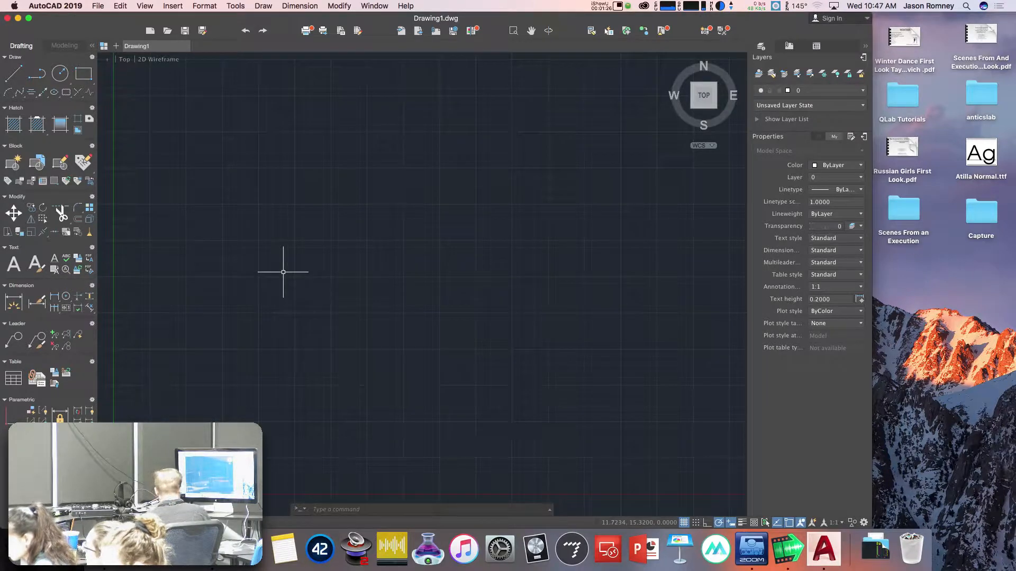
Add single-line text reading "EQUIPMENT TYPE" in the middle of the drawing, with height 2 and default rotation.
{"action": "type", "text": "text"}
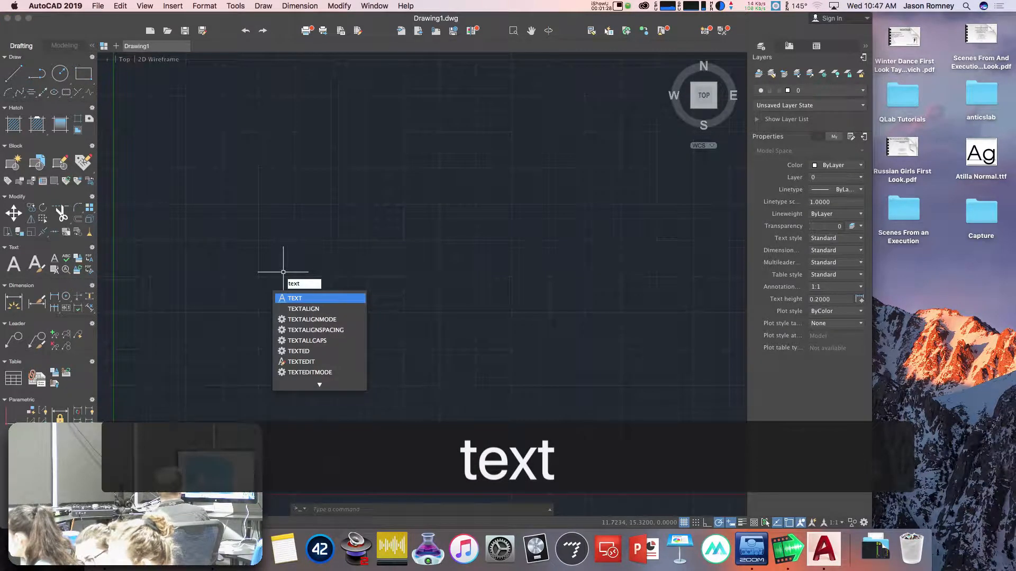
{"action": "key", "text": "Return"}
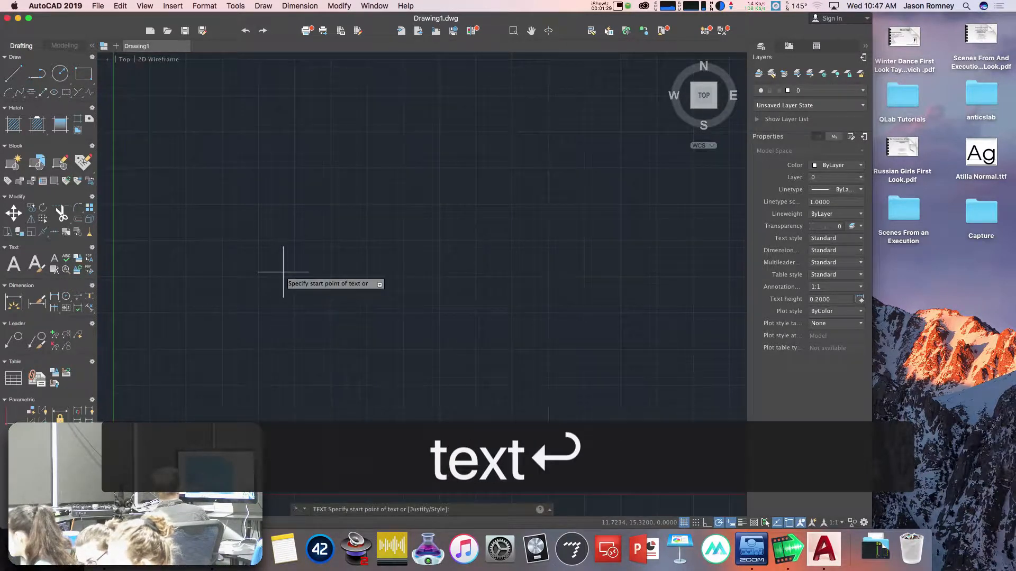
{"action": "left_click", "coordinate": [274, 312]}
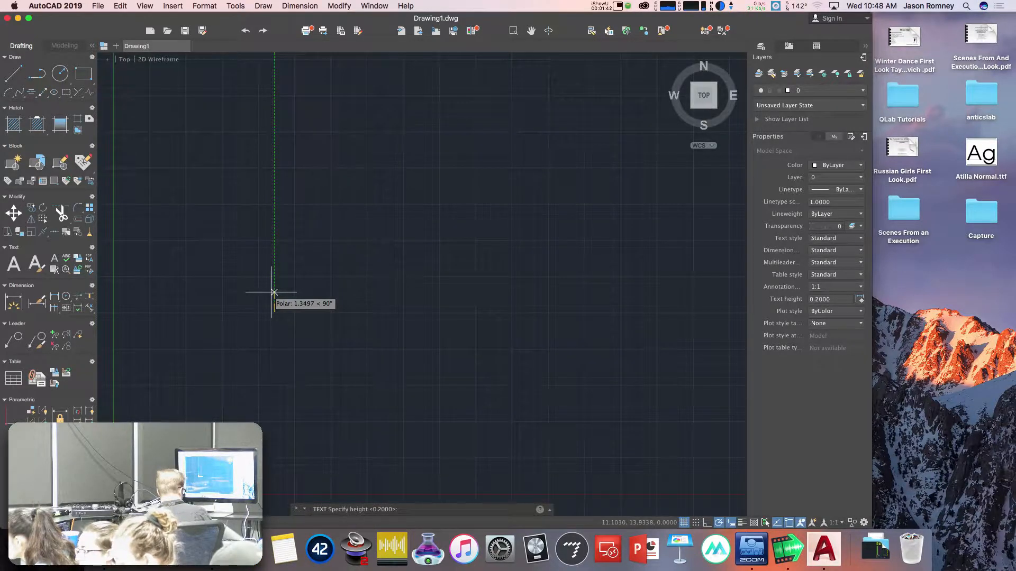
{"action": "type", "text": "2"}
{"action": "key", "text": "Return"}
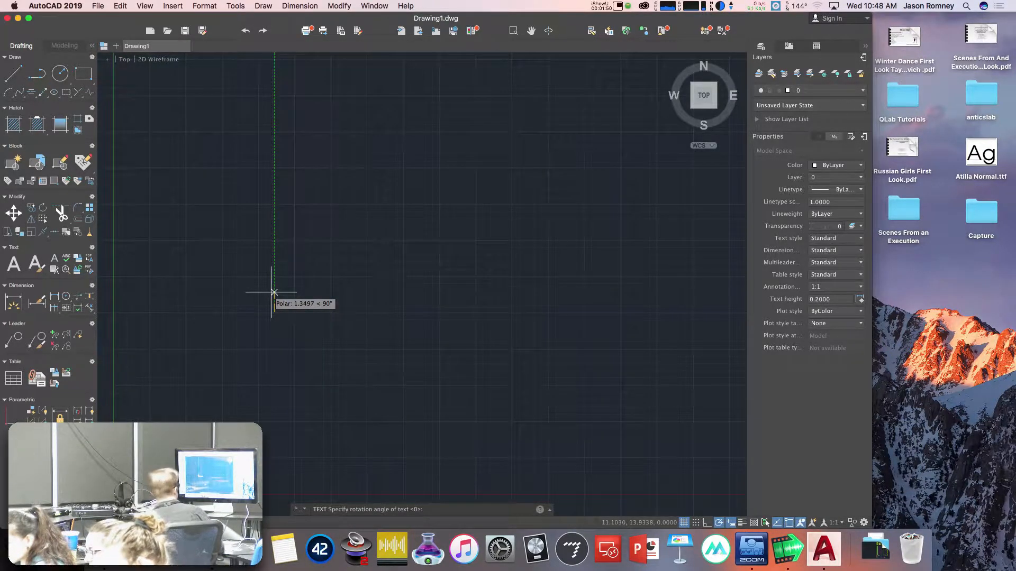
{"action": "key", "text": "Return"}
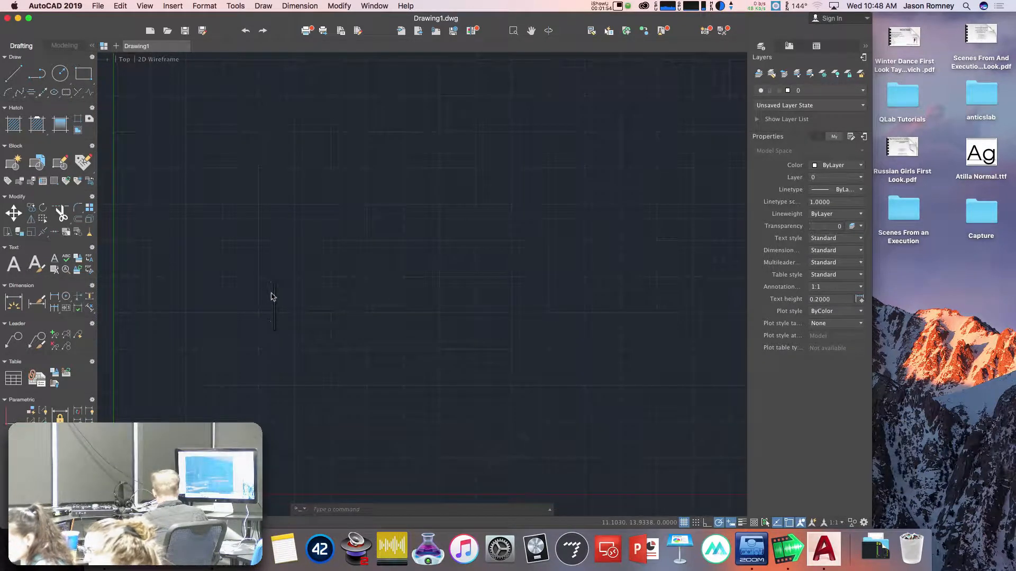
{"action": "type", "text": "EQ"}
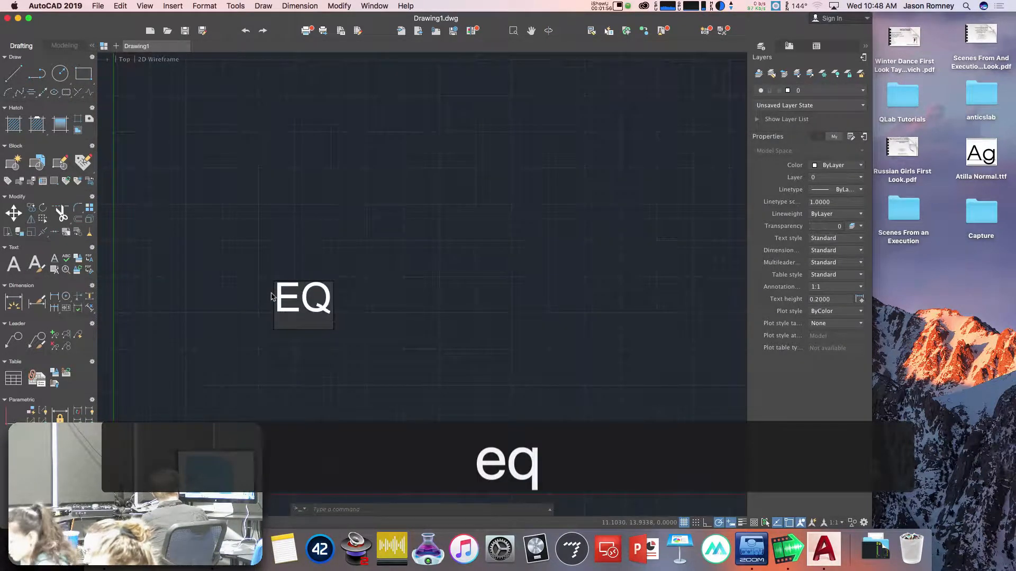
{"action": "type", "text": "UIPMENT"}
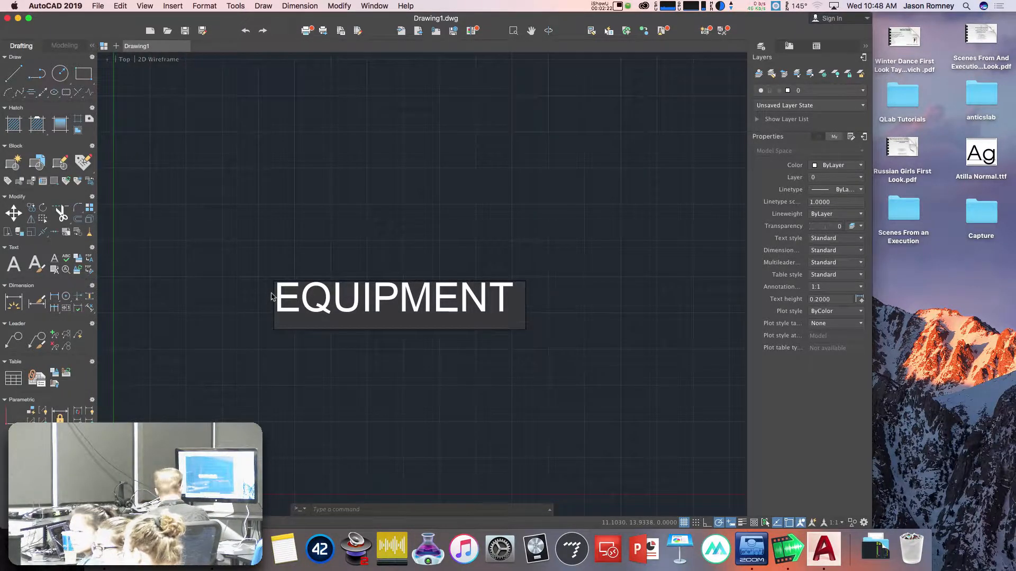
{"action": "type", "text": "TYPE"}
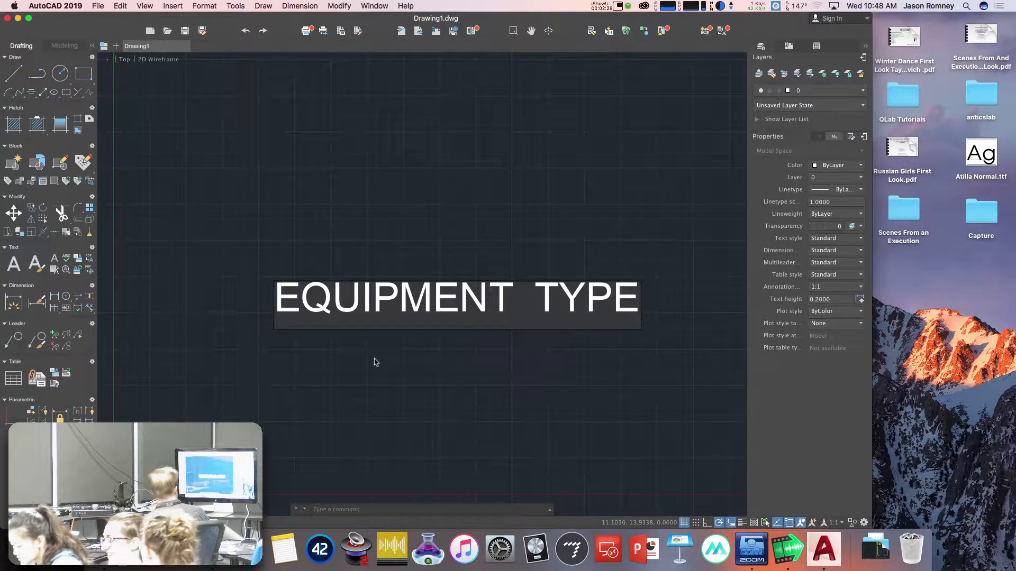
{"action": "key", "text": "Return"}
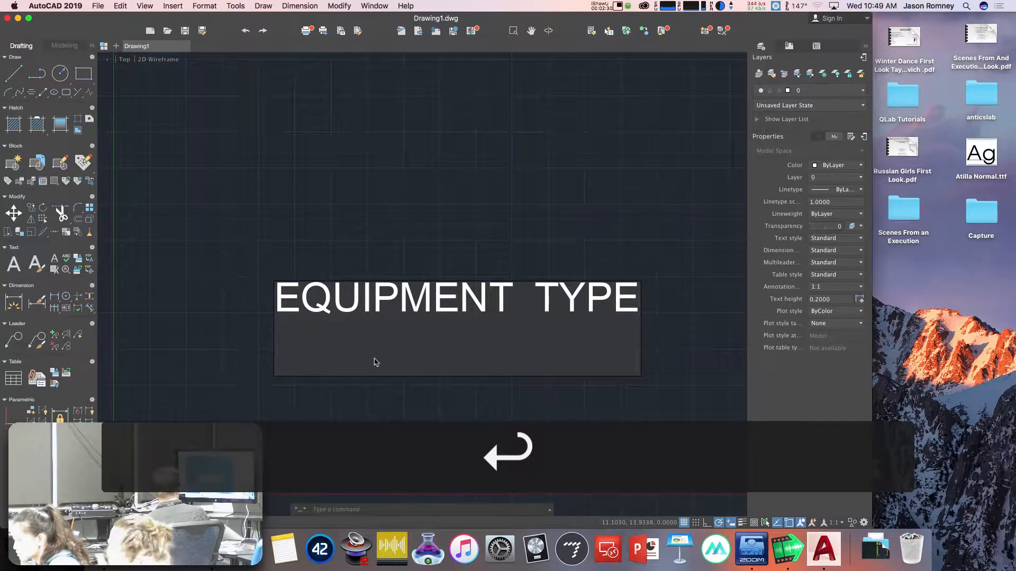
{"action": "key", "text": "Return"}
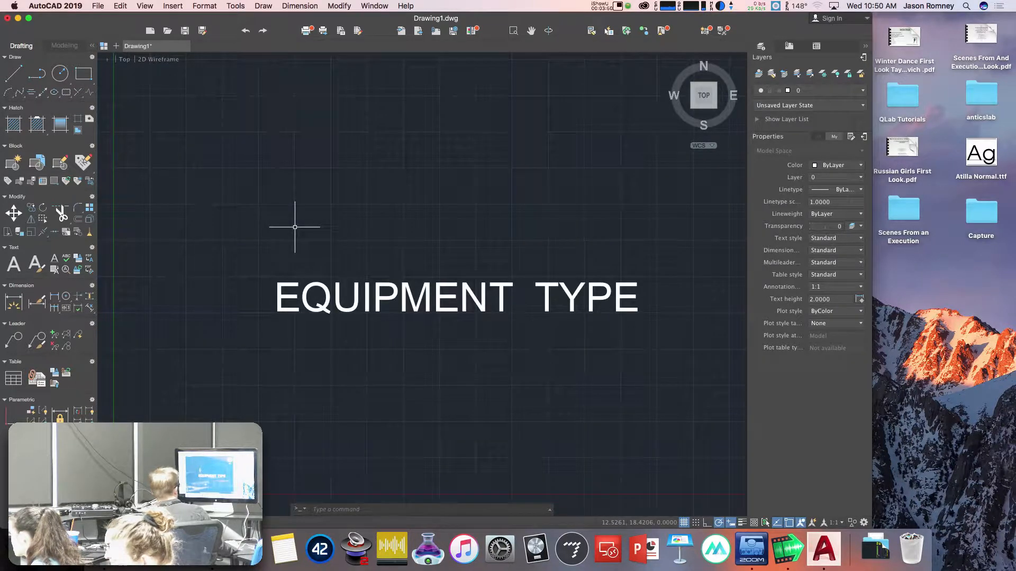
Select the EQUIPMENT TYPE text and review its available justification options, leaving the setting as it is.
{"action": "scroll", "coordinate": [295, 227], "scroll_direction": "down", "scroll_amount": 1}
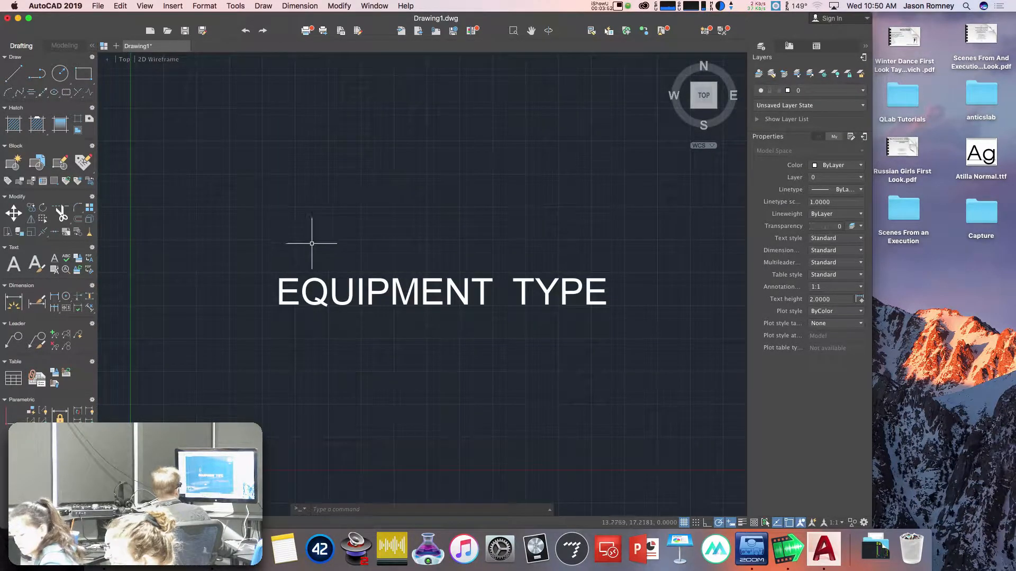
{"action": "left_click", "coordinate": [382, 281]}
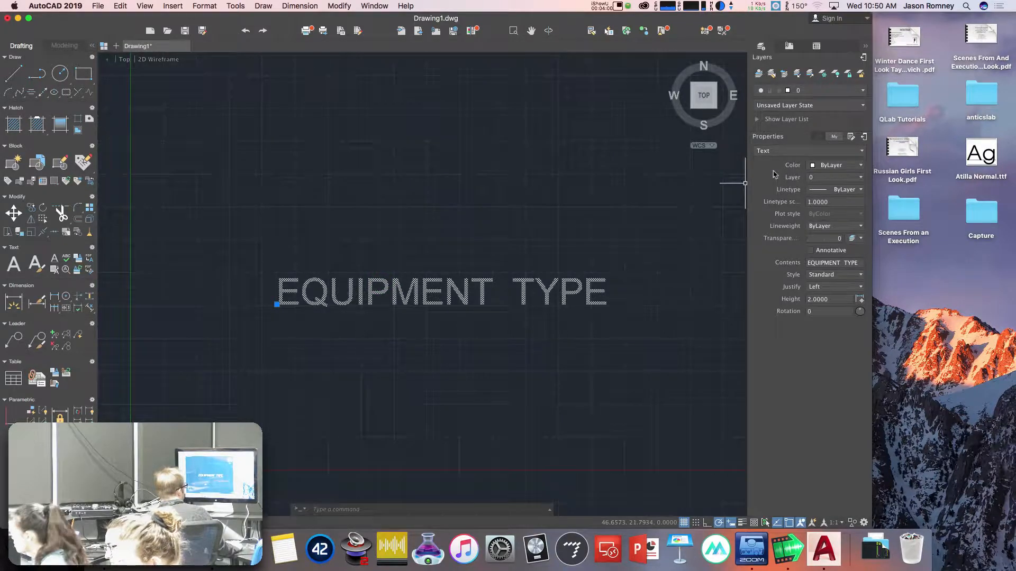
{"action": "left_click", "coordinate": [821, 289]}
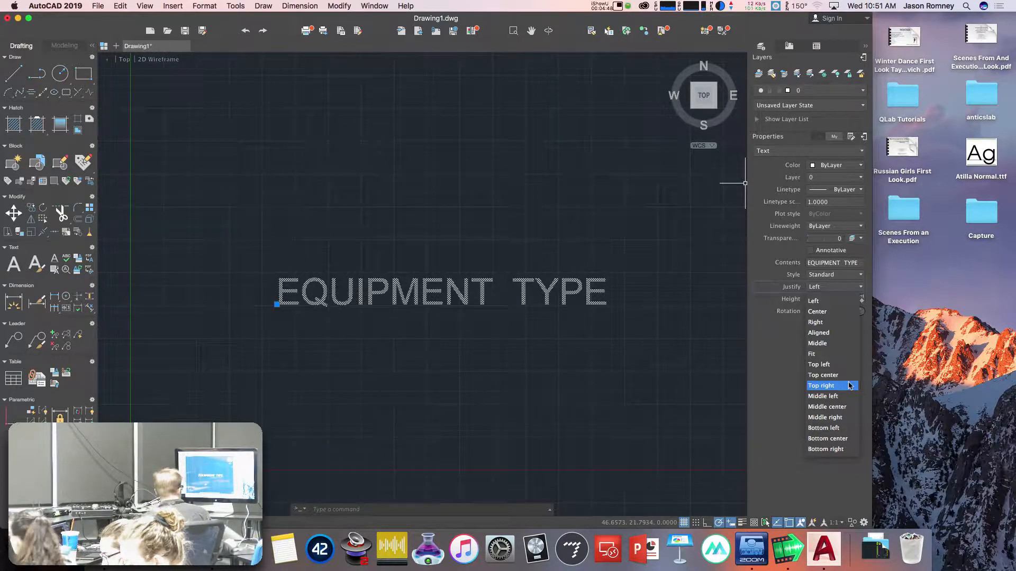
{"action": "left_click", "coordinate": [741, 281]}
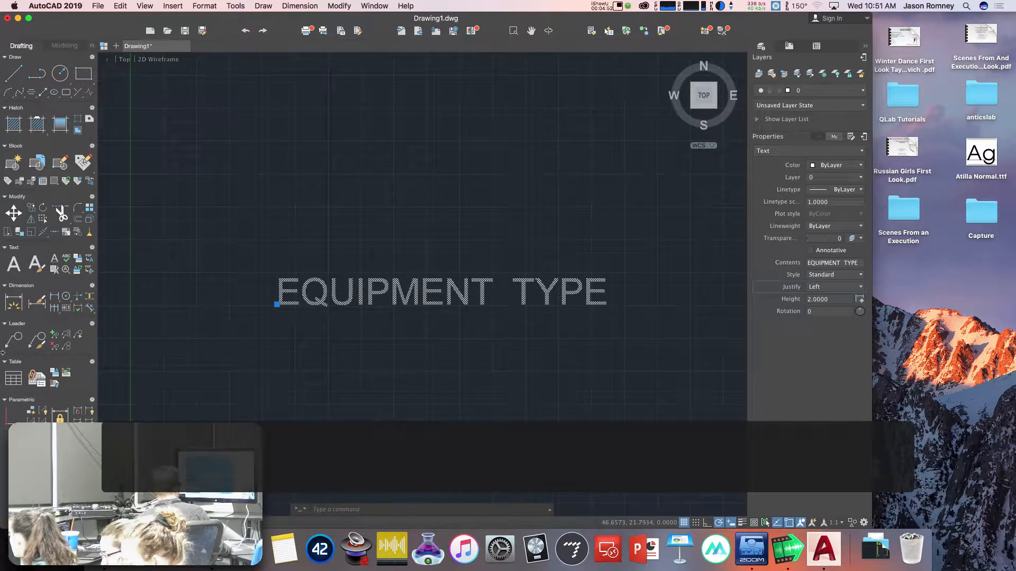
{"action": "left_click", "coordinate": [291, 245]}
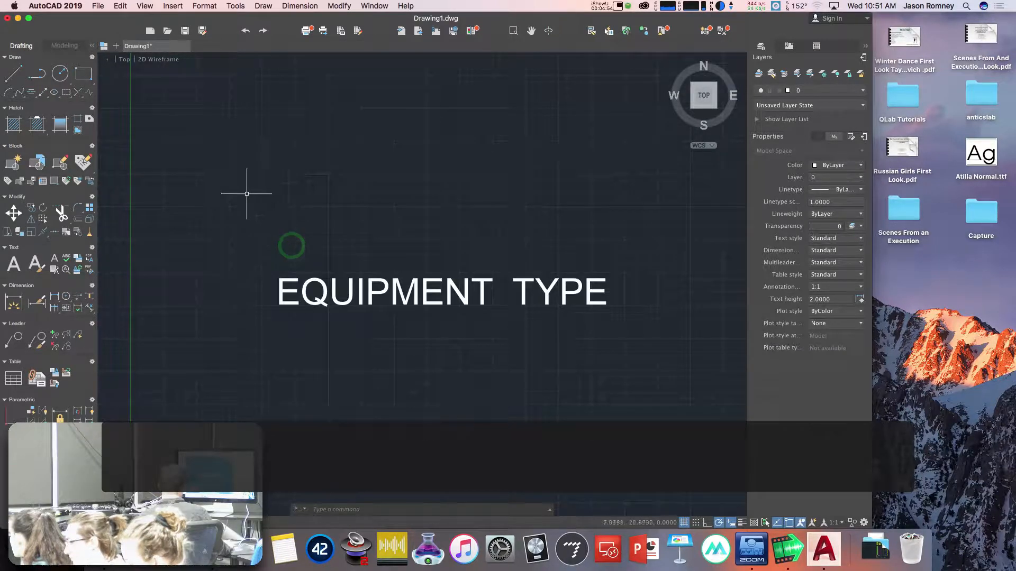
Draw a rectangle 2.5 units wide and 1 unit high above the EQUIPMENT TYPE text.
{"action": "left_click", "coordinate": [80, 73]}
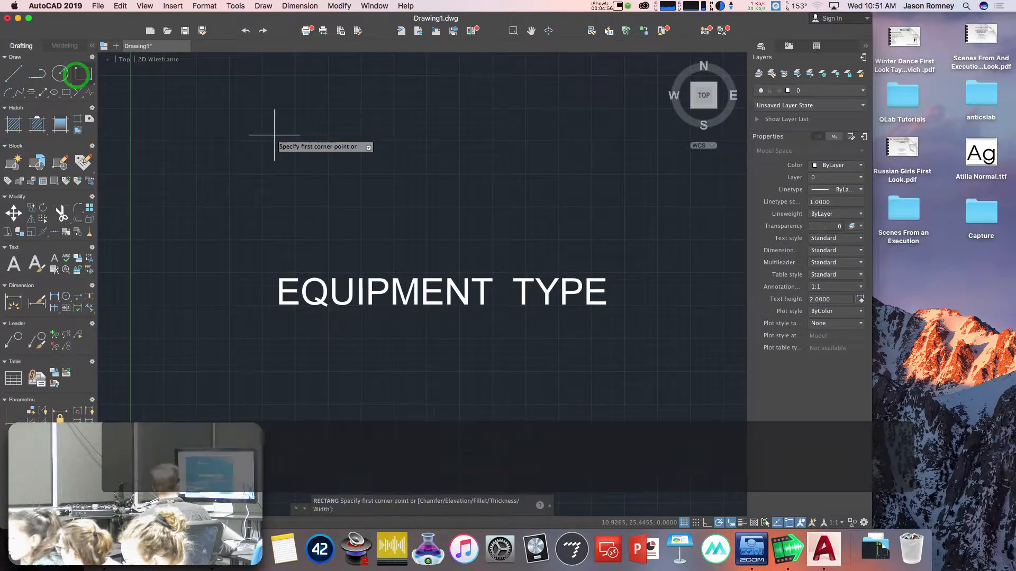
{"action": "left_click", "coordinate": [295, 225]}
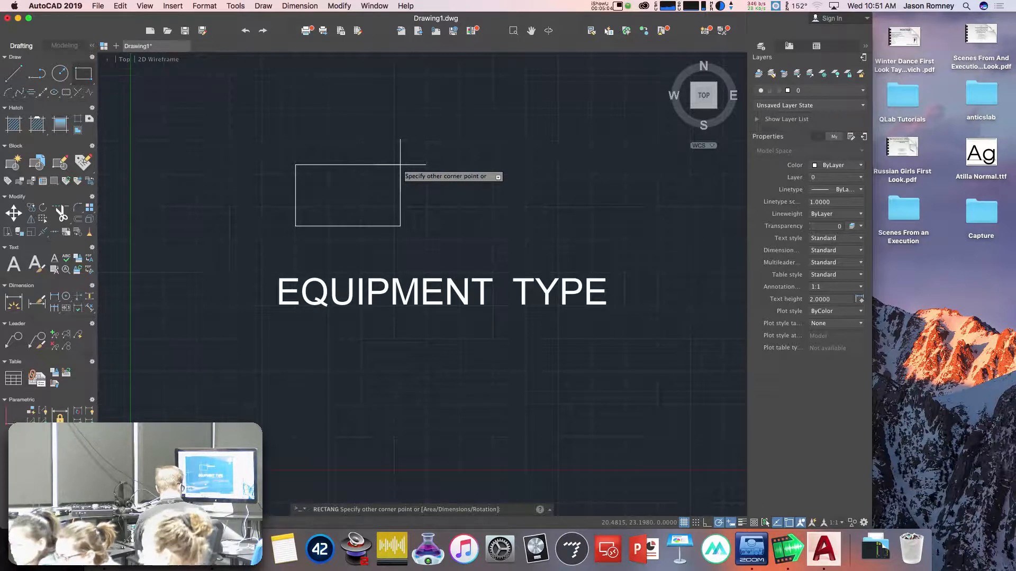
{"action": "type", "text": "2.5"}
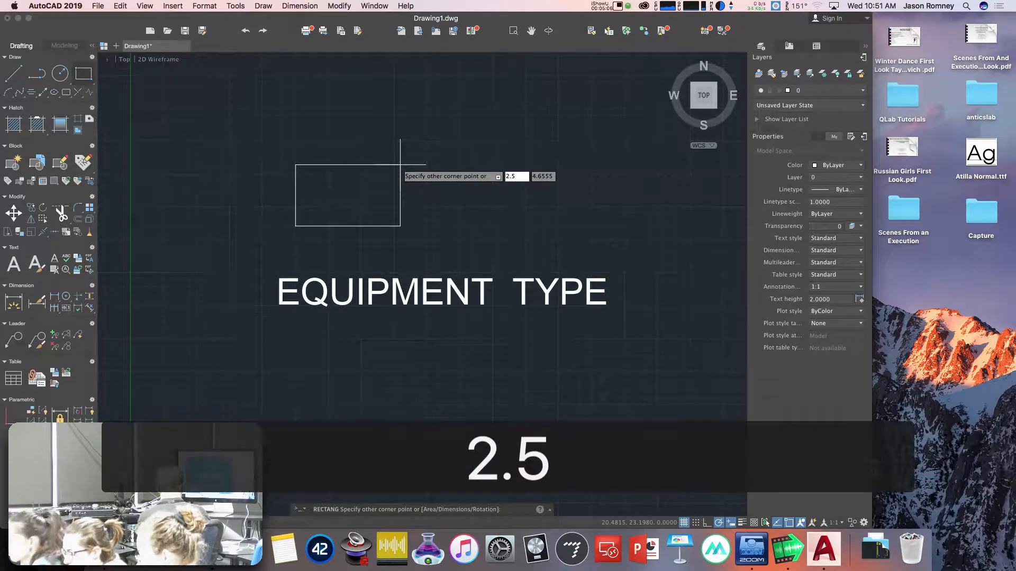
{"action": "type", "text": ",1"}
{"action": "key", "text": "Return"}
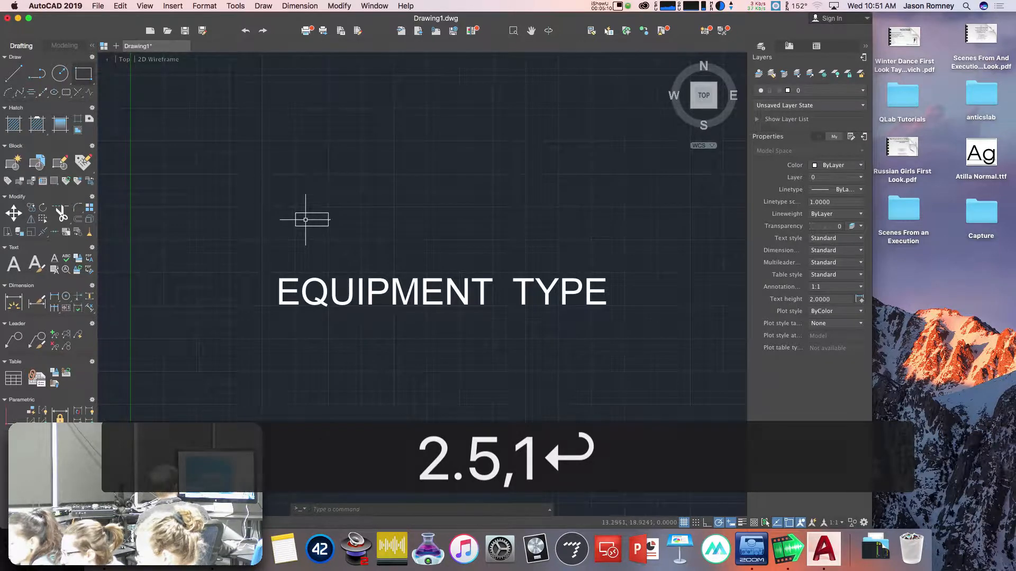
Draw a horizontal line across the rectangle from edge to edge, 0.25 below its upper edge.
{"action": "scroll", "coordinate": [303, 214], "scroll_direction": "up", "scroll_amount": 3}
{"action": "scroll", "coordinate": [303, 215], "scroll_direction": "up", "scroll_amount": 3}
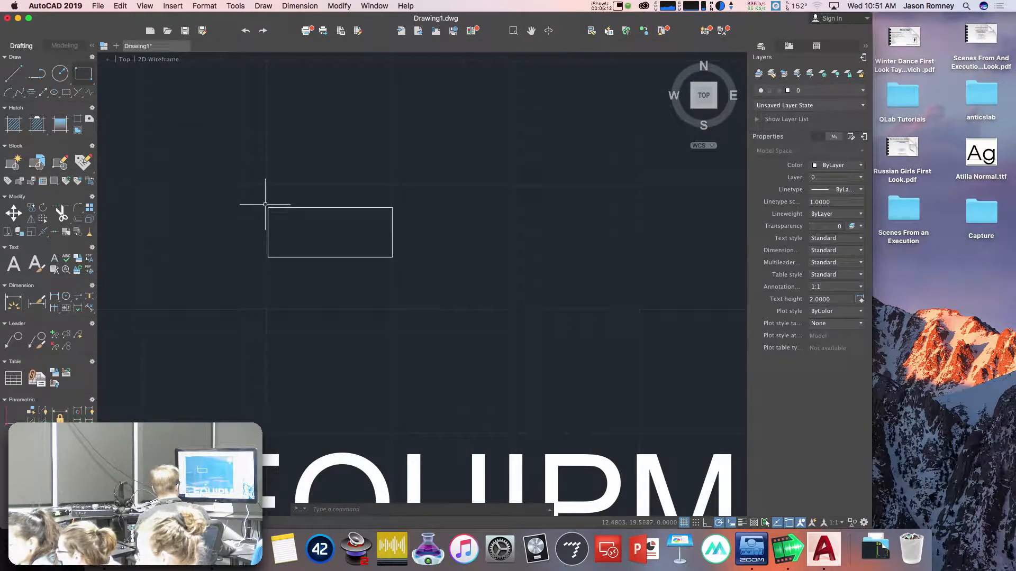
{"action": "type", "text": "l"}
{"action": "key", "text": "Return"}
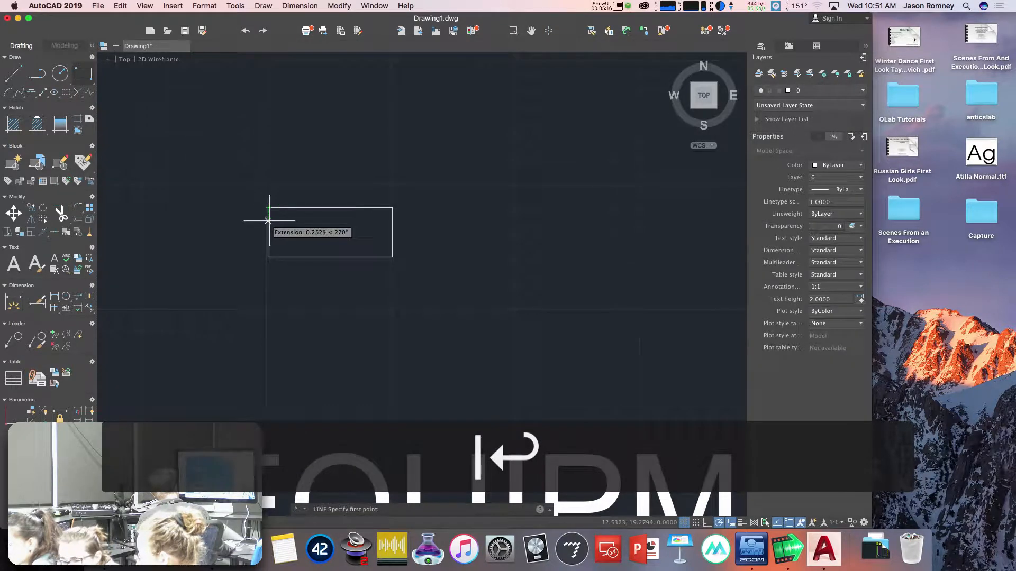
{"action": "type", "text": "0.25"}
{"action": "key", "text": "Return"}
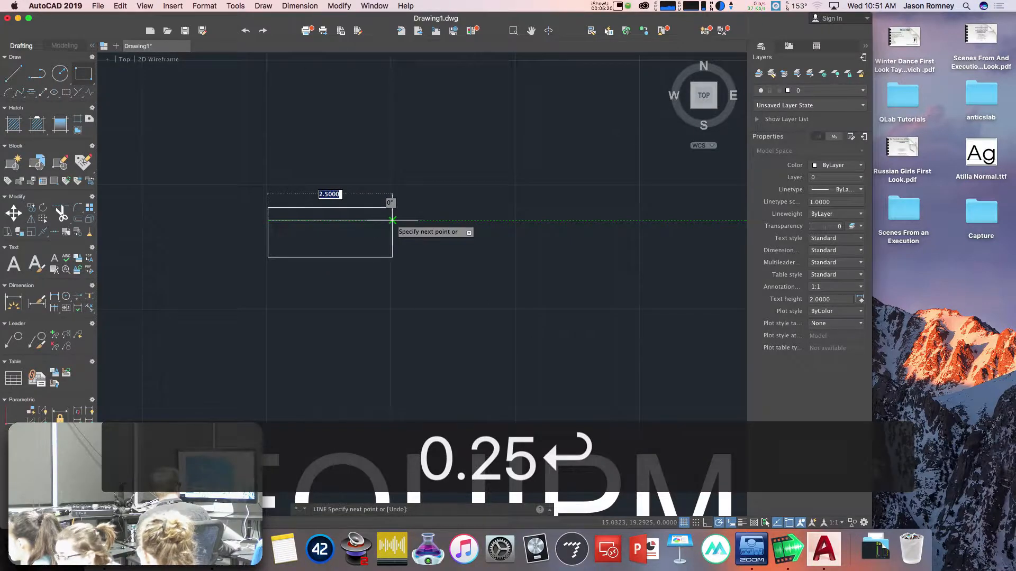
{"action": "left_click", "coordinate": [393, 221]}
{"action": "key", "text": "space"}
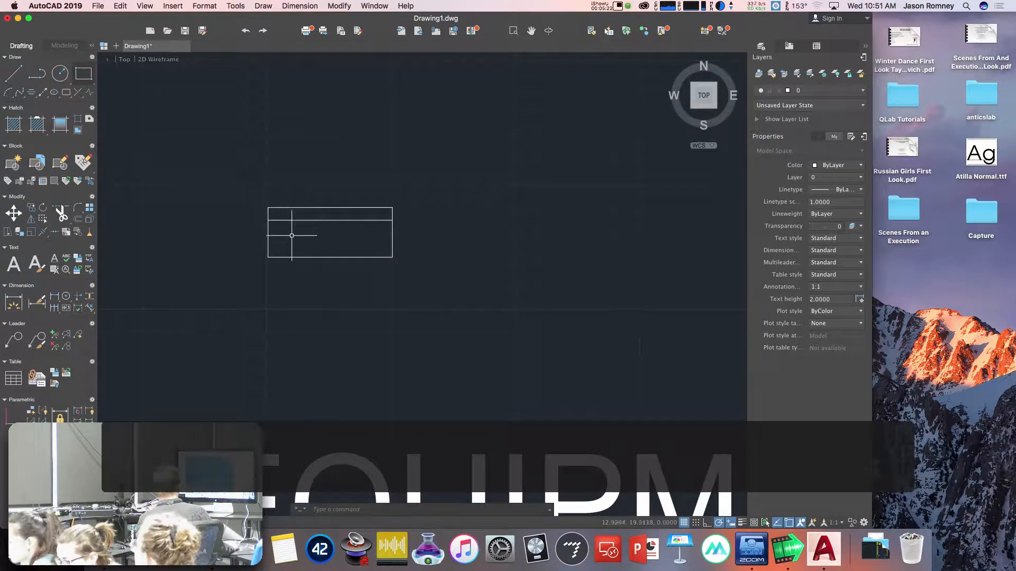
Erase the large EQUIPMENT TYPE text below the rectangle.
{"action": "left_click", "coordinate": [328, 454]}
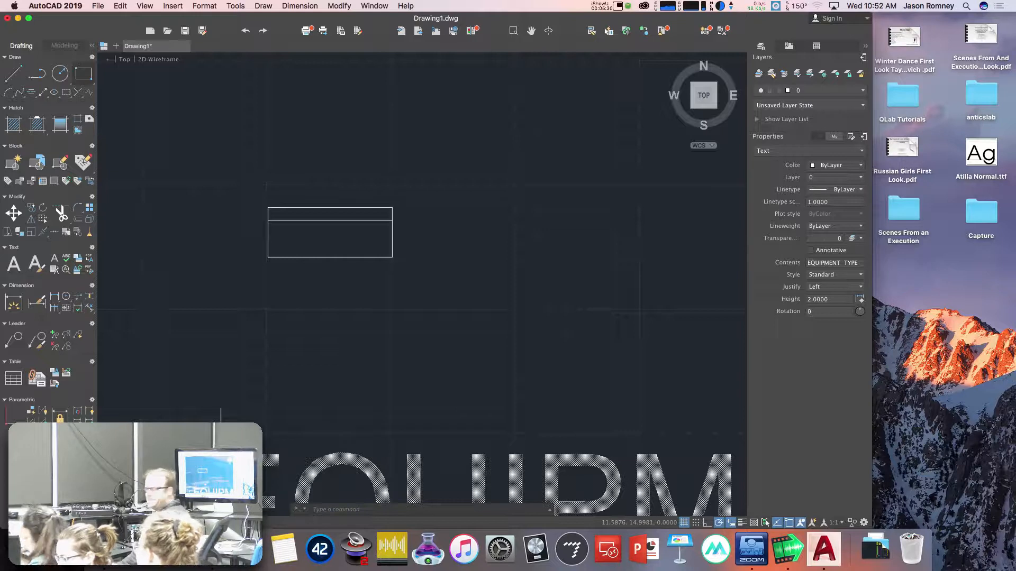
{"action": "type", "text": "e"}
{"action": "key", "text": "Return"}
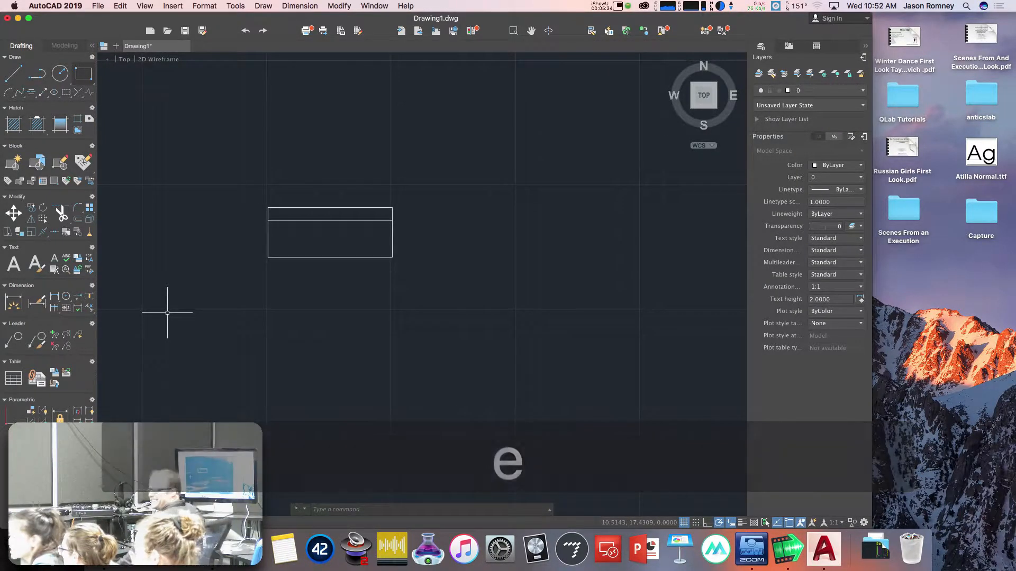
Add single-line text "EQUIPMENT TYPE", height 0.2 and default rotation, starting at the left end of the rectangle's dividing line.
{"action": "scroll", "coordinate": [258, 205], "scroll_direction": "up", "scroll_amount": 4}
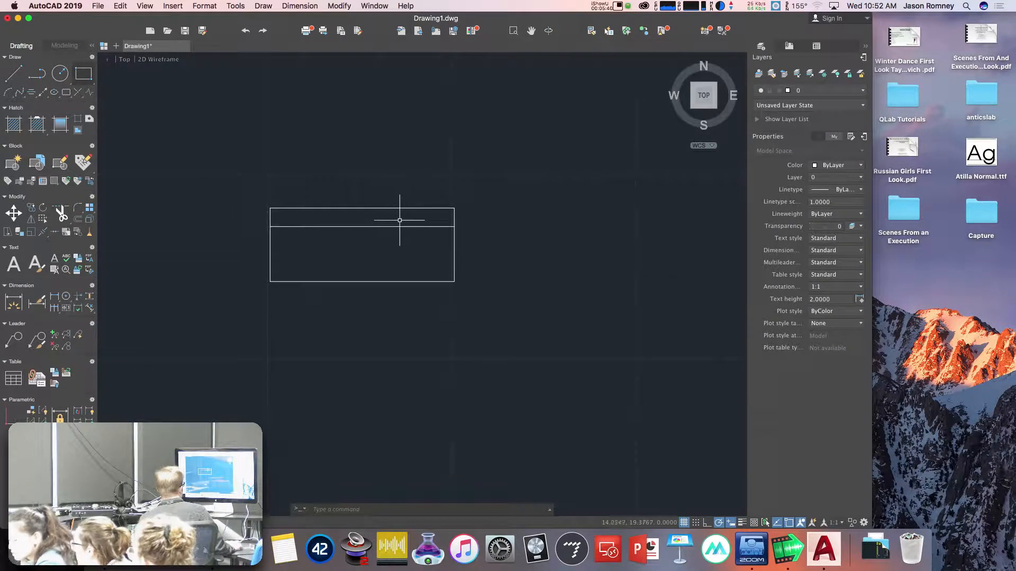
{"action": "type", "text": "text"}
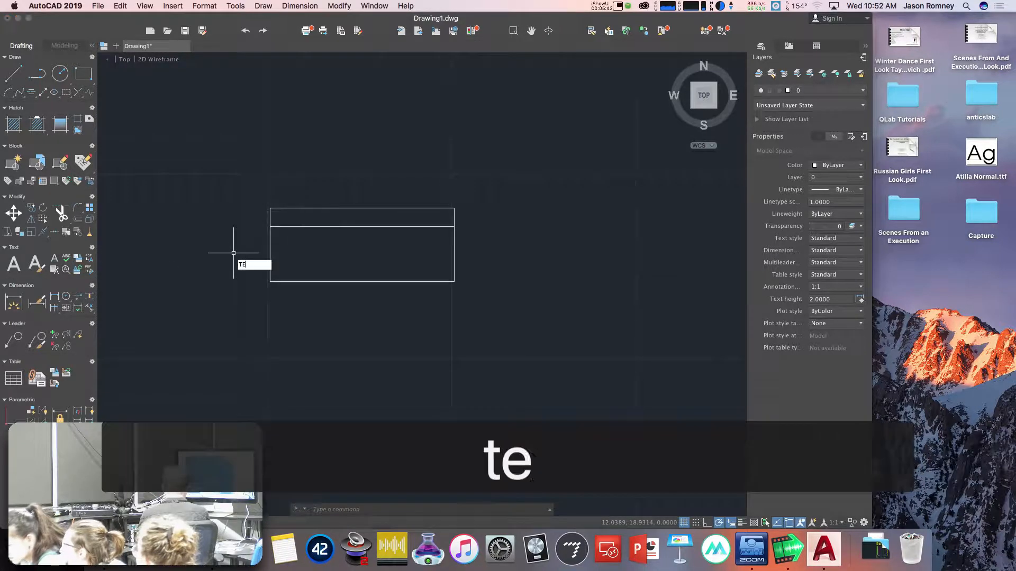
{"action": "key", "text": "Return"}
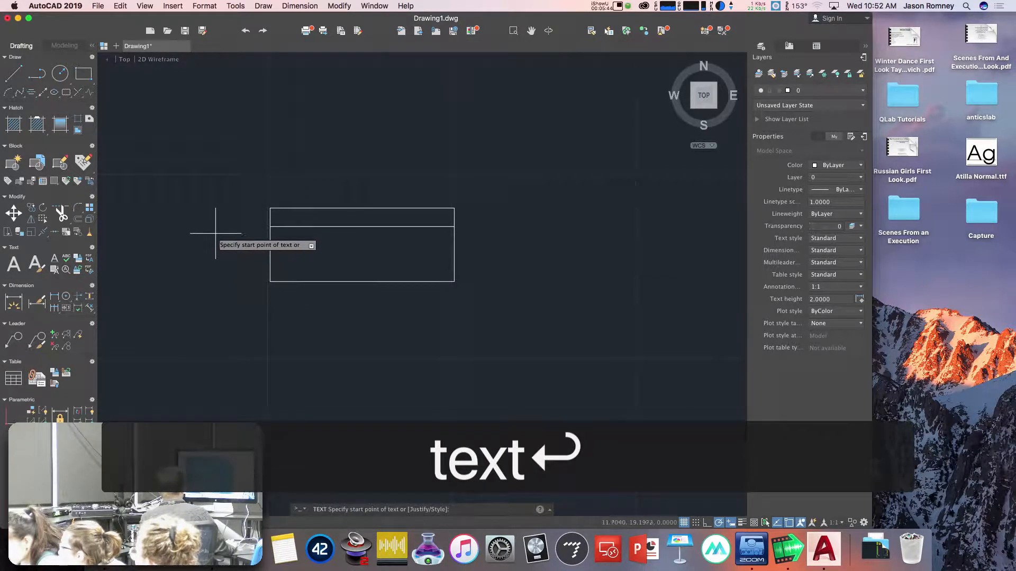
{"action": "left_click", "coordinate": [270, 226]}
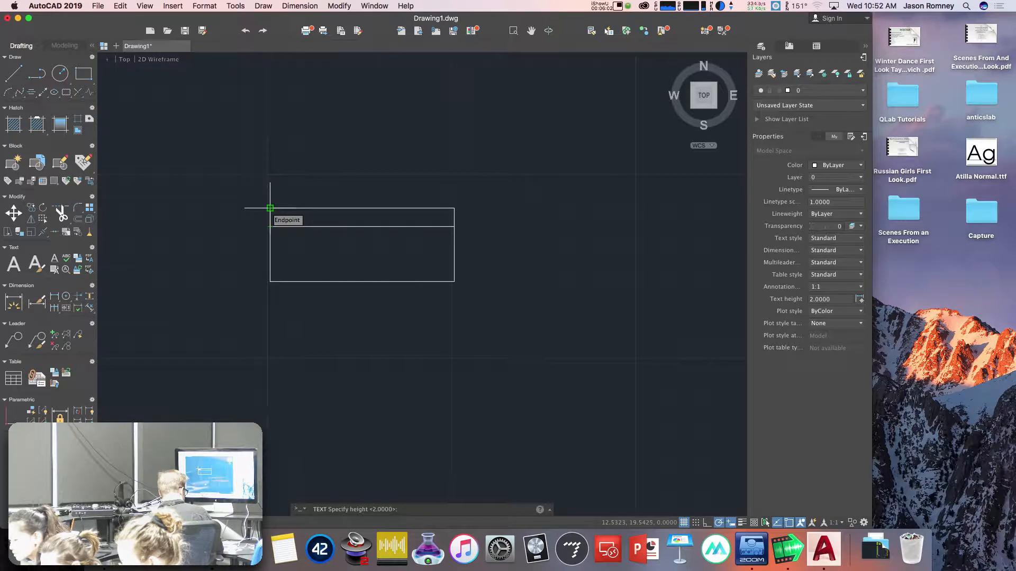
{"action": "type", "text": "0.2"}
{"action": "key", "text": "Return"}
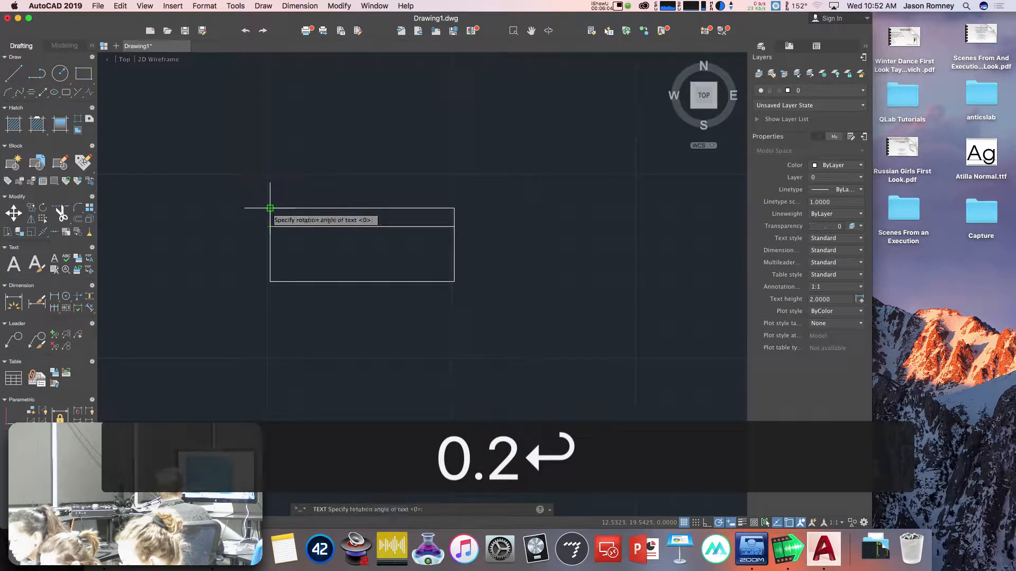
{"action": "key", "text": "Return"}
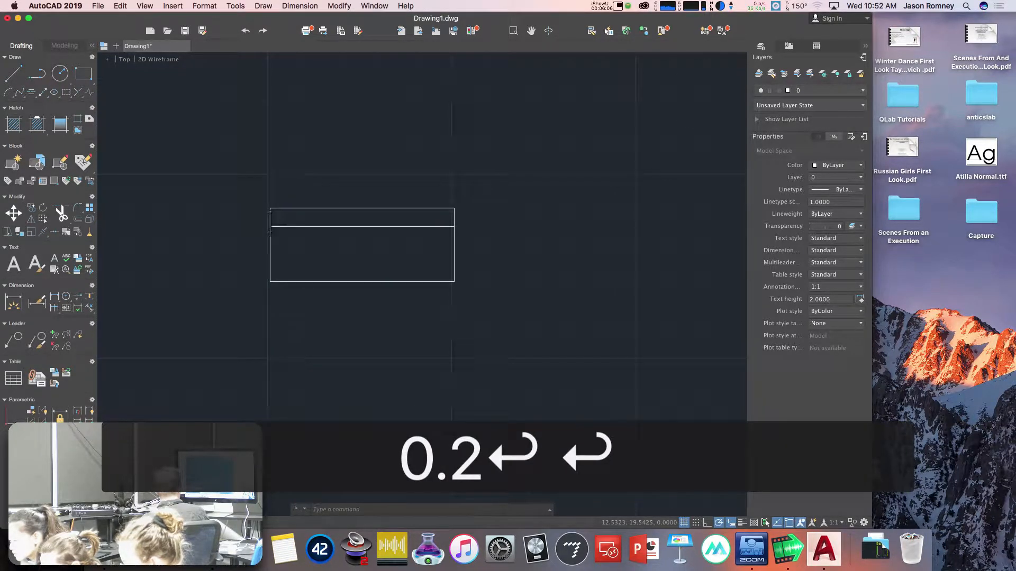
{"action": "type", "text": "EQ"}
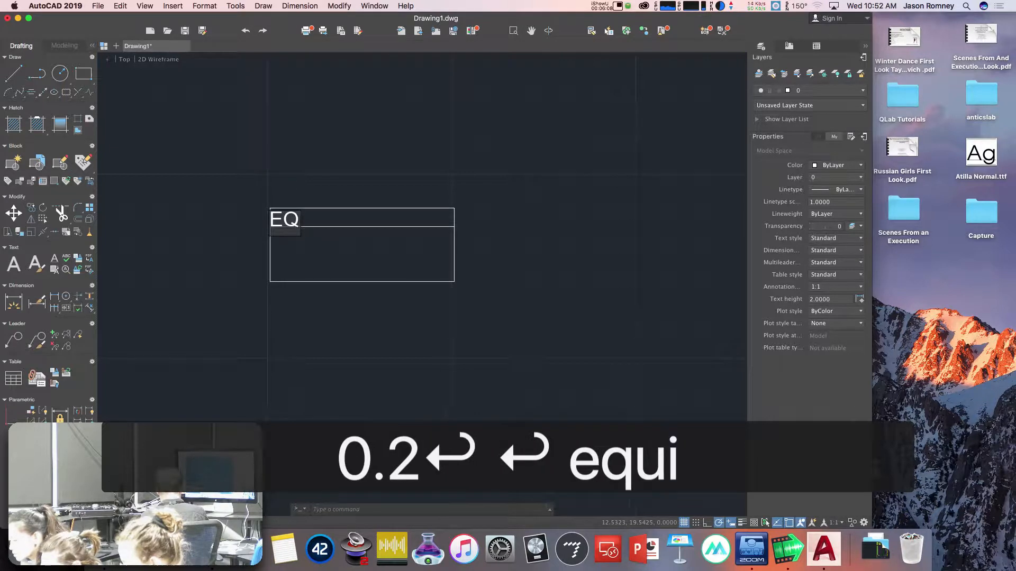
{"action": "type", "text": "UIPMENT TYPE"}
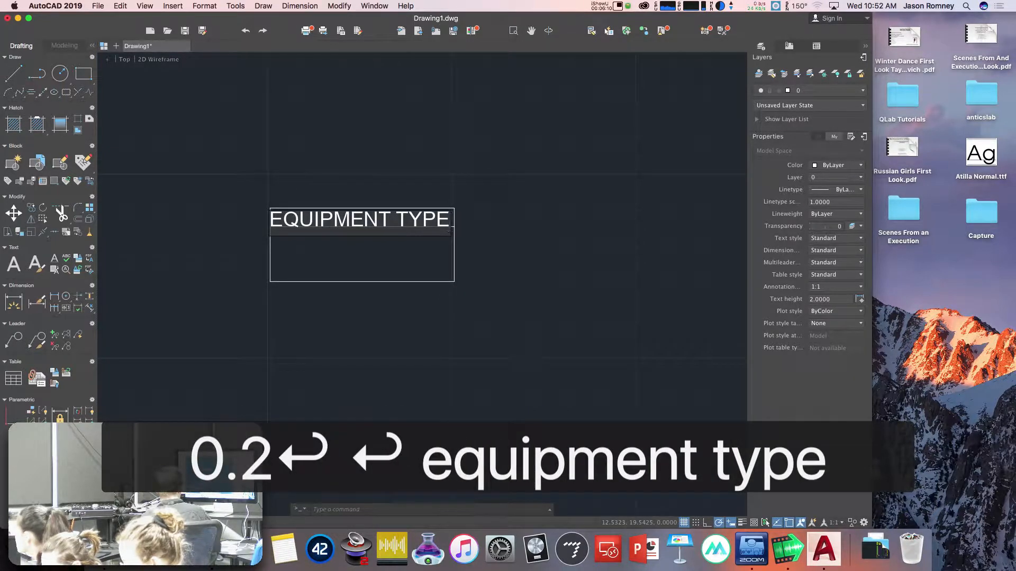
{"action": "key", "text": "Return"}
{"action": "key", "text": "Return"}
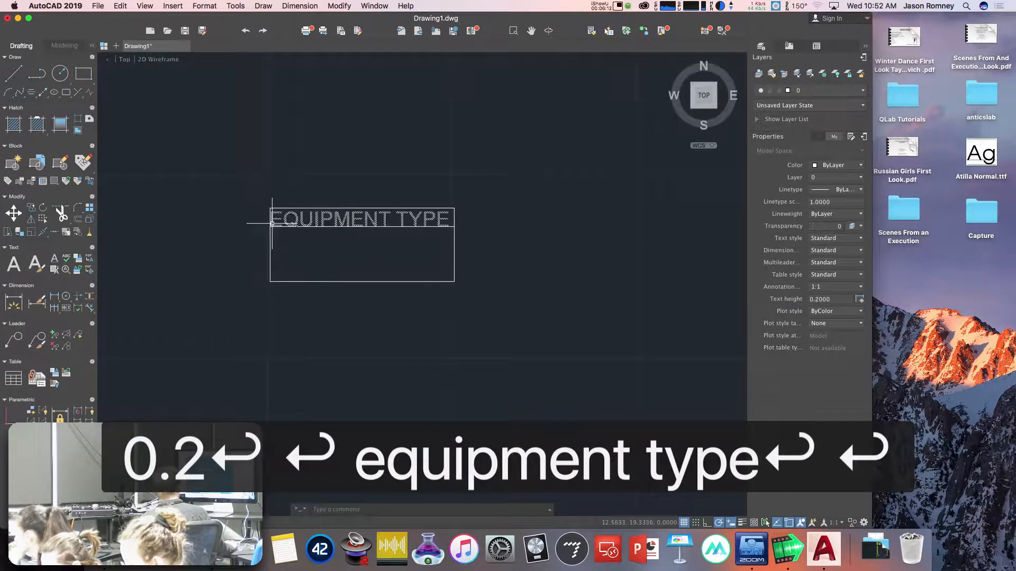
Set the height of the EQUIPMENT TYPE text to 0.15.
{"action": "left_click", "coordinate": [286, 218]}
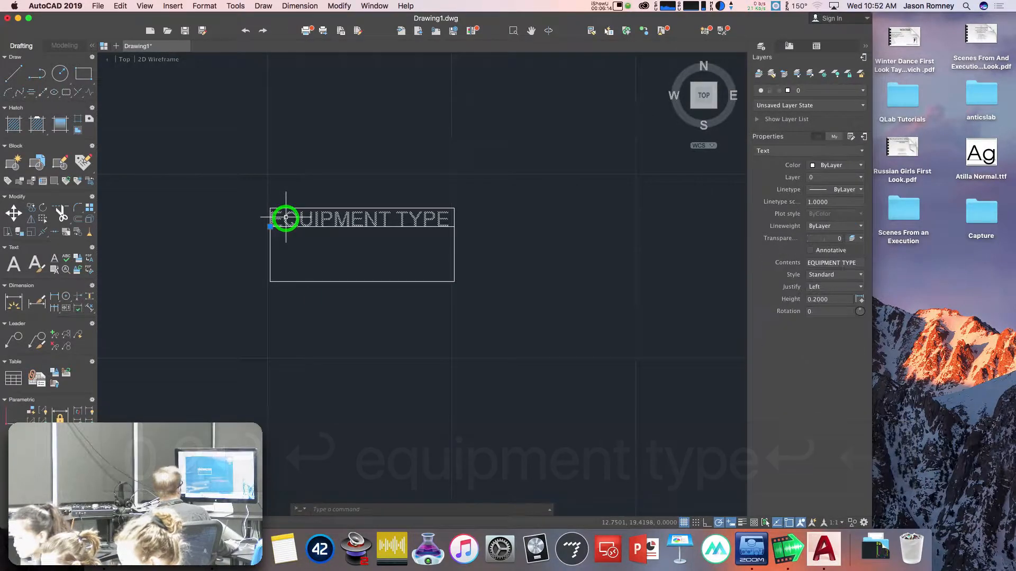
{"action": "left_click", "coordinate": [834, 299]}
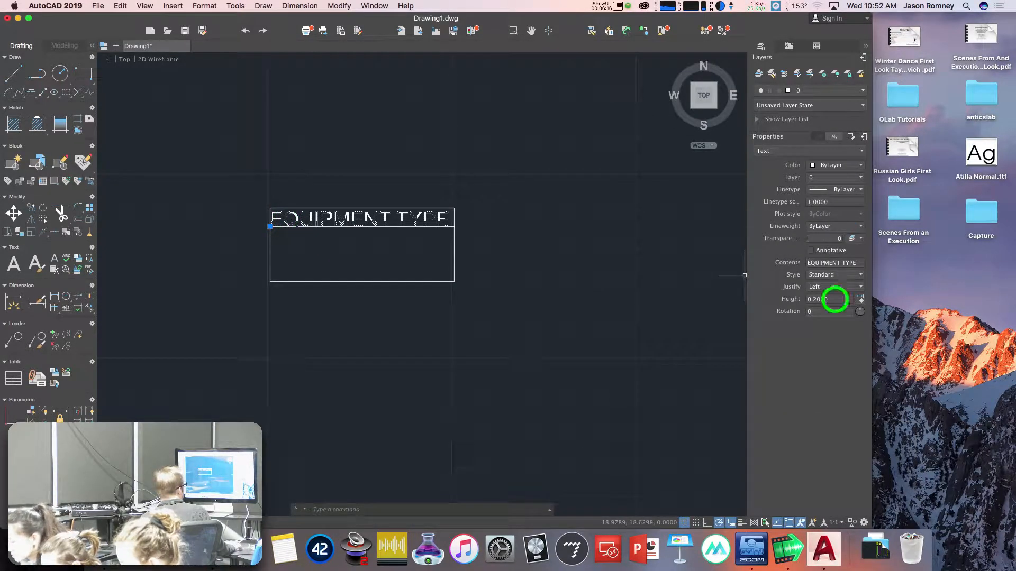
{"action": "left_click_drag", "start_coordinate": [828, 300], "coordinate": [814, 298]}
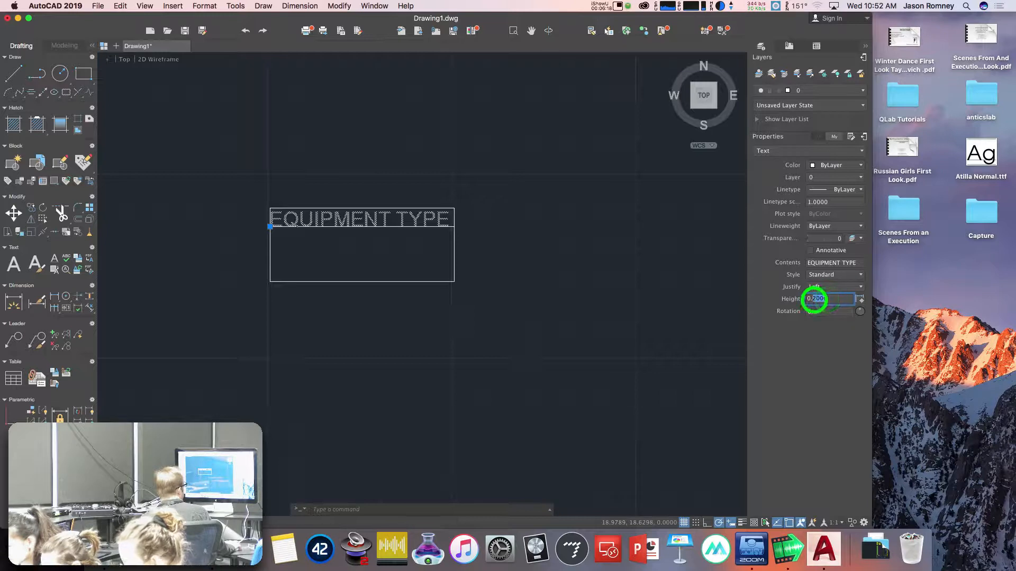
{"action": "type", "text": "15"}
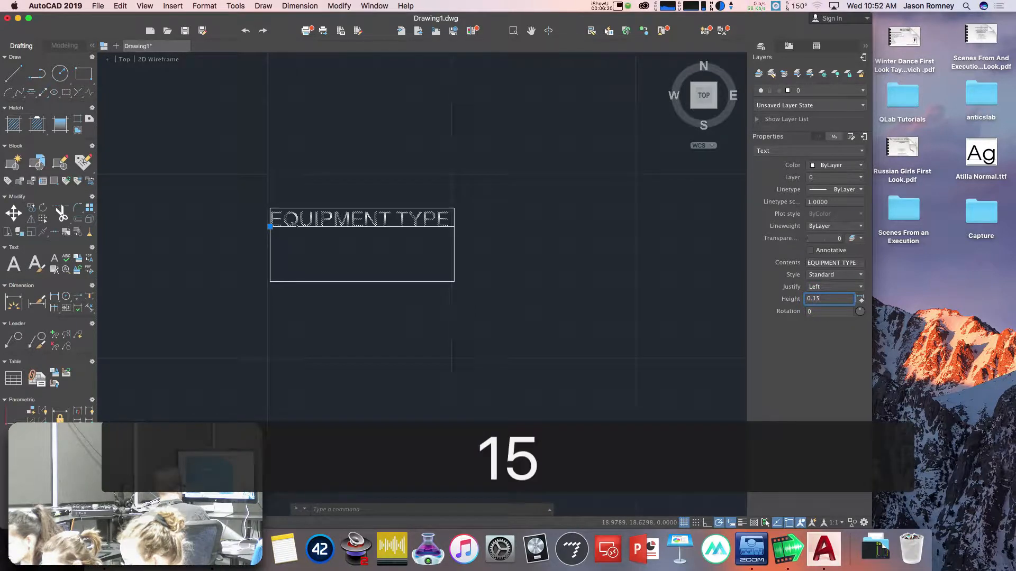
{"action": "key", "text": "Return"}
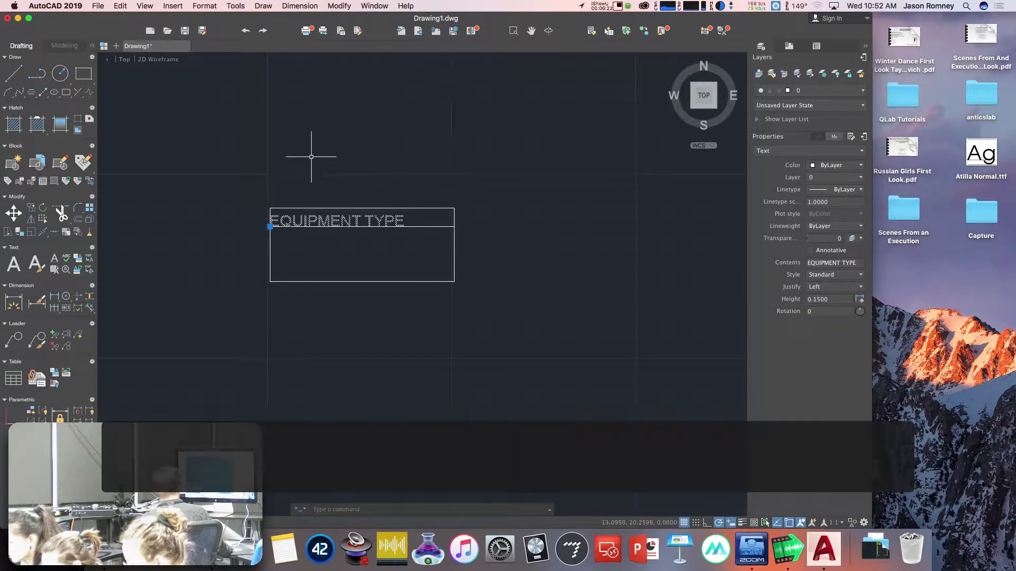
{"action": "key", "text": "Escape"}
Change the justification of the EQUIPMENT TYPE text to Middle center.
{"action": "left_click", "coordinate": [327, 218]}
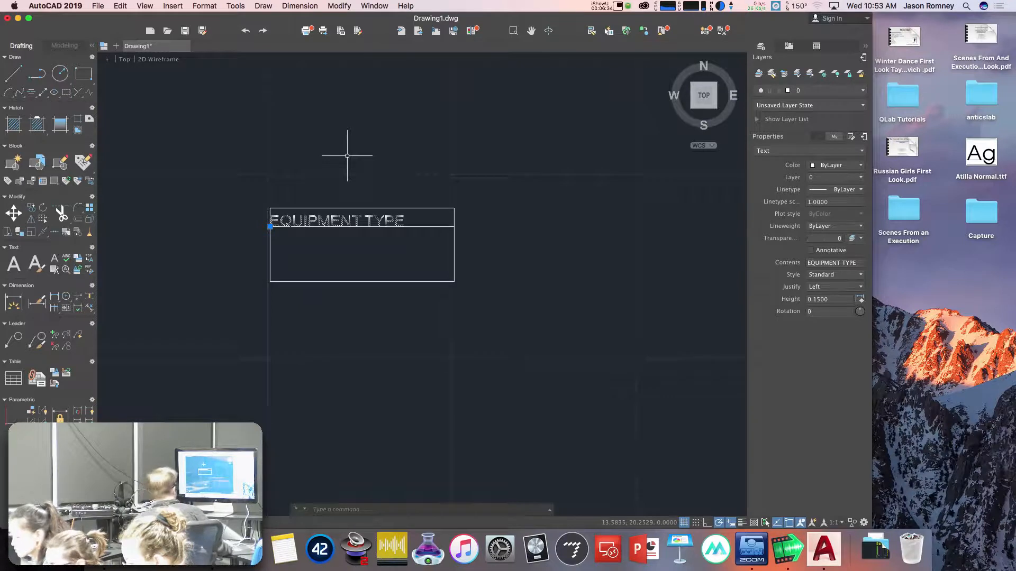
{"action": "key", "text": "Escape"}
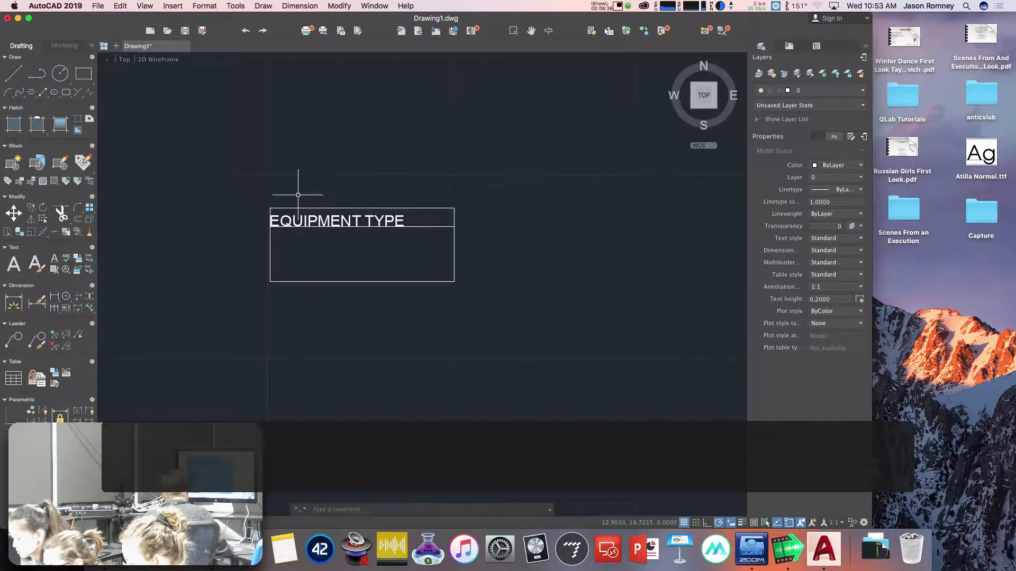
{"action": "left_click", "coordinate": [328, 218]}
{"action": "left_click", "coordinate": [825, 287]}
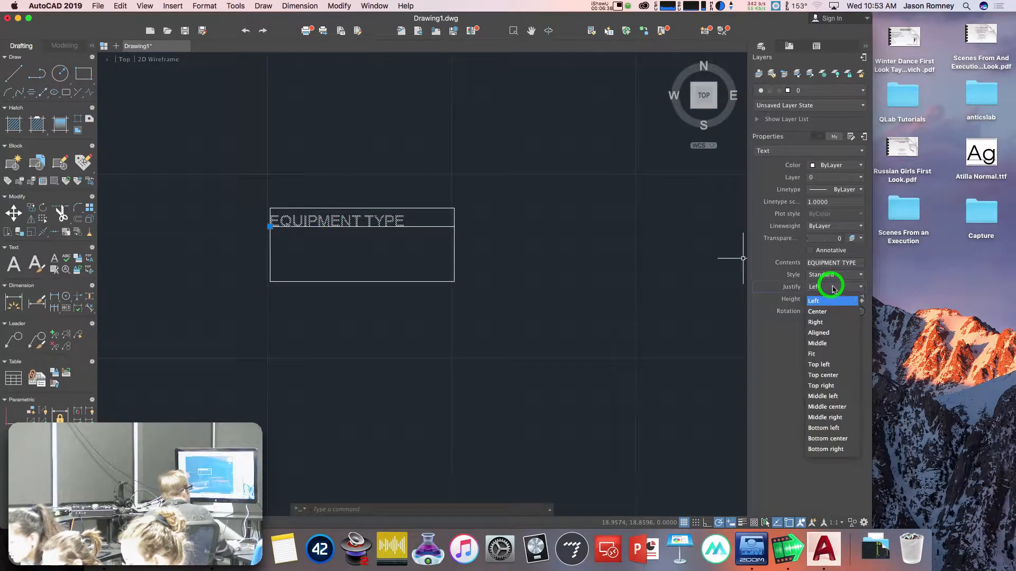
{"action": "left_click", "coordinate": [845, 408]}
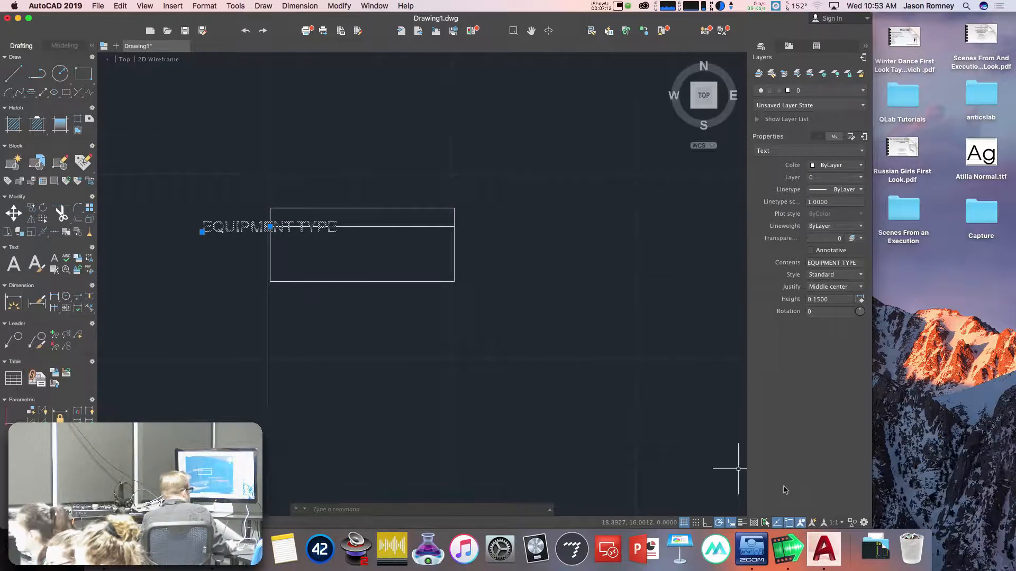
Enable the Insertion object snap and deselect the EQUIPMENT TYPE text.
{"action": "left_click", "coordinate": [792, 526]}
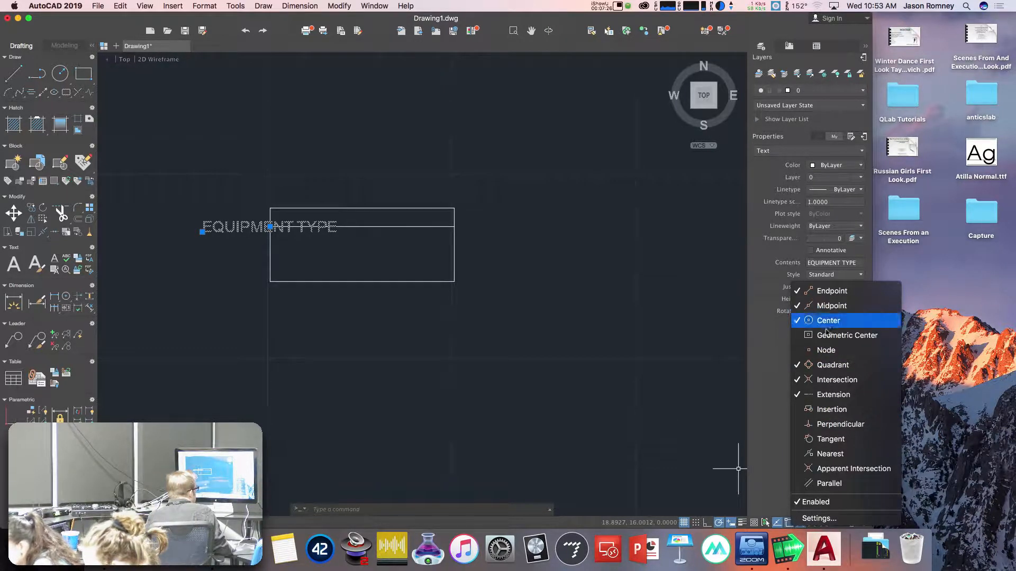
{"action": "left_click", "coordinate": [821, 411]}
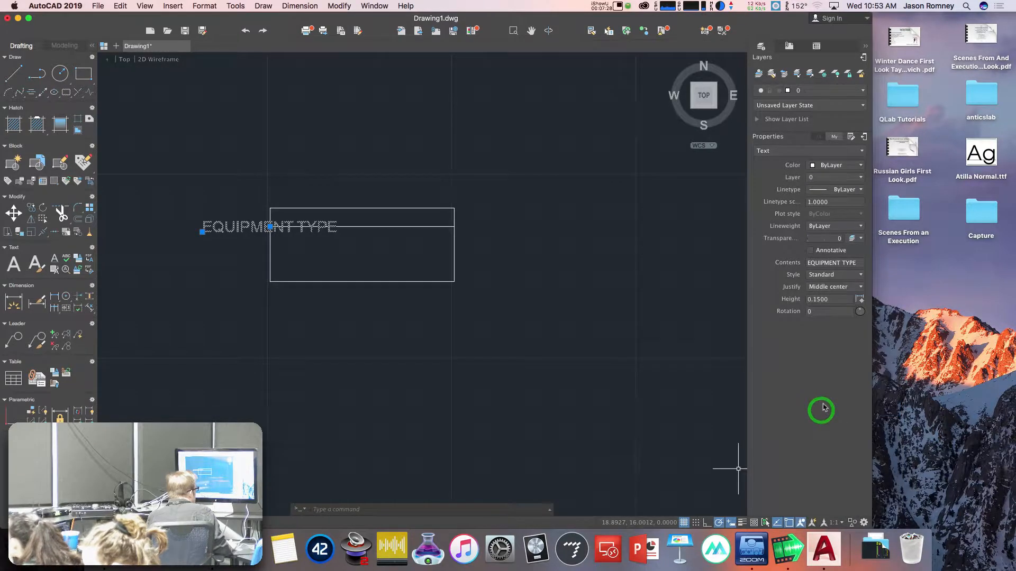
{"action": "left_click", "coordinate": [791, 523]}
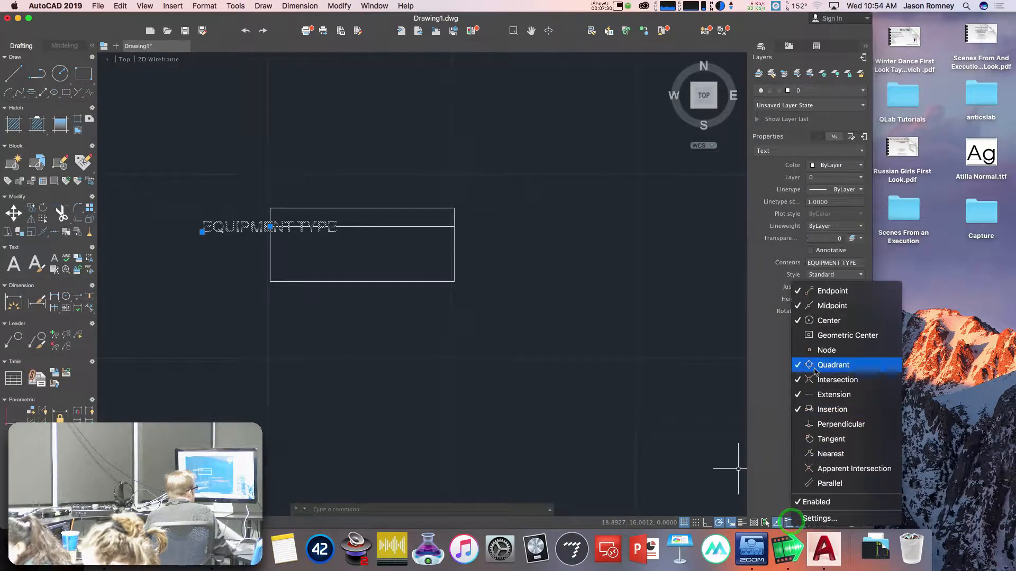
{"action": "left_click", "coordinate": [634, 369]}
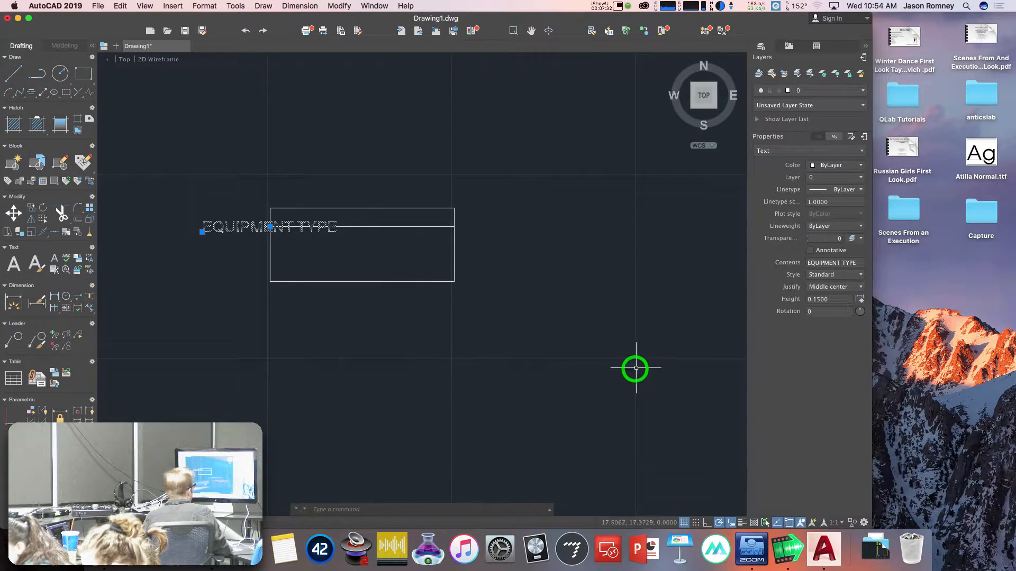
{"action": "key", "text": "Escape"}
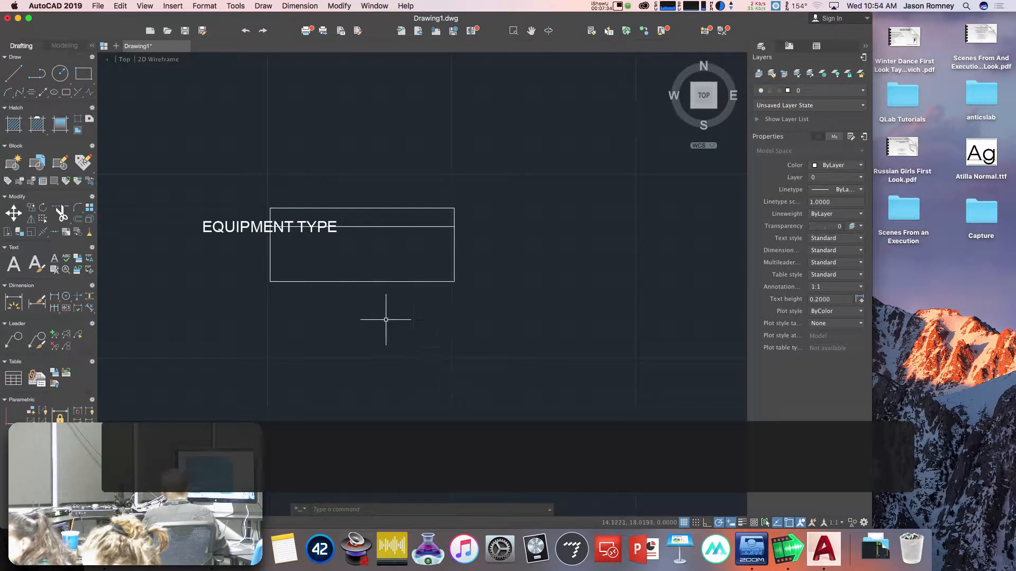
{"action": "type", "text": "m"}
{"action": "key", "text": "Return"}
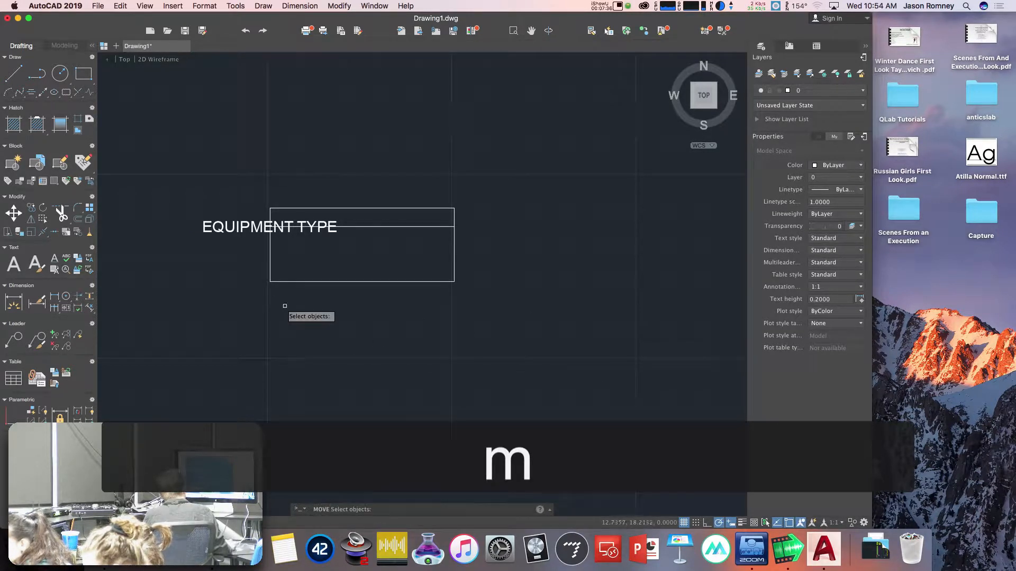
{"action": "left_click", "coordinate": [233, 228]}
{"action": "key", "text": "Return"}
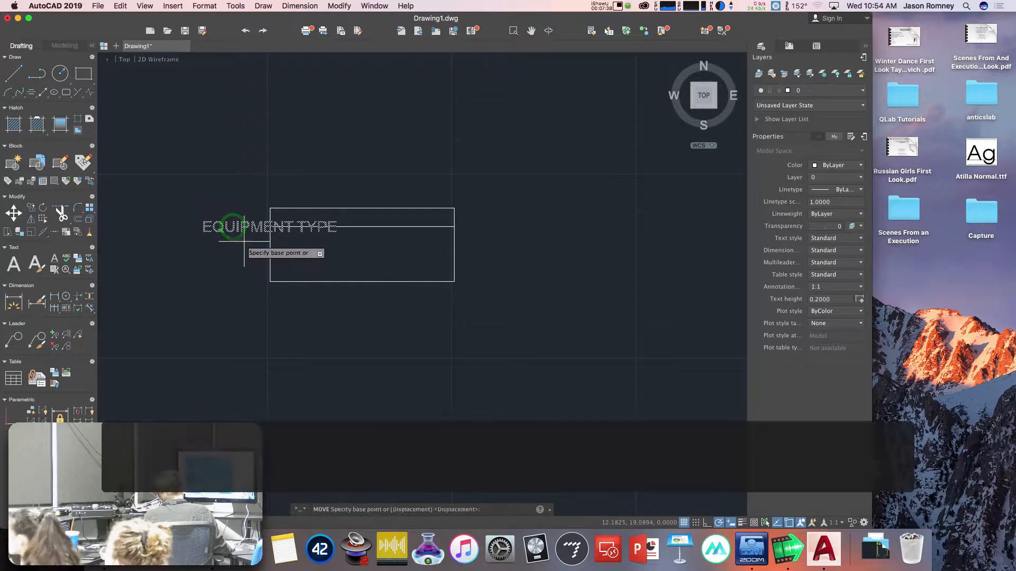
{"action": "left_click", "coordinate": [269, 226]}
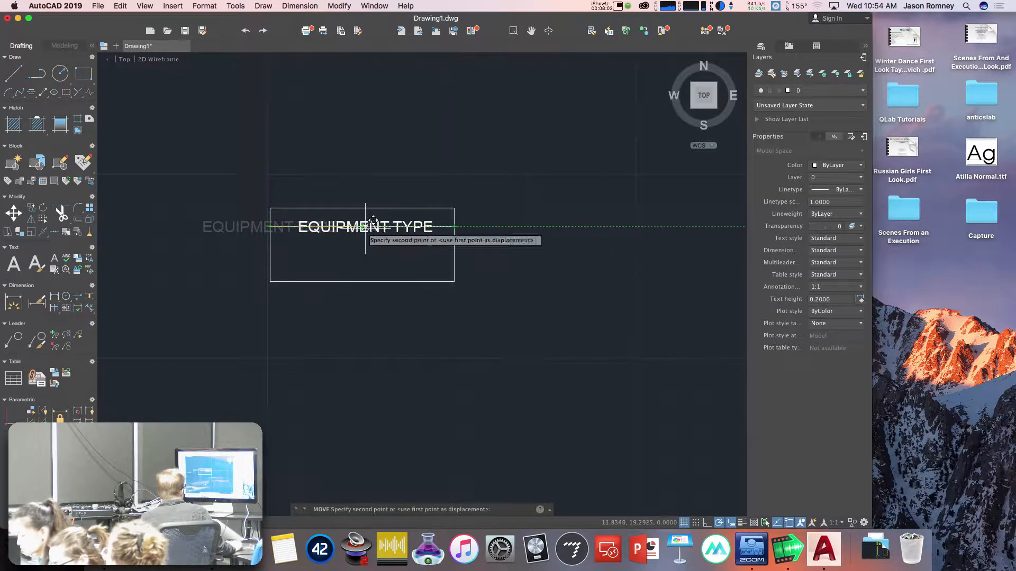
{"action": "key", "text": "Escape"}
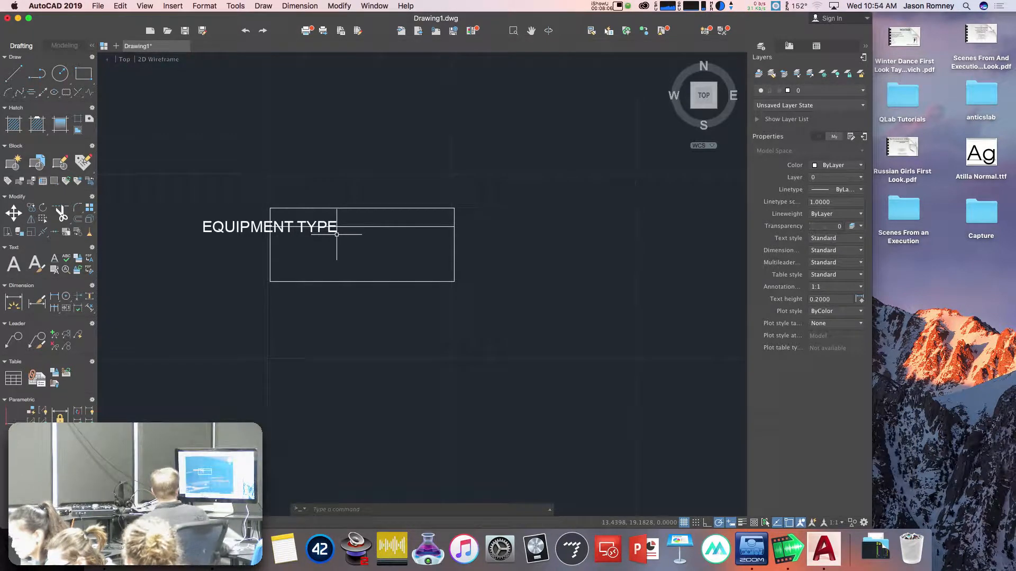
{"action": "left_click", "coordinate": [246, 226]}
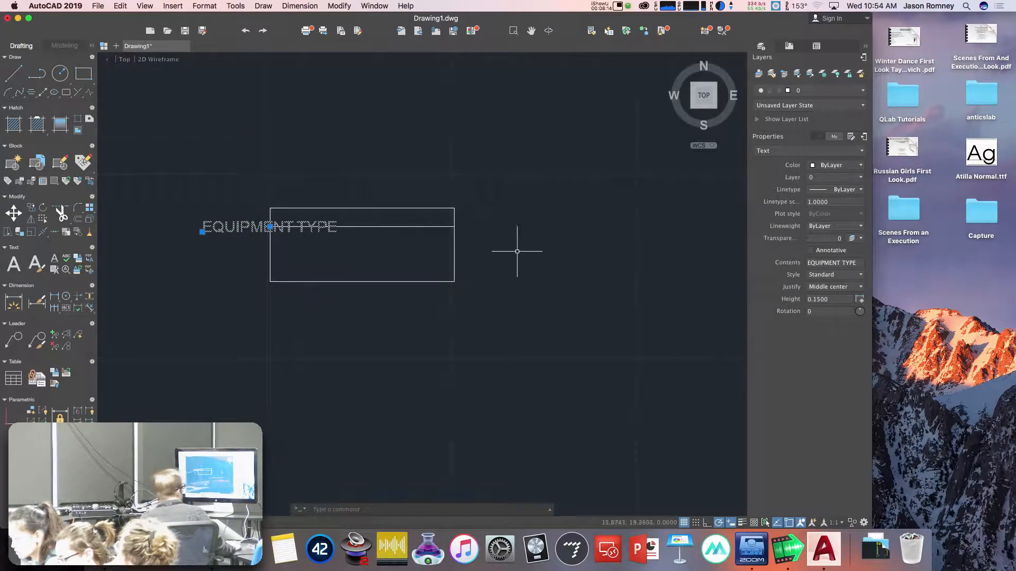
{"action": "left_click", "coordinate": [837, 288]}
{"action": "left_click", "coordinate": [602, 247]}
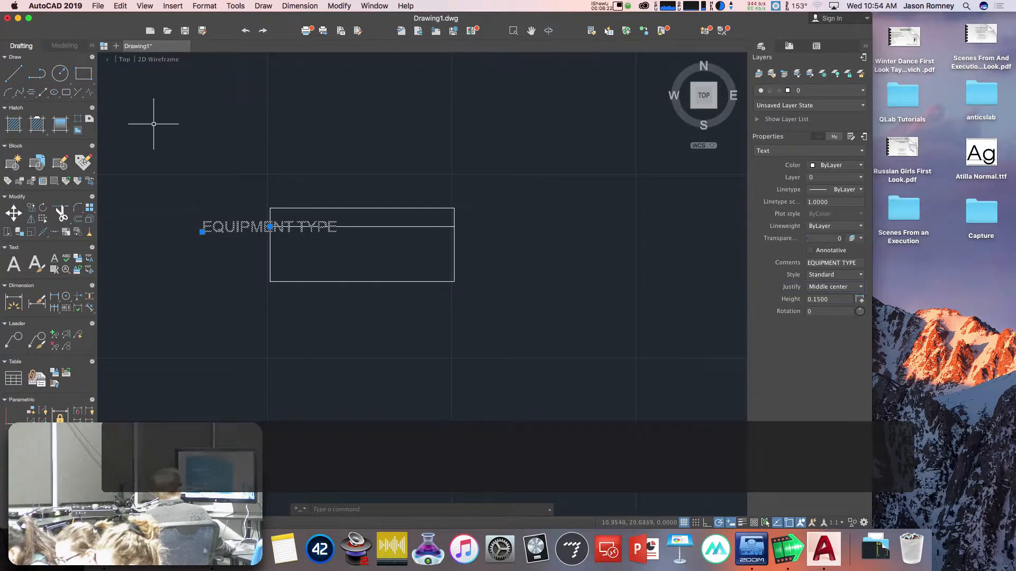
{"action": "left_click", "coordinate": [196, 129]}
{"action": "key", "text": "Escape"}
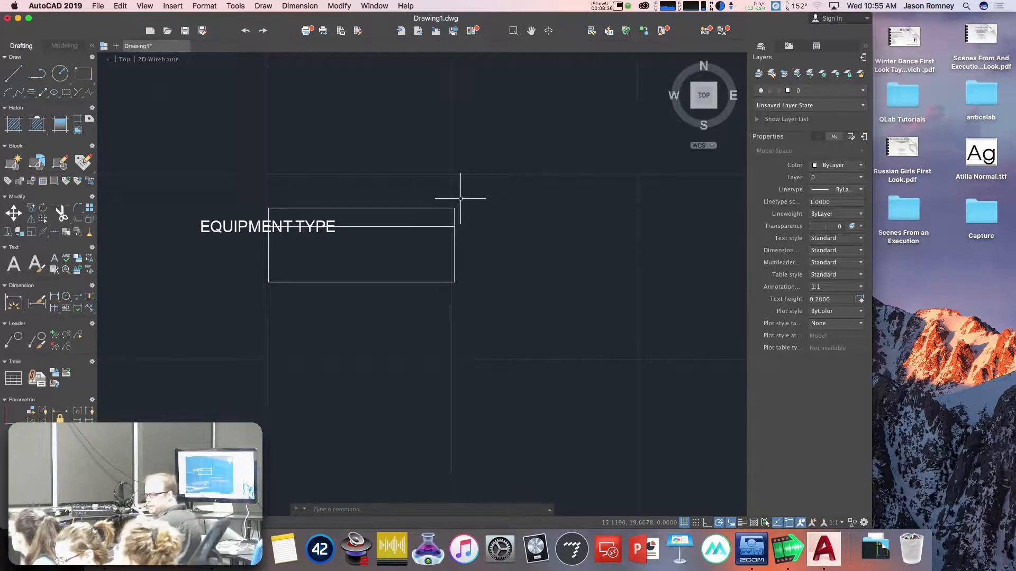
{"action": "key", "text": "l"}
{"action": "key", "text": "Return"}
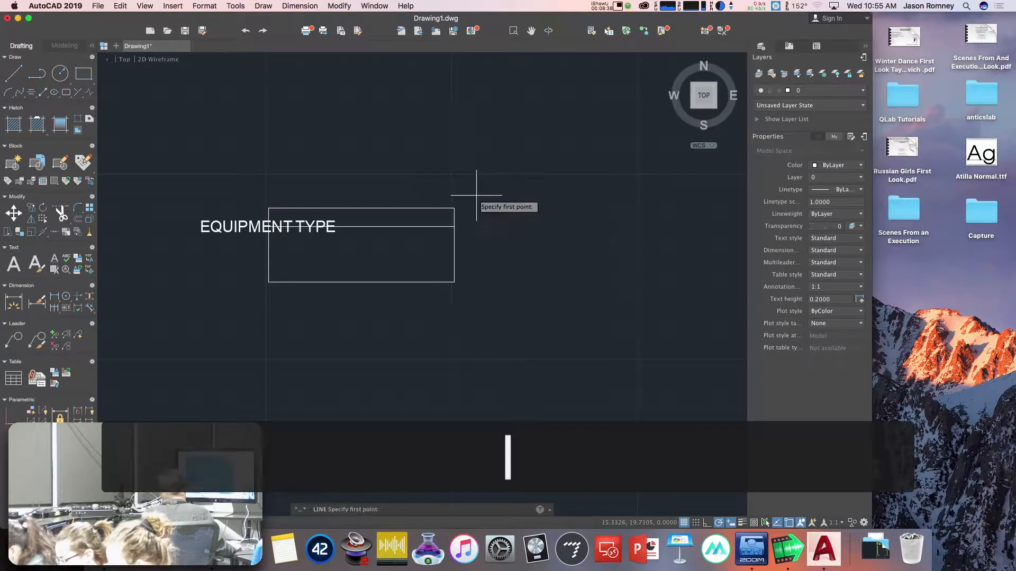
{"action": "left_click", "coordinate": [454, 227]}
{"action": "key", "text": "Escape"}
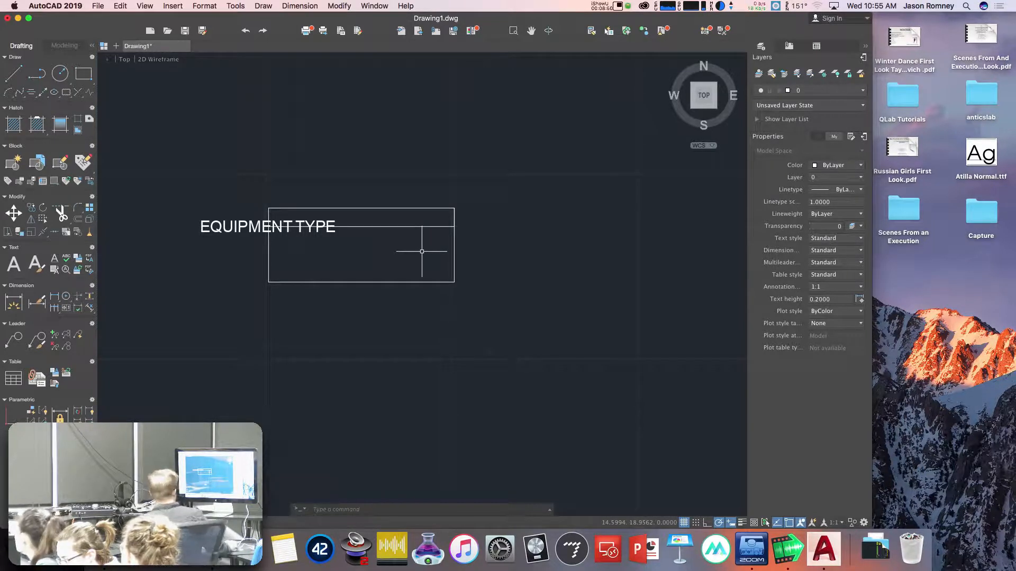
{"action": "right_click", "coordinate": [423, 192]}
{"action": "left_click", "coordinate": [419, 169]}
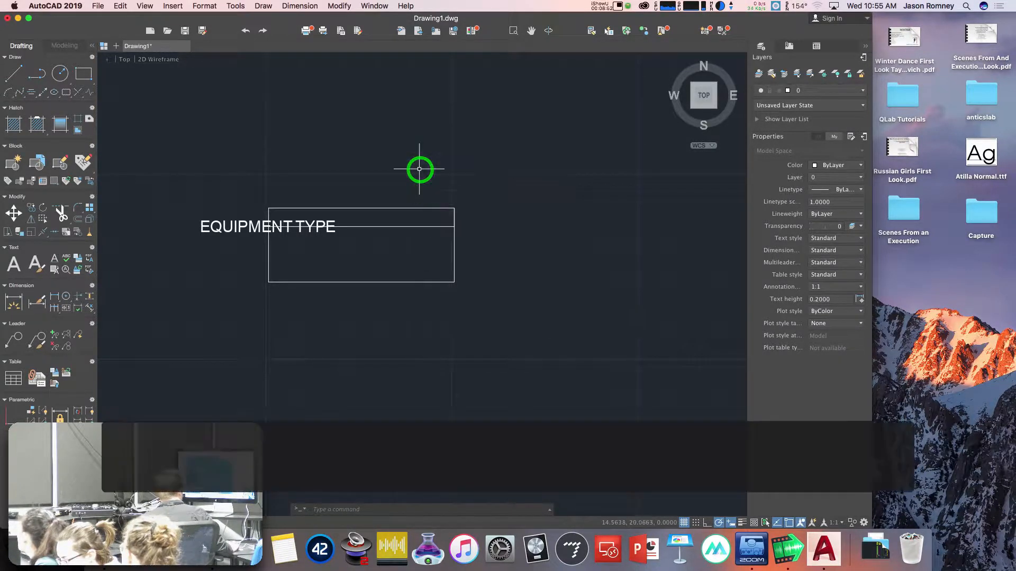
{"action": "left_click", "coordinate": [480, 238]}
{"action": "key", "text": "Escape"}
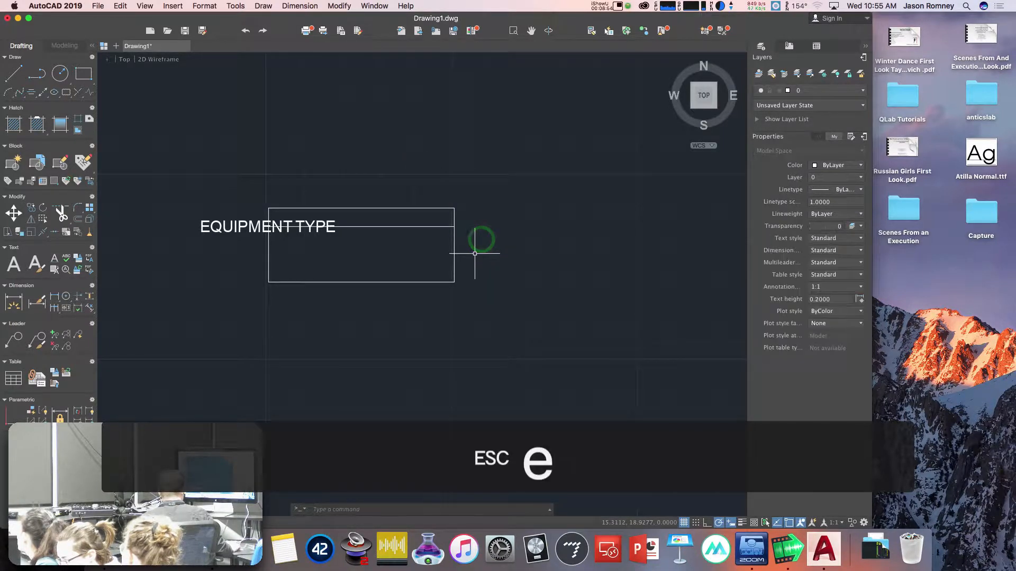
Draw a vertical line 0.25 long from the rectangle's upper-right corner down to the right end of the dividing line.
{"action": "type", "text": "l"}
{"action": "key", "text": "Return"}
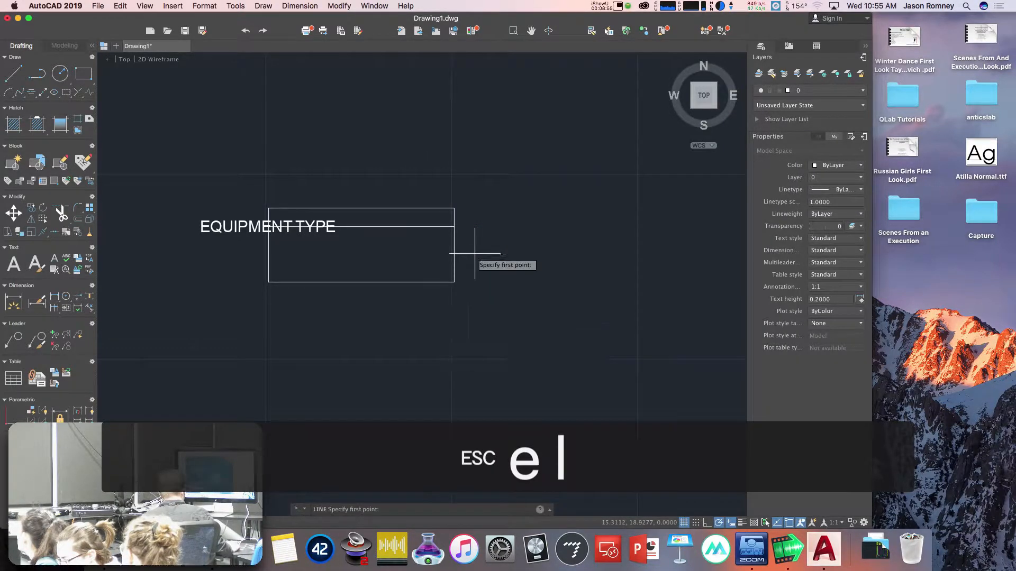
{"action": "left_click", "coordinate": [454, 207]}
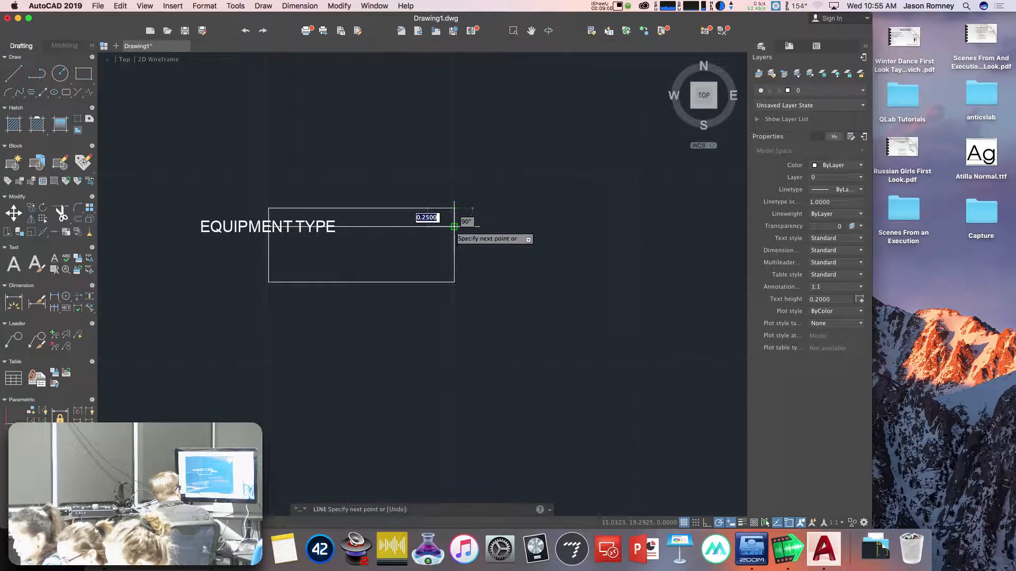
{"action": "left_click", "coordinate": [454, 226]}
{"action": "key", "text": "Escape"}
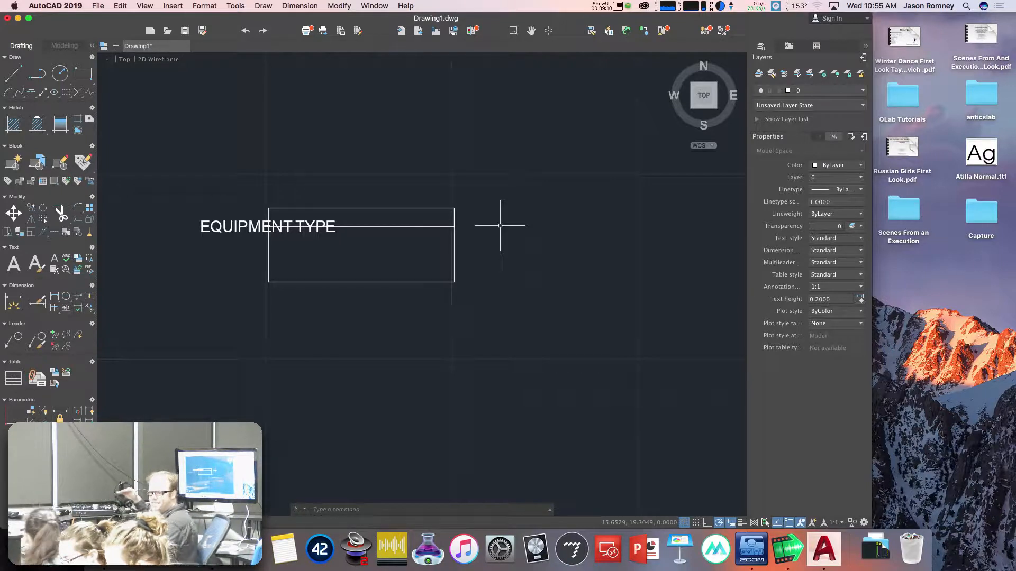
Move the EQUIPMENT TYPE text by its insertion point to the centre of the header strip, aligned with the midpoints of the dividing line and short vertical line.
{"action": "key", "text": "m"}
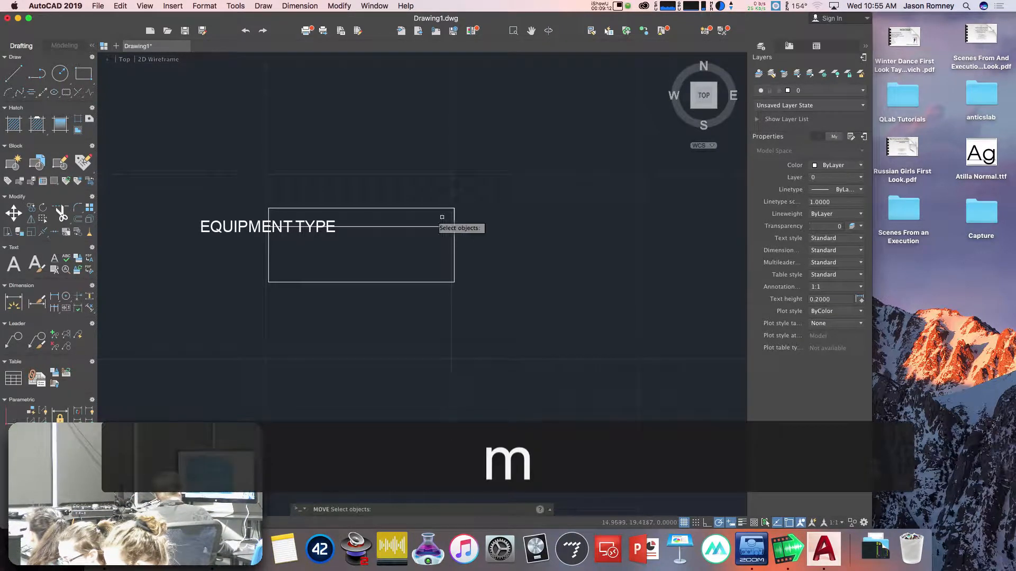
{"action": "key", "text": "Return"}
{"action": "left_click", "coordinate": [231, 224]}
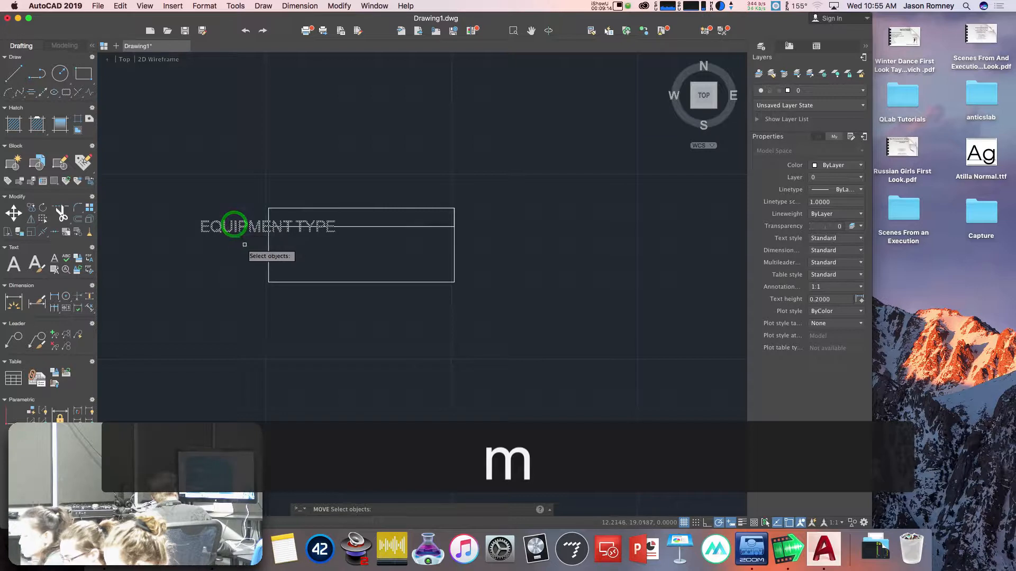
{"action": "key", "text": "Return"}
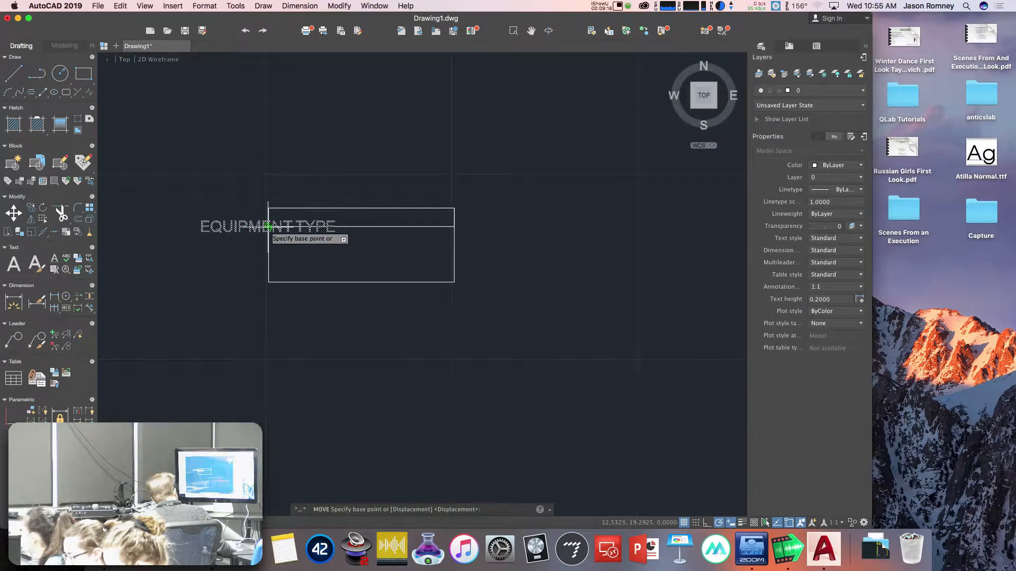
{"action": "left_click", "coordinate": [268, 227]}
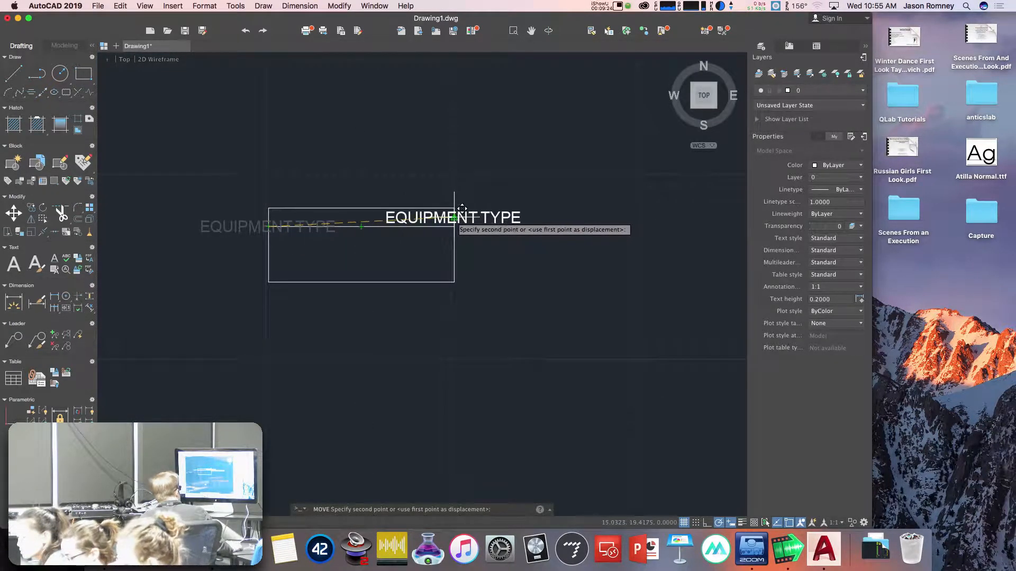
{"action": "left_click", "coordinate": [365, 217]}
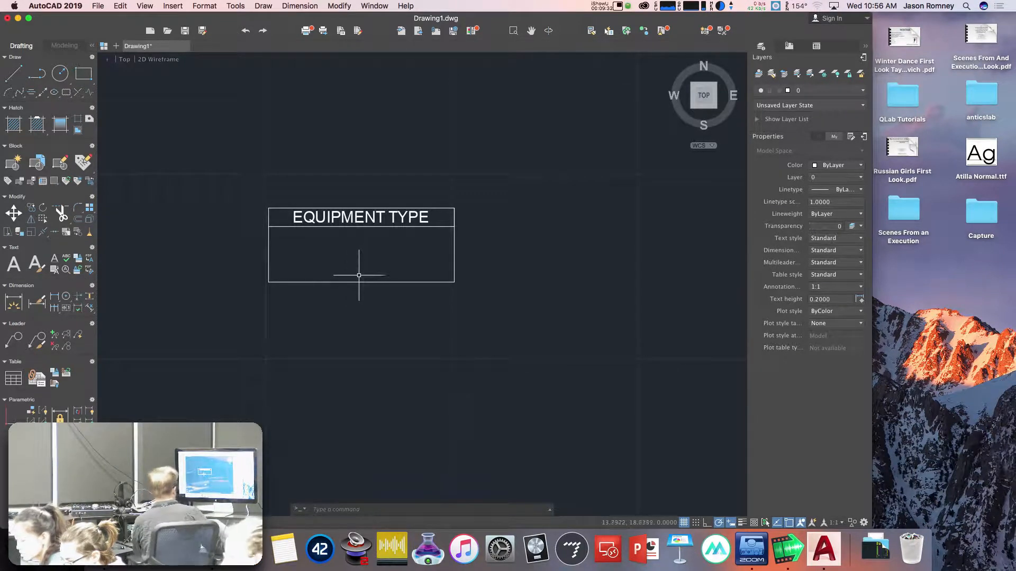
Move the EQUIPMENT TYPE text out of the header strip into the empty space above the rectangle.
{"action": "type", "text": "m"}
{"action": "key", "text": "Return"}
{"action": "left_click", "coordinate": [357, 216]}
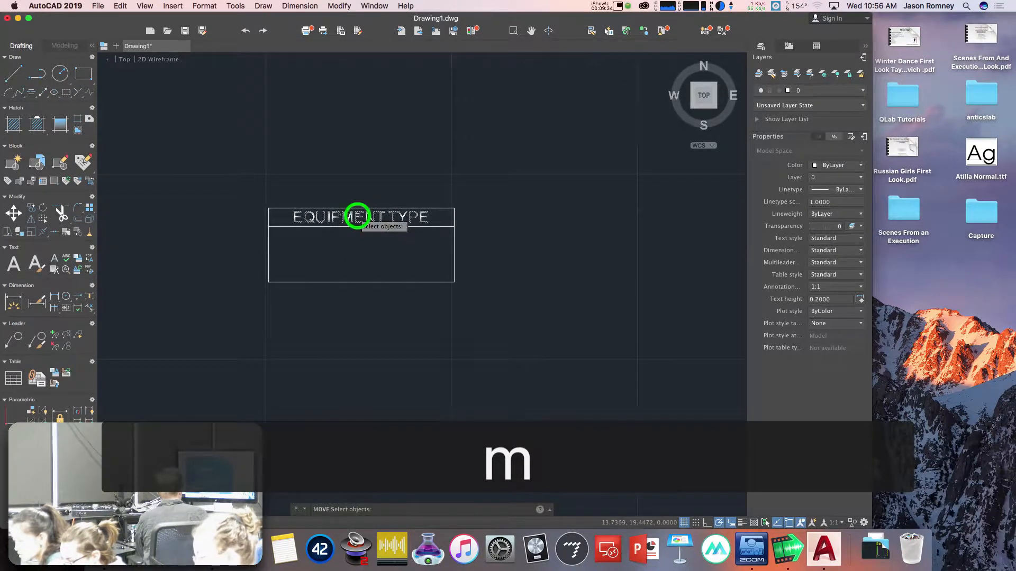
{"action": "key", "text": "Return"}
{"action": "left_click", "coordinate": [517, 299]}
{"action": "left_click", "coordinate": [490, 206]}
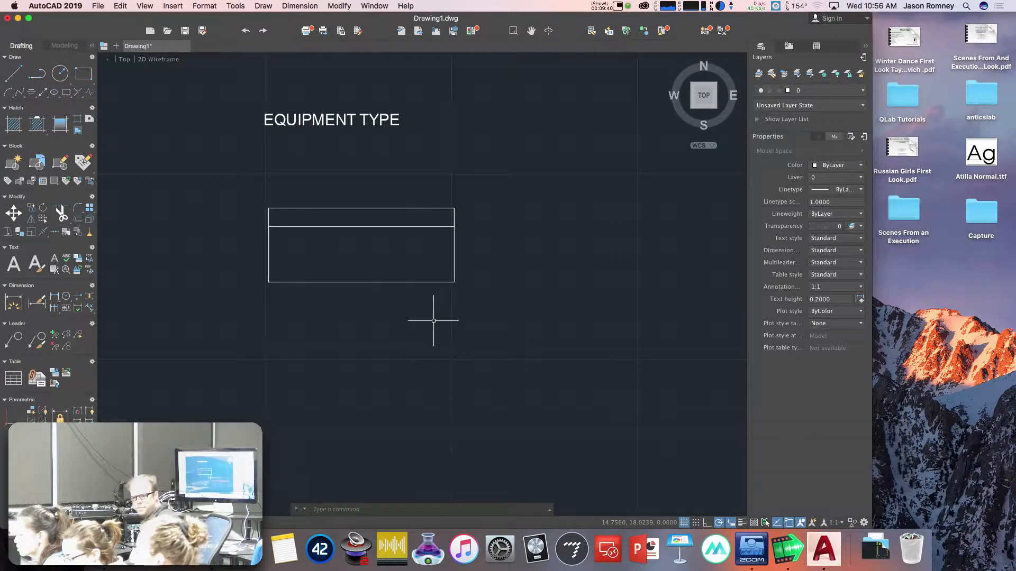
Move the EQUIPMENT TYPE text by its insertion point to the header strip's centre, tracking from the midpoints of the dividing line and short vertical line.
{"action": "type", "text": "m"}
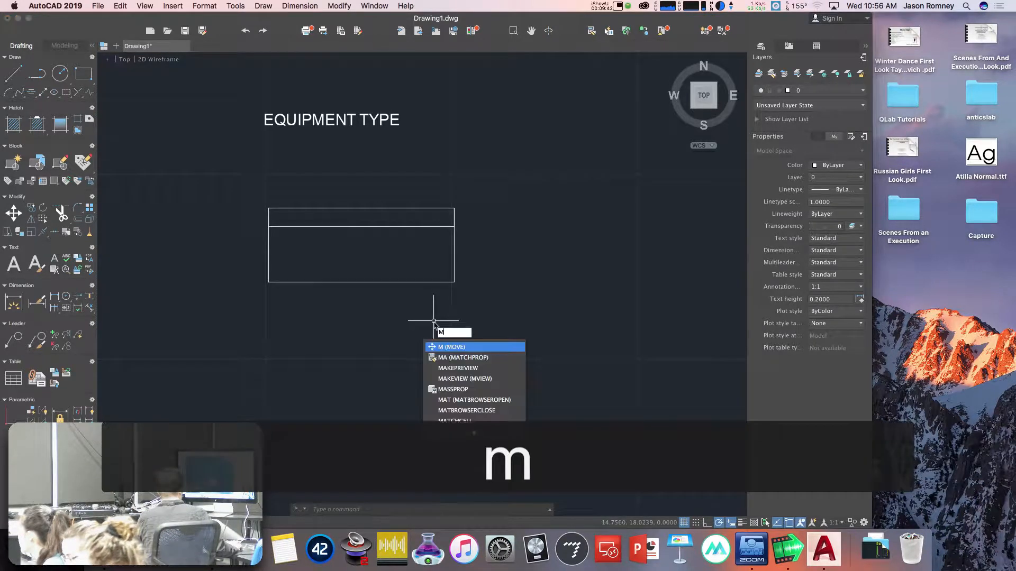
{"action": "key", "text": "Return"}
{"action": "left_click", "coordinate": [337, 117]}
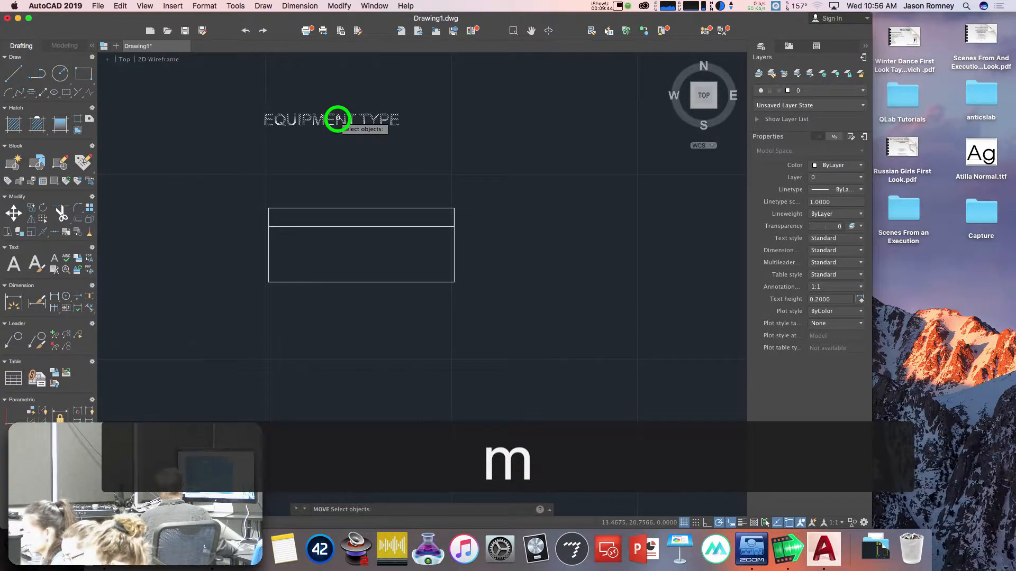
{"action": "key", "text": "Return"}
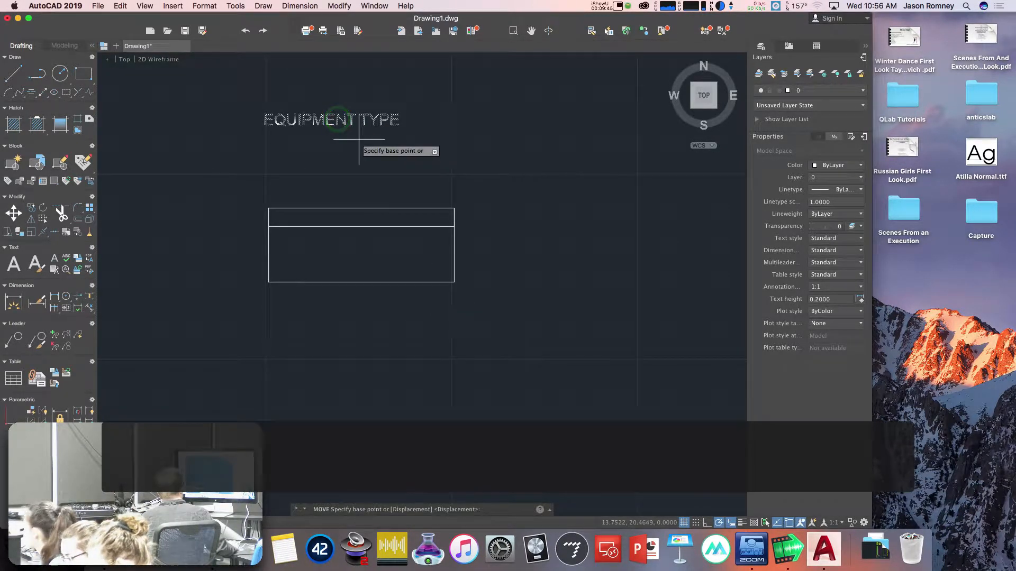
{"action": "left_click", "coordinate": [332, 121]}
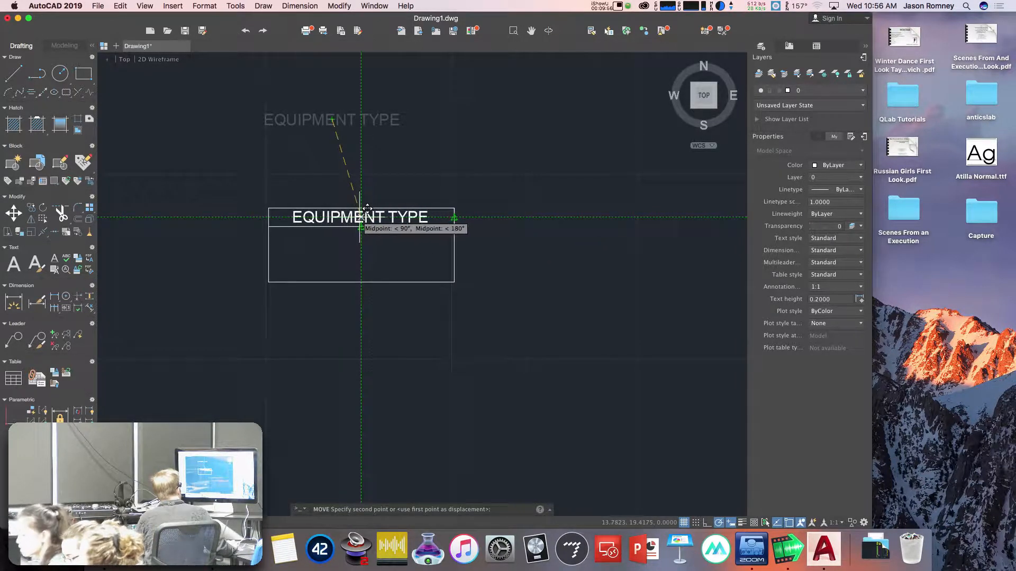
{"action": "left_click", "coordinate": [360, 217]}
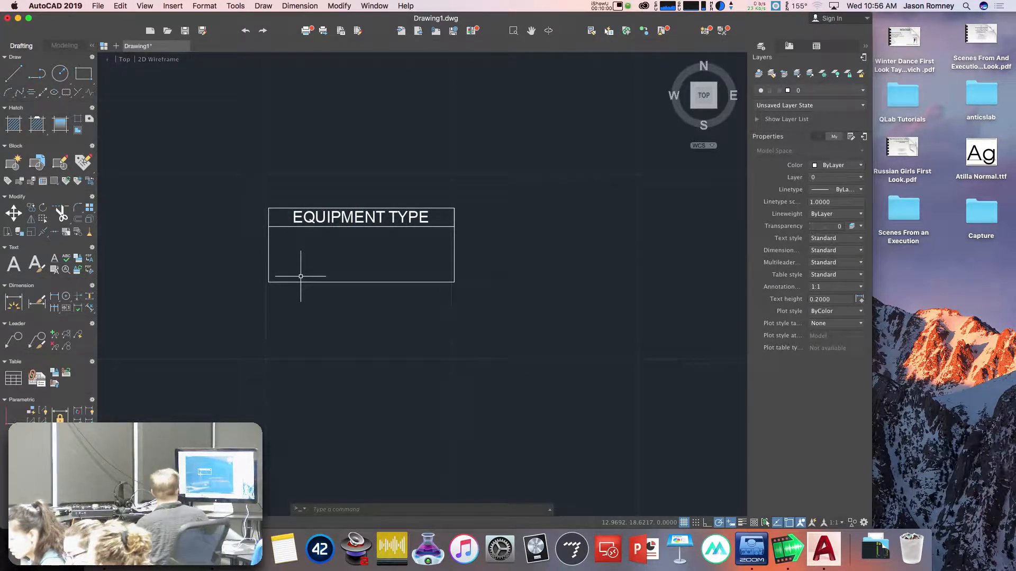
Erase the short vertical helper line at the right end of the header strip.
{"action": "left_click", "coordinate": [442, 188]}
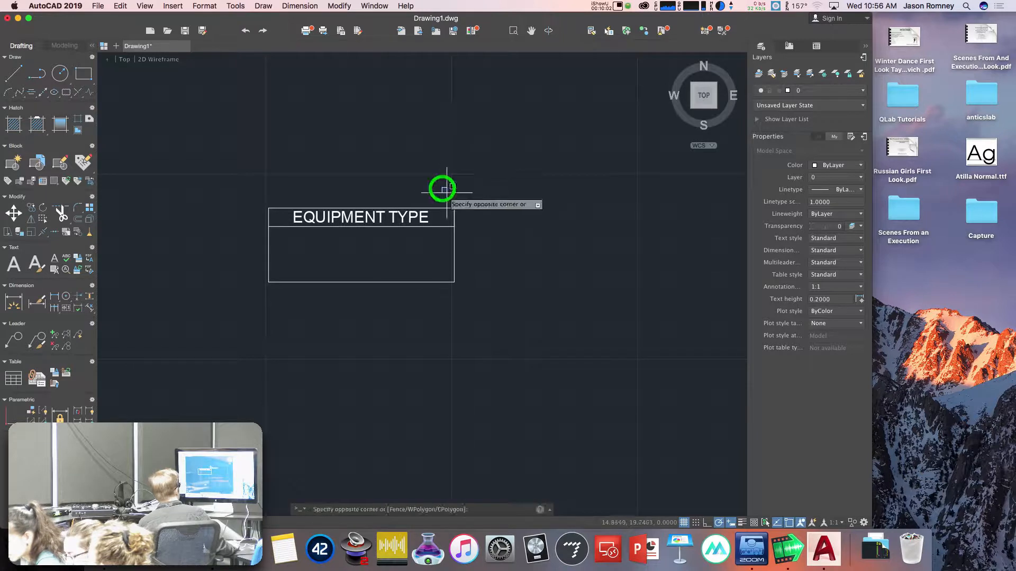
{"action": "left_click", "coordinate": [473, 249]}
{"action": "key", "text": "e"}
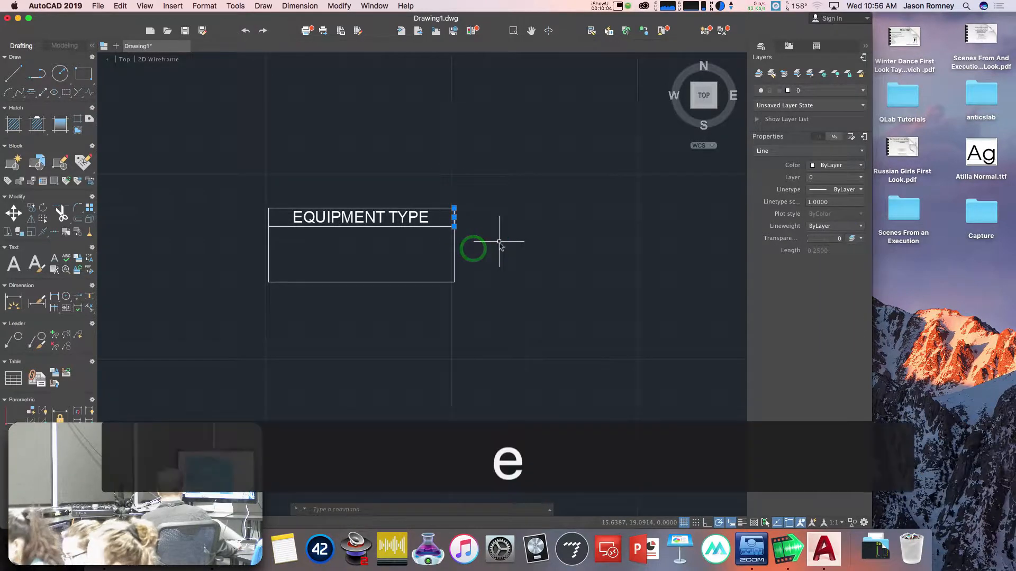
{"action": "key", "text": "Return"}
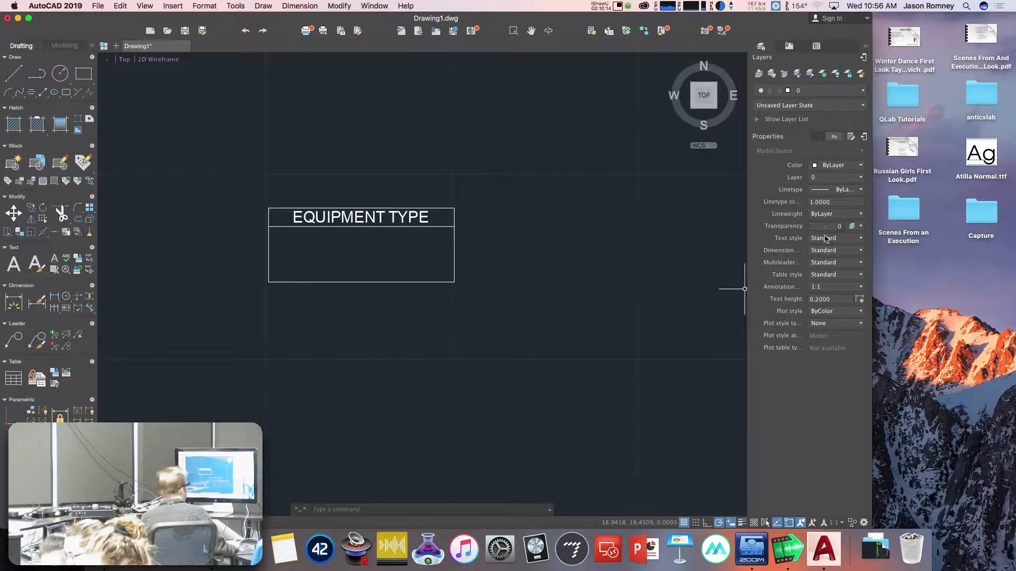
{"action": "left_click", "coordinate": [374, 221]}
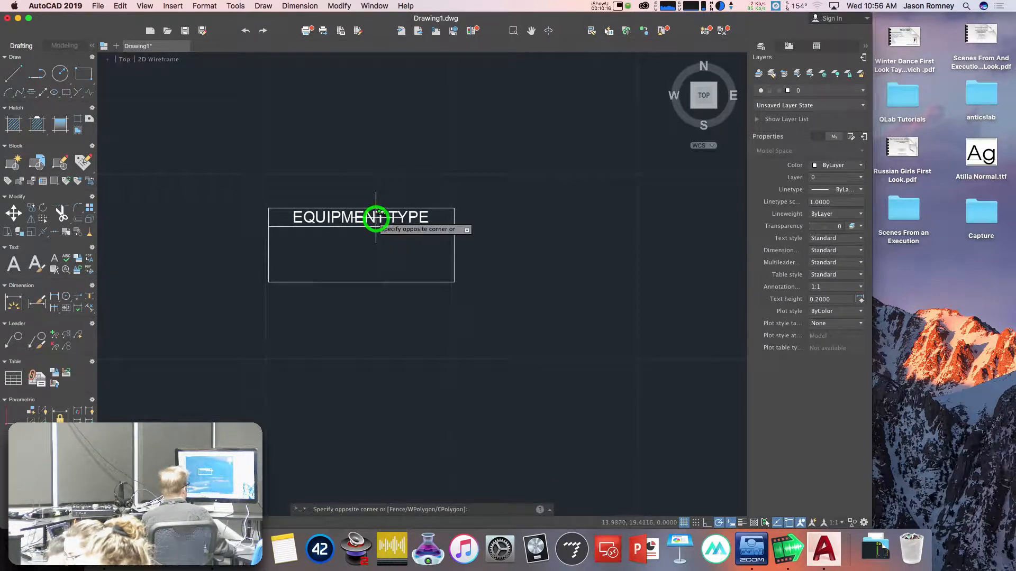
{"action": "key", "text": "Escape"}
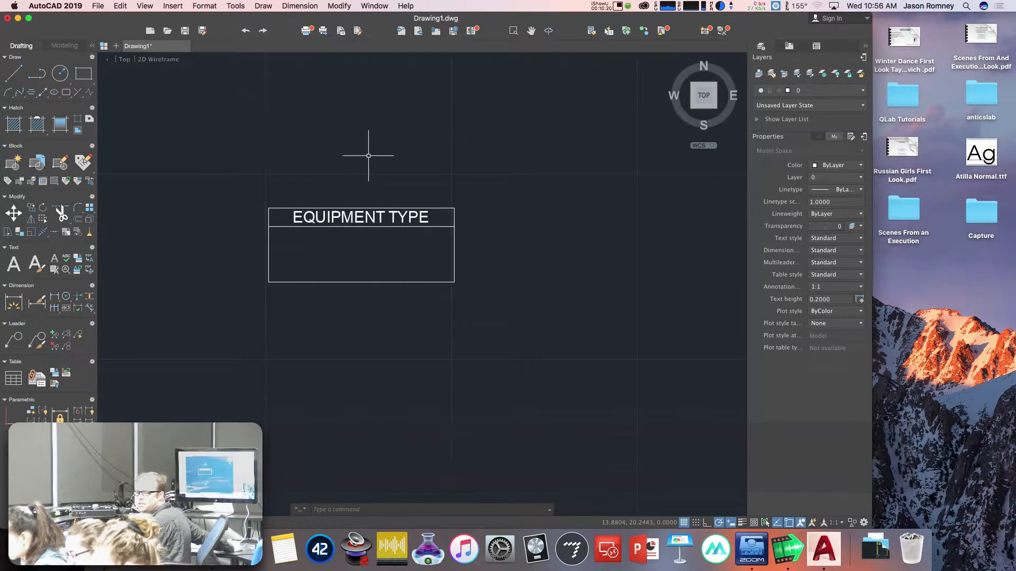
Copy the whole equipment box with its text from its upper-left corner to the empty area below and to the right.
{"action": "type", "text": "co"}
{"action": "key", "text": "Return"}
{"action": "left_click", "coordinate": [248, 194]}
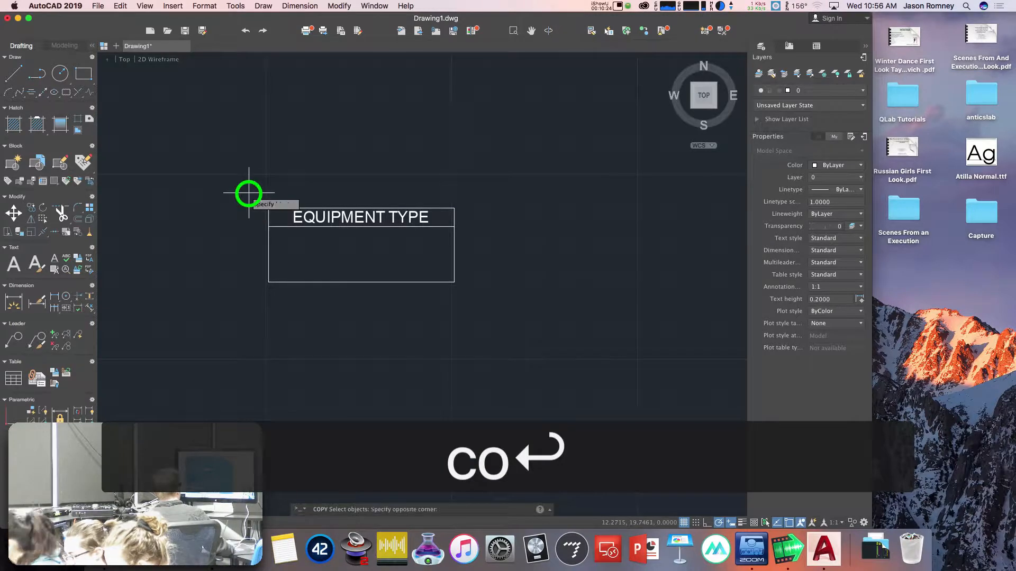
{"action": "left_click", "coordinate": [540, 308]}
{"action": "key", "text": "Return"}
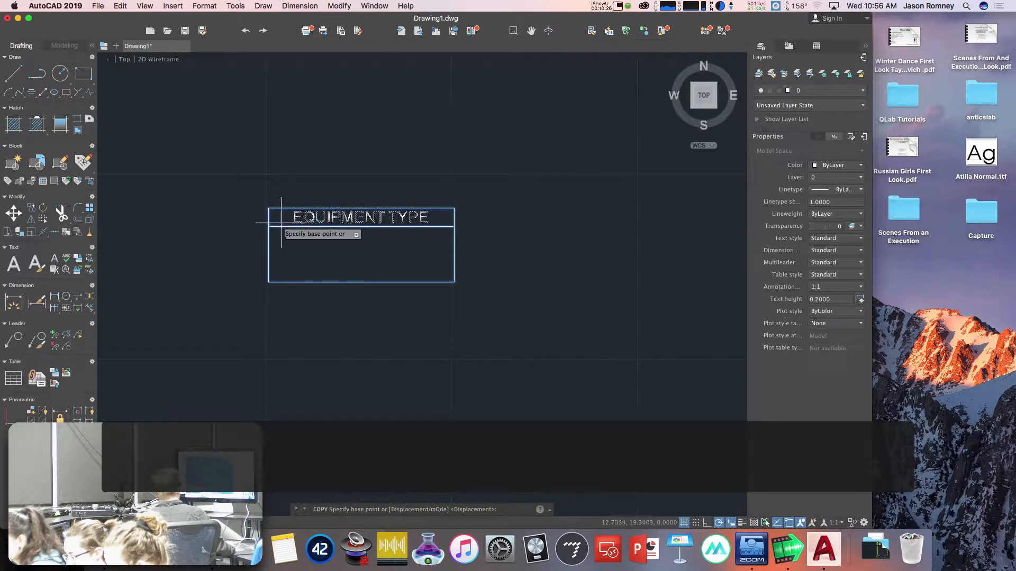
{"action": "left_click", "coordinate": [268, 208]}
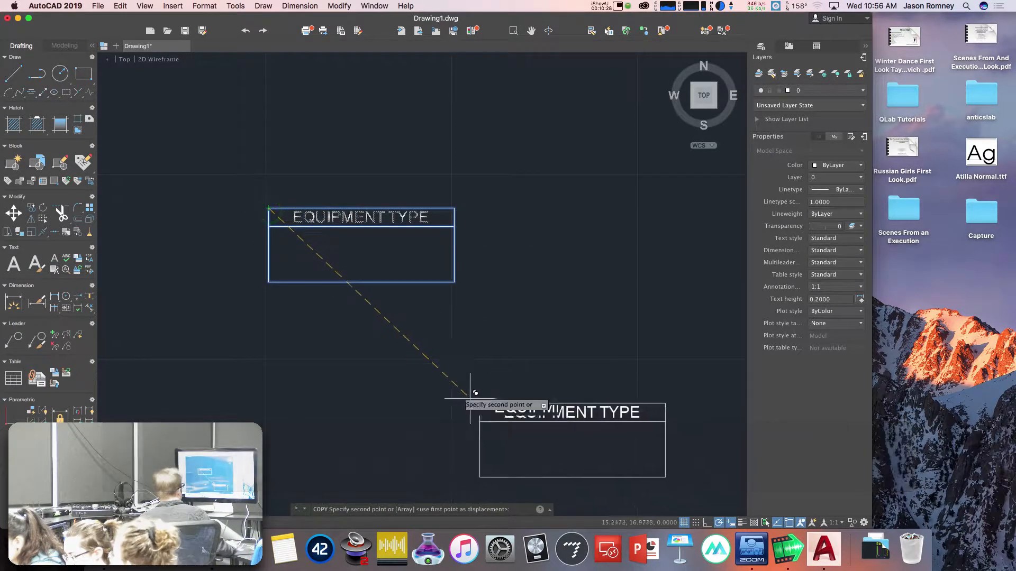
{"action": "left_click", "coordinate": [430, 384]}
{"action": "key", "text": "Return"}
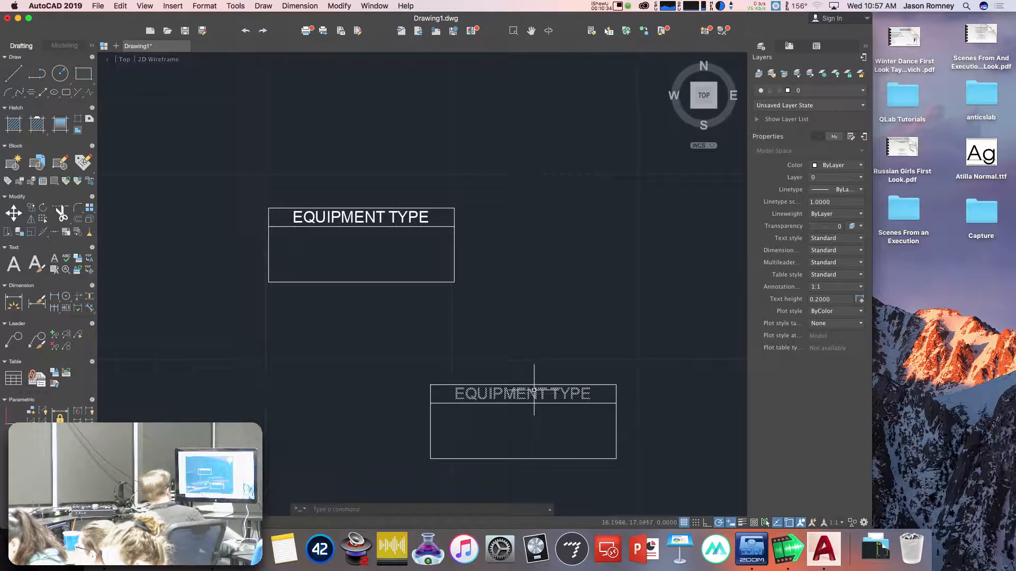
Change the copied box's header text to MIXING CONSOLE.
{"action": "double_click", "coordinate": [528, 395]}
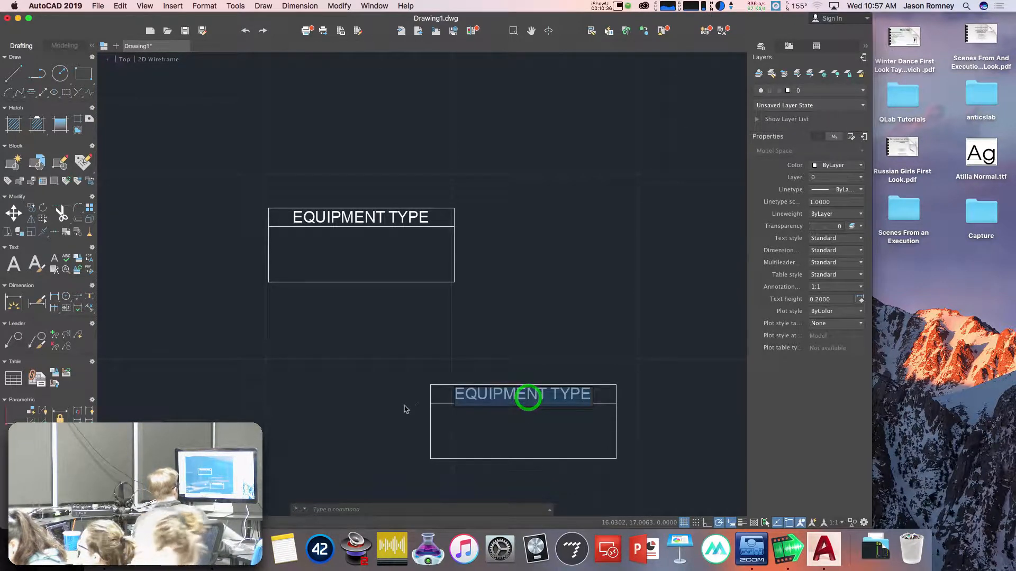
{"action": "type", "text": "MIXING"}
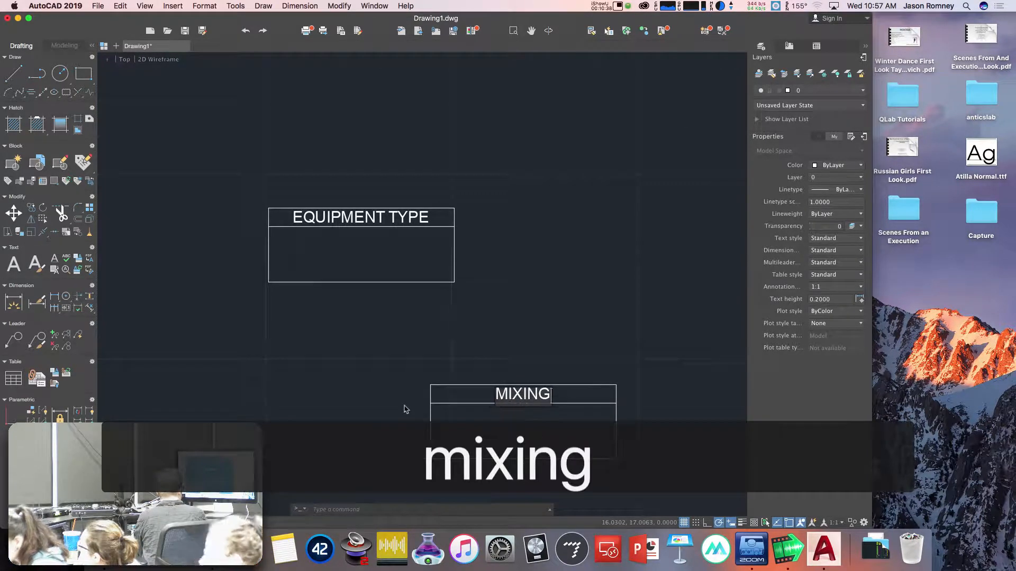
{"action": "type", "text": " CONSLE"}
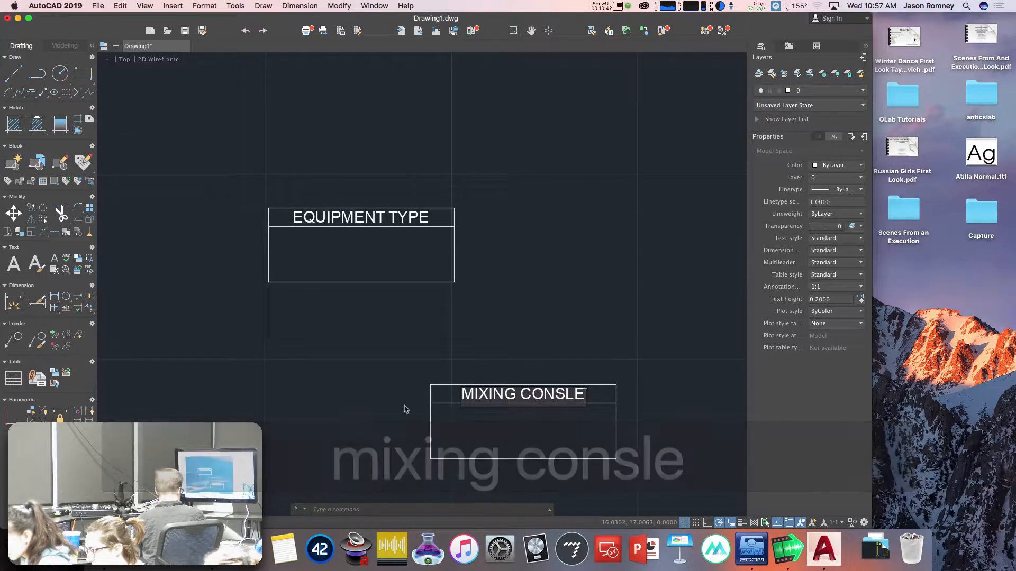
{"action": "key", "text": "BackSpace"}
{"action": "key", "text": "BackSpace"}
{"action": "type", "text": "OLE"}
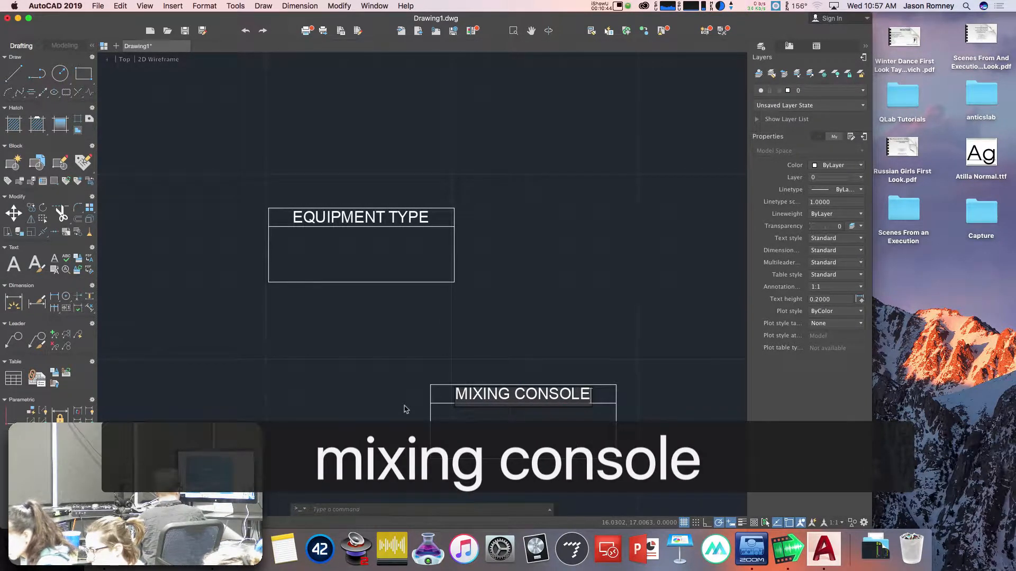
{"action": "key", "text": "Return"}
{"action": "key", "text": "Return"}
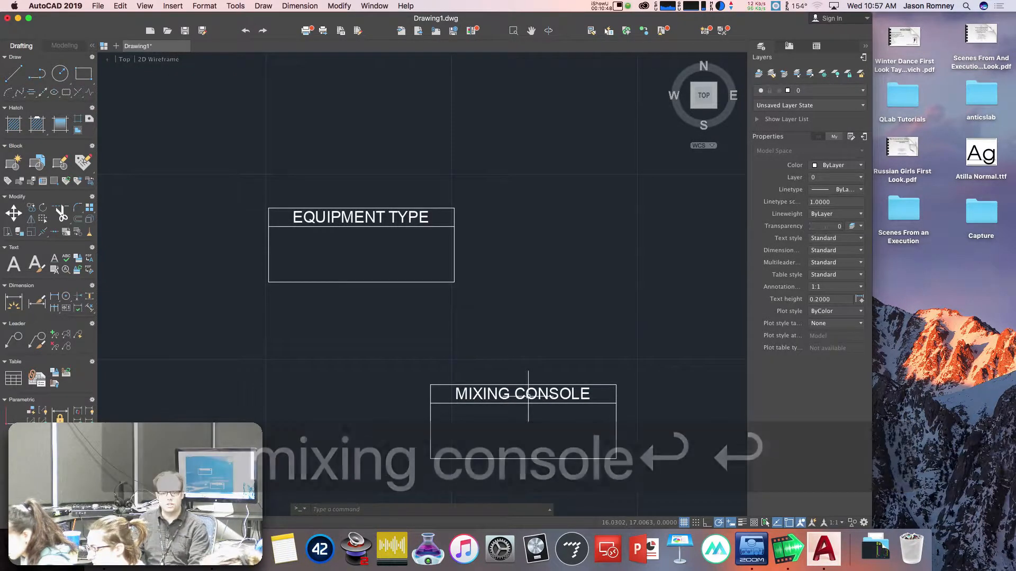
Set the justification of the MIXING CONSOLE text to Left.
{"action": "left_click", "coordinate": [461, 394]}
{"action": "left_click", "coordinate": [829, 287]}
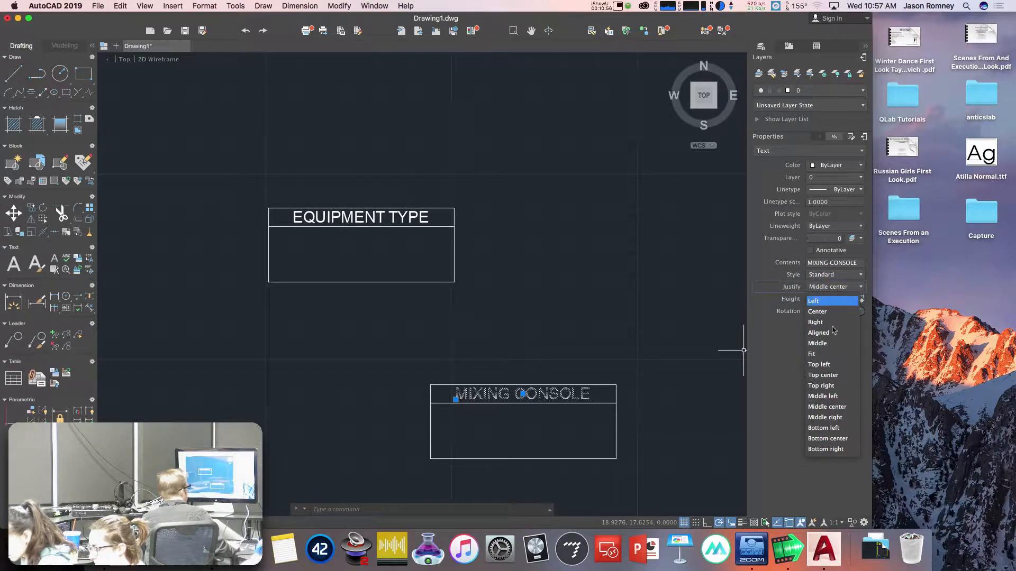
{"action": "left_click", "coordinate": [821, 303]}
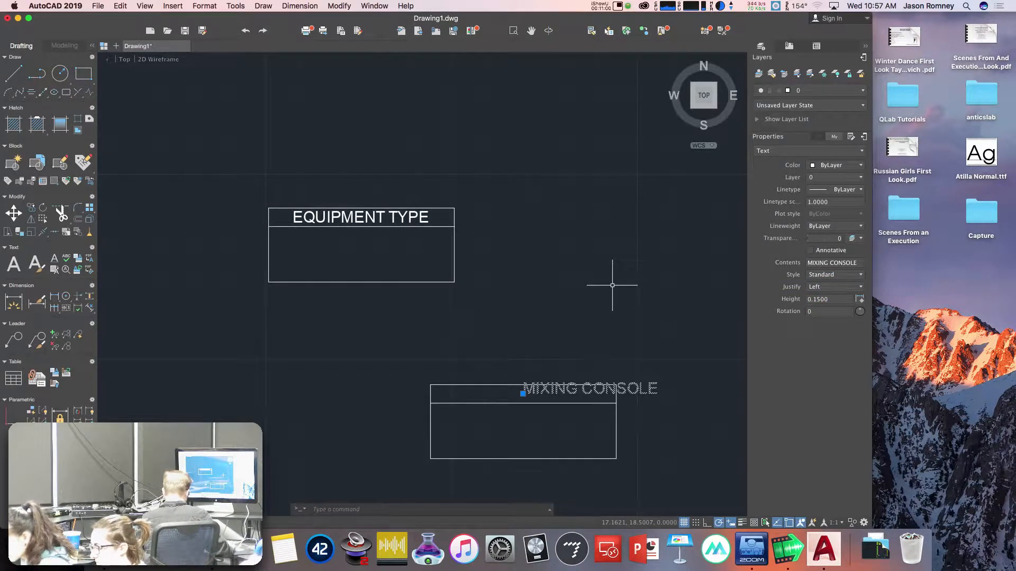
Move the MIXING CONSOLE text by eye to the middle of the copied box's header strip.
{"action": "type", "text": "m"}
{"action": "key", "text": "Return"}
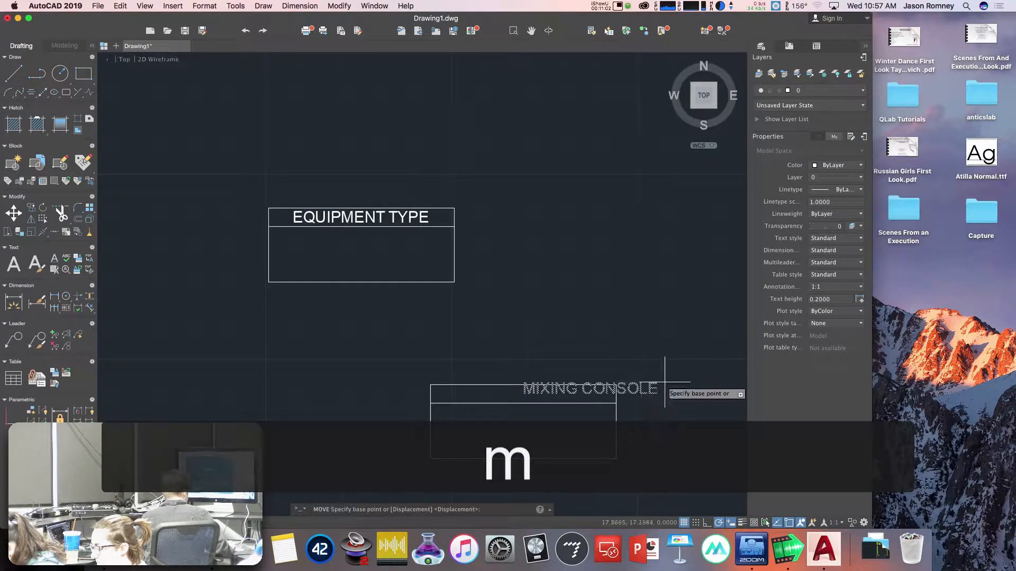
{"action": "left_click", "coordinate": [686, 358]}
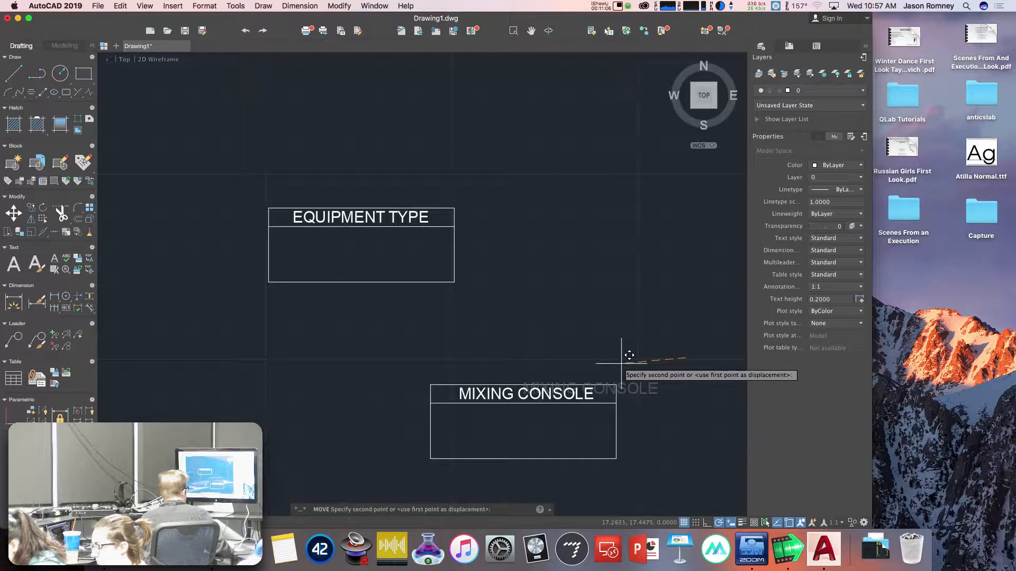
{"action": "left_click", "coordinate": [619, 363]}
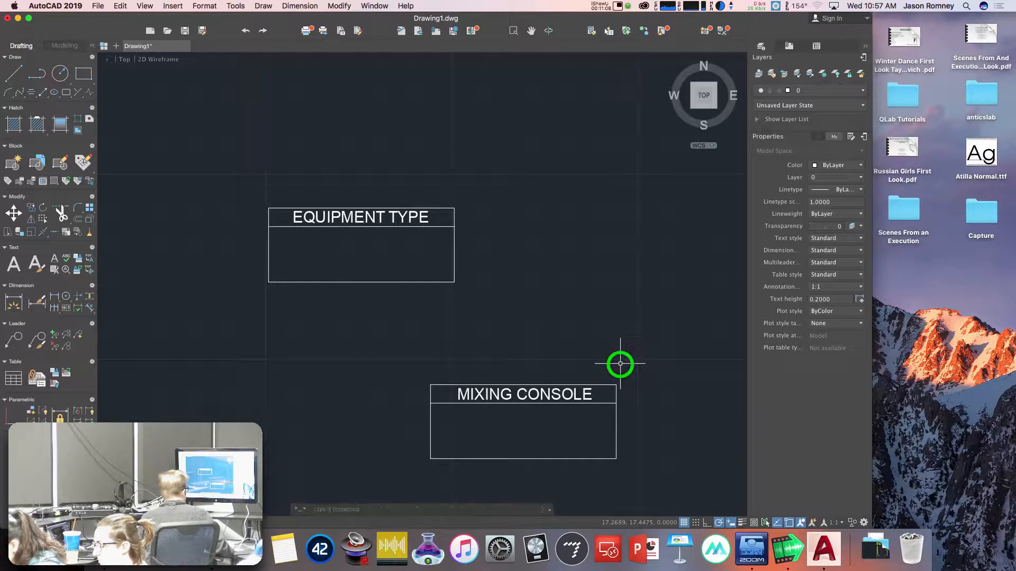
Change the left-justified header text in the copied box to EQUIPMENT TYPE.
{"action": "left_click", "coordinate": [532, 393]}
{"action": "double_click", "coordinate": [531, 393]}
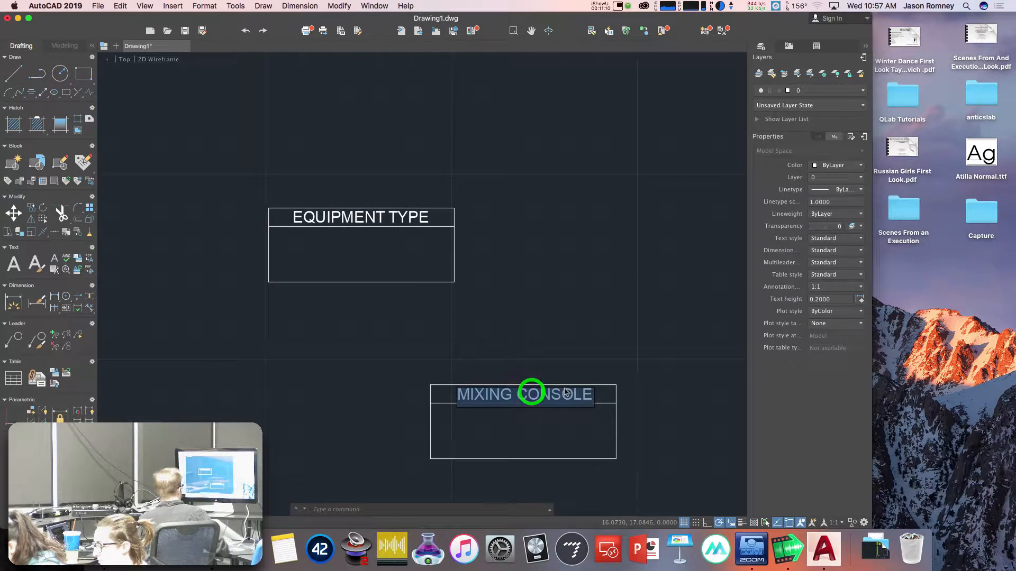
{"action": "type", "text": "EQUIPMENT T"}
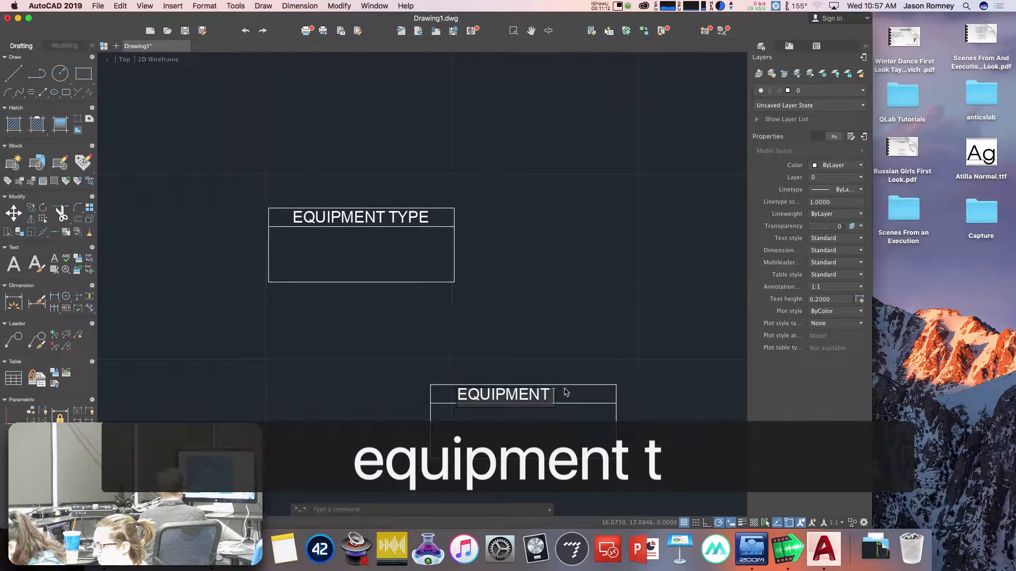
{"action": "type", "text": "YPE"}
{"action": "key", "text": "Return"}
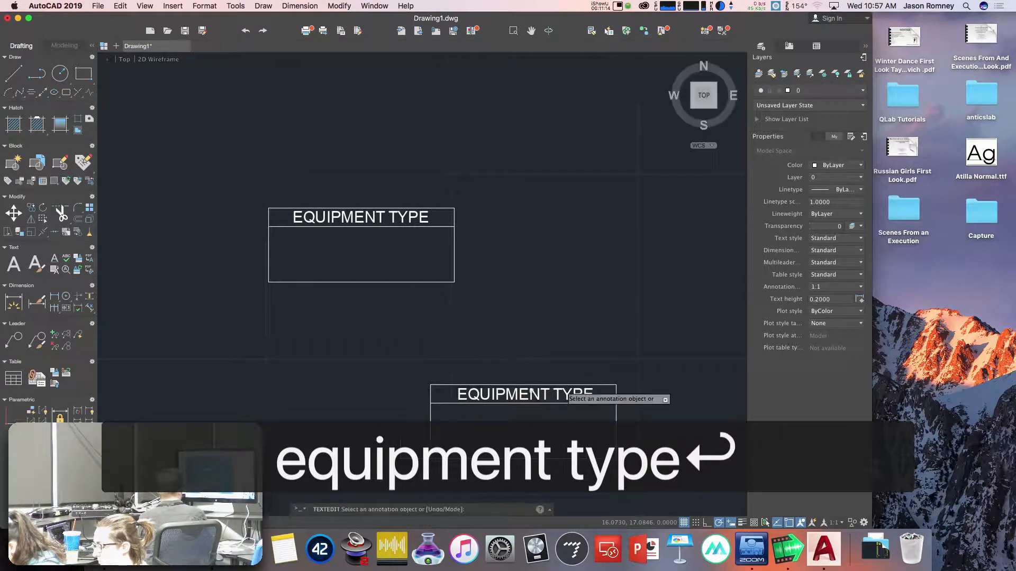
{"action": "key", "text": "space"}
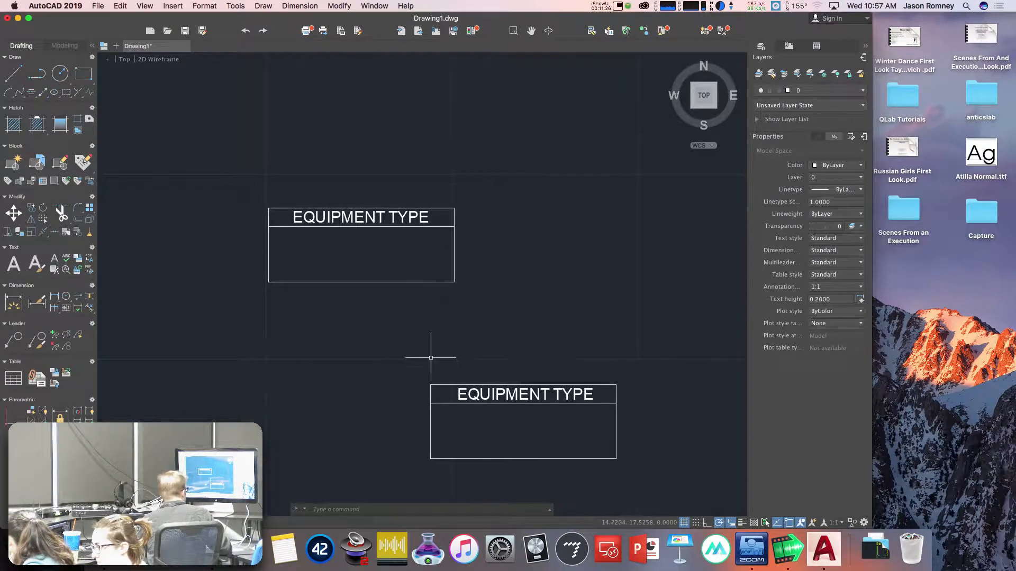
Erase the copied equipment box together with its dividing line and text.
{"action": "left_click_drag", "start_coordinate": [409, 355], "coordinate": [650, 478]}
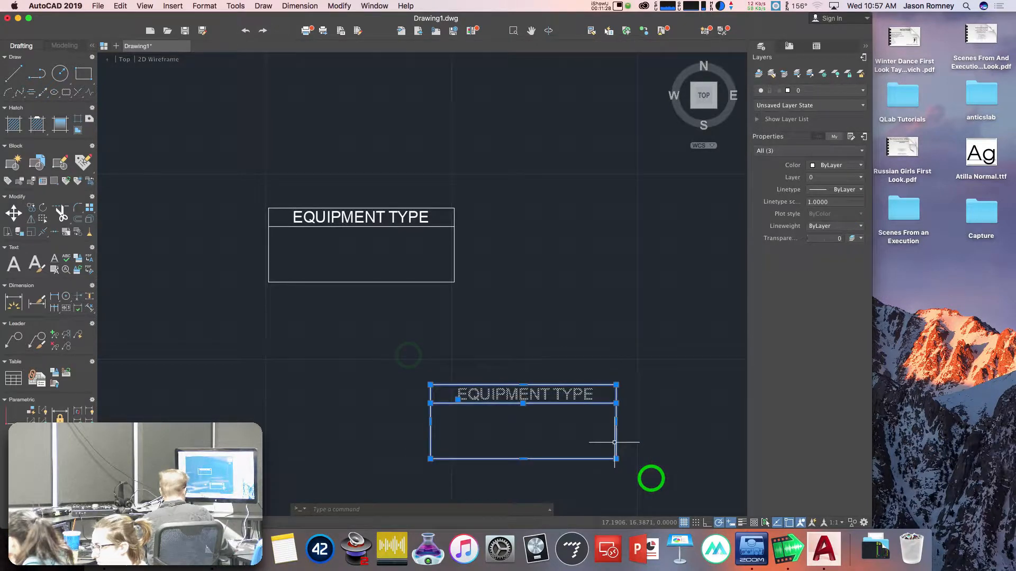
{"action": "key", "text": "e"}
{"action": "key", "text": "Return"}
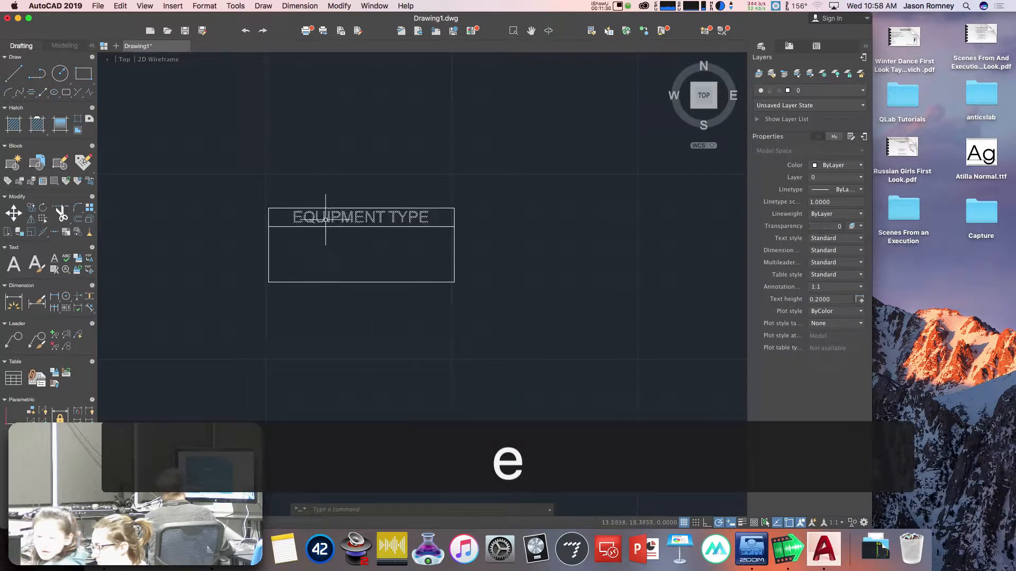
Copy the EQUIPMENT TYPE header text about 0.3 straight up, placing the copy just above the box.
{"action": "middle_click_drag", "start_coordinate": [322, 200], "coordinate": [390, 212]}
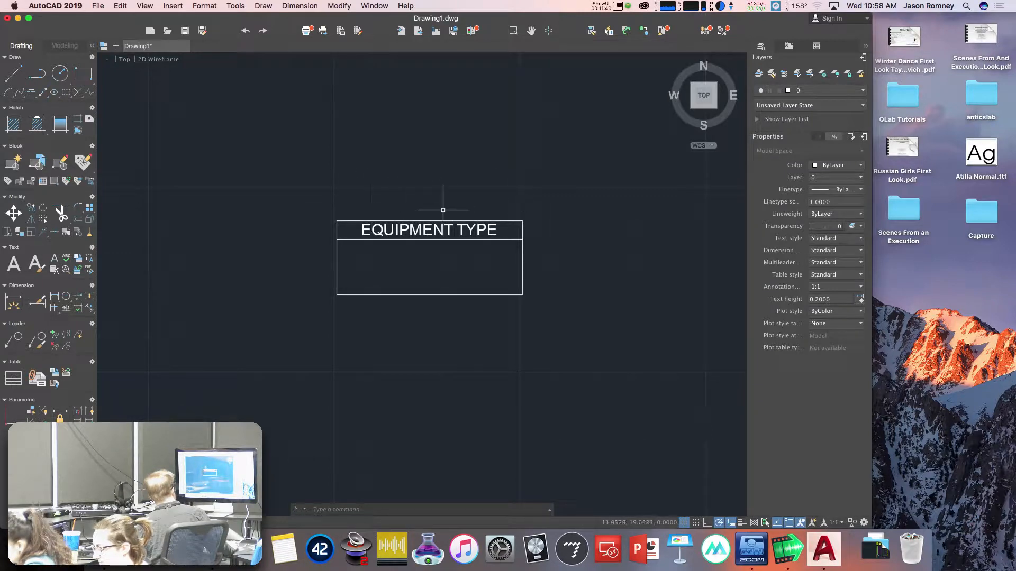
{"action": "type", "text": "co"}
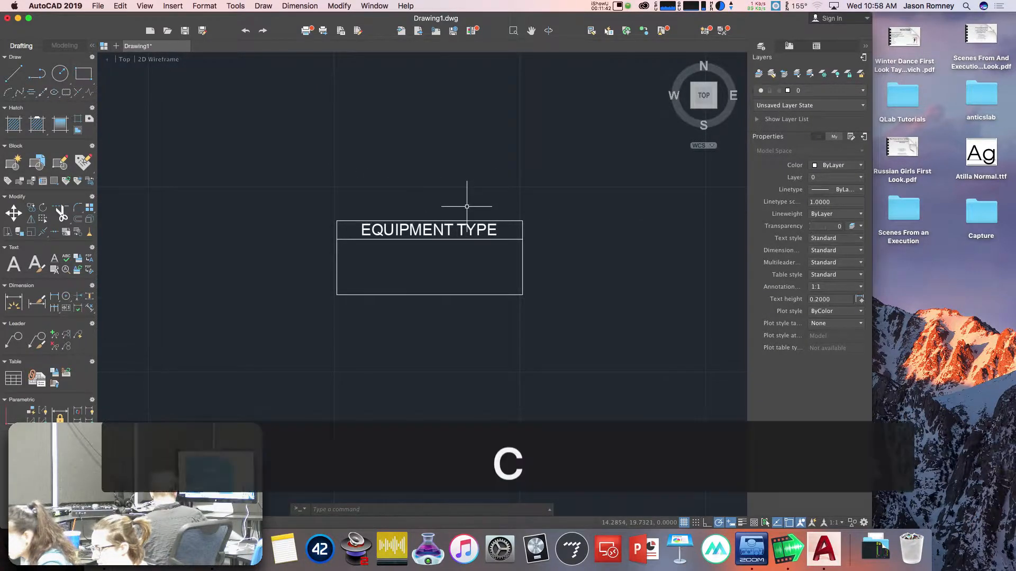
{"action": "key", "text": "Return"}
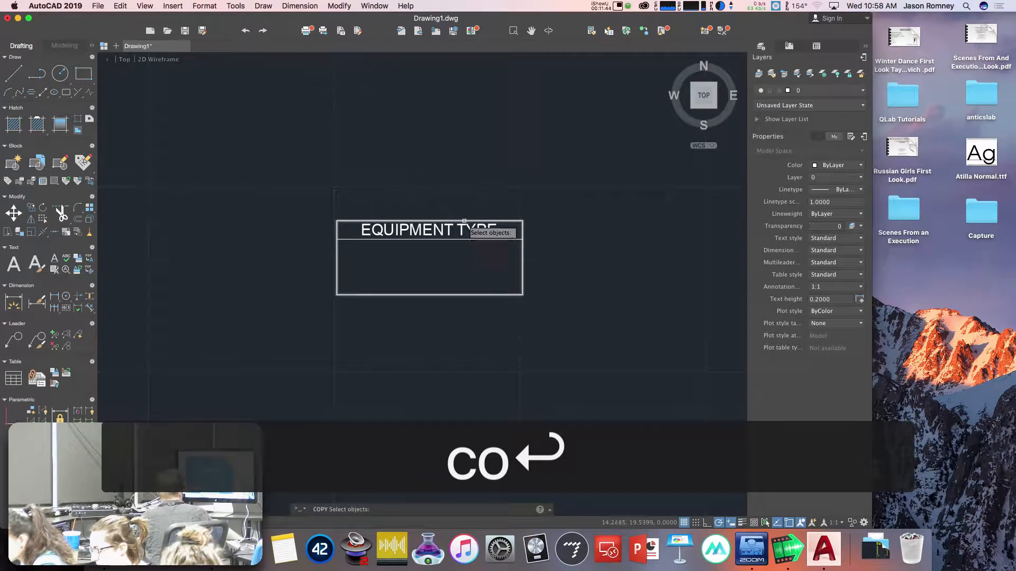
{"action": "left_click", "coordinate": [460, 230]}
{"action": "left_click", "coordinate": [422, 231]}
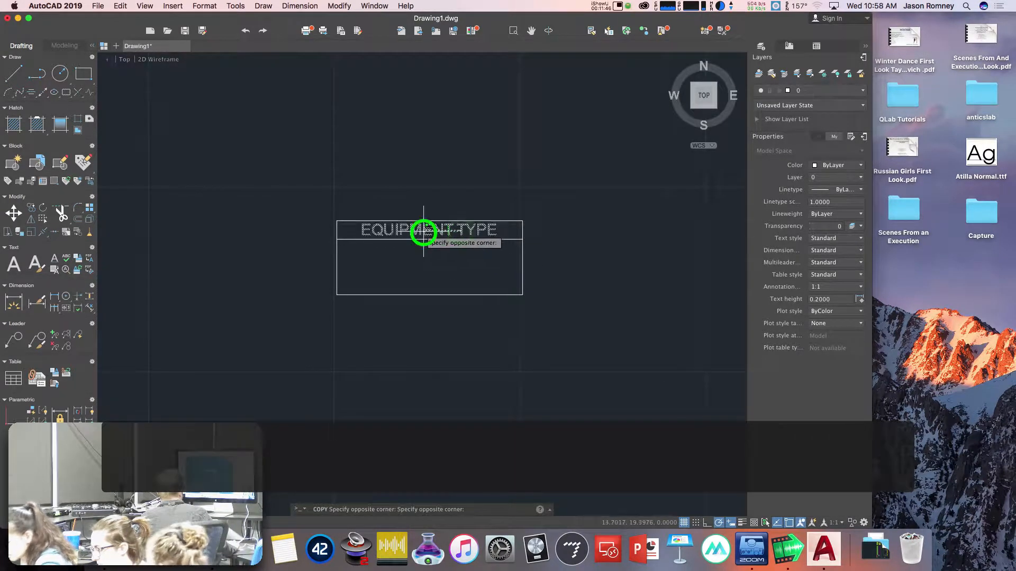
{"action": "key", "text": "Return"}
{"action": "left_click", "coordinate": [565, 299]}
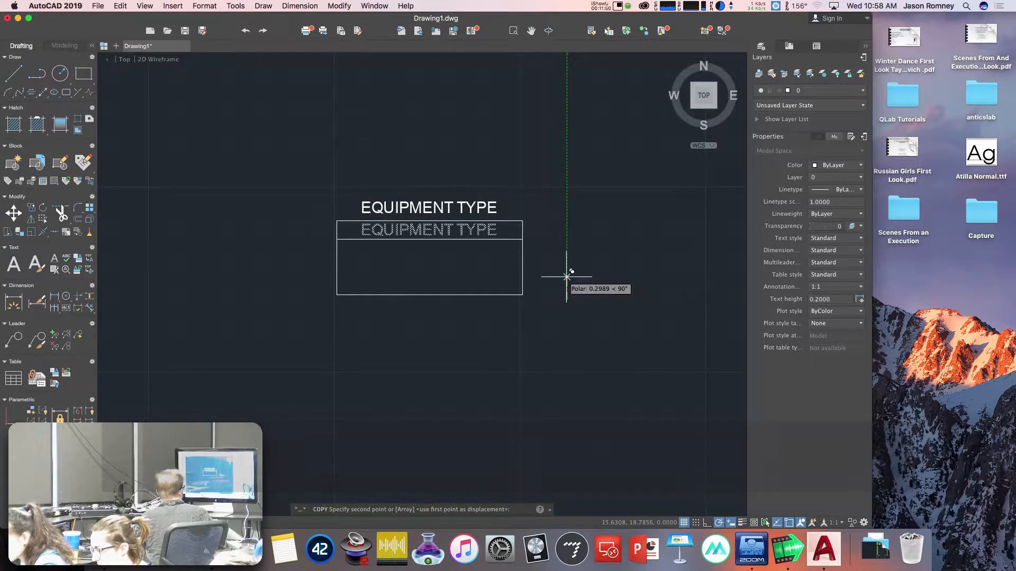
{"action": "left_click", "coordinate": [567, 277]}
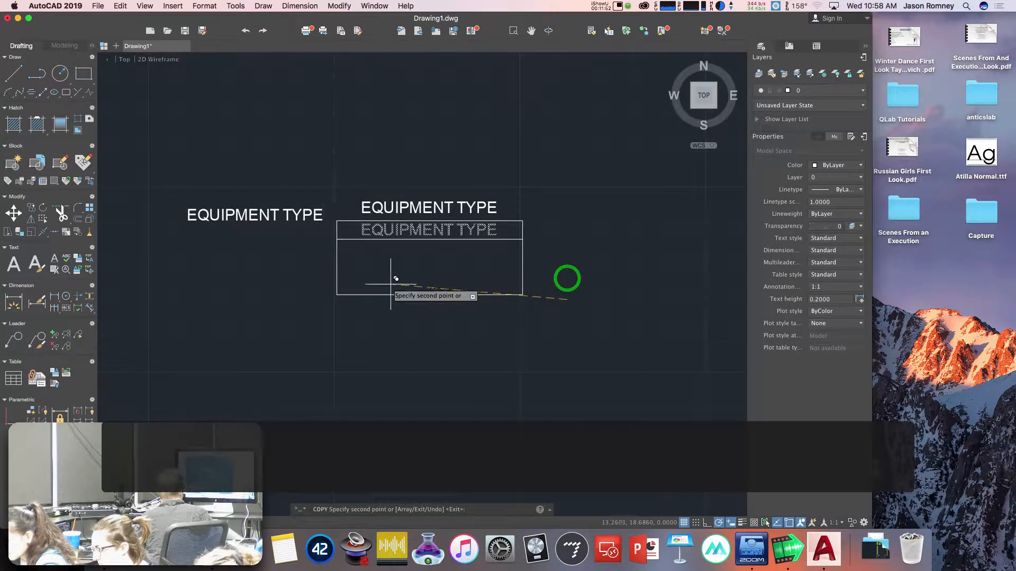
{"action": "key", "text": "Escape"}
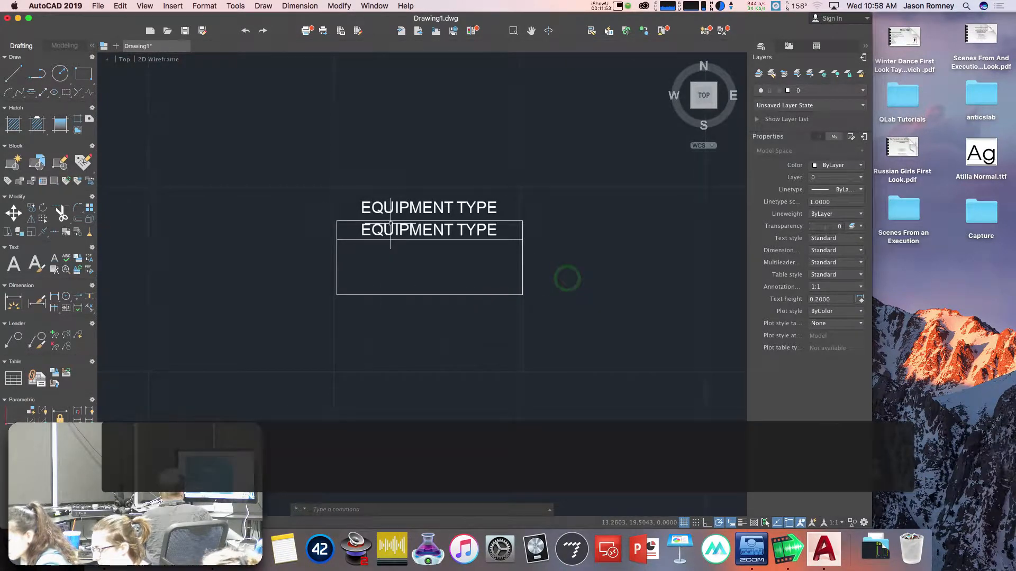
Change the copied text above the box to MAKE/MODEL.
{"action": "double_click", "coordinate": [414, 208]}
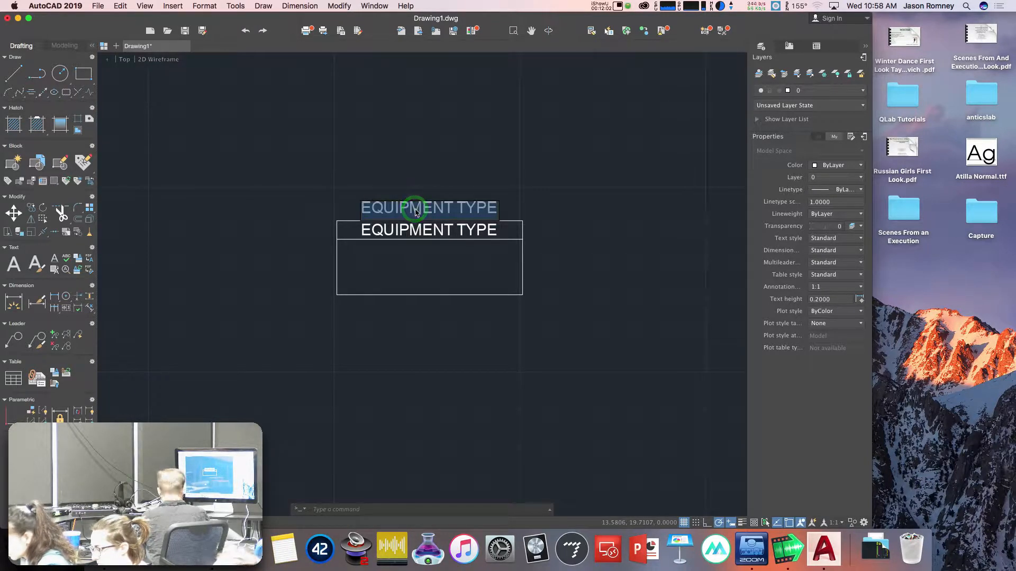
{"action": "type", "text": "MAKE/"}
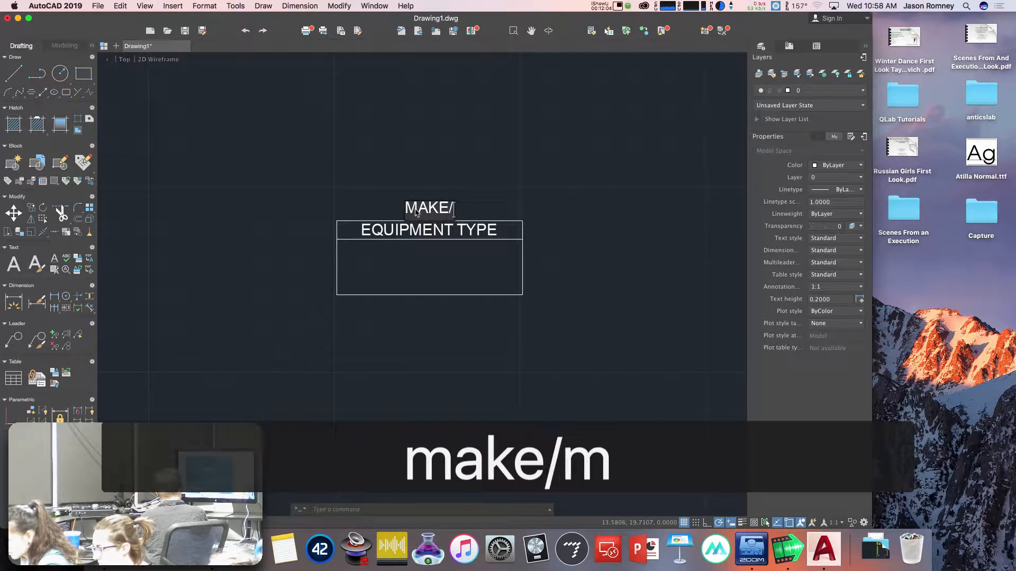
{"action": "type", "text": "MODEL"}
{"action": "key", "text": "Return"}
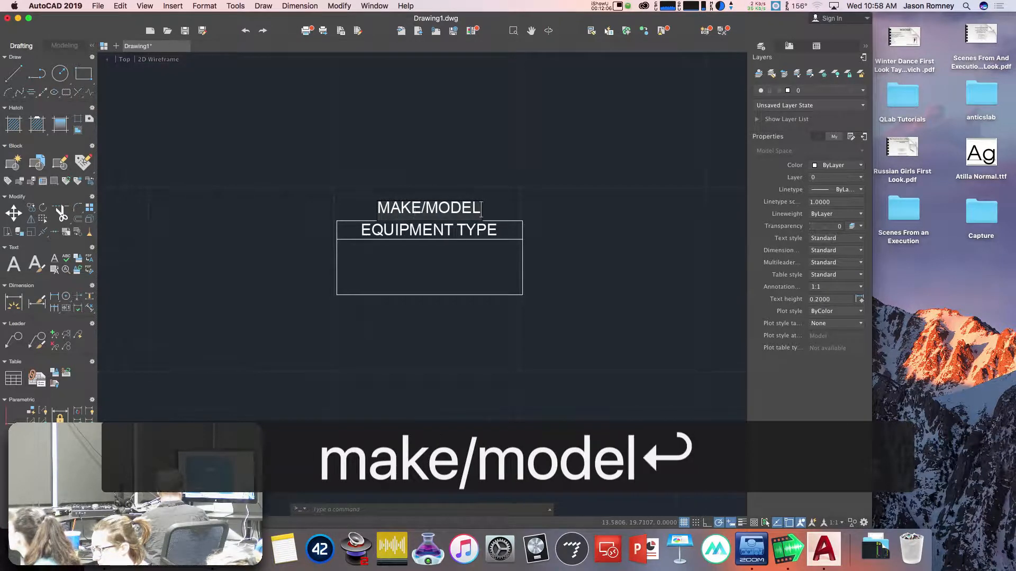
{"action": "key", "text": "Return"}
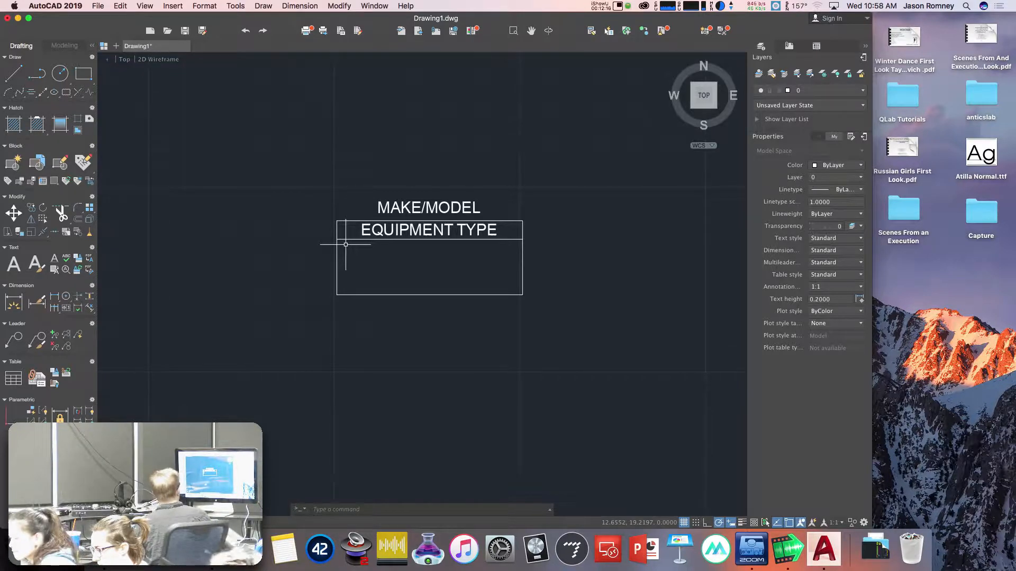
{"action": "left_click", "coordinate": [377, 232]}
{"action": "left_click", "coordinate": [370, 231]}
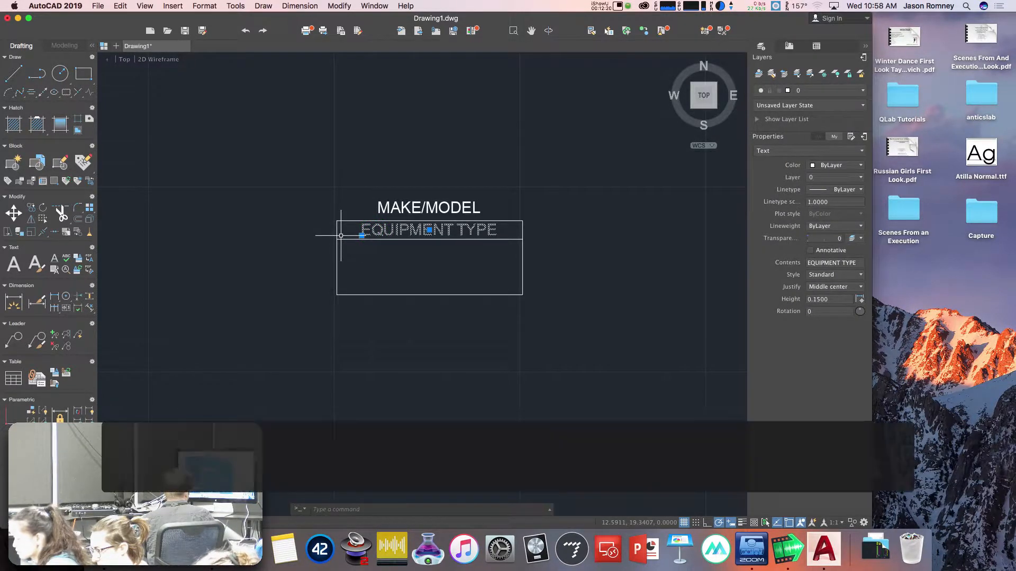
{"action": "key", "text": "Escape"}
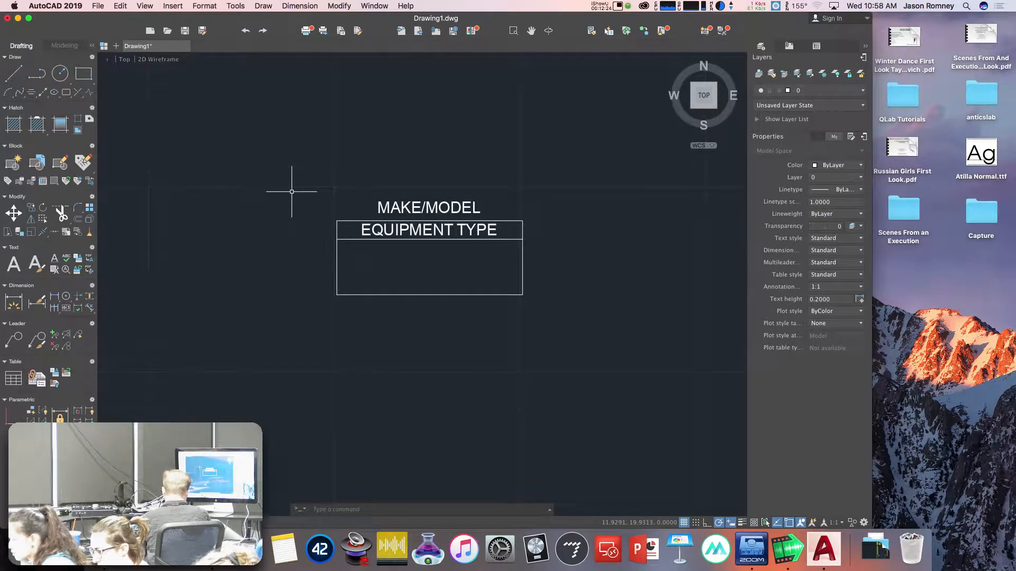
Add single-line text INPUT at the box's lower-left corner with height 0.05 and the default rotation of 0.
{"action": "type", "text": "text"}
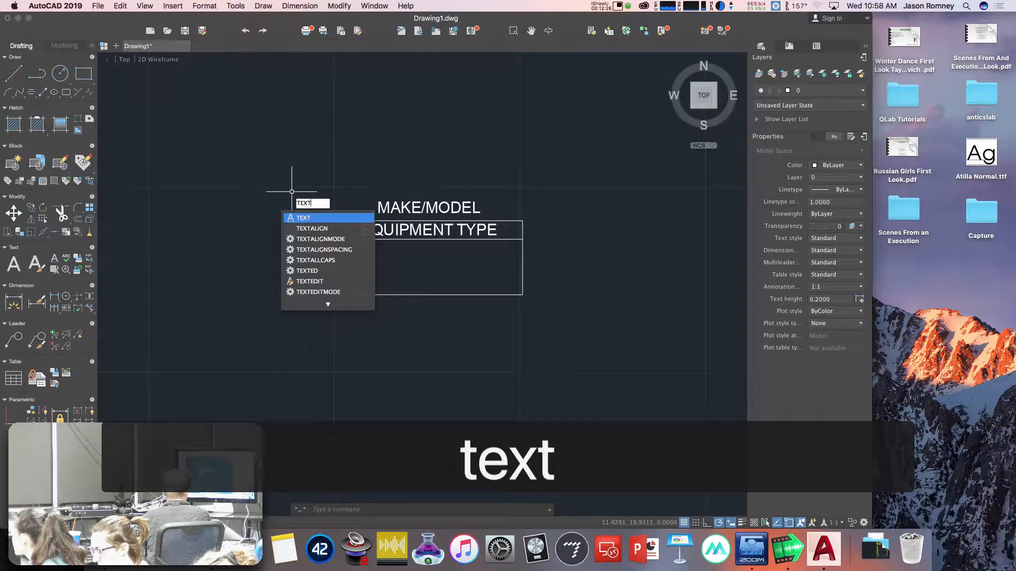
{"action": "key", "text": "Return"}
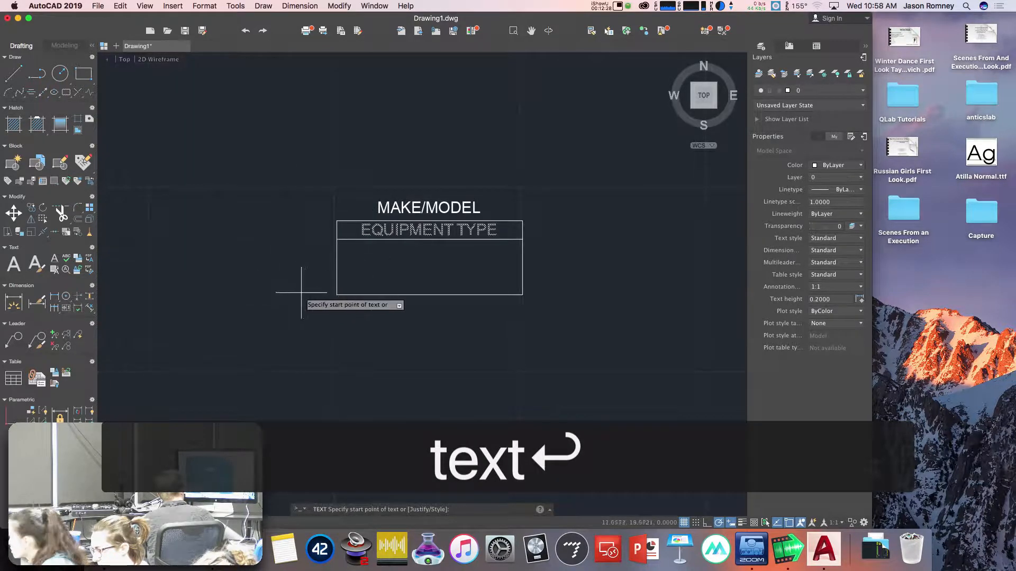
{"action": "left_click", "coordinate": [337, 295]}
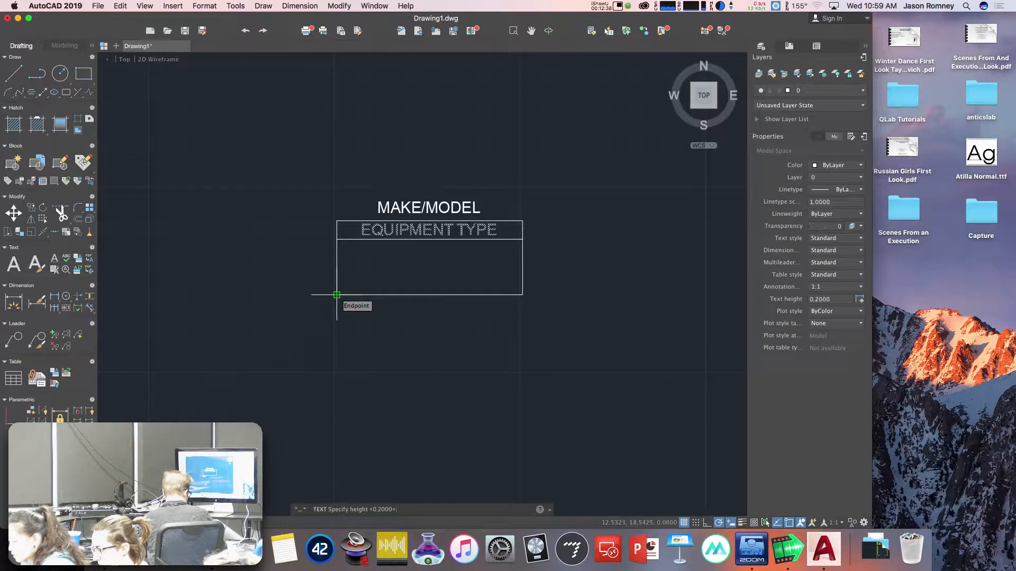
{"action": "type", "text": "0.5"}
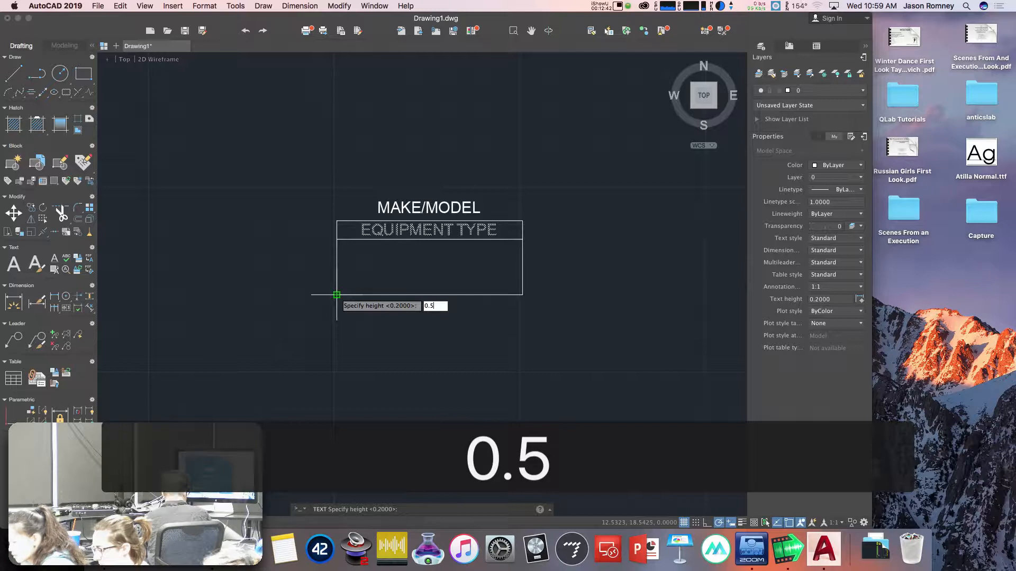
{"action": "key", "text": "BackSpace"}
{"action": "type", "text": "02"}
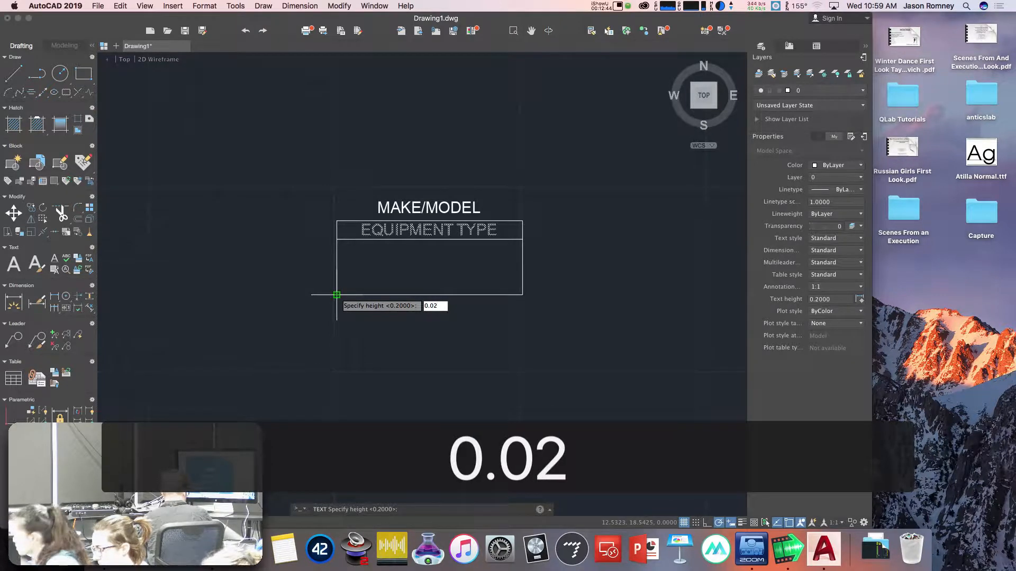
{"action": "key", "text": "BackSpace"}
{"action": "type", "text": "5"}
{"action": "key", "text": "Return"}
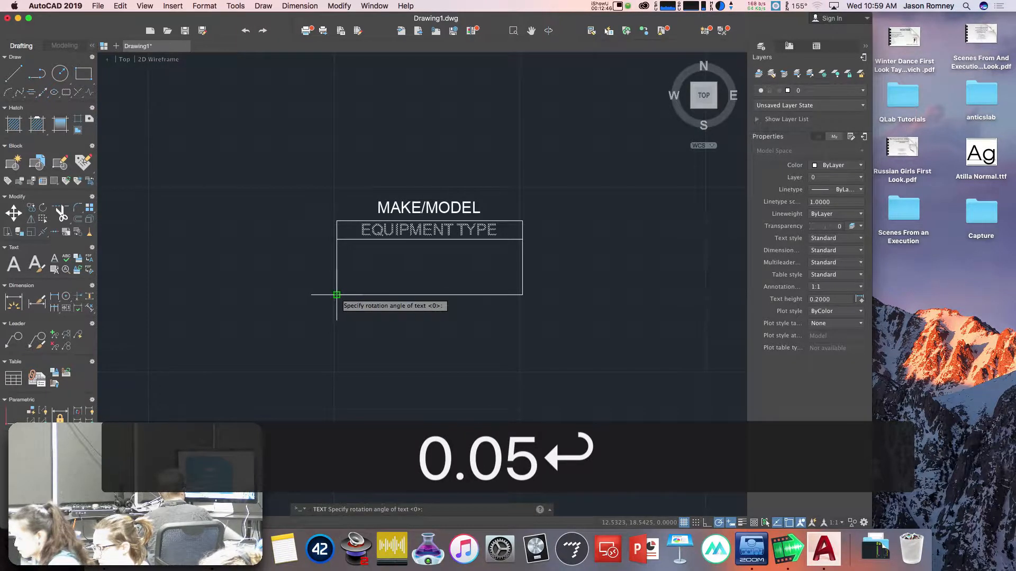
{"action": "key", "text": "Return"}
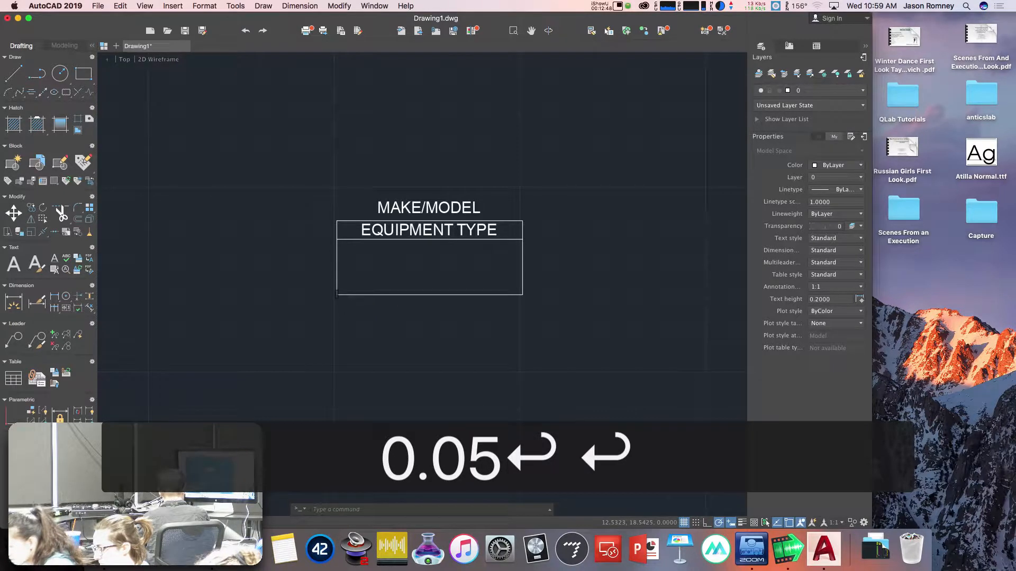
{"action": "type", "text": "input"}
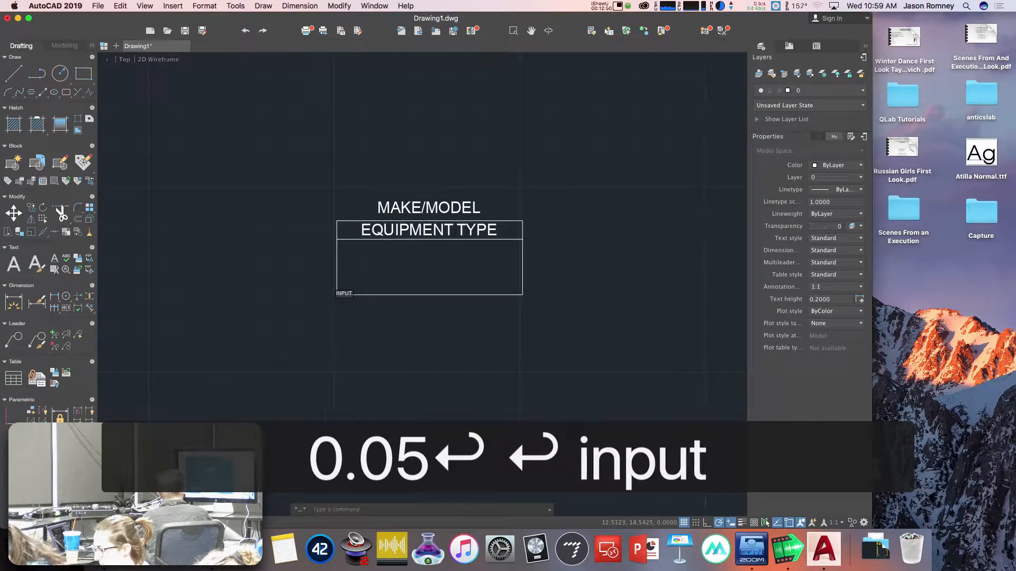
{"action": "key", "text": "Return"}
{"action": "key", "text": "Return"}
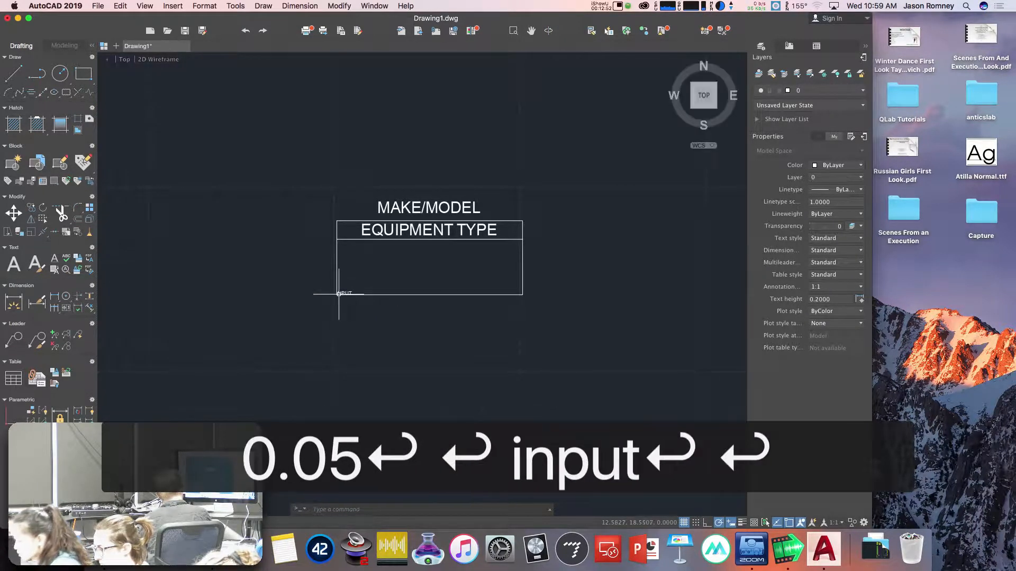
Move the INPUT text by eye up along the box's left edge to just below the header dividing line.
{"action": "type", "text": "m"}
{"action": "key", "text": "space"}
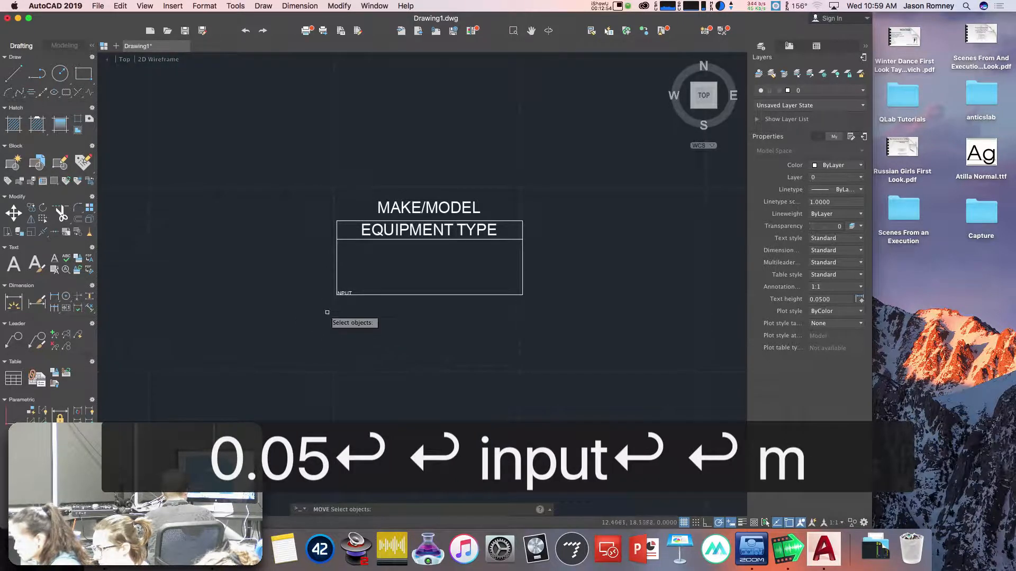
{"action": "left_click", "coordinate": [344, 293]}
{"action": "key", "text": "space"}
{"action": "left_click", "coordinate": [341, 353]}
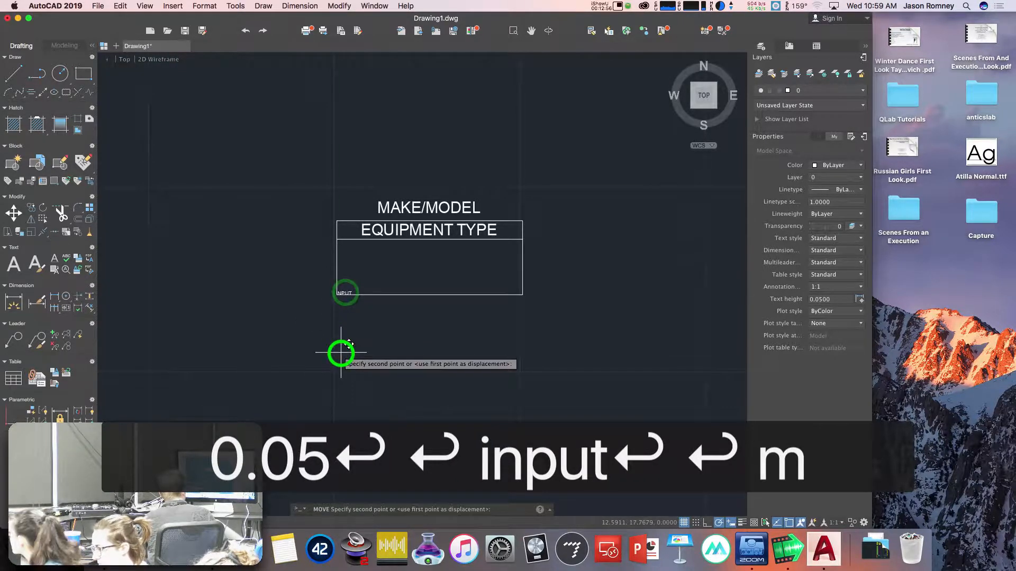
{"action": "left_click", "coordinate": [346, 309]}
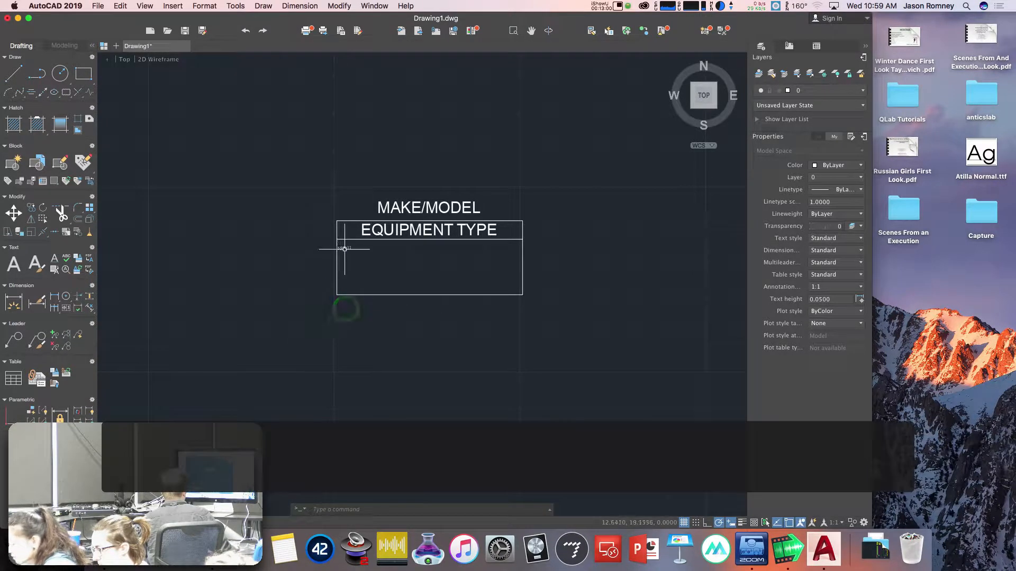
{"action": "left_click", "coordinate": [344, 250]}
{"action": "key", "text": "Escape"}
{"action": "left_click", "coordinate": [344, 249]}
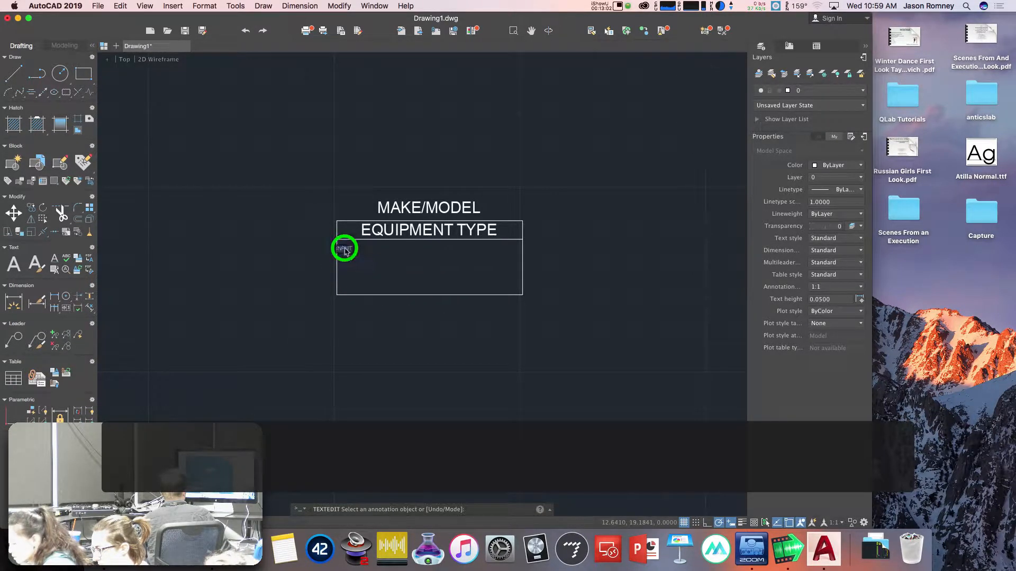
{"action": "key", "text": "Escape"}
{"action": "key", "text": "Escape"}
Set the height of the INPUT text to 0.1.
{"action": "left_click", "coordinate": [343, 249]}
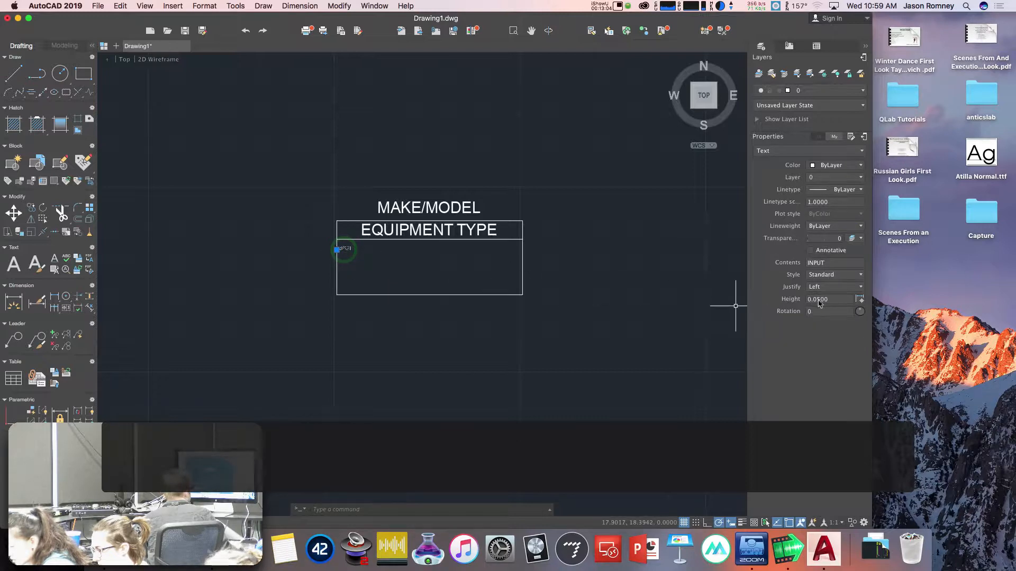
{"action": "left_click", "coordinate": [819, 299]}
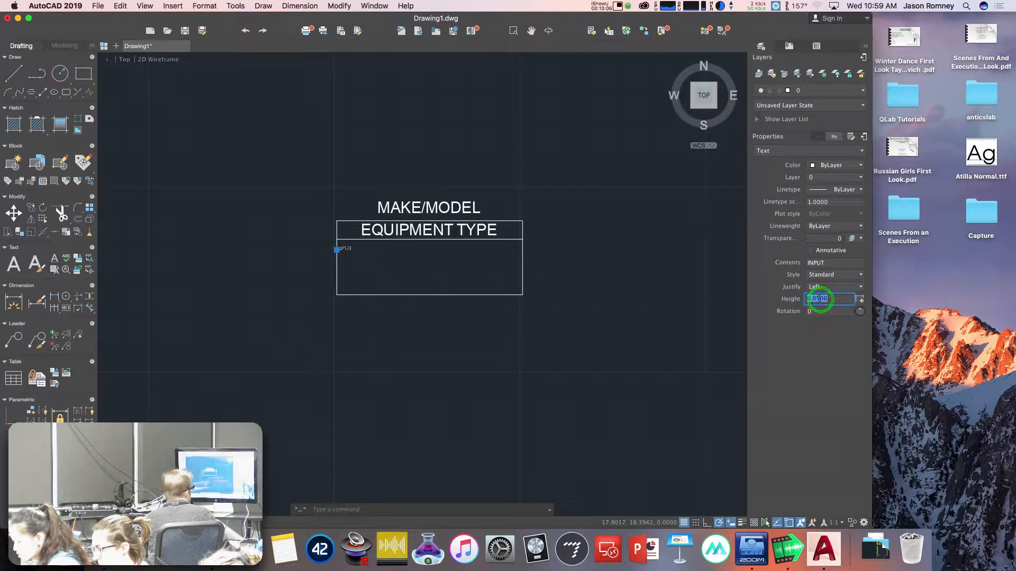
{"action": "key", "text": "BackSpace"}
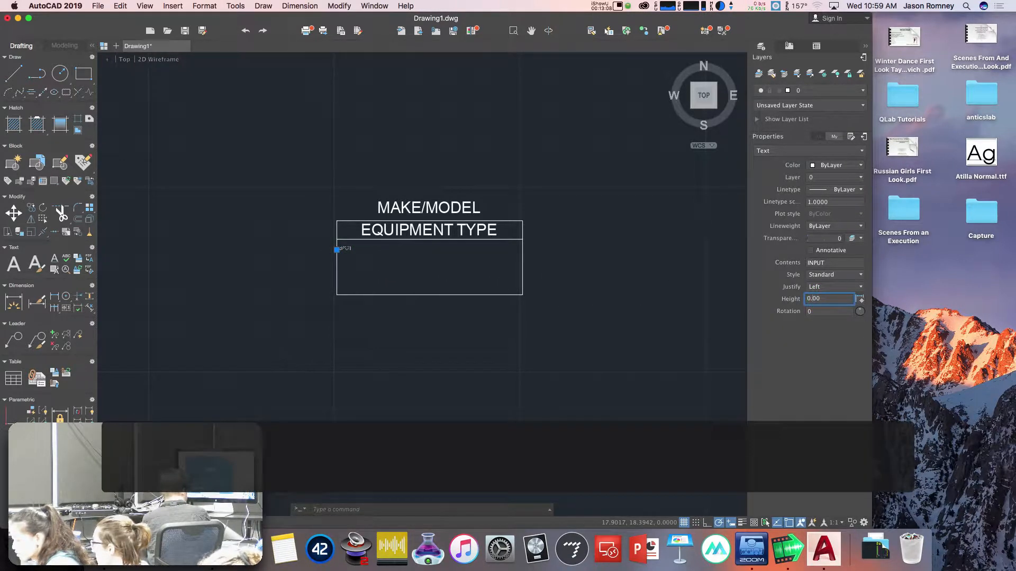
{"action": "key", "text": "Escape"}
{"action": "key", "text": "Escape"}
{"action": "key", "text": "1"}
{"action": "key", "text": "Return"}
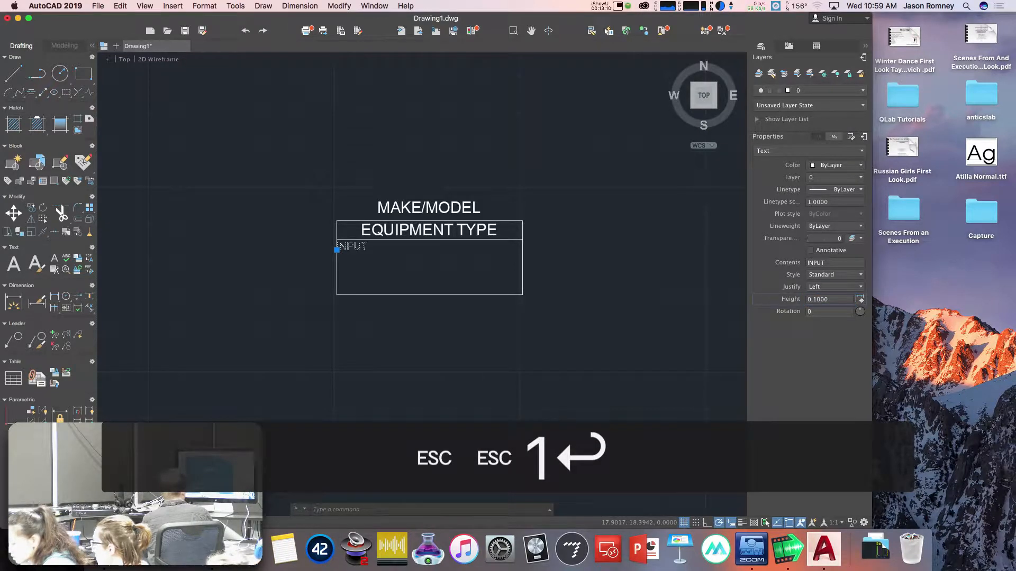
{"action": "key", "text": "Escape"}
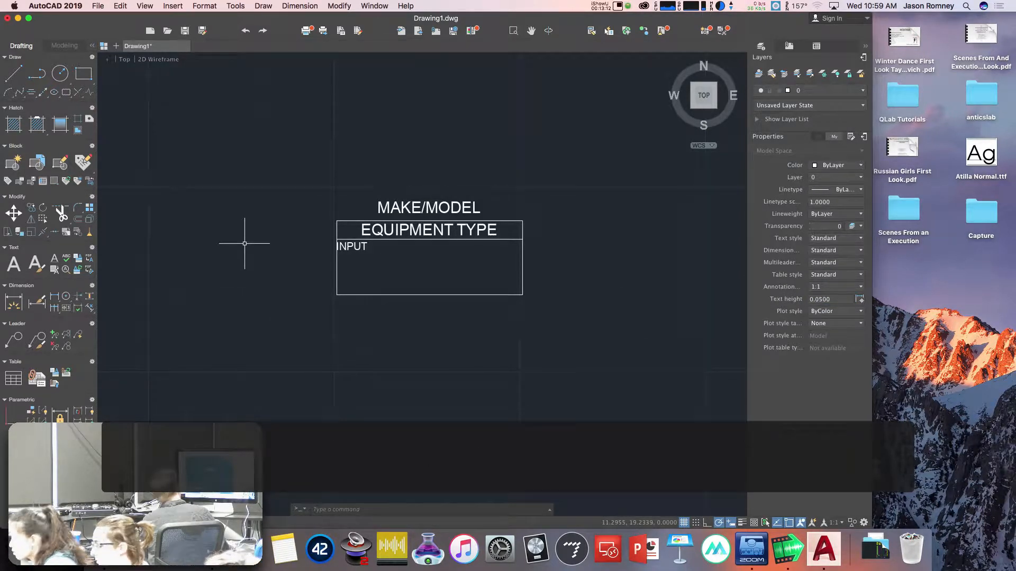
Move the INPUT text about 0.05 horizontally to the right, away from the box's left edge.
{"action": "type", "text": "m"}
{"action": "key", "text": "Return"}
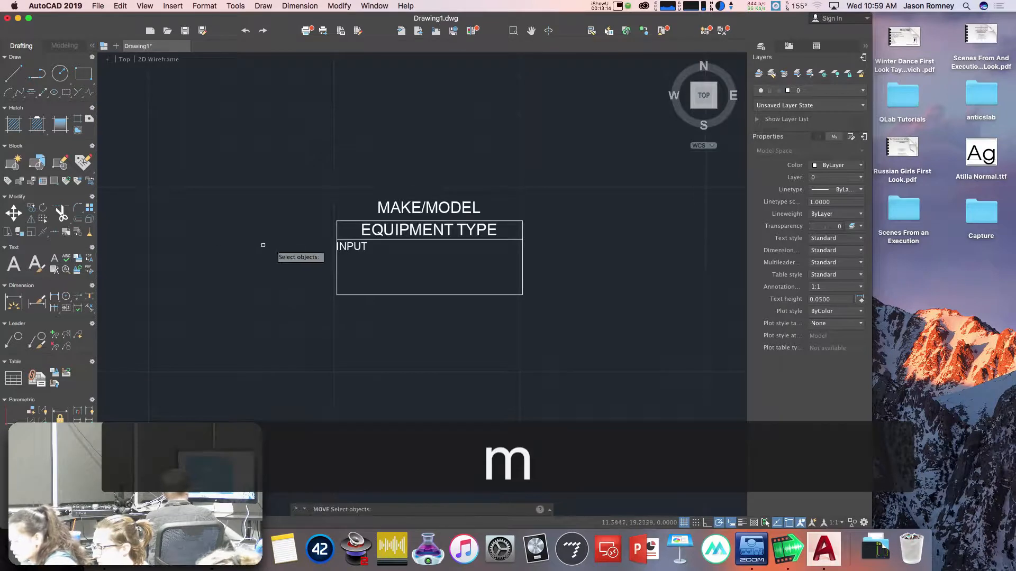
{"action": "left_click", "coordinate": [347, 247]}
{"action": "key", "text": "space"}
{"action": "left_click", "coordinate": [254, 281]}
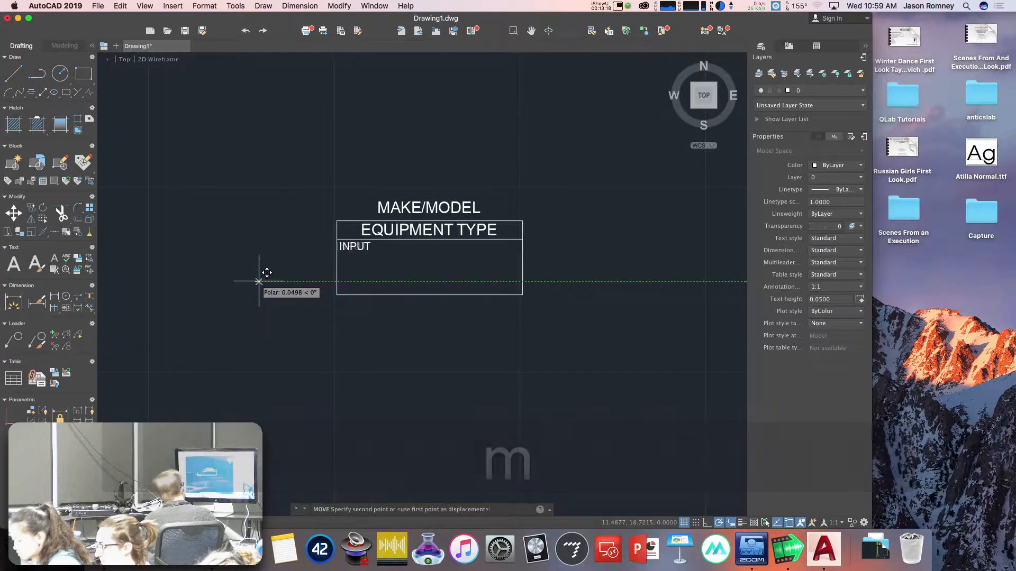
{"action": "left_click", "coordinate": [259, 281]}
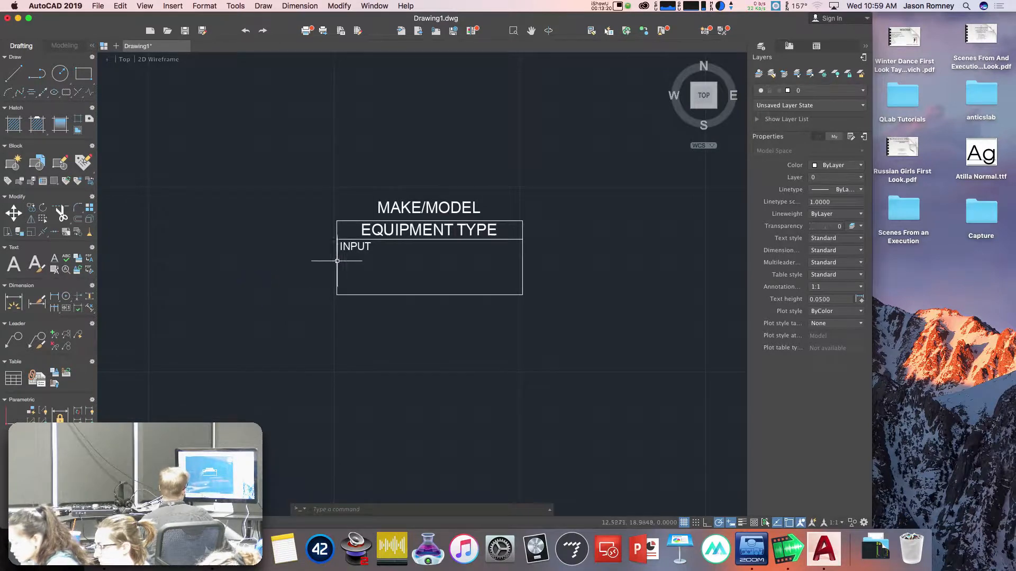
{"action": "left_click", "coordinate": [349, 246]}
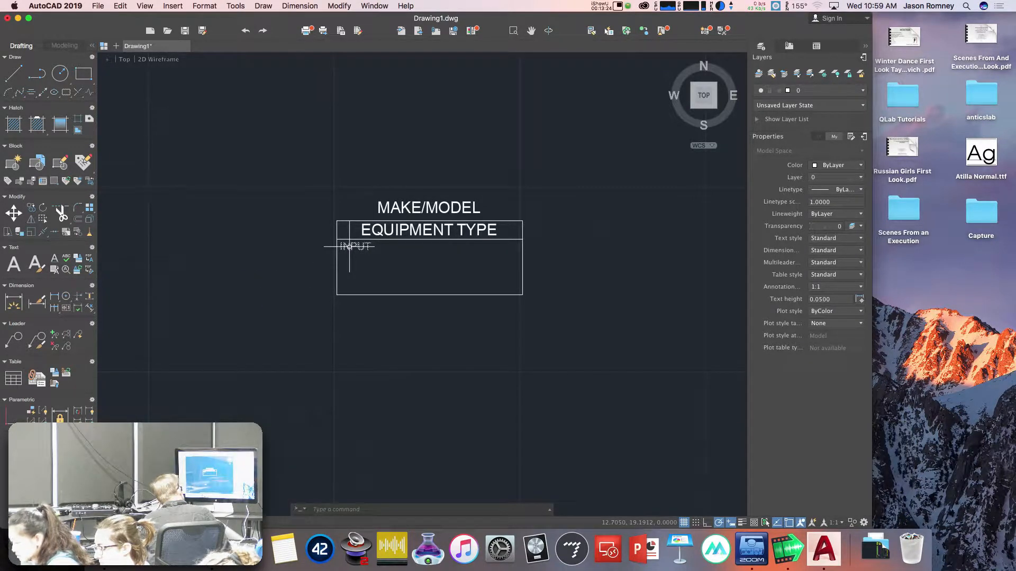
Set the justification of the INPUT text to Top left.
{"action": "left_click", "coordinate": [348, 246]}
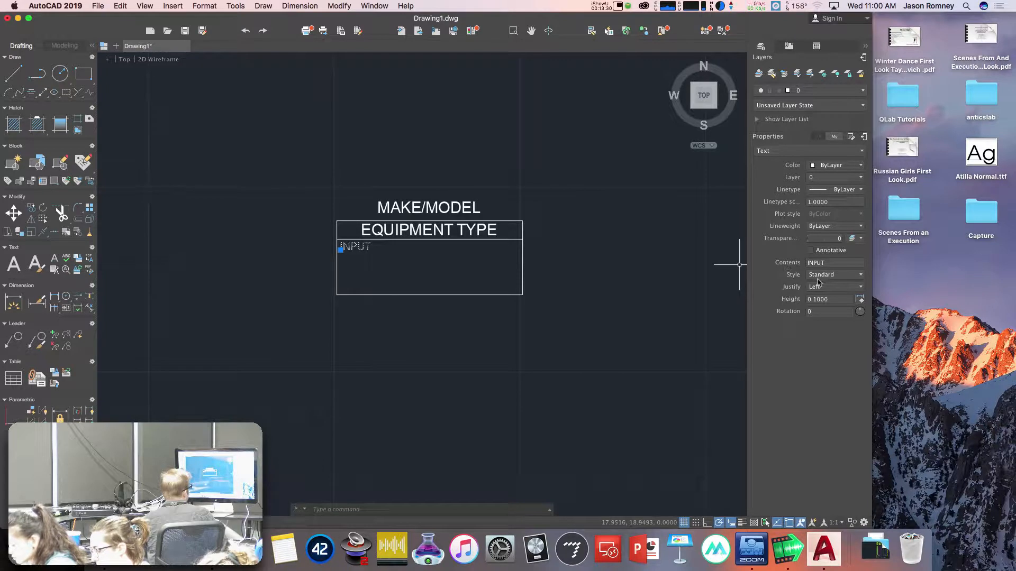
{"action": "left_click", "coordinate": [859, 288]}
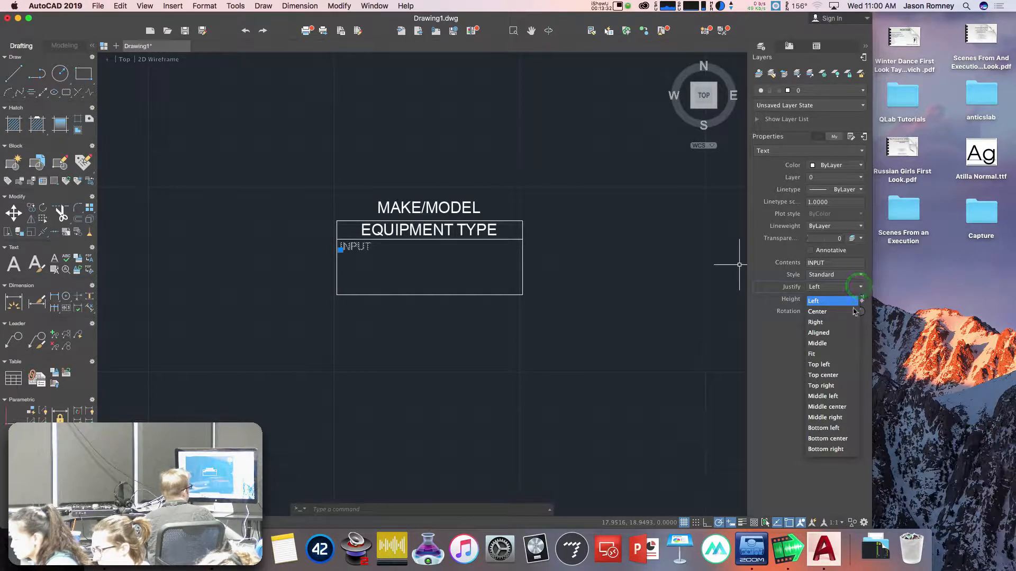
{"action": "left_click", "coordinate": [841, 367]}
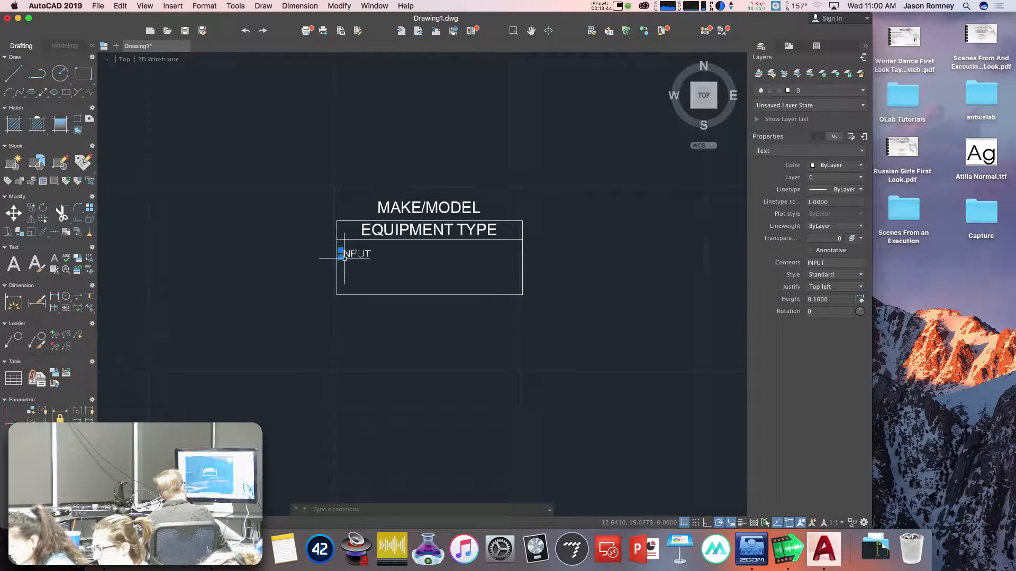
Move the INPUT text straight up about 0.09 so it sits just below the header dividing line.
{"action": "key", "text": "m"}
{"action": "key", "text": "Return"}
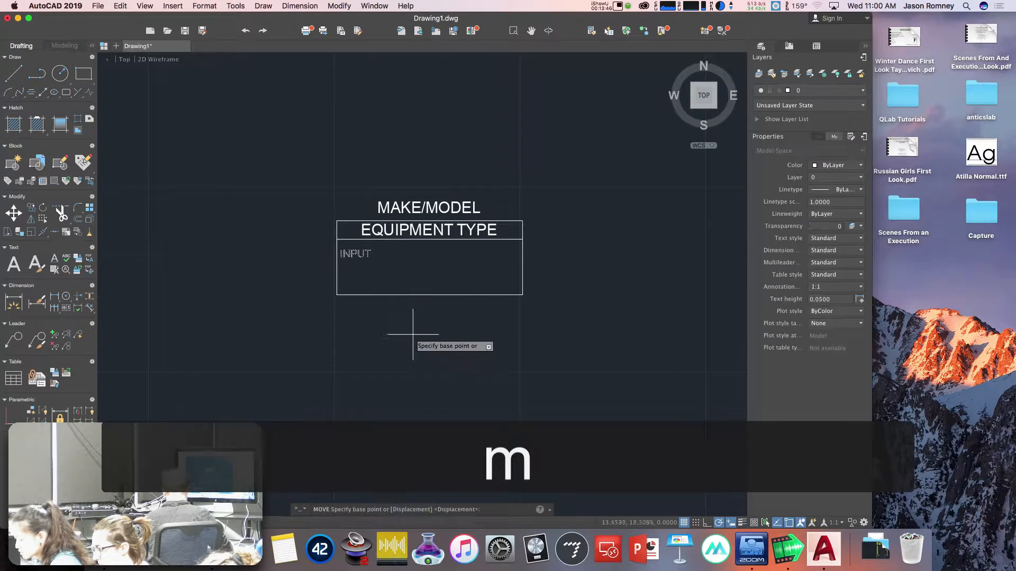
{"action": "left_click", "coordinate": [347, 354]}
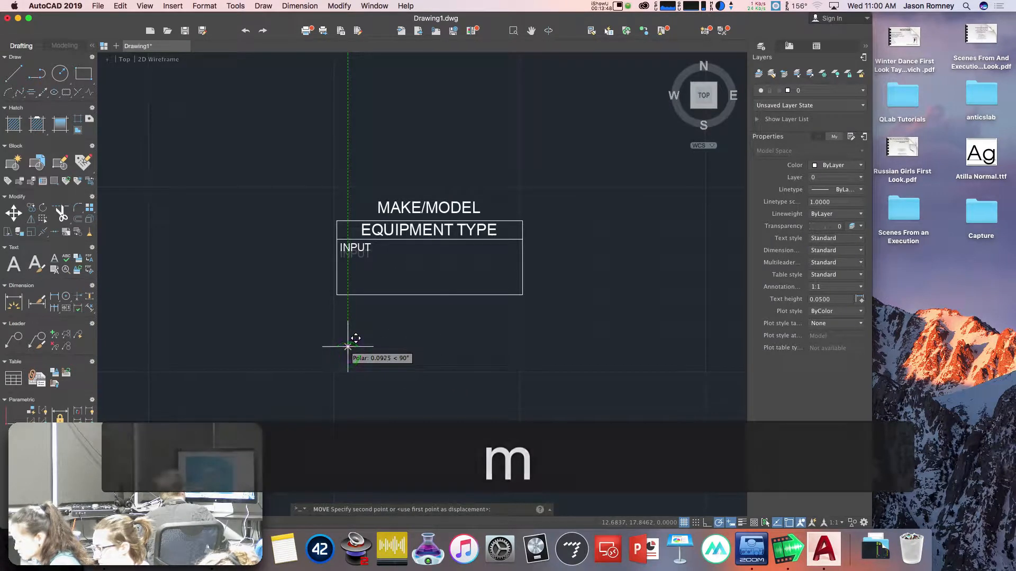
{"action": "left_click", "coordinate": [348, 346]}
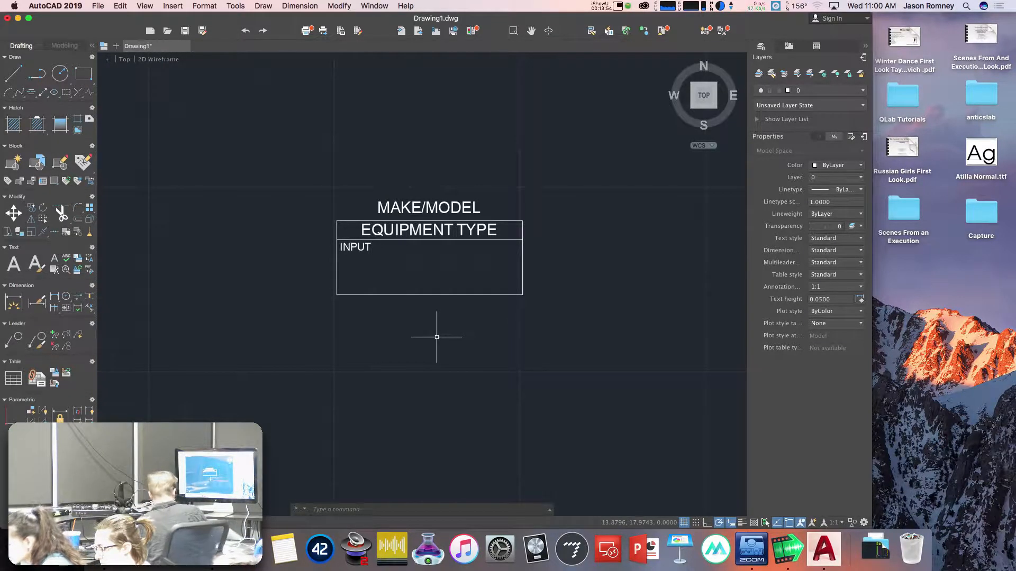
{"action": "type", "text": "co"}
{"action": "key", "text": "Return"}
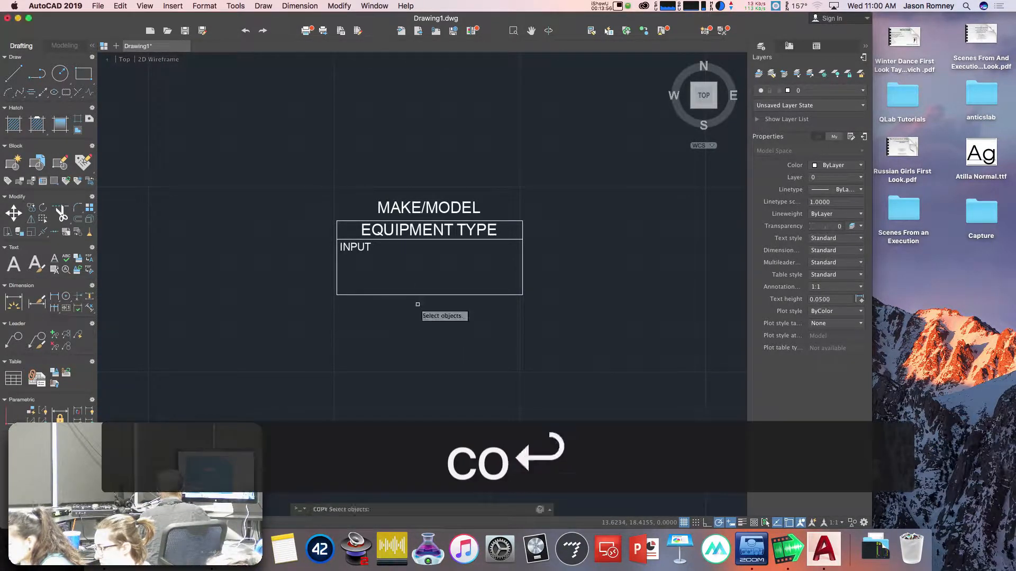
{"action": "key", "text": "Escape"}
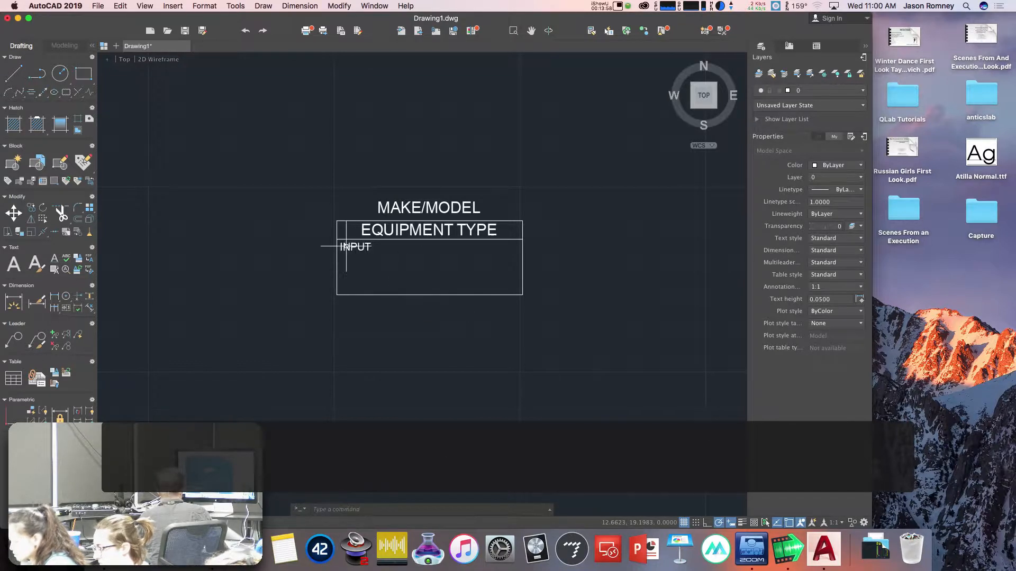
Mirror the INPUT text about the box's vertical centre line, keeping the source text.
{"action": "type", "text": "mi"}
{"action": "key", "text": "Return"}
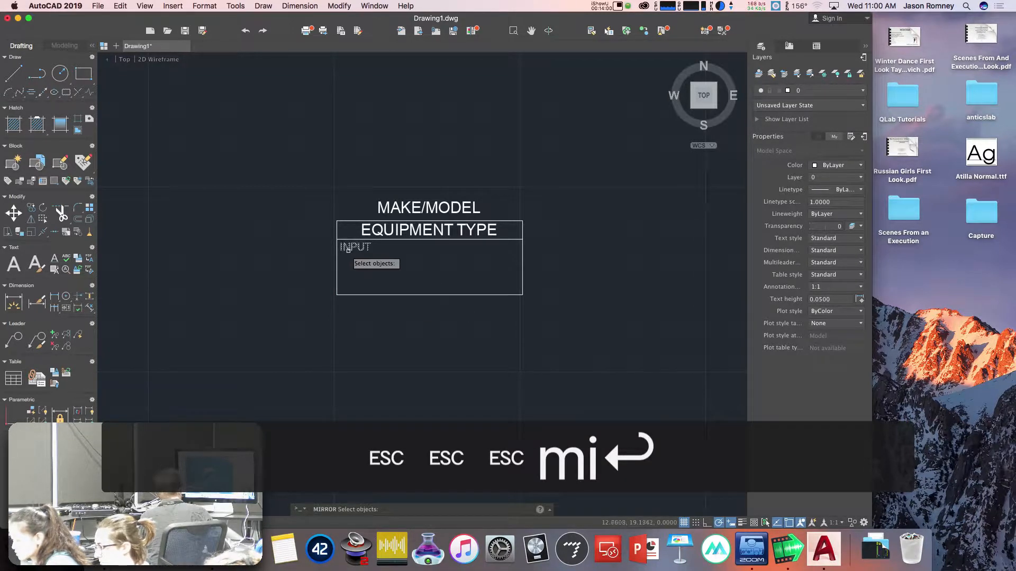
{"action": "left_click", "coordinate": [347, 247]}
{"action": "right_click", "coordinate": [348, 247]}
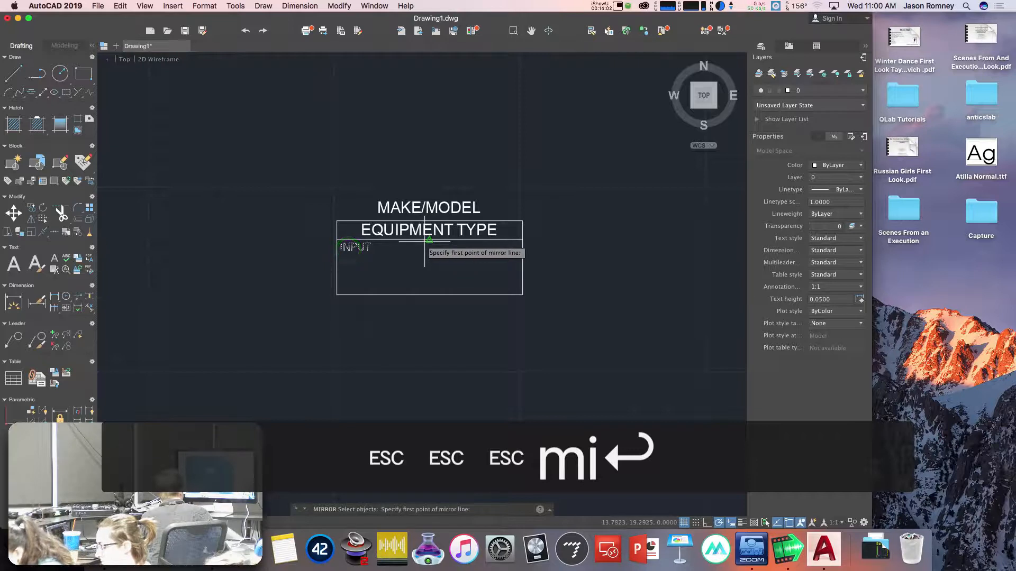
{"action": "left_click", "coordinate": [429, 220]}
{"action": "left_click", "coordinate": [431, 294]}
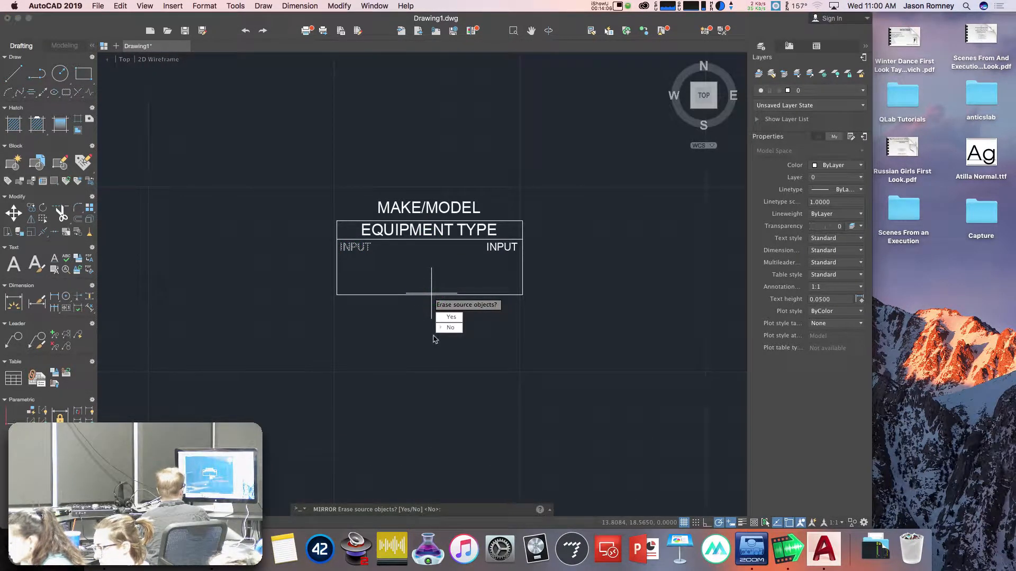
{"action": "key", "text": "Return"}
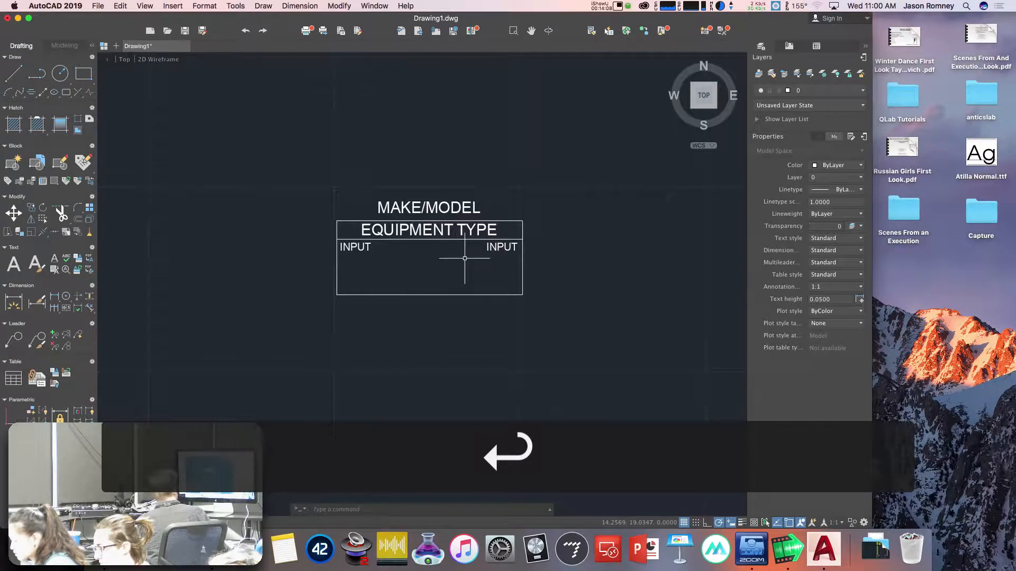
Change the mirrored INPUT text on the box's right side to OUTPUT.
{"action": "double_click", "coordinate": [493, 247]}
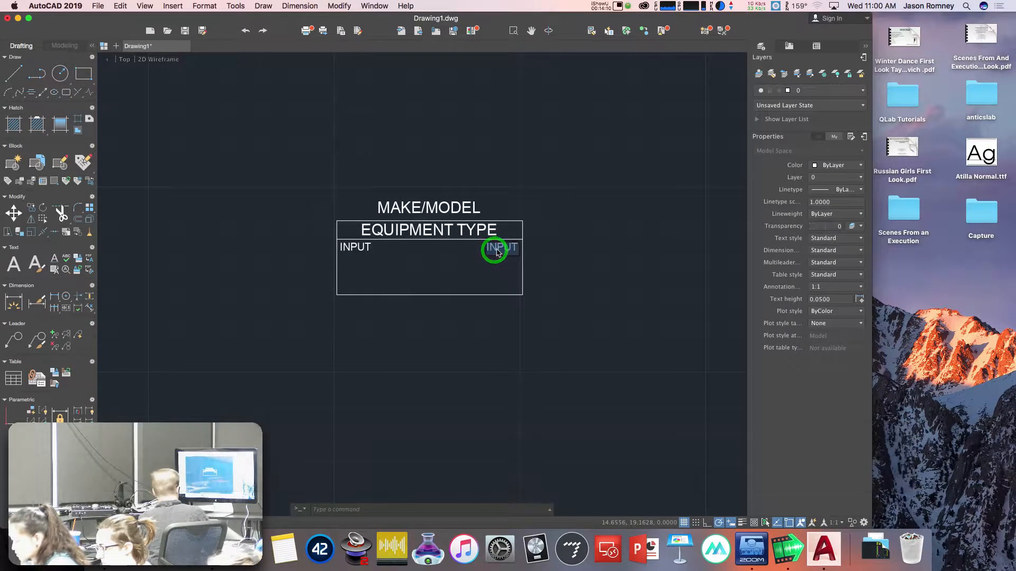
{"action": "type", "text": "OUTPUT"}
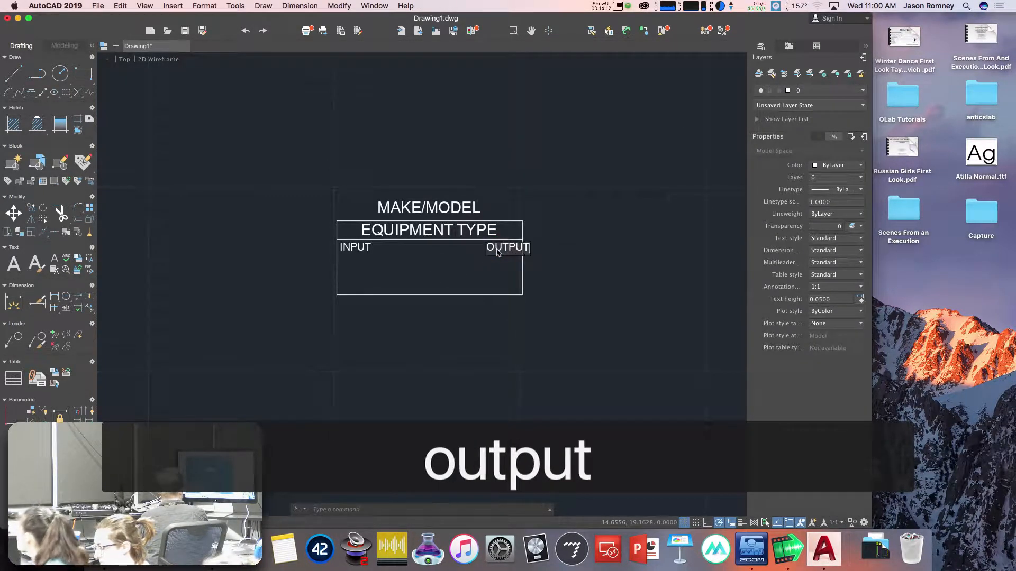
{"action": "key", "text": "Return"}
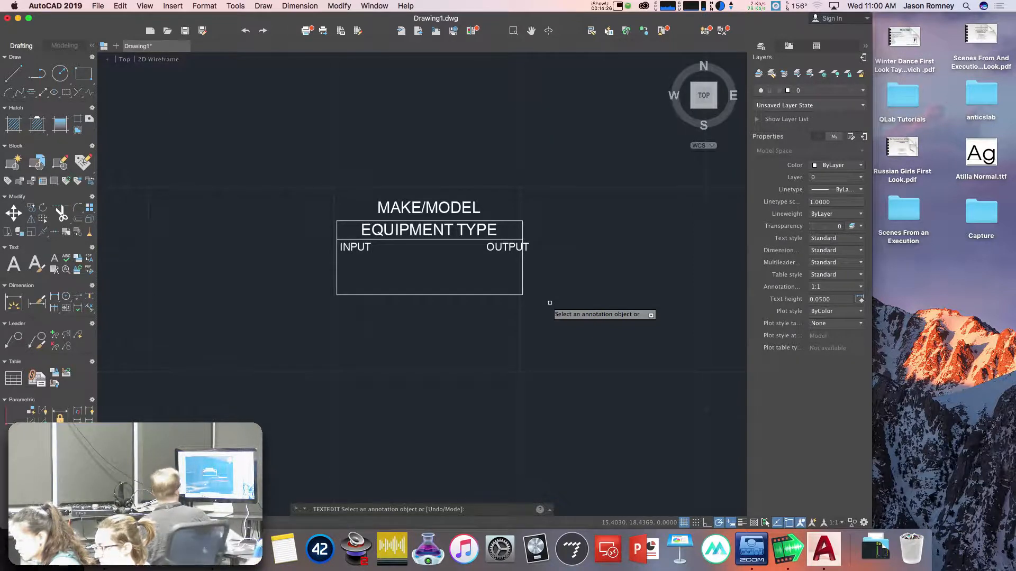
Set the justification of the OUTPUT text to Top right.
{"action": "left_click", "coordinate": [508, 250]}
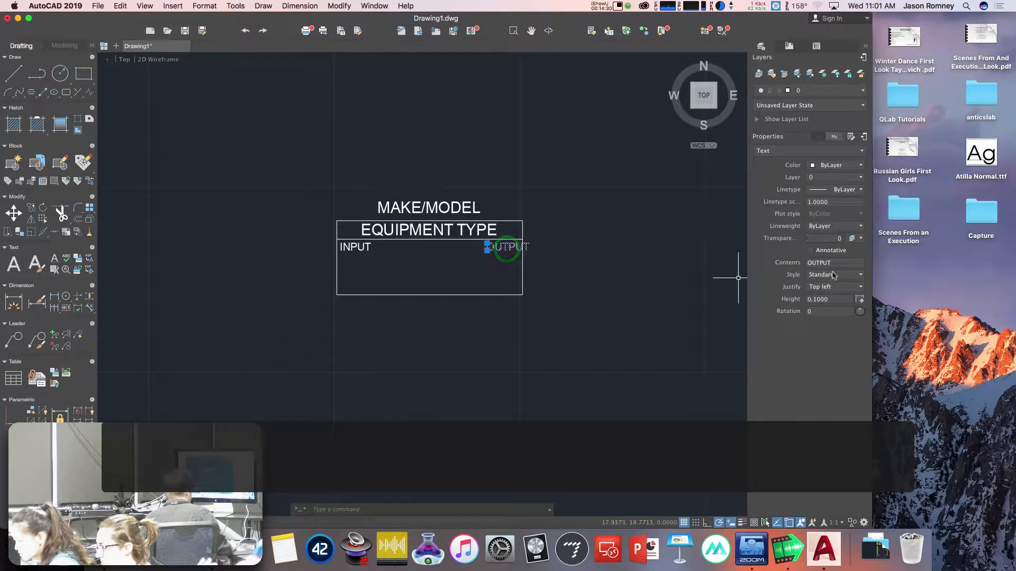
{"action": "left_click", "coordinate": [841, 288]}
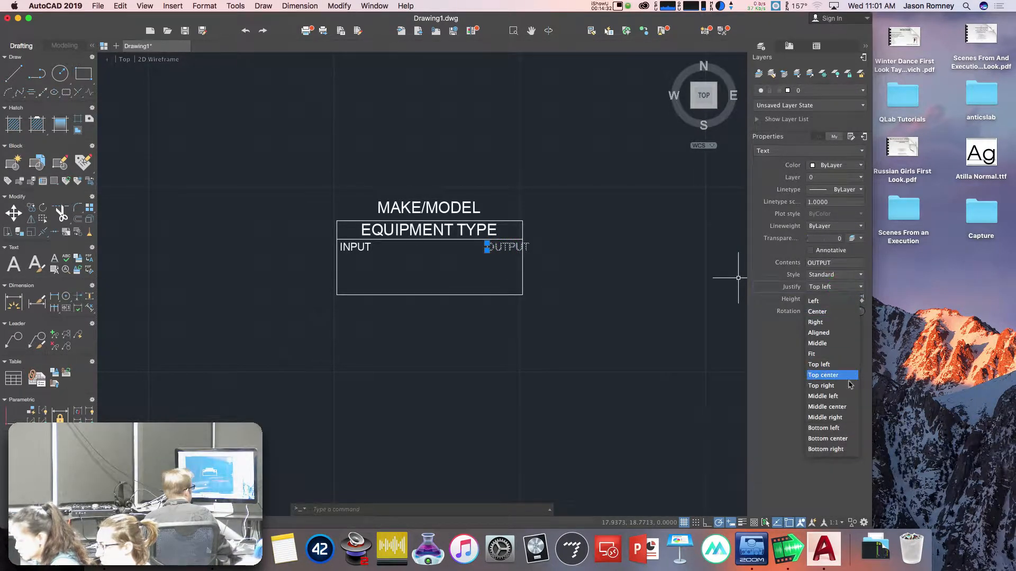
{"action": "left_click", "coordinate": [820, 386]}
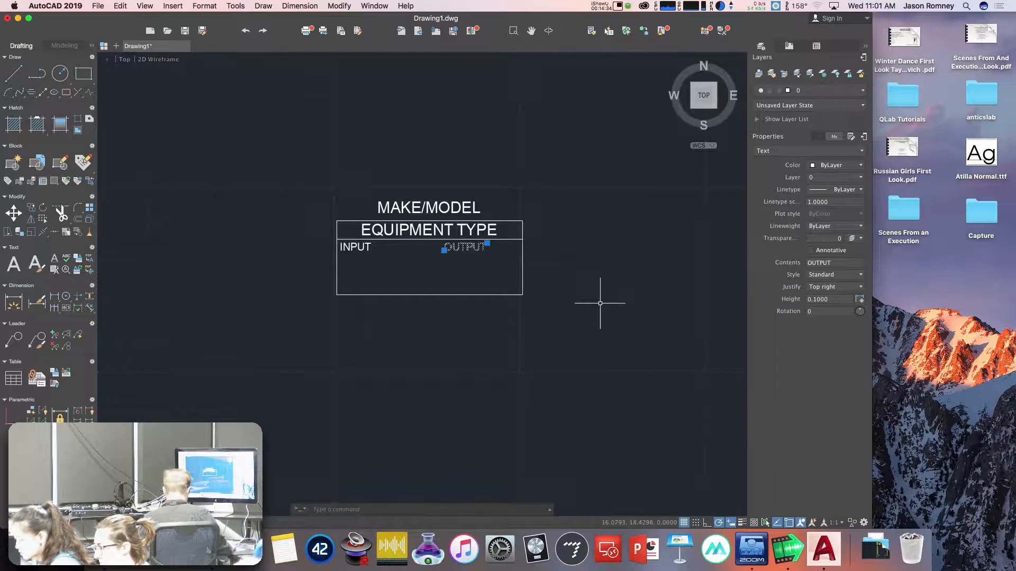
Move the OUTPUT text horizontally to the right by eye until it ends just inside the box's right edge.
{"action": "type", "text": "m"}
{"action": "key", "text": "Return"}
{"action": "left_click", "coordinate": [438, 383]}
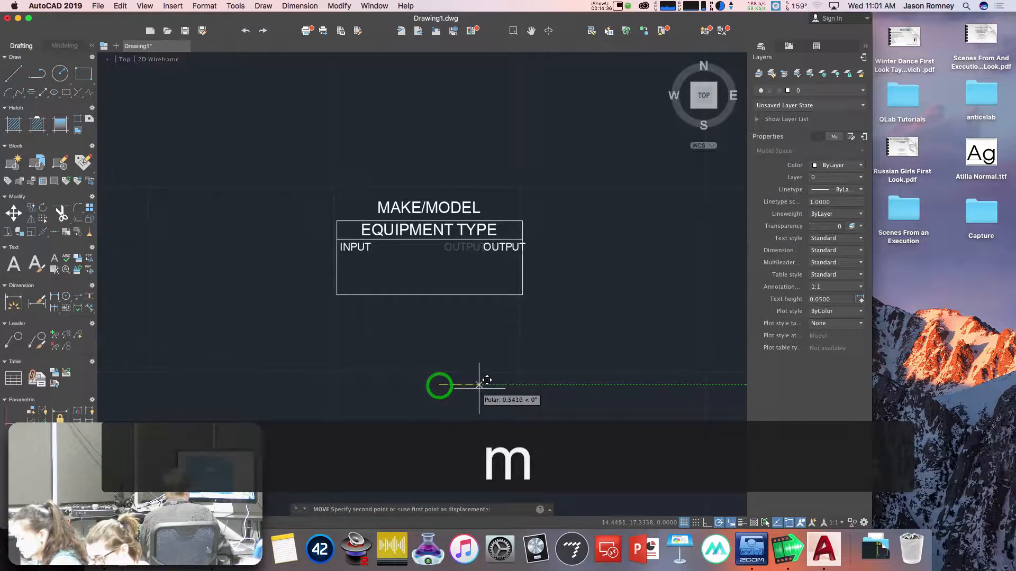
{"action": "left_click", "coordinate": [472, 384]}
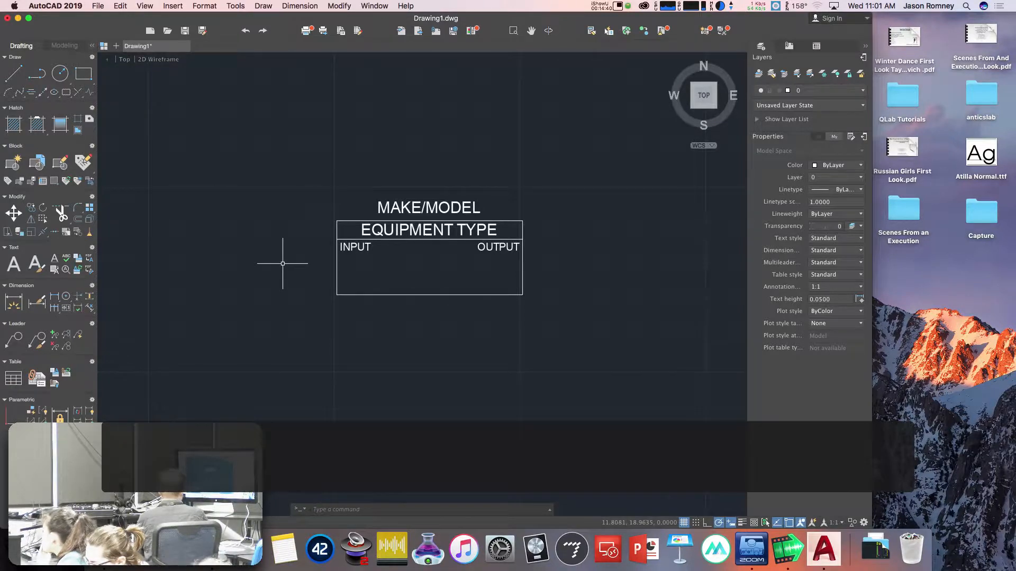
Replace the wording of the OUTPUT text with MATRIX to try out the right-aligned justification.
{"action": "double_click", "coordinate": [497, 248]}
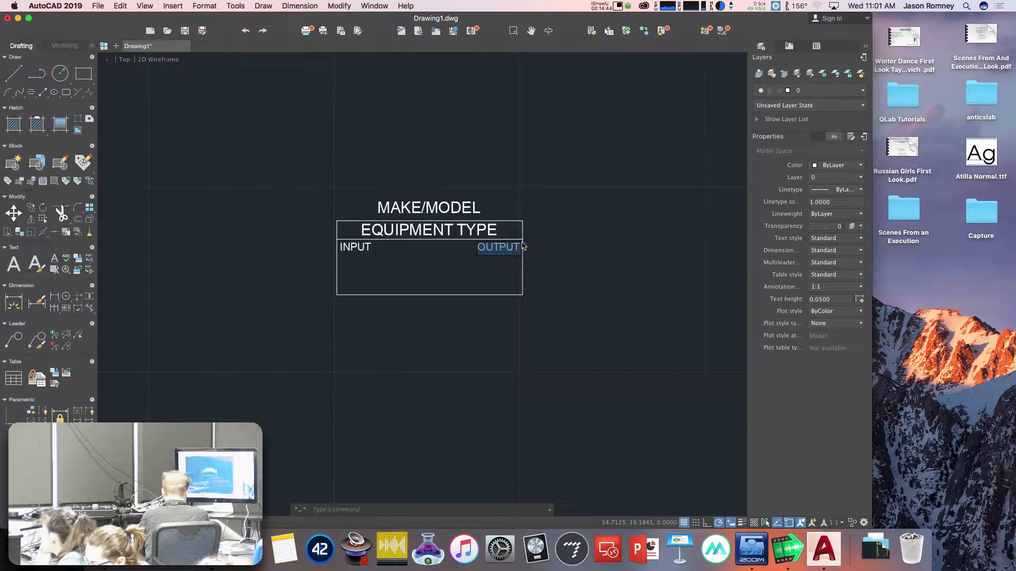
{"action": "type", "text": "MATRIX"}
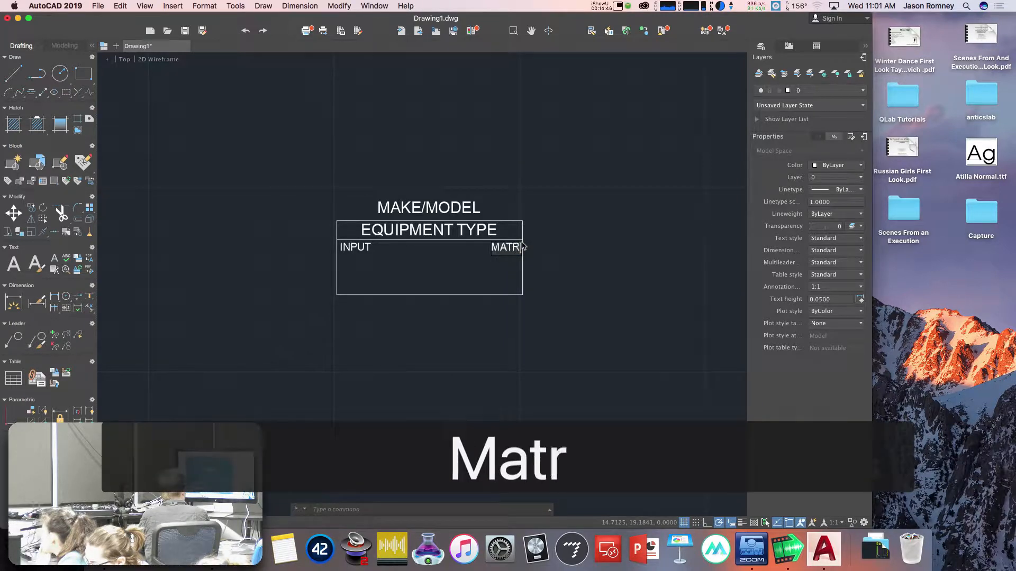
{"action": "key", "text": "Return"}
{"action": "key", "text": "Return"}
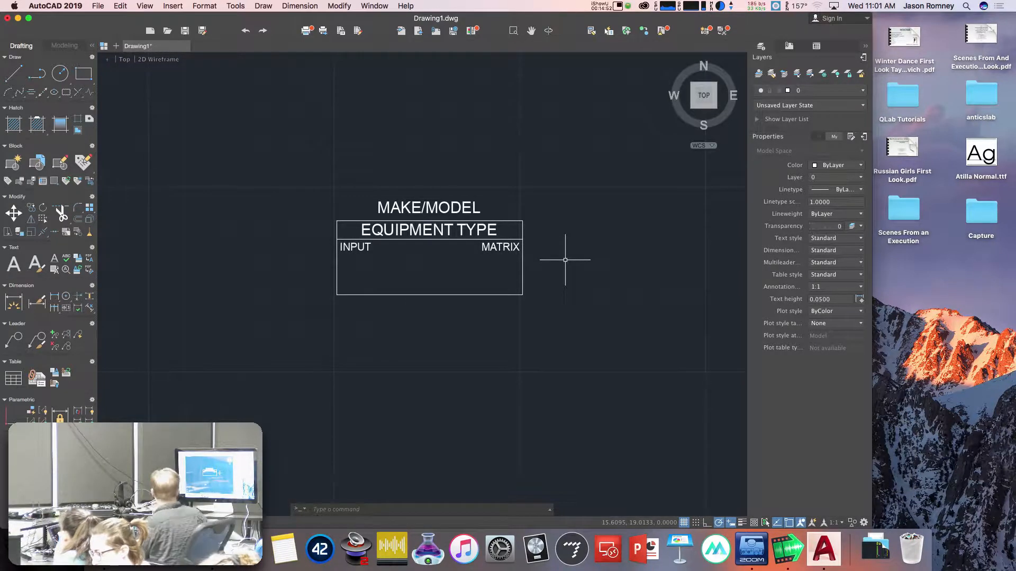
Change the MATRIX text back to OUTPUT.
{"action": "double_click", "coordinate": [502, 248]}
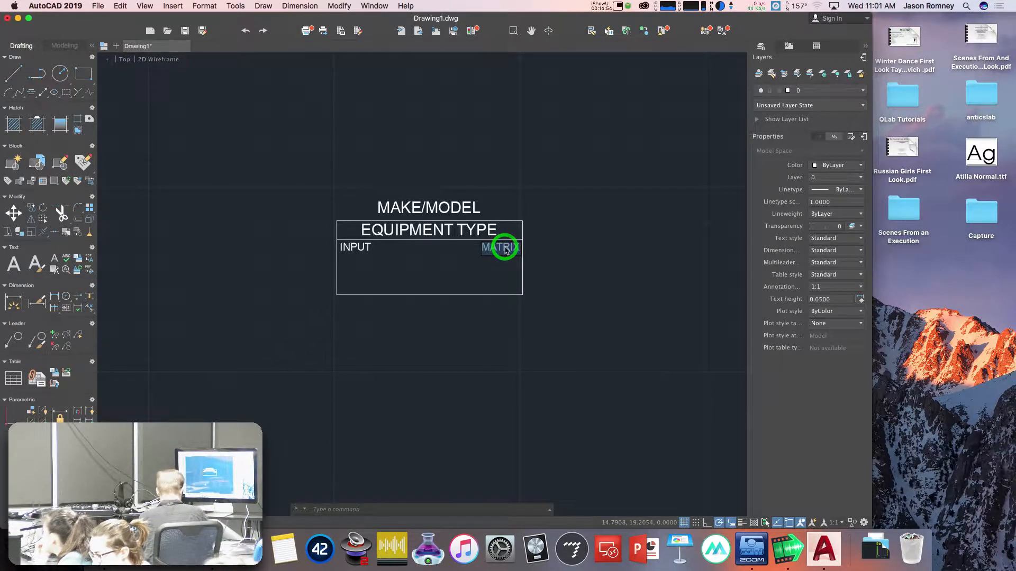
{"action": "type", "text": "outpus"}
{"action": "key", "text": "BackSpace"}
{"action": "type", "text": "t"}
{"action": "key", "text": "Return"}
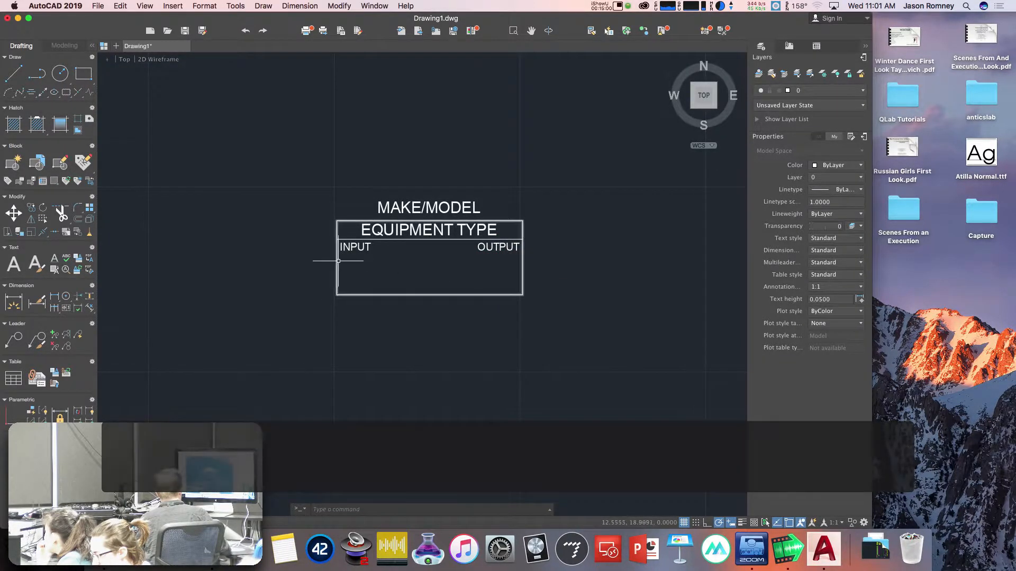
Copy the INPUT text down by the header's height, from the box's top-left corner to the dividing line's left end.
{"action": "type", "text": "co"}
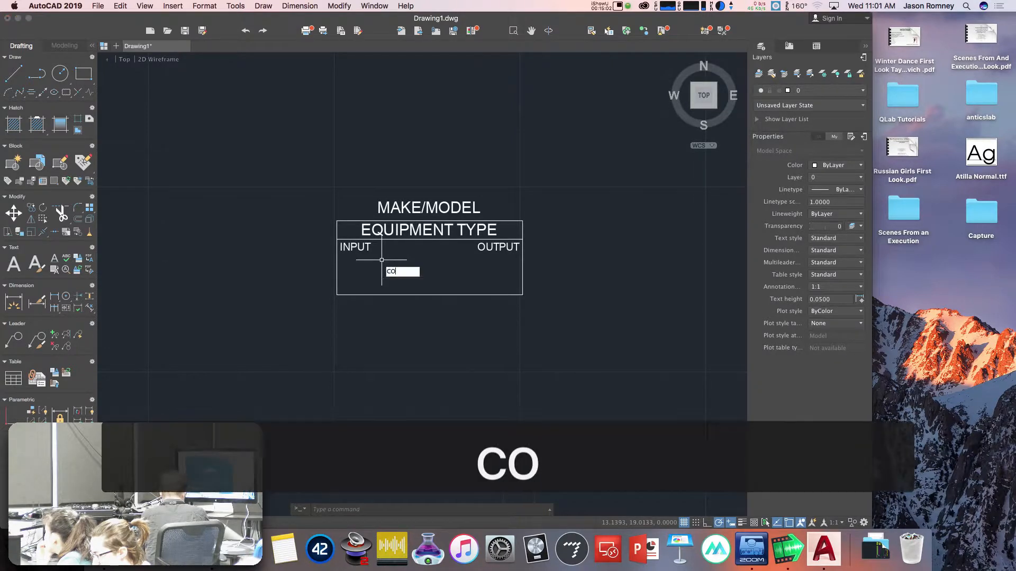
{"action": "key", "text": "Return"}
{"action": "left_click", "coordinate": [355, 246]}
{"action": "key", "text": "Return"}
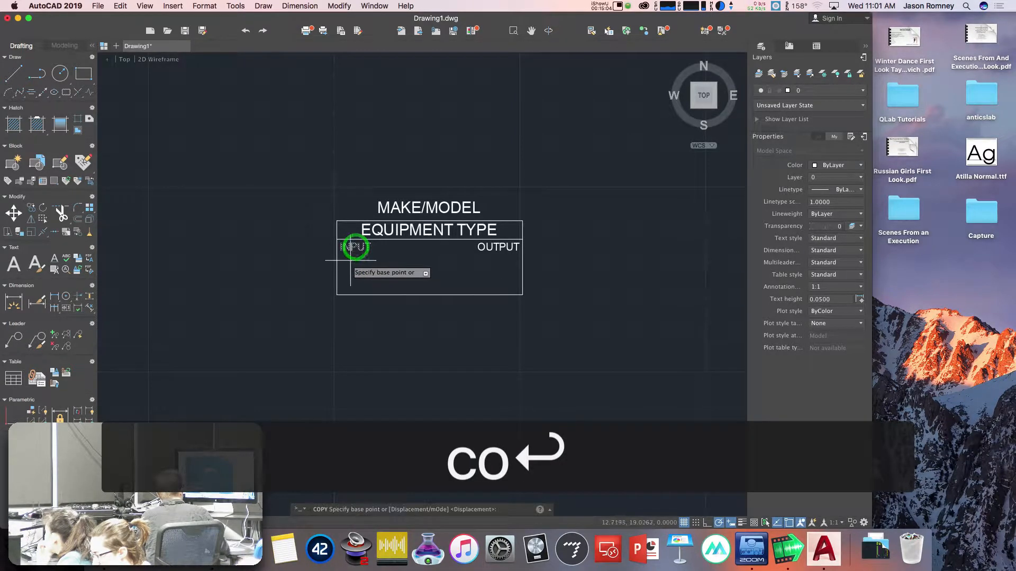
{"action": "left_click", "coordinate": [337, 221]}
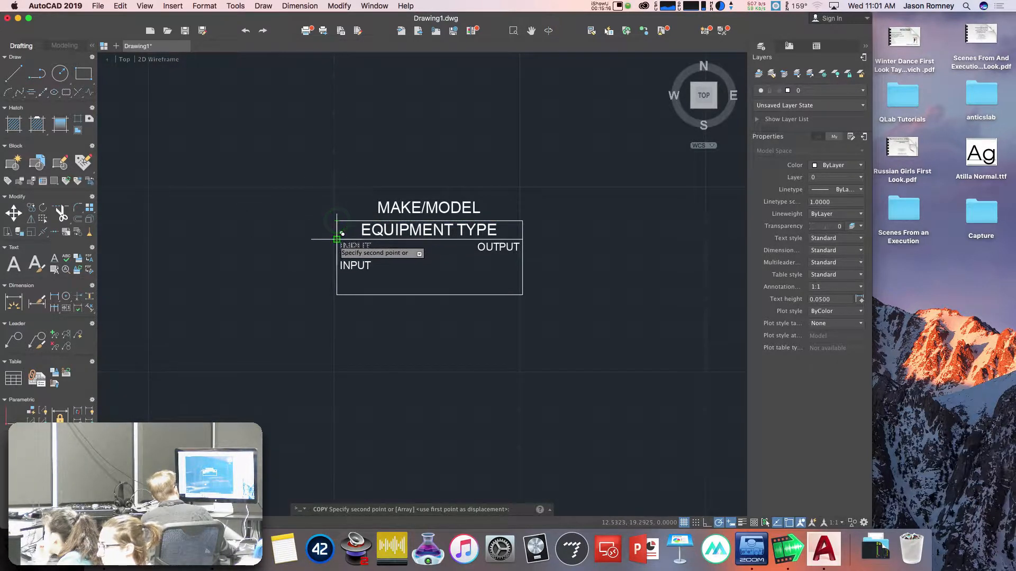
{"action": "left_click", "coordinate": [337, 239]}
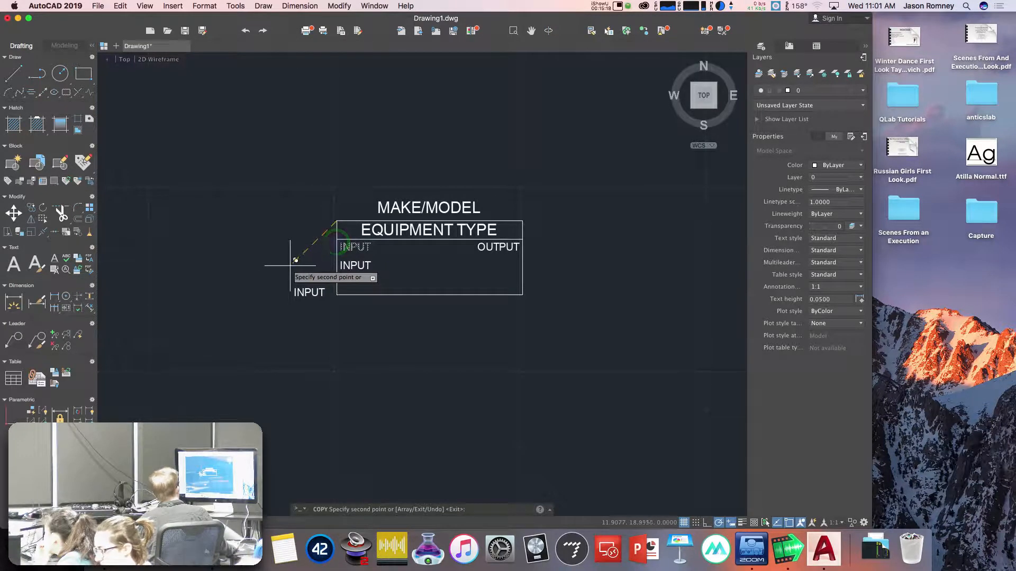
{"action": "key", "text": "Return"}
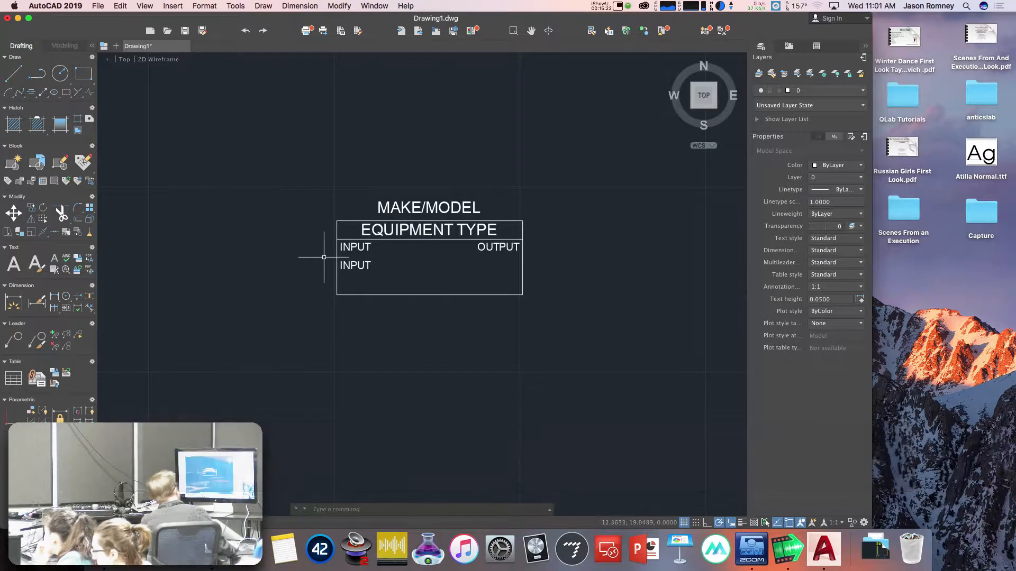
Set the justification of the lower INPUT text to Middle left and deselect it.
{"action": "double_click", "coordinate": [357, 264]}
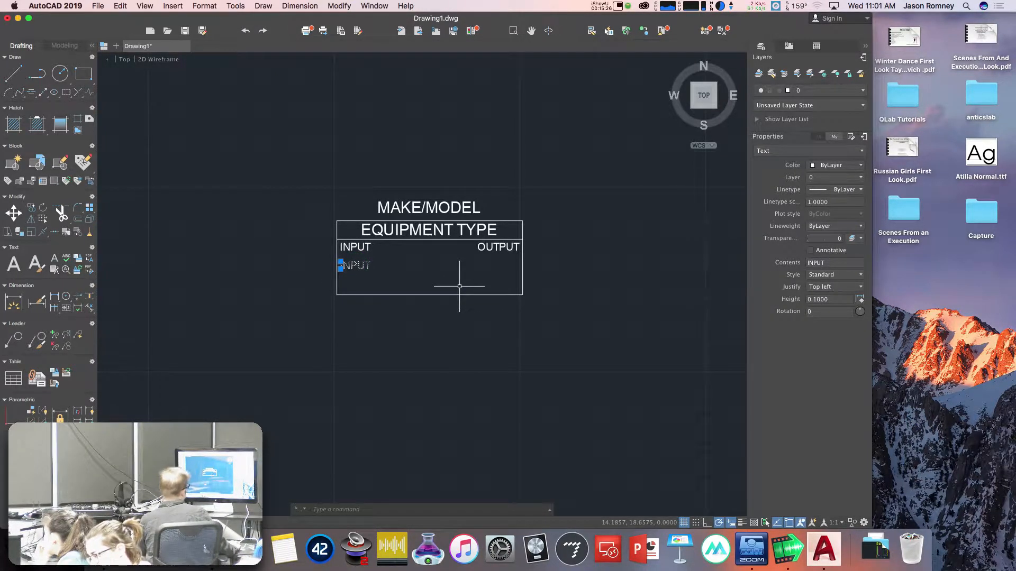
{"action": "left_click", "coordinate": [837, 287]}
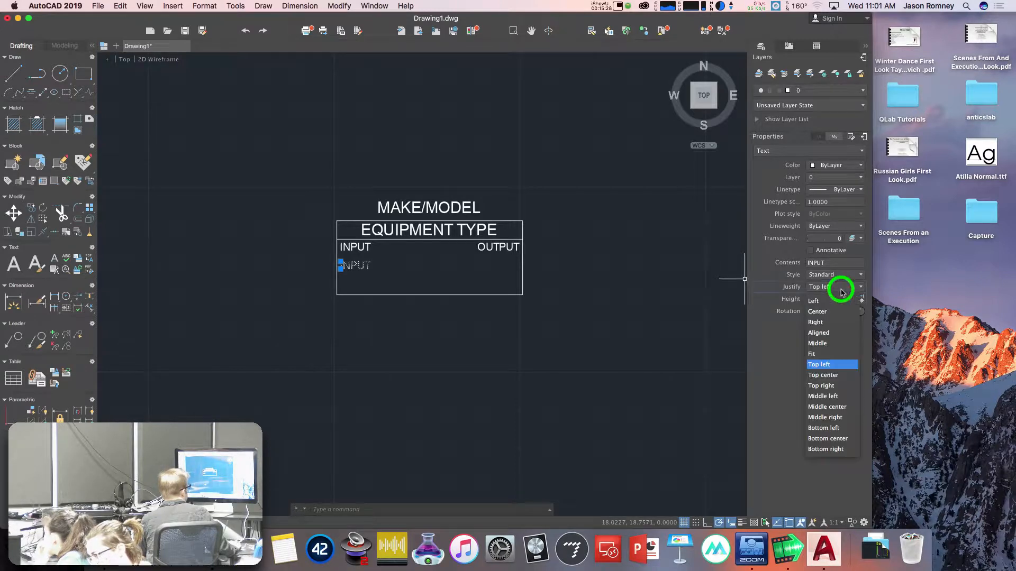
{"action": "left_click", "coordinate": [835, 397]}
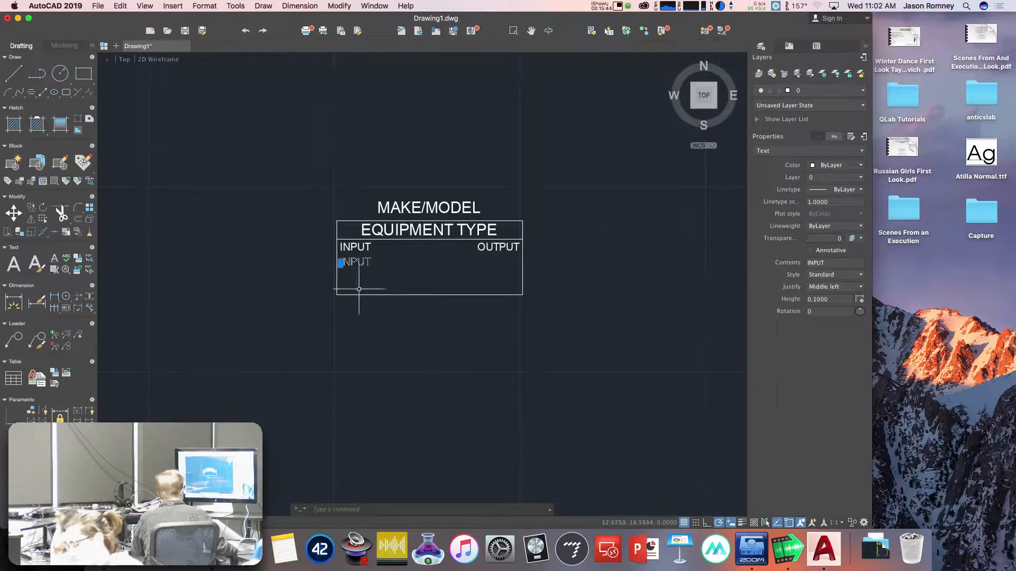
{"action": "left_click", "coordinate": [340, 264]}
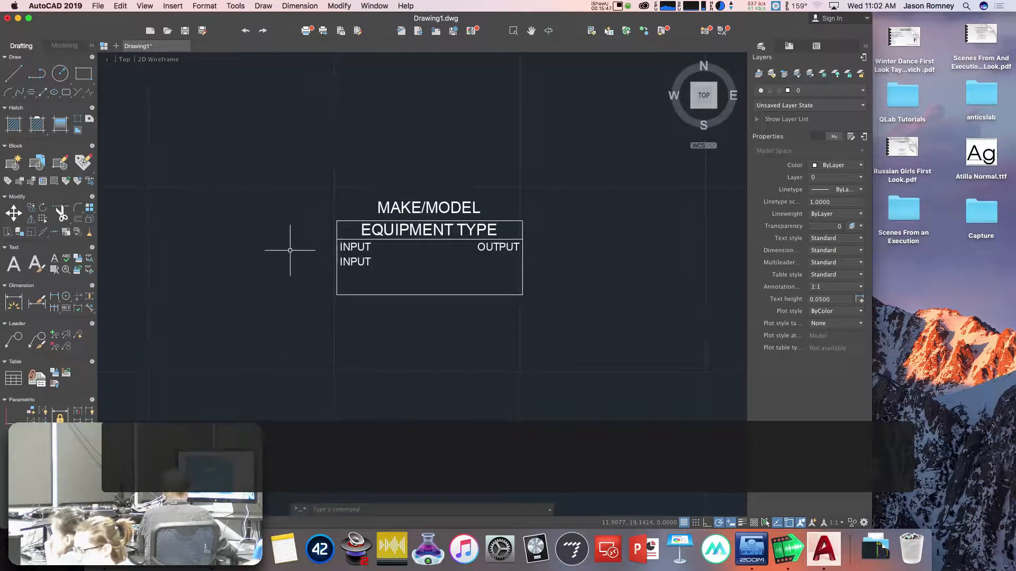
{"action": "left_click", "coordinate": [348, 262]}
{"action": "key", "text": "Escape"}
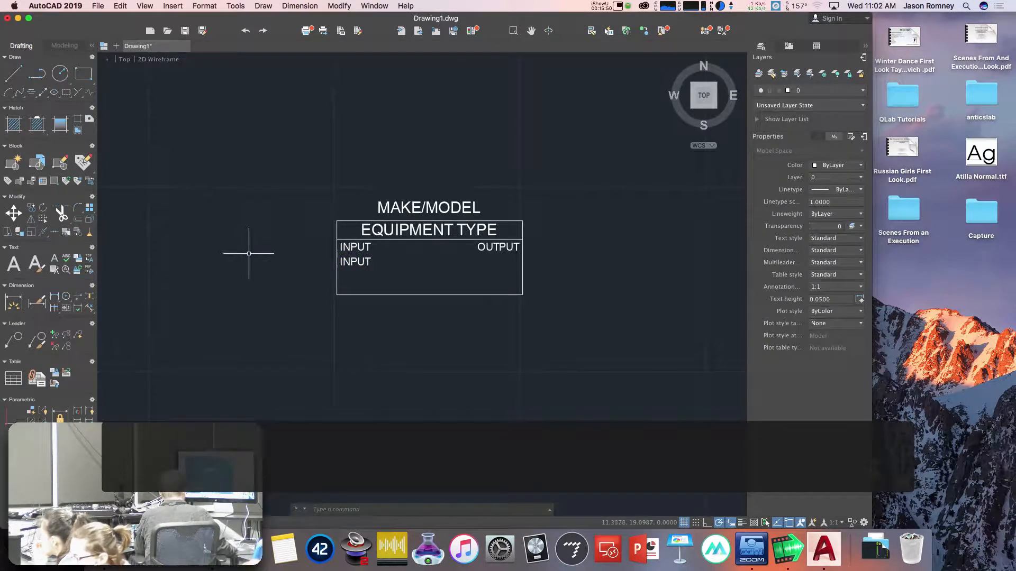
Draw a horizontal line about 0.53 long outward from the box's left edge, level with the middle of the lower INPUT text.
{"action": "key", "text": "Escape"}
{"action": "key", "text": "Escape"}
{"action": "type", "text": "l"}
{"action": "key", "text": "Return"}
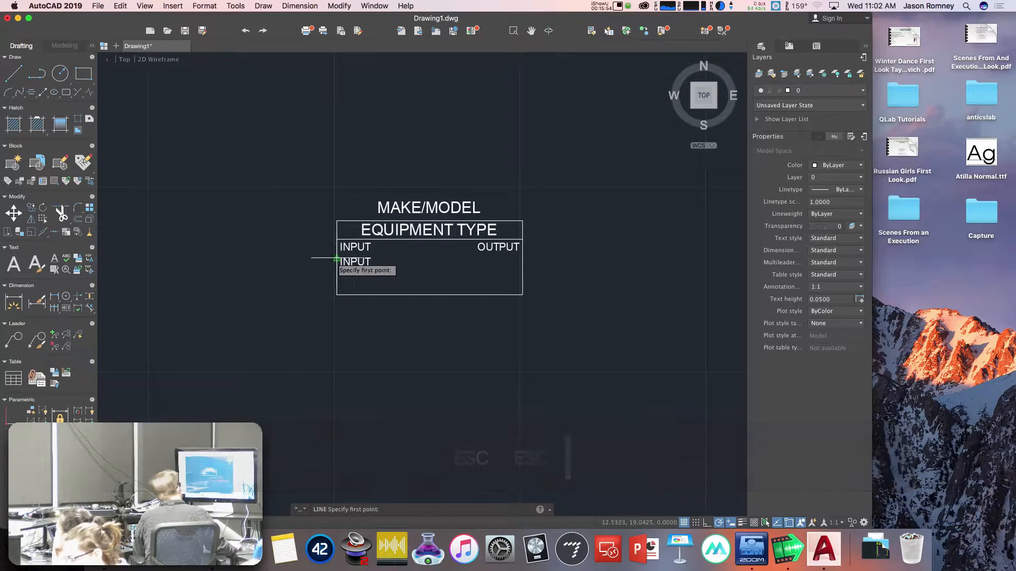
{"action": "scroll", "coordinate": [339, 261], "scroll_direction": "up", "scroll_amount": 5}
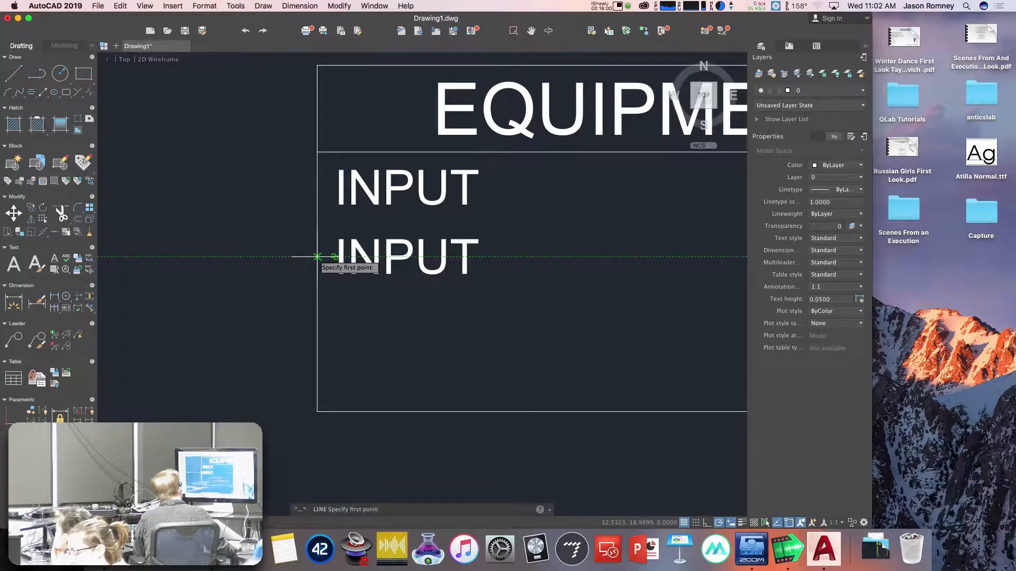
{"action": "left_click", "coordinate": [317, 257]}
{"action": "left_click", "coordinate": [134, 256]}
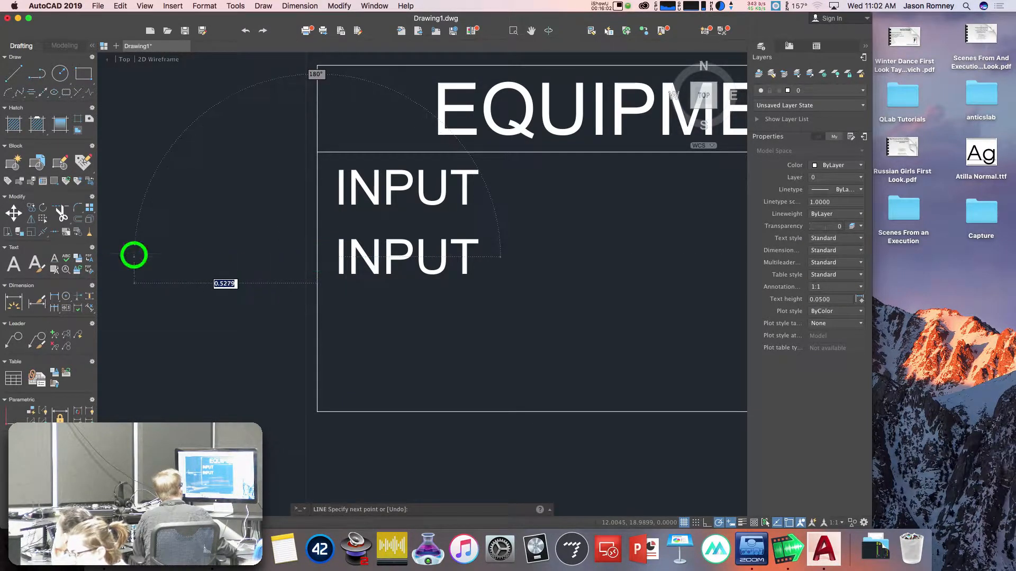
{"action": "key", "text": "Escape"}
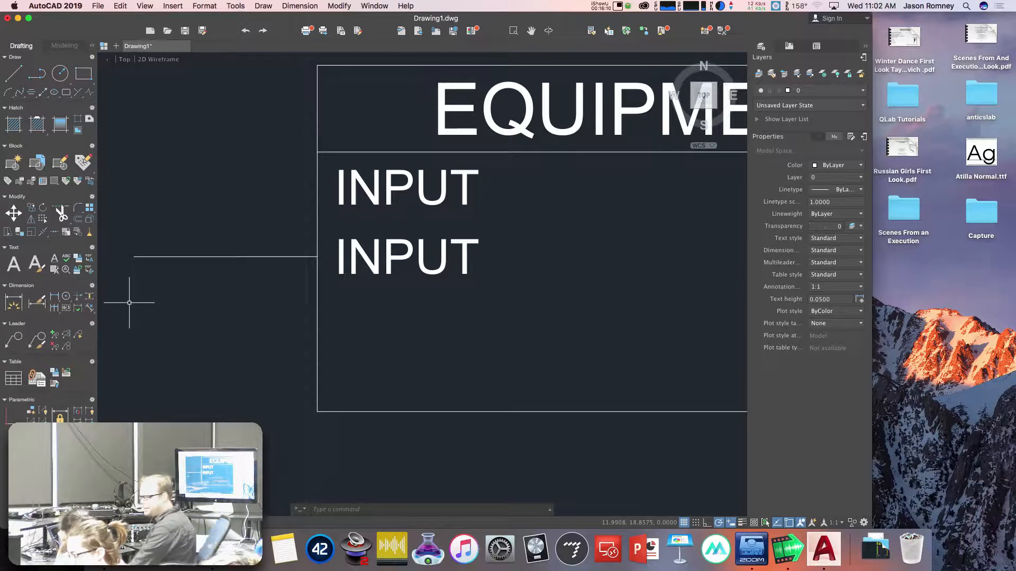
Copy the connector line and lower INPUT text down by the header's height, from the box's top-left corner to the dividing line's left end.
{"action": "scroll", "coordinate": [133, 325], "scroll_direction": "down", "scroll_amount": 2}
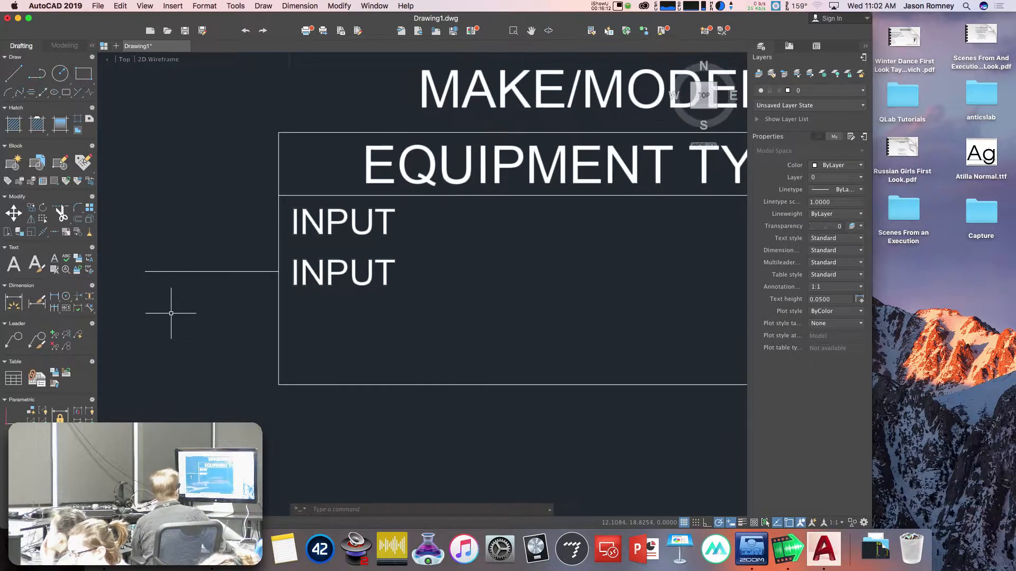
{"action": "left_click", "coordinate": [124, 247]}
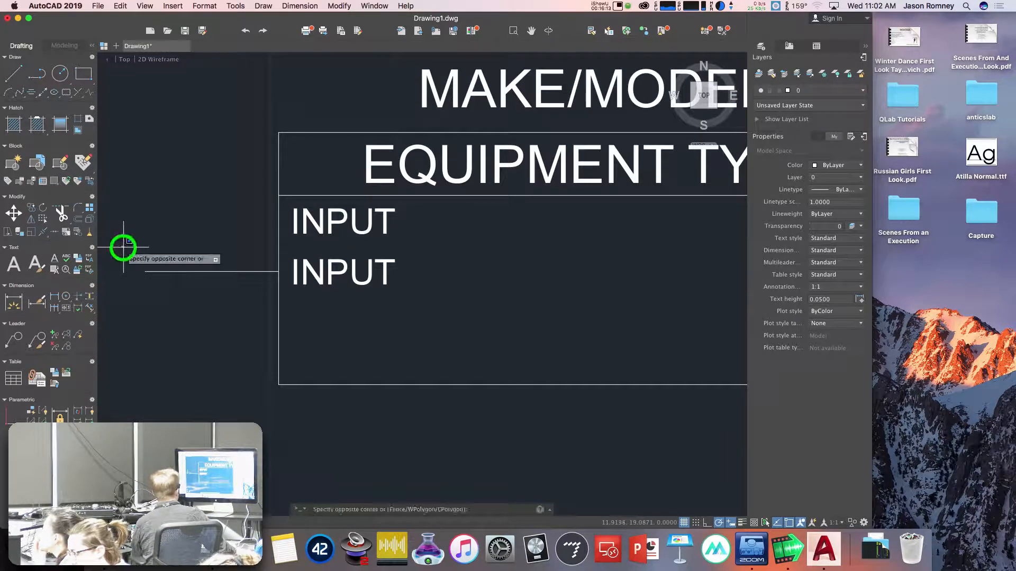
{"action": "left_click", "coordinate": [444, 306]}
{"action": "type", "text": "co"}
{"action": "key", "text": "Return"}
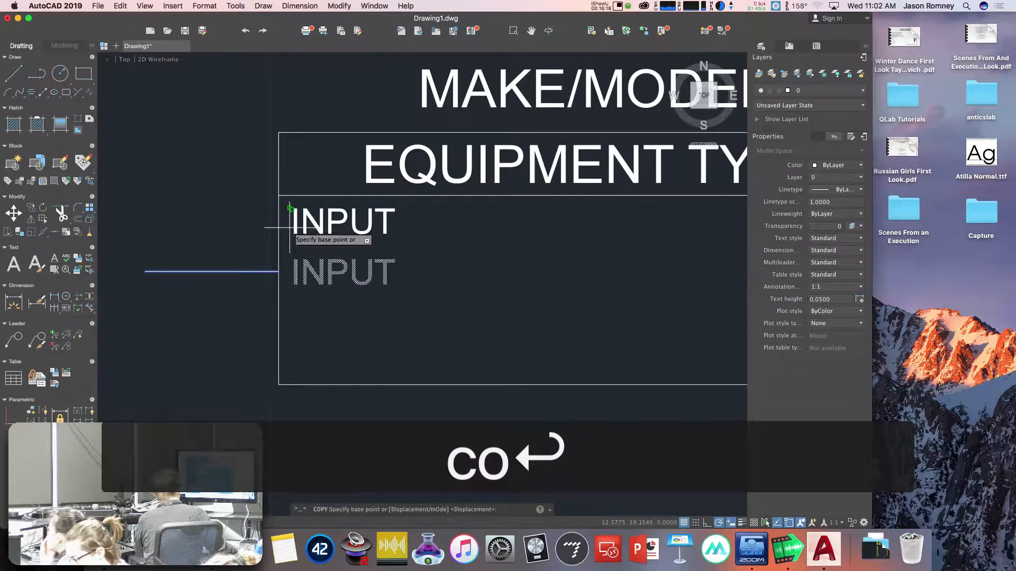
{"action": "left_click", "coordinate": [278, 133]}
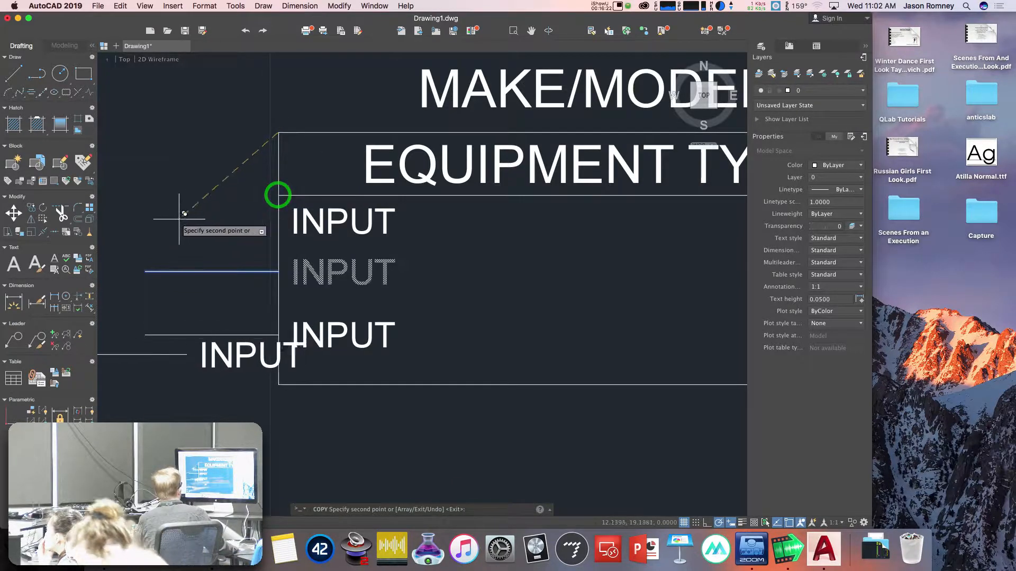
{"action": "key", "text": "Escape"}
Change the two lower INPUT texts beside the connector lines to 1 and 2, from top to bottom.
{"action": "double_click", "coordinate": [329, 275]}
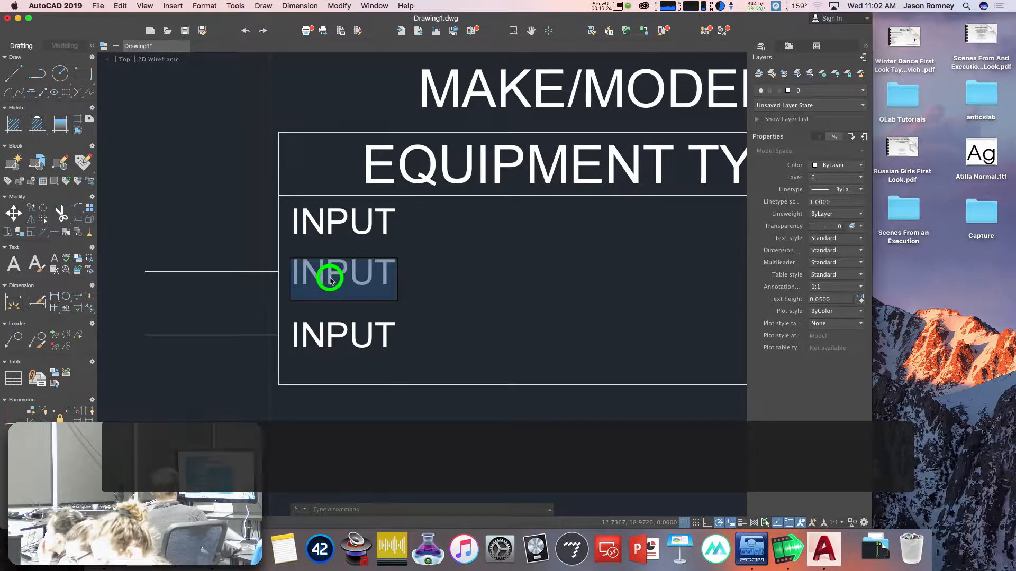
{"action": "type", "text": "1"}
{"action": "left_click", "coordinate": [332, 332]}
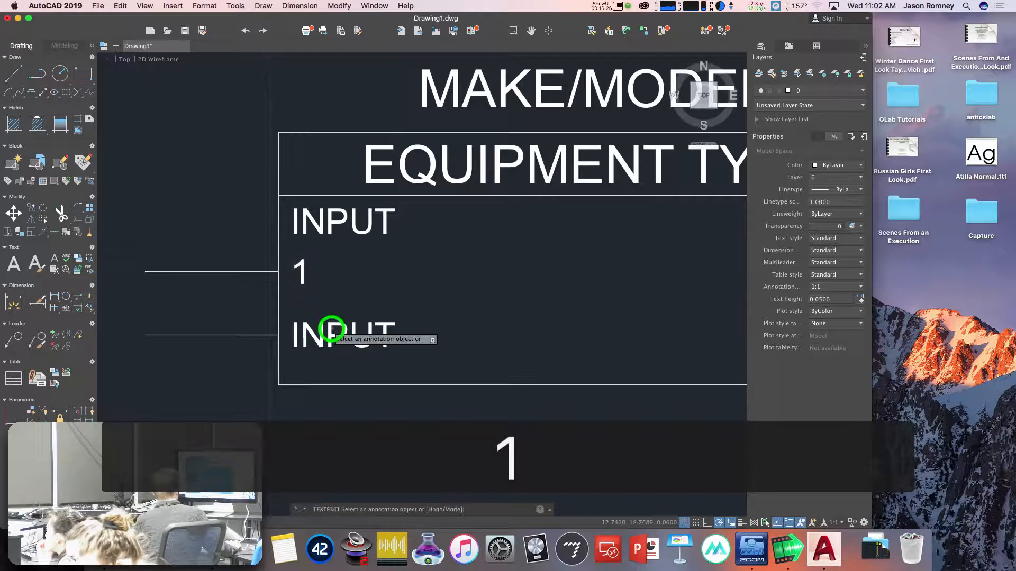
{"action": "left_click", "coordinate": [329, 337]}
{"action": "type", "text": "2"}
{"action": "key", "text": "Return"}
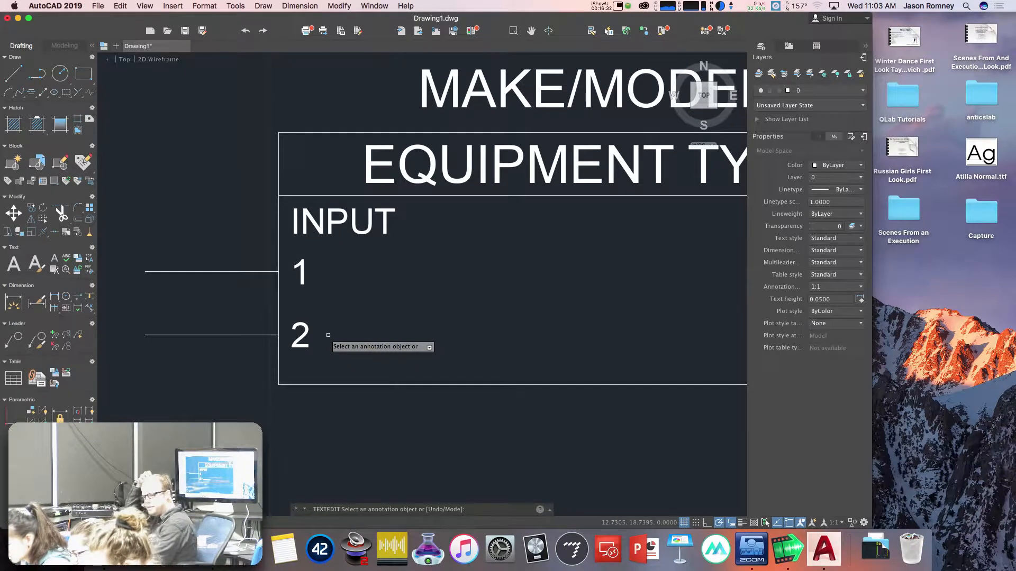
{"action": "key", "text": "Return"}
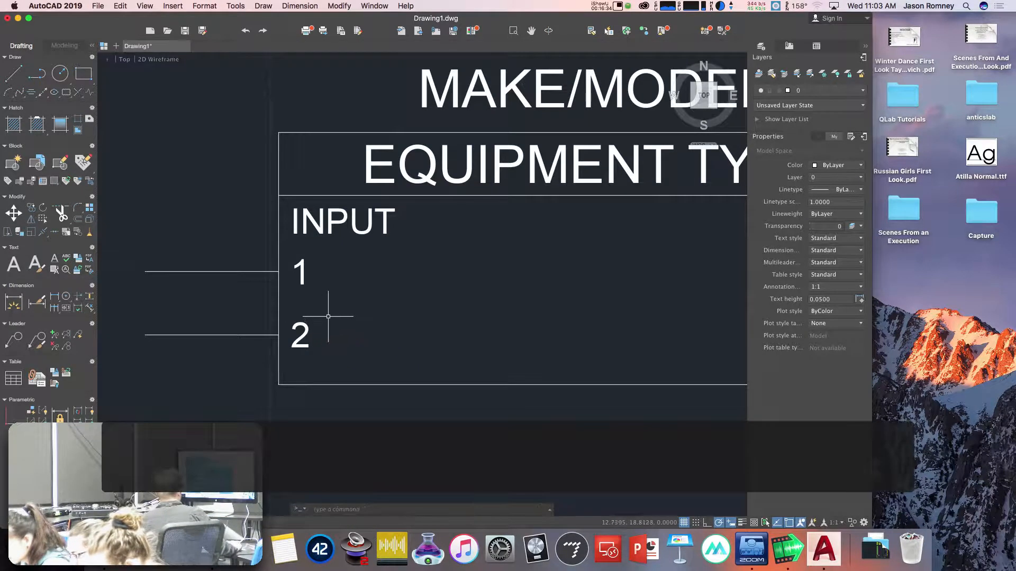
{"action": "scroll", "coordinate": [328, 317], "scroll_direction": "down", "scroll_amount": 3}
{"action": "middle_click_drag", "start_coordinate": [328, 316], "coordinate": [242, 304]}
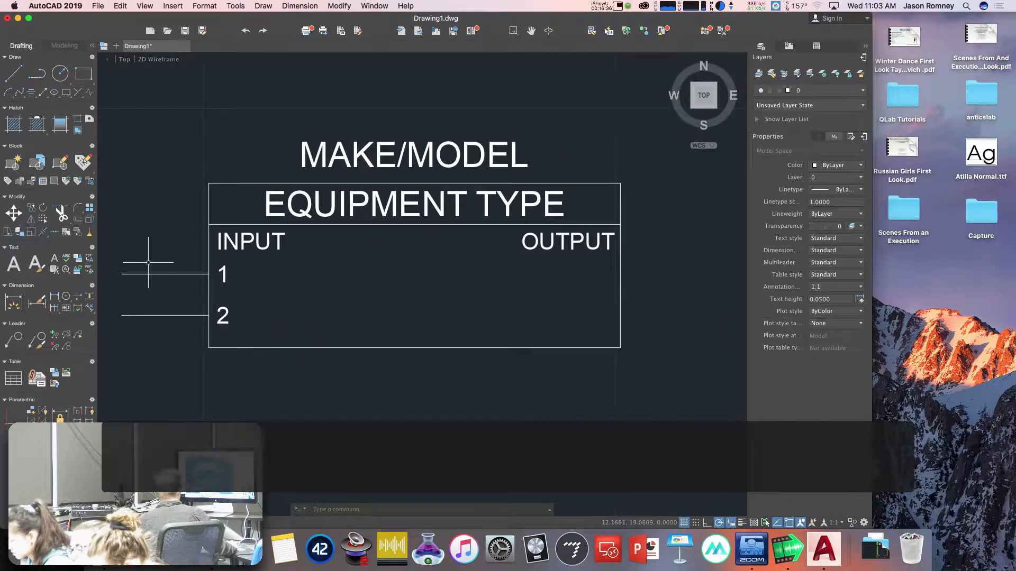
{"action": "type", "text": "mi"}
{"action": "key", "text": "Return"}
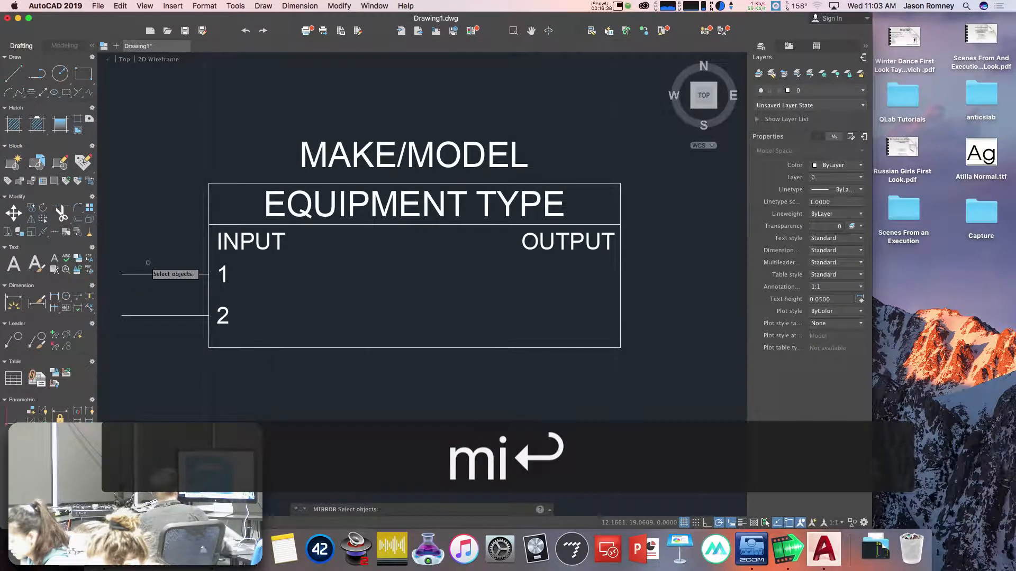
{"action": "left_click", "coordinate": [106, 250]}
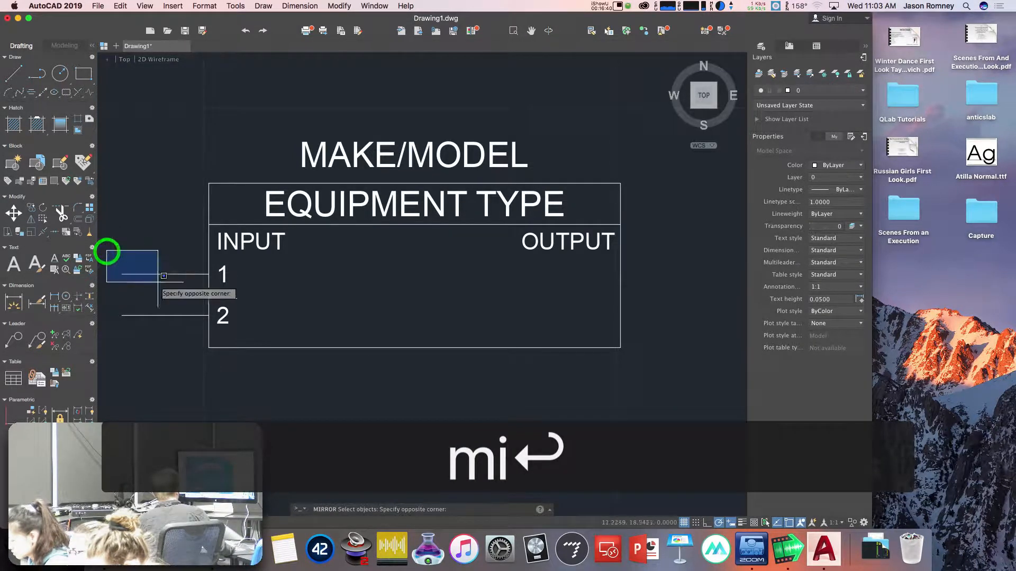
{"action": "left_click", "coordinate": [256, 334]}
{"action": "key", "text": "Return"}
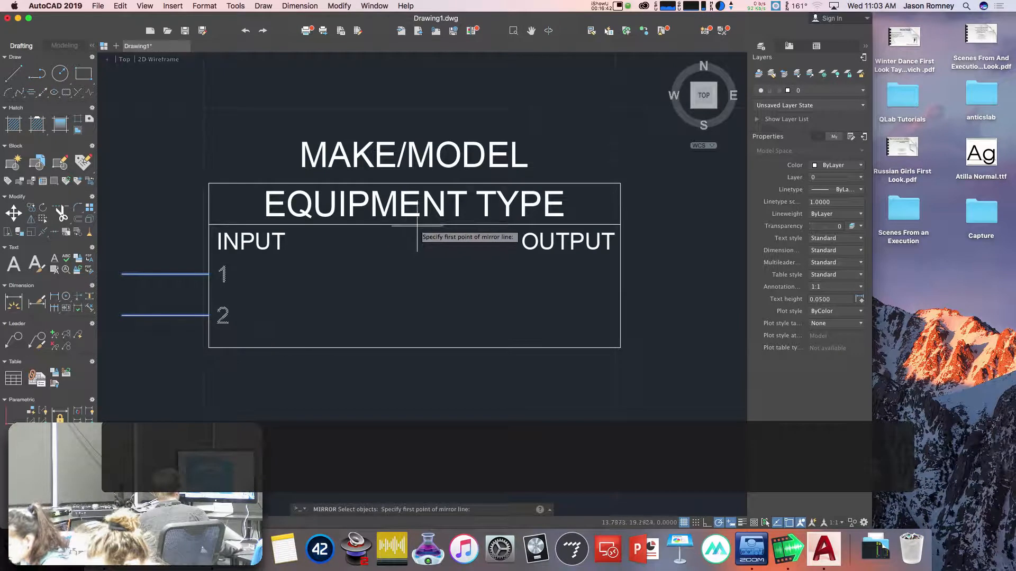
{"action": "left_click", "coordinate": [415, 226]}
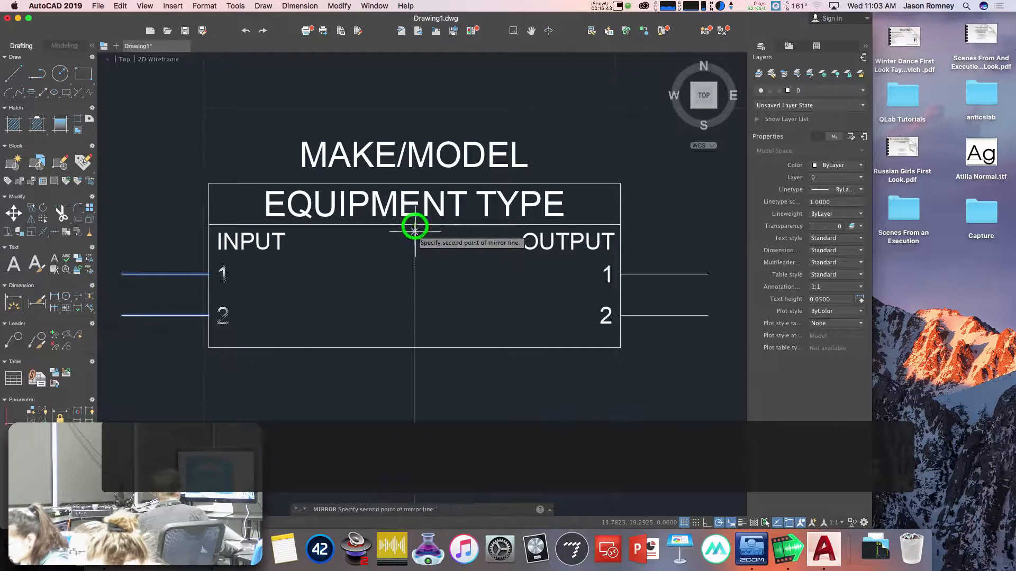
{"action": "left_click", "coordinate": [413, 348]}
{"action": "key", "text": "Escape"}
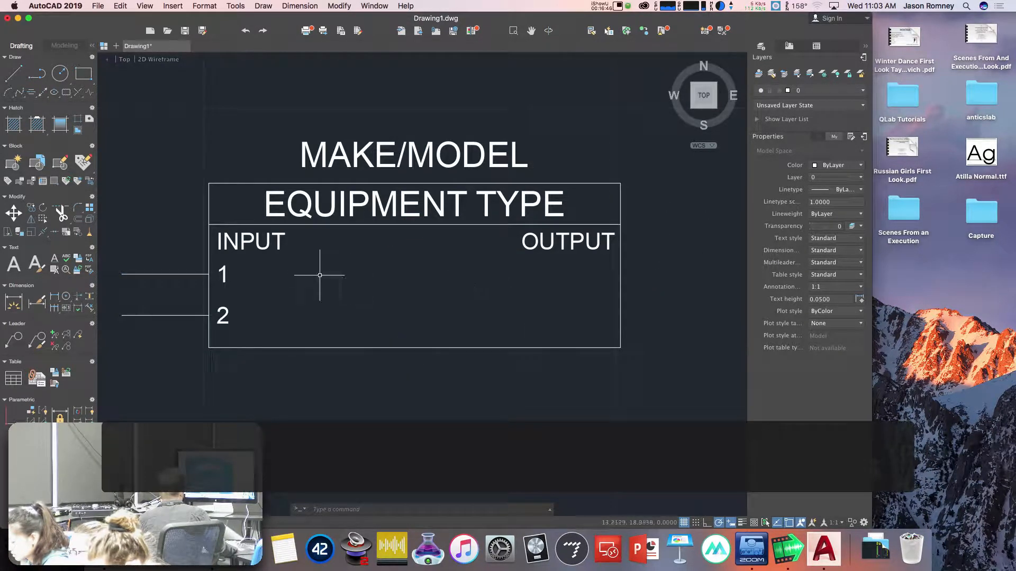
{"action": "key", "text": "Escape"}
Mirror both input lines and their numbers about the box's vertical centre line, keeping the source objects.
{"action": "type", "text": "mi"}
{"action": "key", "text": "Return"}
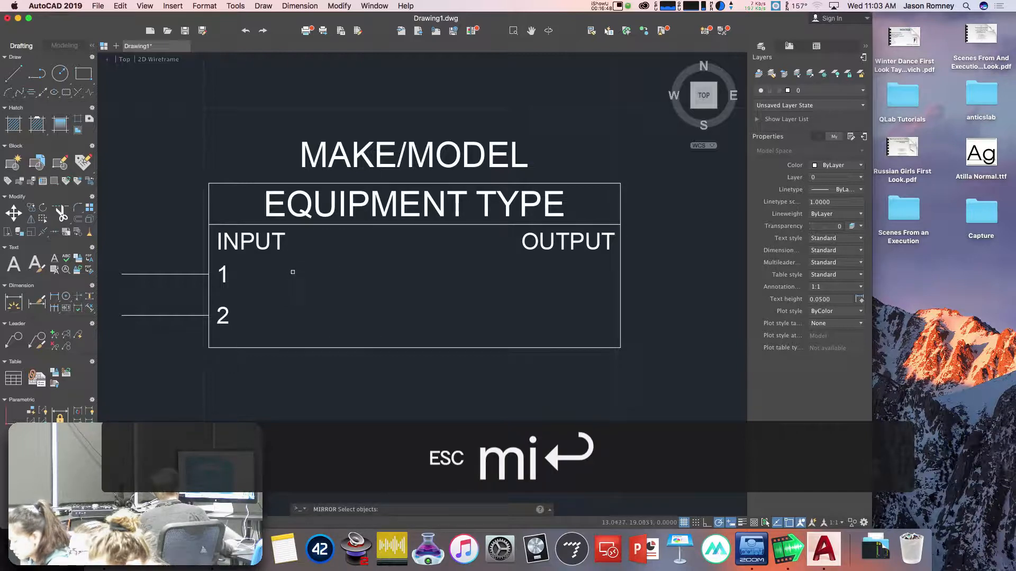
{"action": "left_click", "coordinate": [111, 256]}
{"action": "left_click", "coordinate": [258, 334]}
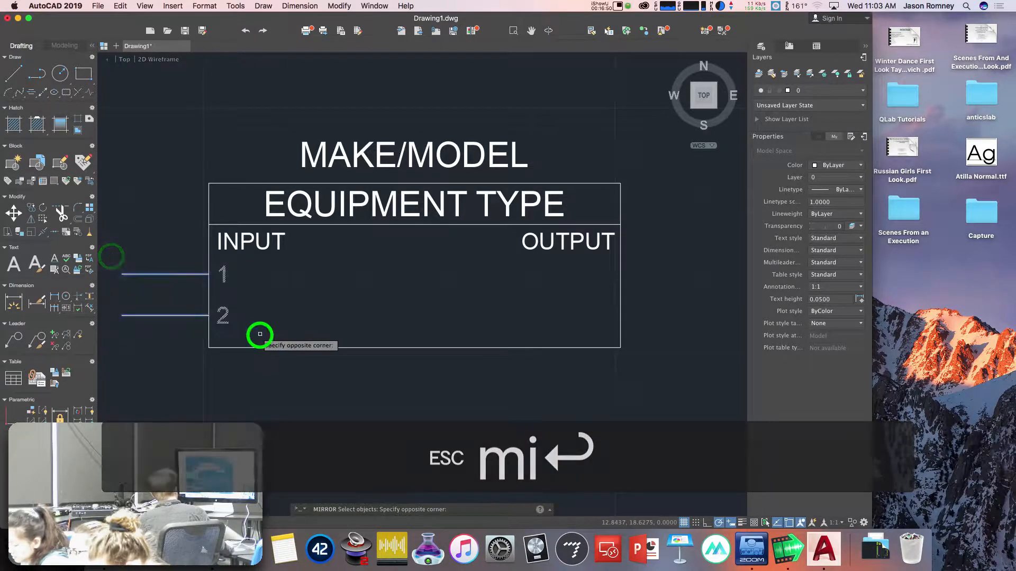
{"action": "key", "text": "Return"}
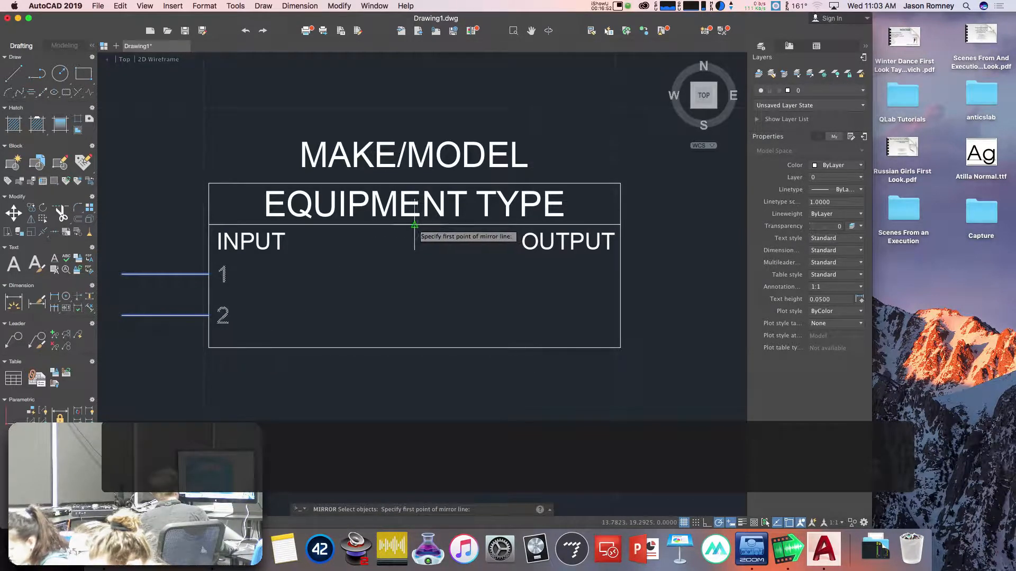
{"action": "left_click", "coordinate": [415, 224]}
{"action": "left_click", "coordinate": [415, 348]}
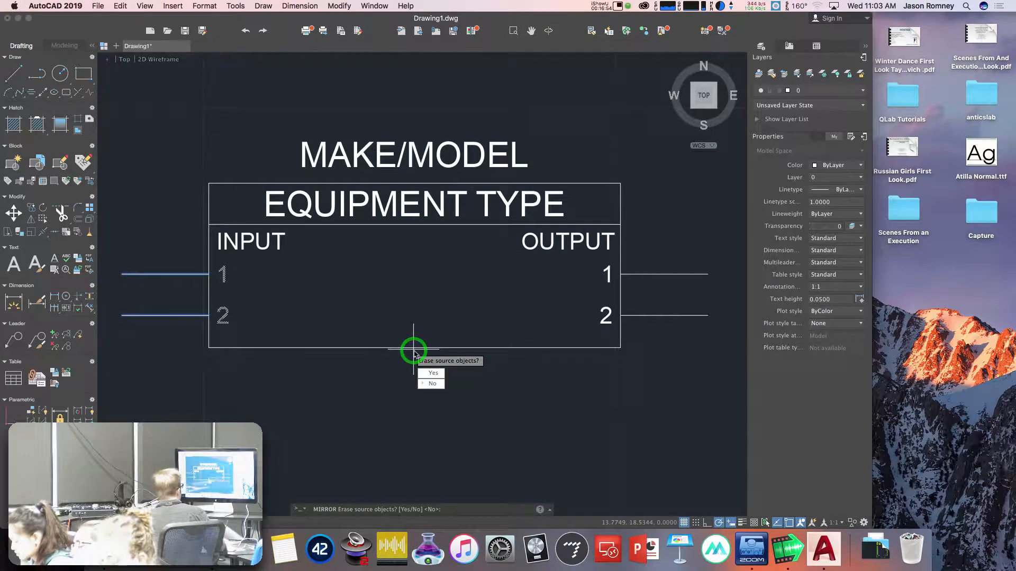
{"action": "key", "text": "Return"}
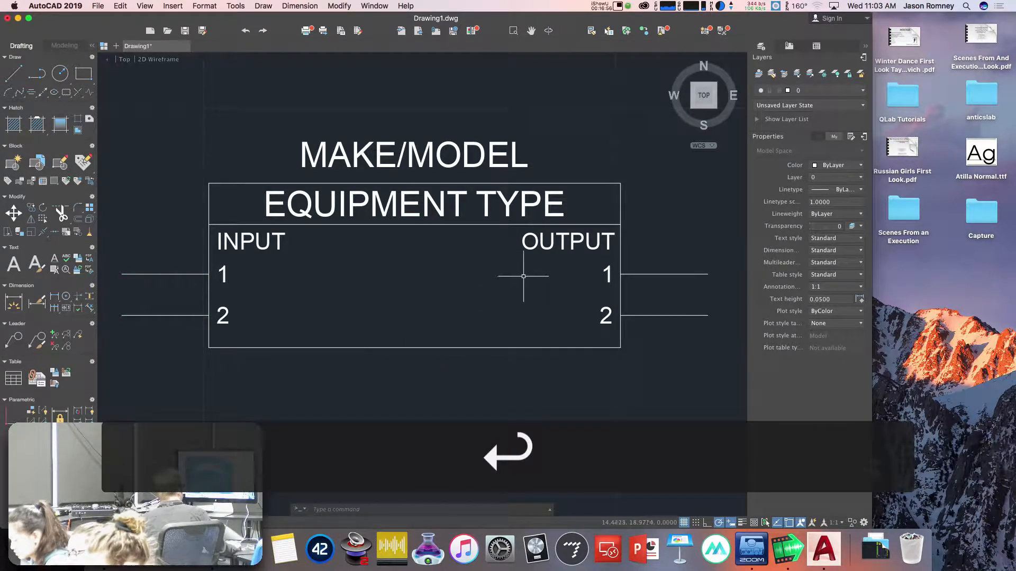
Set the justification of the mirrored numbers 1 and 2 under OUTPUT to Middle right.
{"action": "left_click", "coordinate": [608, 271]}
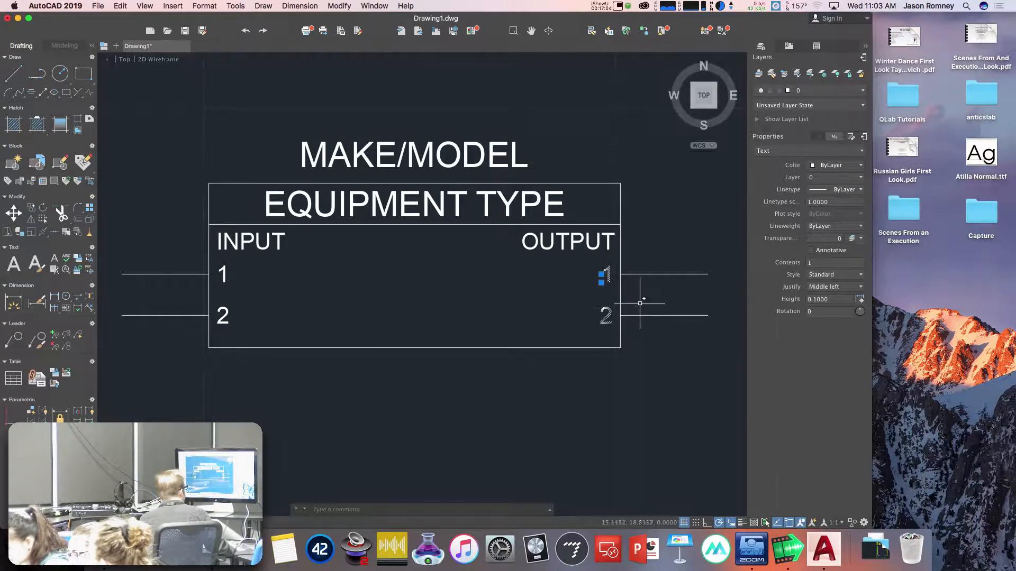
{"action": "left_click", "coordinate": [835, 287]}
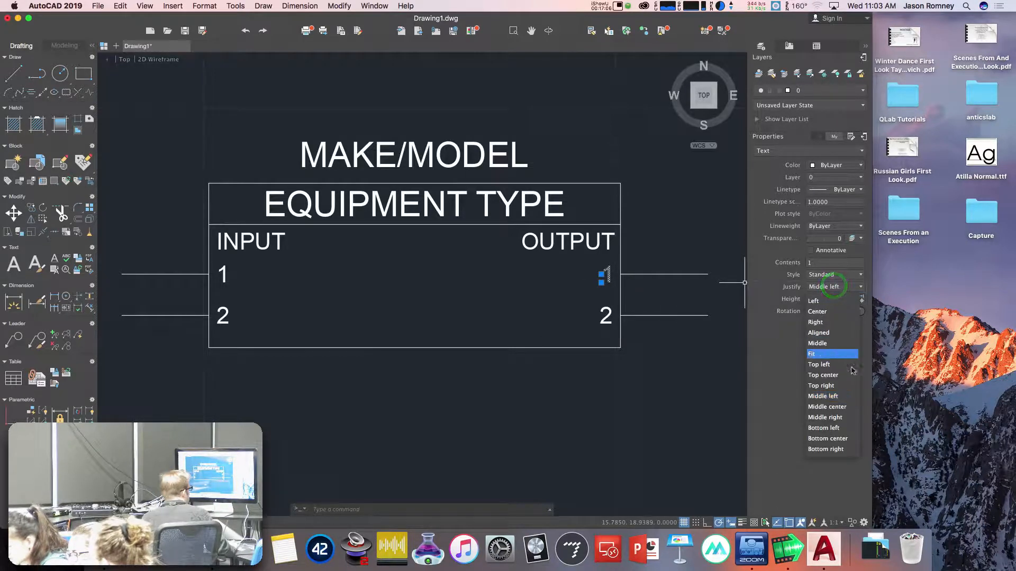
{"action": "left_click", "coordinate": [845, 417]}
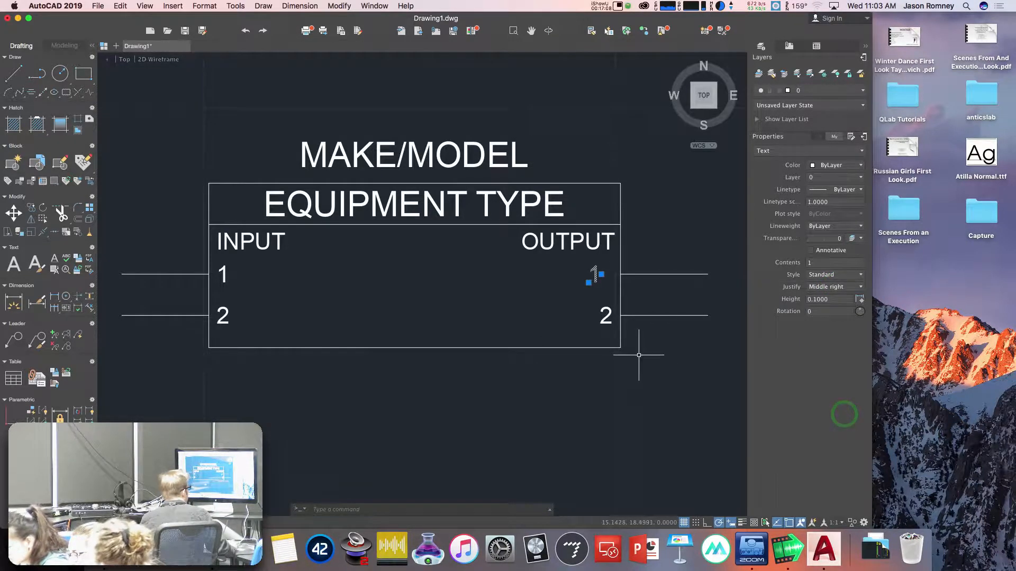
{"action": "left_click", "coordinate": [608, 316]}
{"action": "key", "text": "Escape"}
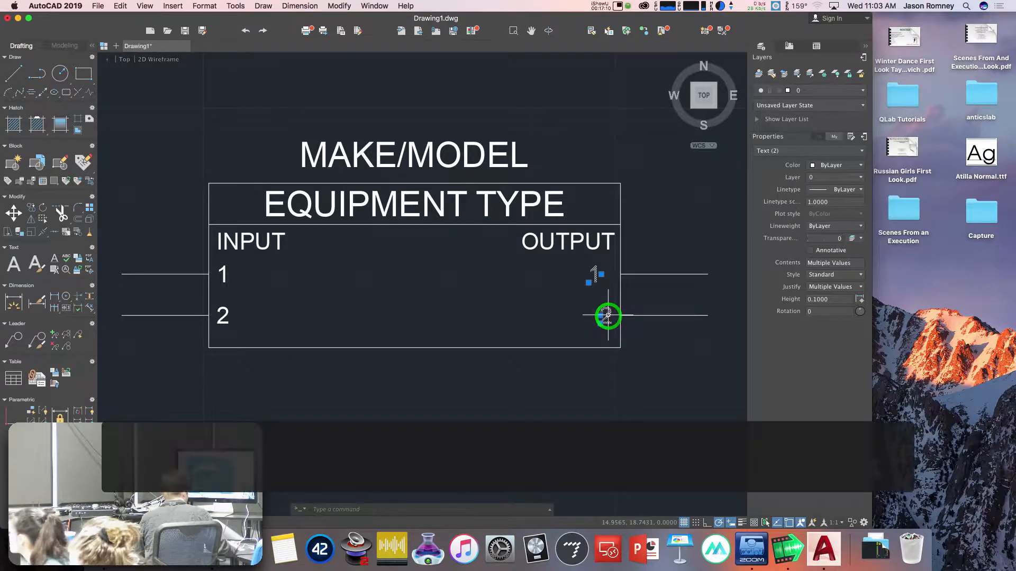
{"action": "left_click", "coordinate": [608, 316]}
{"action": "left_click", "coordinate": [838, 287]}
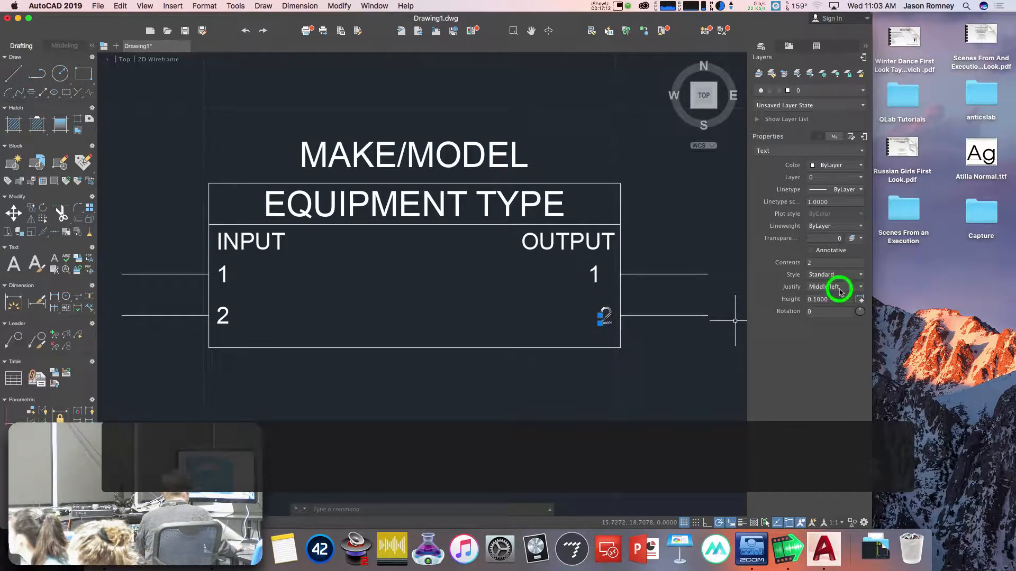
{"action": "left_click", "coordinate": [835, 418]}
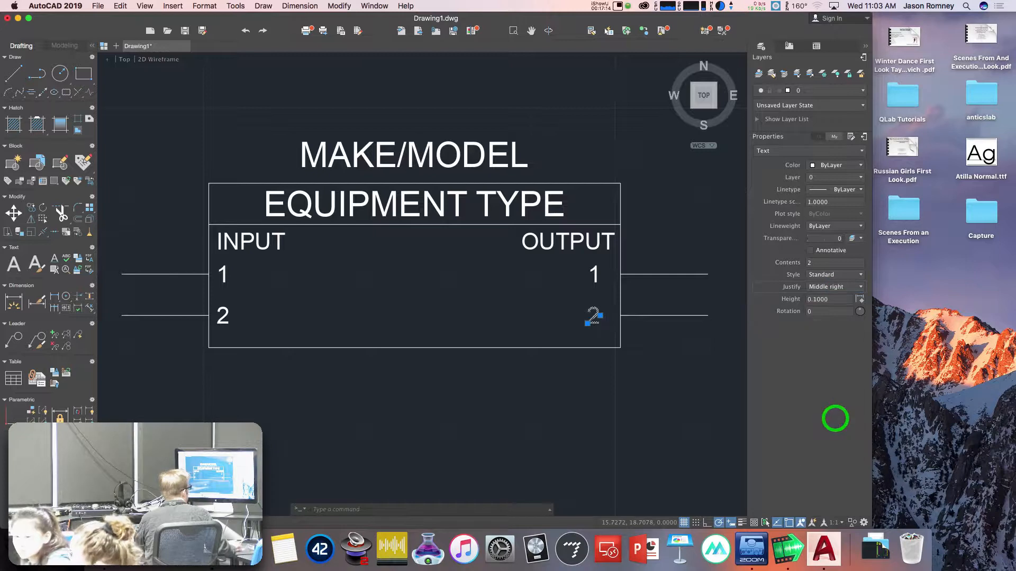
{"action": "key", "text": "Escape"}
Move the output numbers 1 and 2 horizontally about 0.08 toward the box's right edge.
{"action": "left_click_drag", "start_coordinate": [578, 256], "coordinate": [604, 335]}
{"action": "type", "text": "m"}
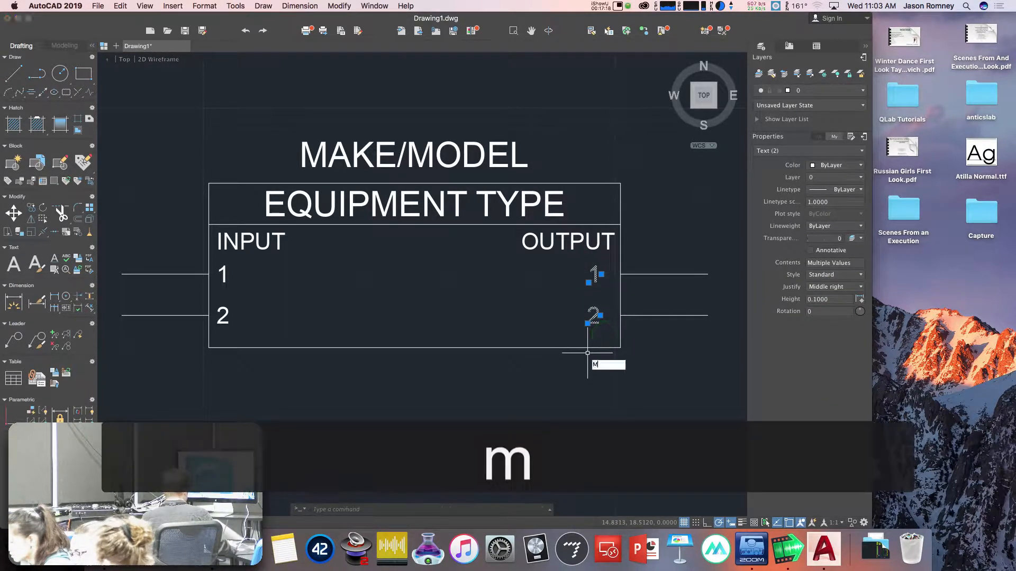
{"action": "key", "text": "Return"}
{"action": "left_click", "coordinate": [582, 395]}
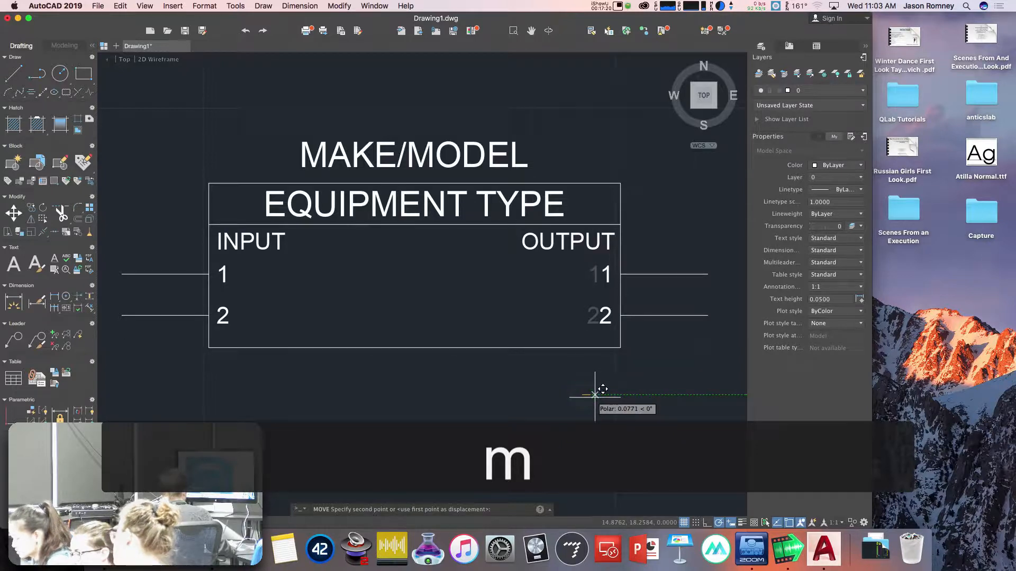
{"action": "left_click", "coordinate": [595, 394]}
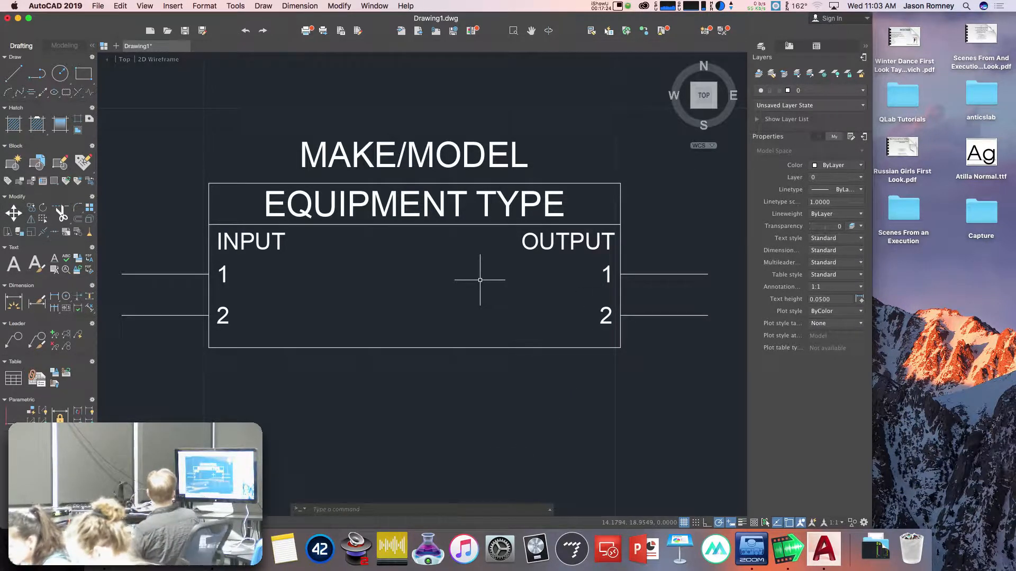
Change the lower output number text under OUTPUT to OMNI 2.
{"action": "double_click", "coordinate": [606, 317]}
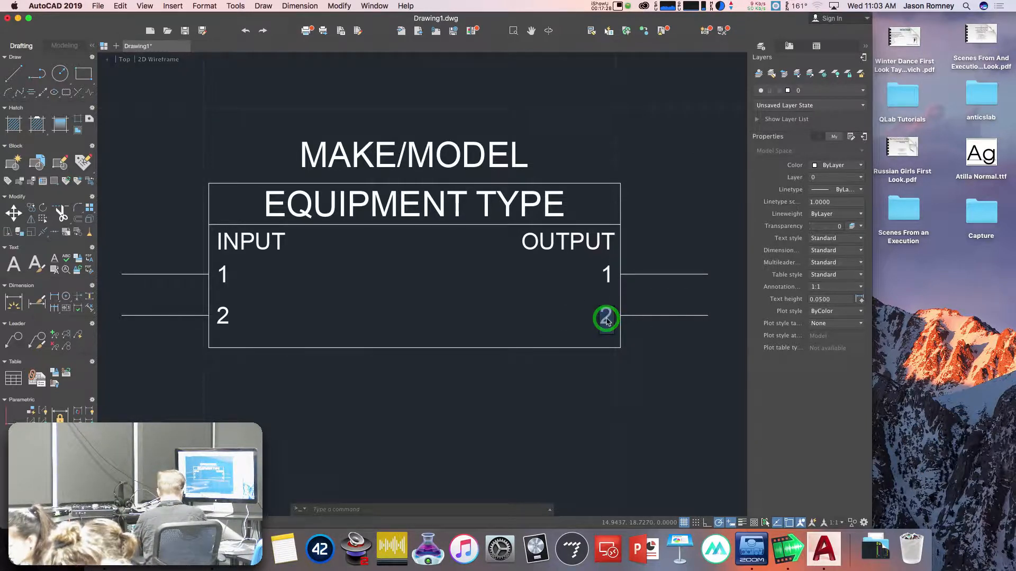
{"action": "type", "text": "OMNI"}
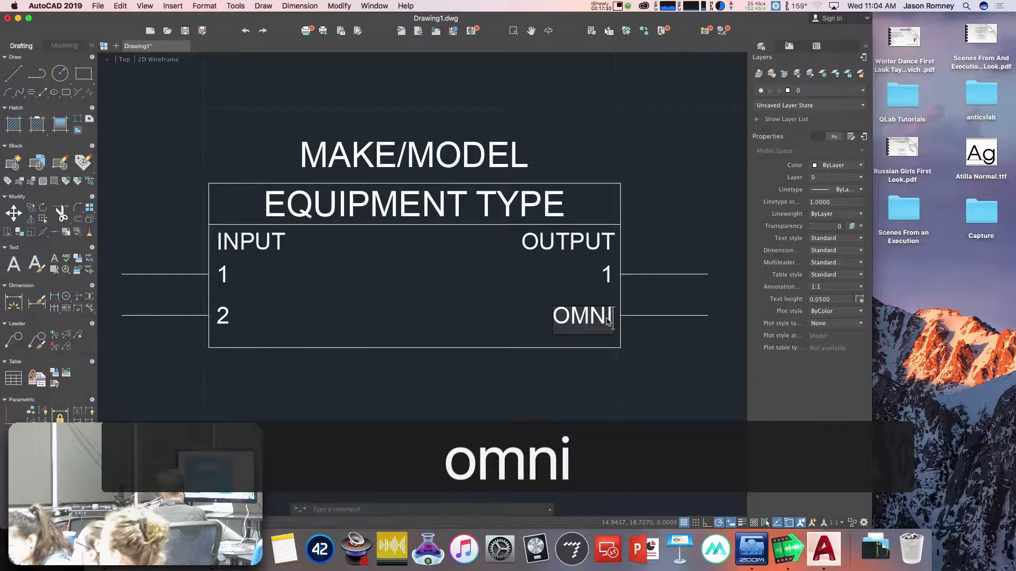
{"action": "type", "text": " 2"}
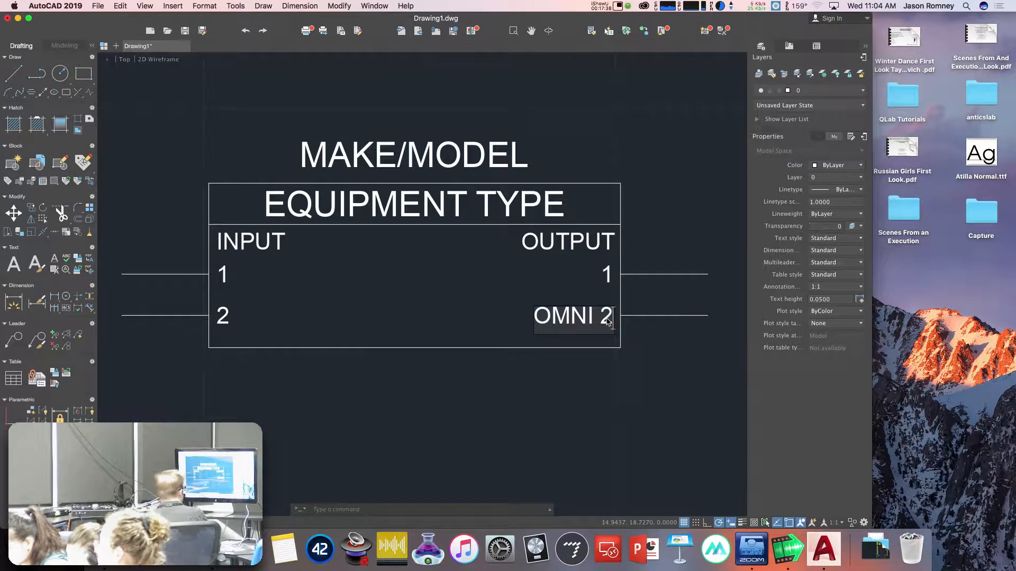
{"action": "key", "text": "Return"}
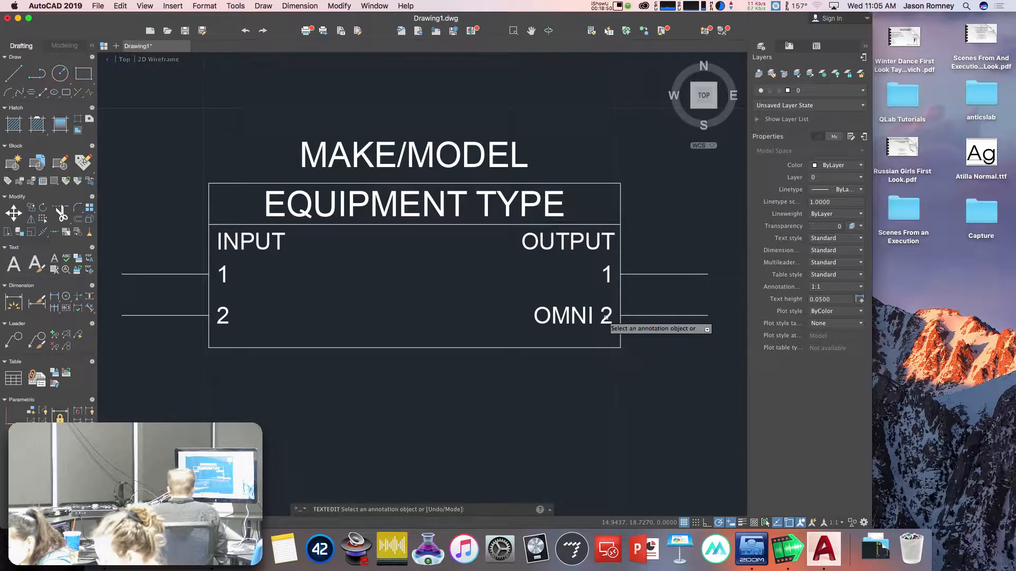
{"action": "type", "text": "ts"}
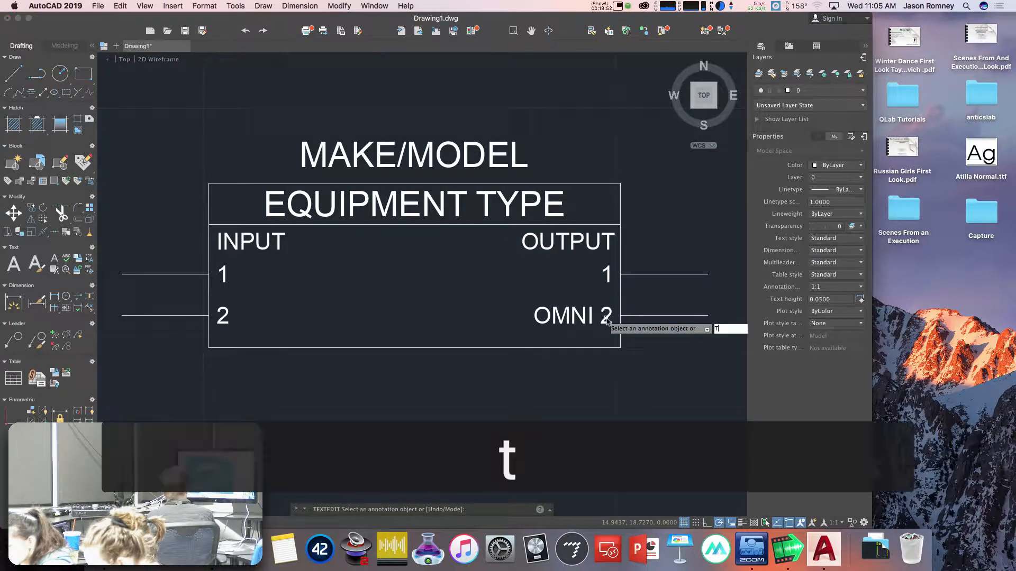
{"action": "key", "text": "BackSpace"}
{"action": "type", "text": "ext"}
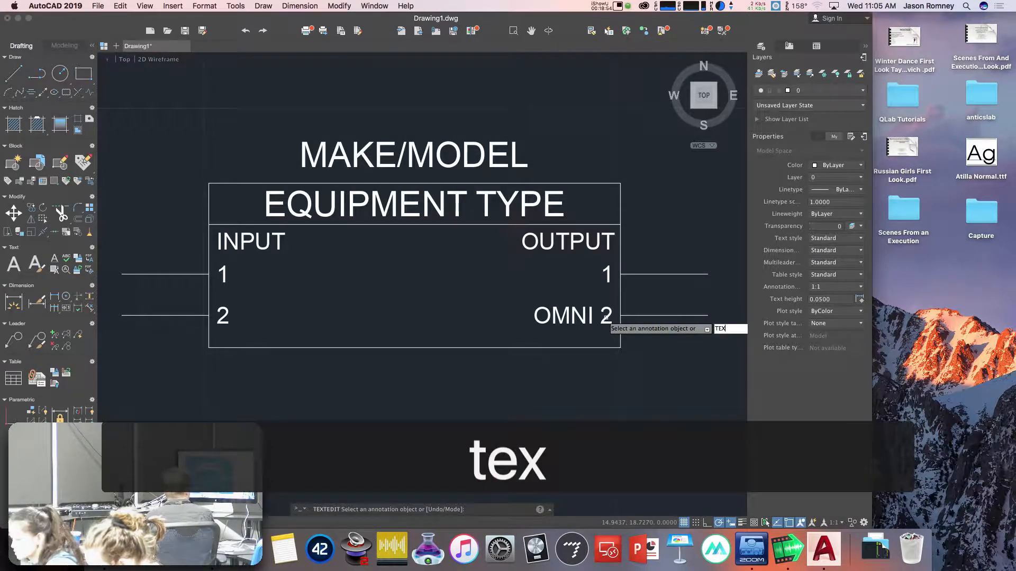
{"action": "key", "text": "Return"}
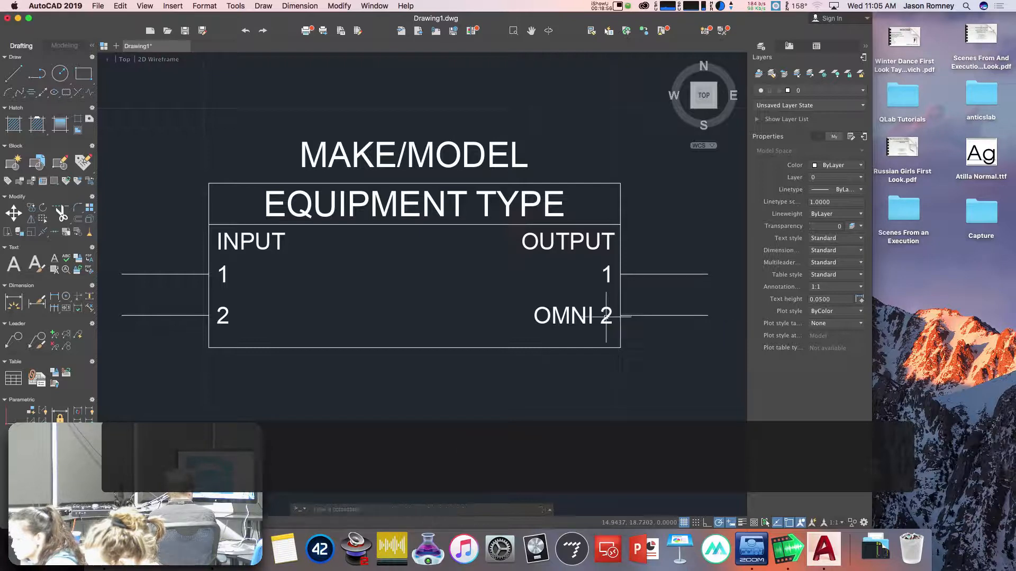
{"action": "key", "text": "Escape"}
{"action": "key", "text": "Escape"}
{"action": "key", "text": "Escape"}
{"action": "key", "text": "Escape"}
{"action": "type", "text": "t"}
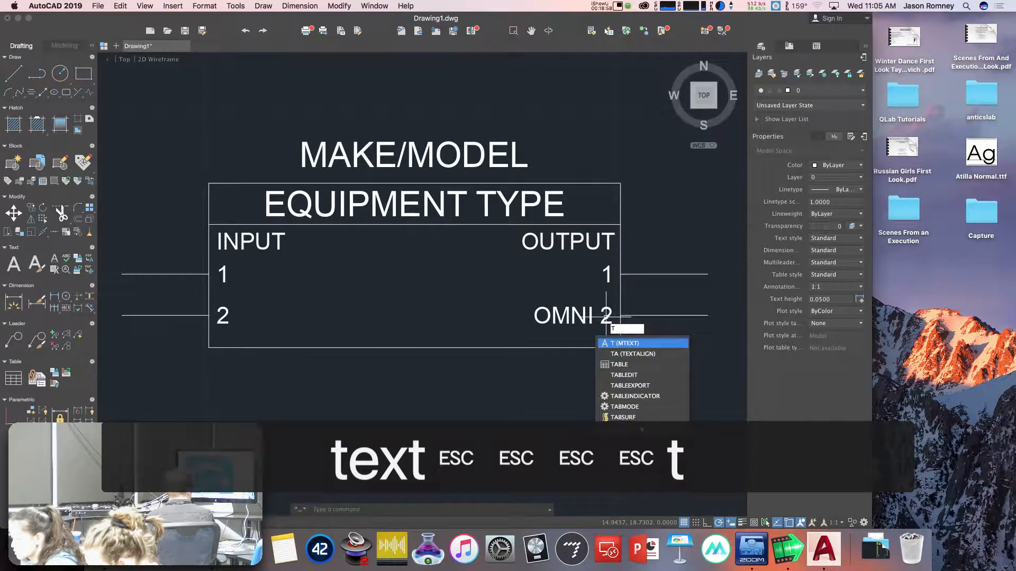
{"action": "type", "text": "exts"}
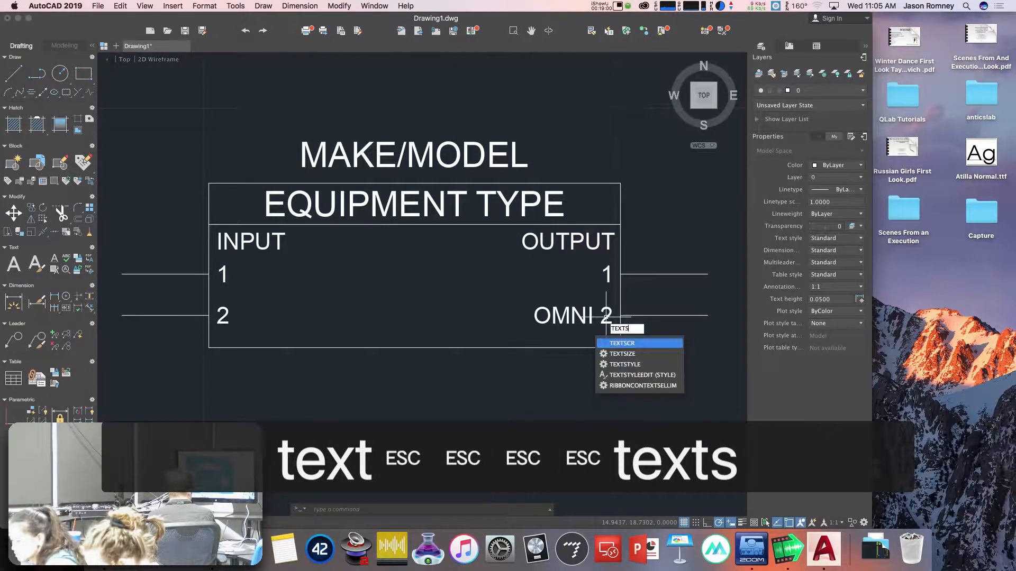
{"action": "key", "text": "Down"}
{"action": "key", "text": "Down"}
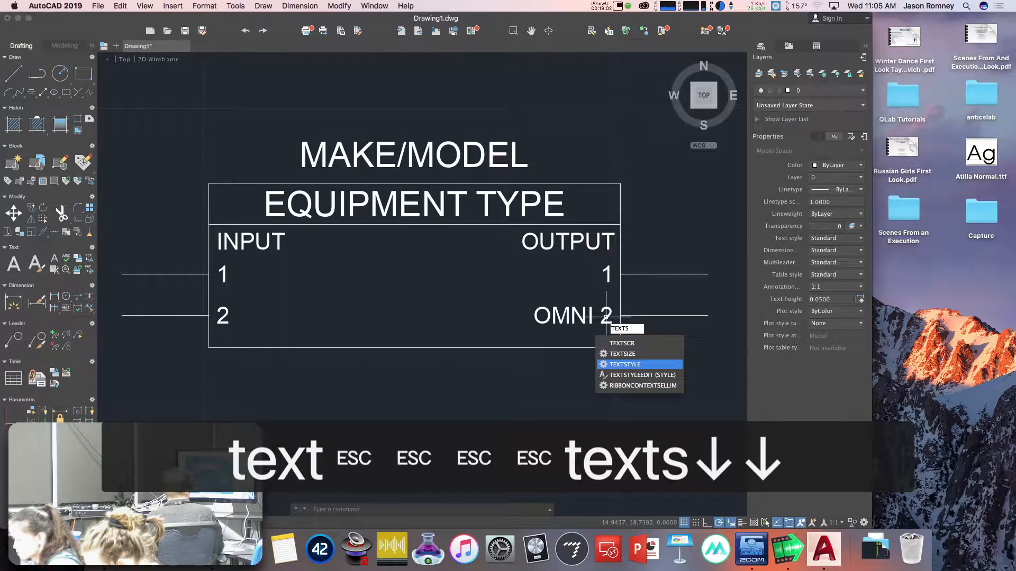
{"action": "key", "text": "Return"}
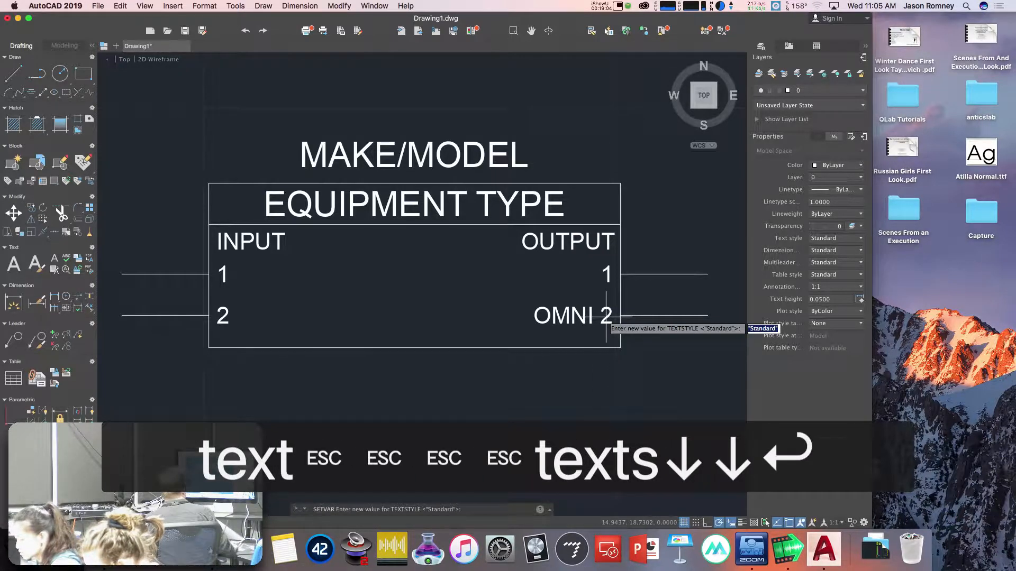
Review the Standard text style settings and the properties of the EQUIPMENT TYPE text.
{"action": "left_click", "coordinate": [205, 6]}
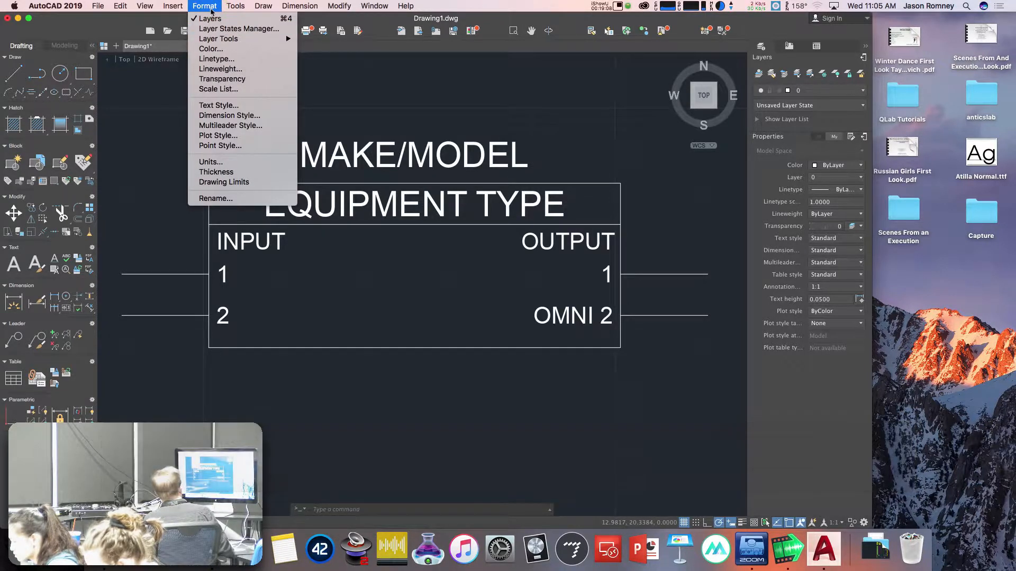
{"action": "left_click", "coordinate": [231, 106]}
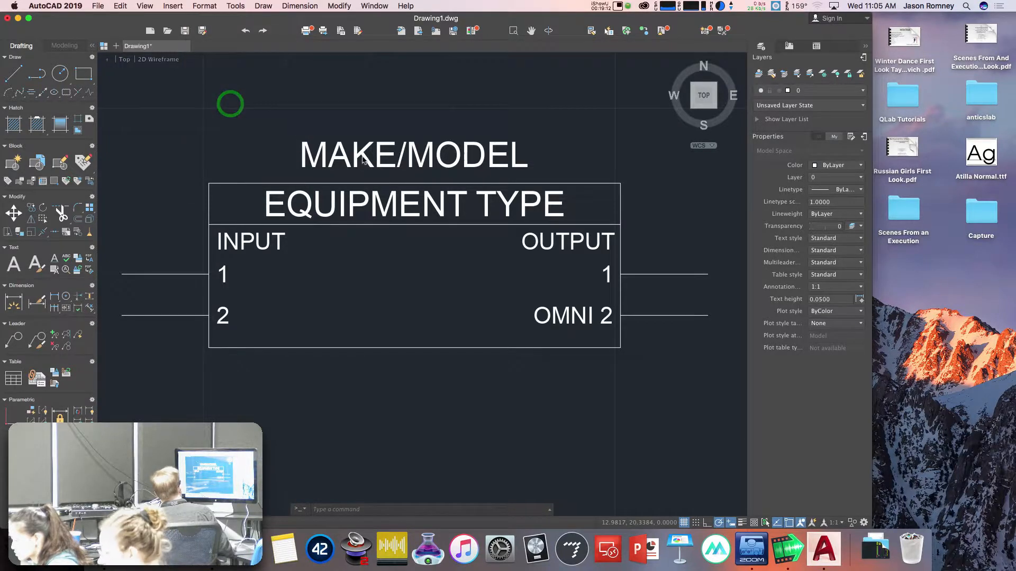
{"action": "left_click_drag", "start_coordinate": [434, 79], "coordinate": [341, 117]}
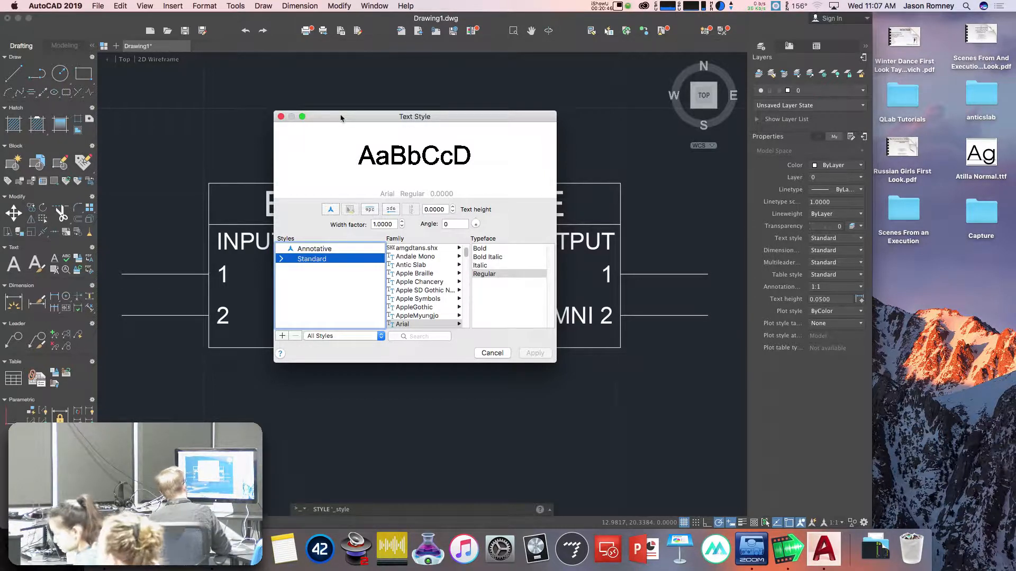
{"action": "mouse_move", "coordinate": [340, 118]}
{"action": "left_mouse_down"}
{"action": "mouse_move", "coordinate": [518, 142]}
{"action": "mouse_move", "coordinate": [494, 159]}
{"action": "mouse_move", "coordinate": [503, 222]}
{"action": "mouse_move", "coordinate": [490, 195]}
{"action": "left_mouse_up"}
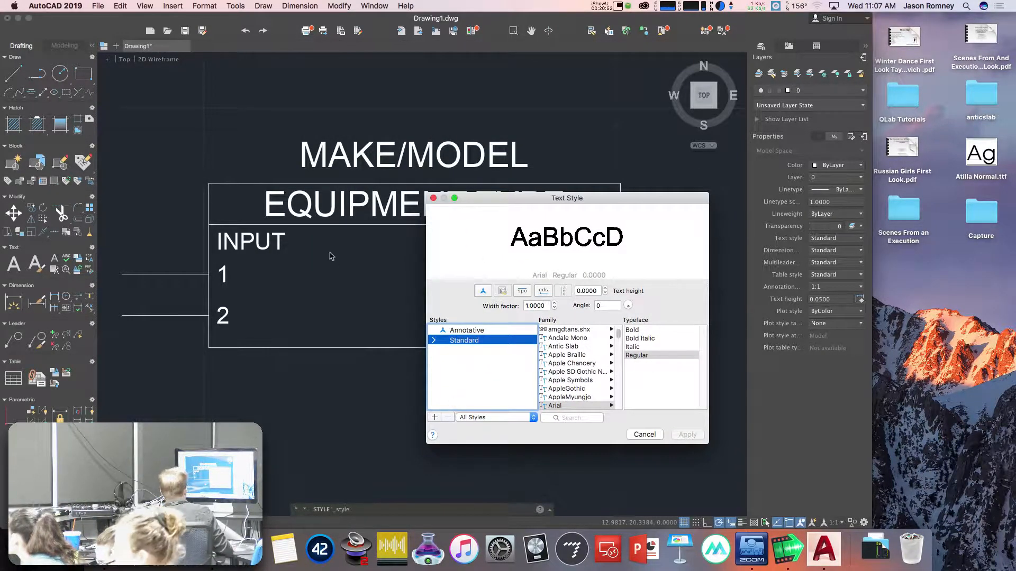
{"action": "key", "text": "Escape"}
{"action": "left_click", "coordinate": [352, 204]}
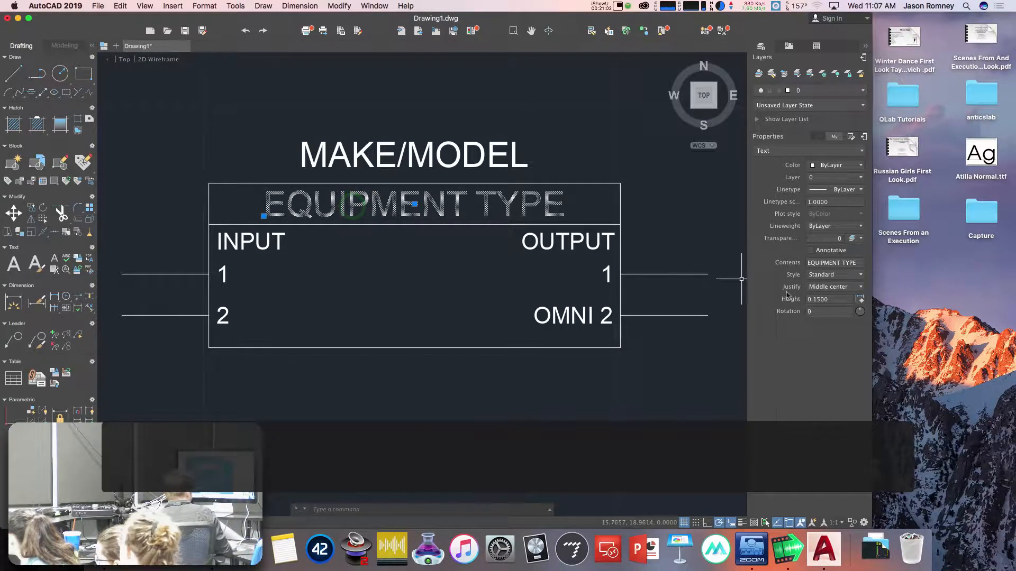
{"action": "key", "text": "Escape"}
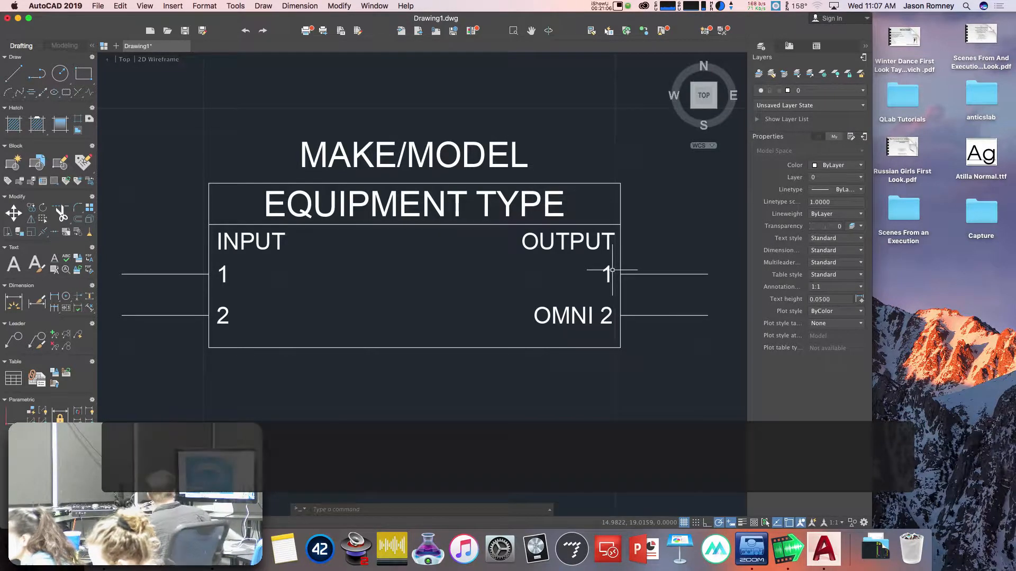
Create a new text style named SOUND MIDDLE and look through its available font families.
{"action": "left_click", "coordinate": [216, 6]}
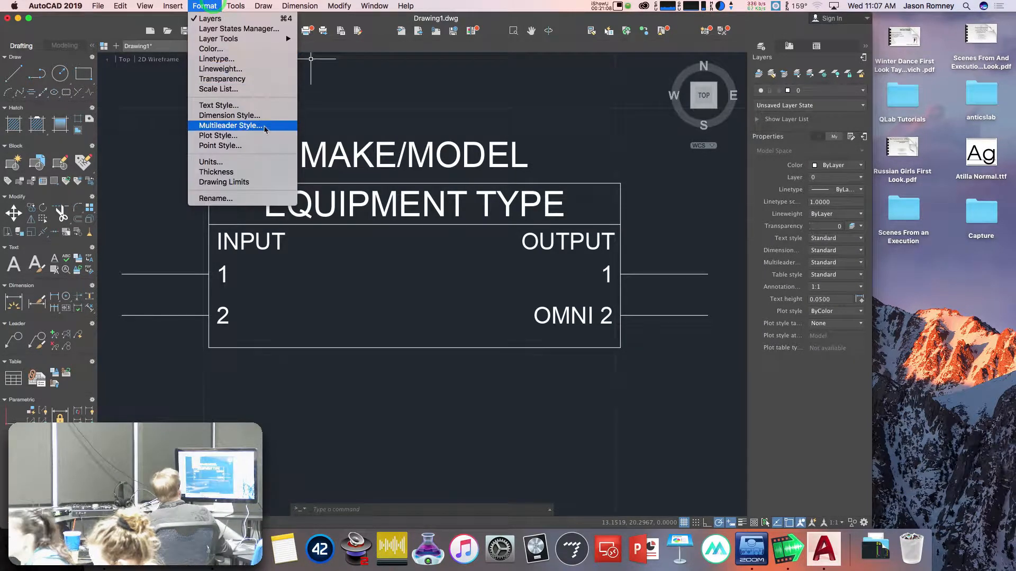
{"action": "left_click", "coordinate": [255, 106]}
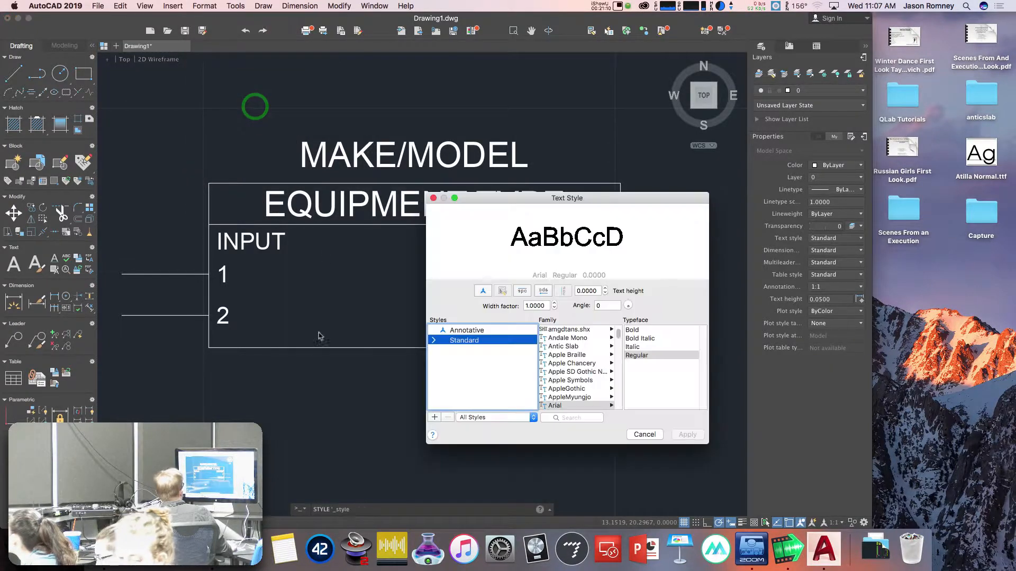
{"action": "left_click", "coordinate": [434, 417]}
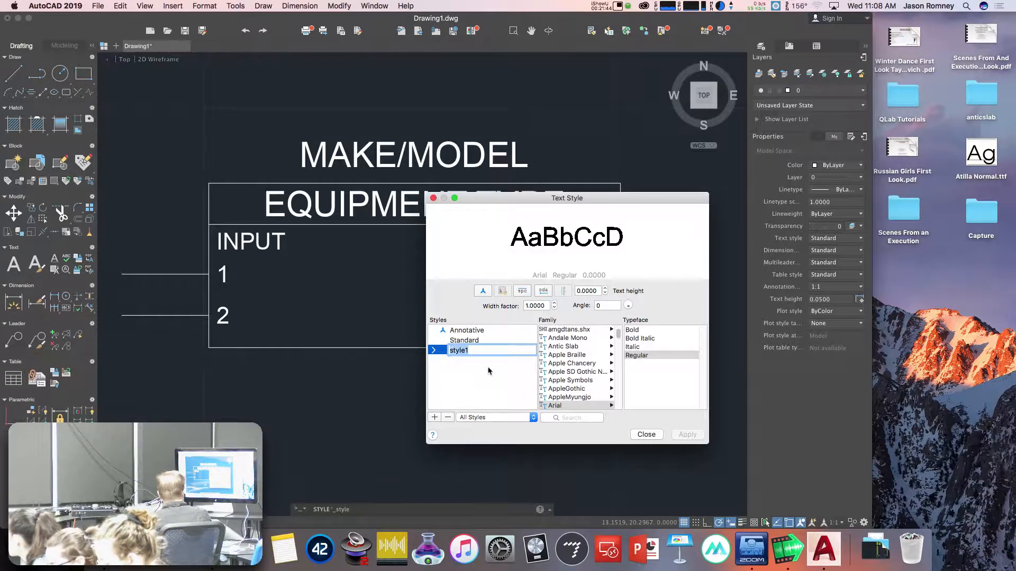
{"action": "type", "text": "SOUND "}
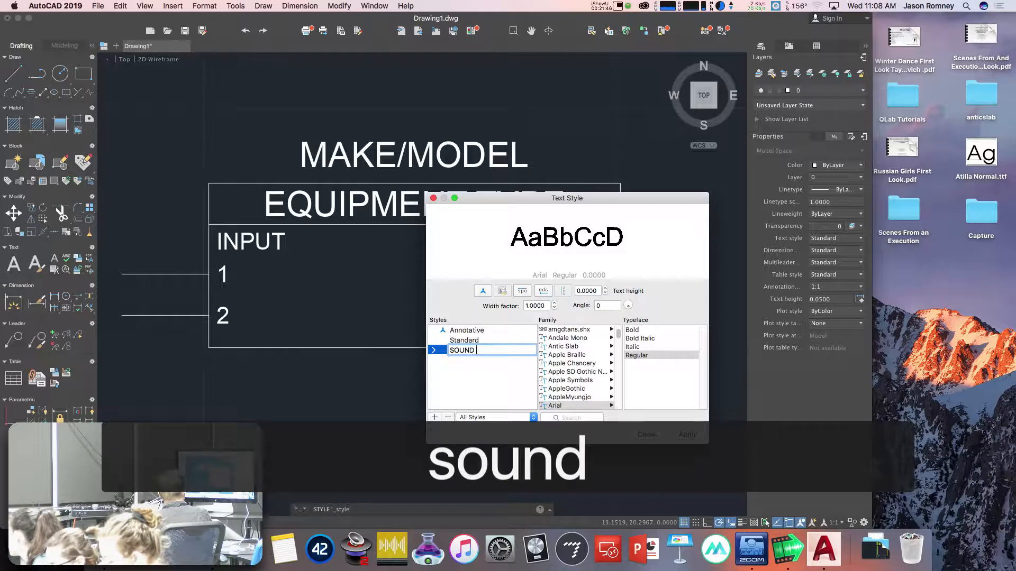
{"action": "type", "text": "MID"}
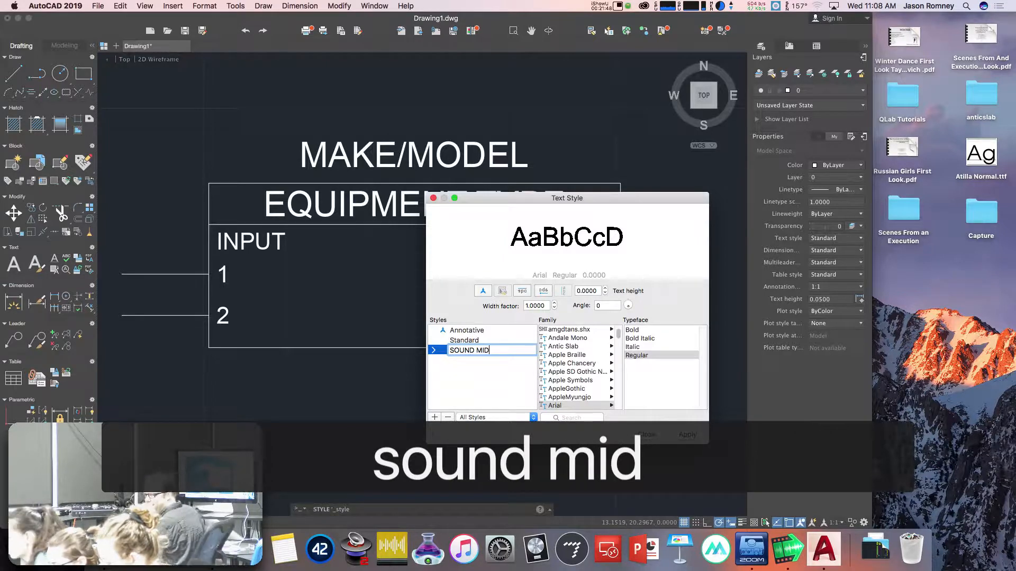
{"action": "type", "text": "D"}
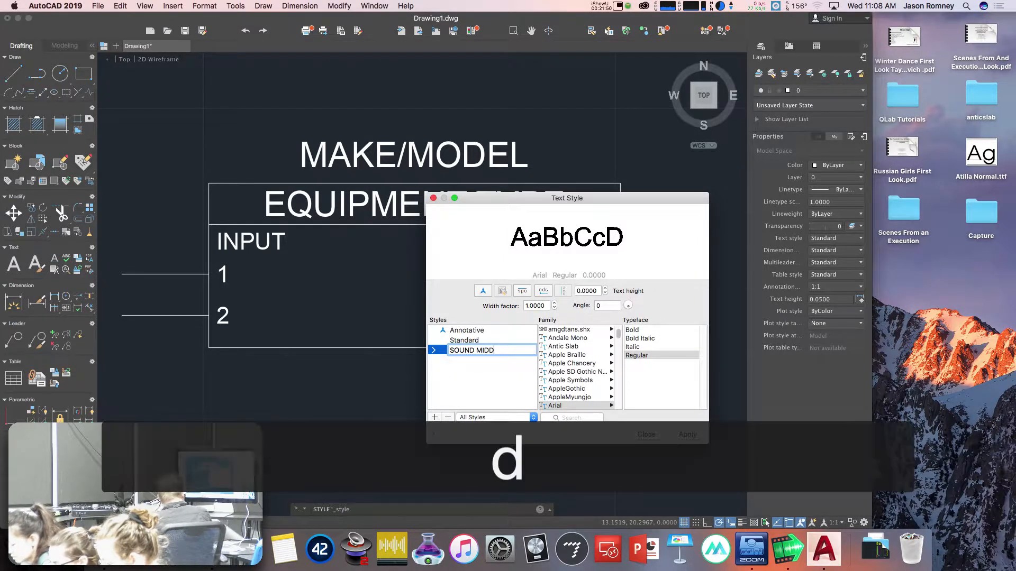
{"action": "type", "text": "LE"}
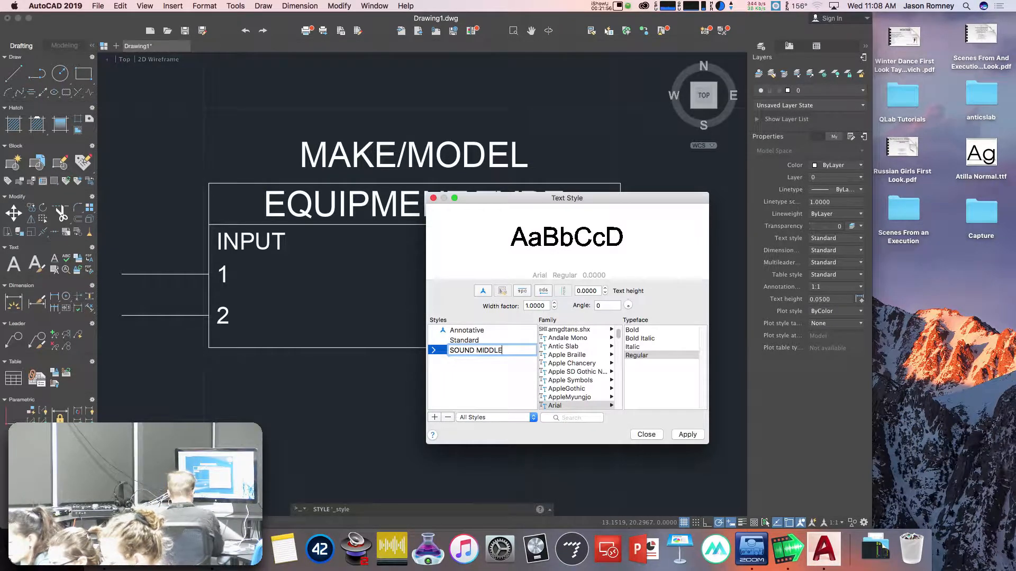
{"action": "key", "text": "Return"}
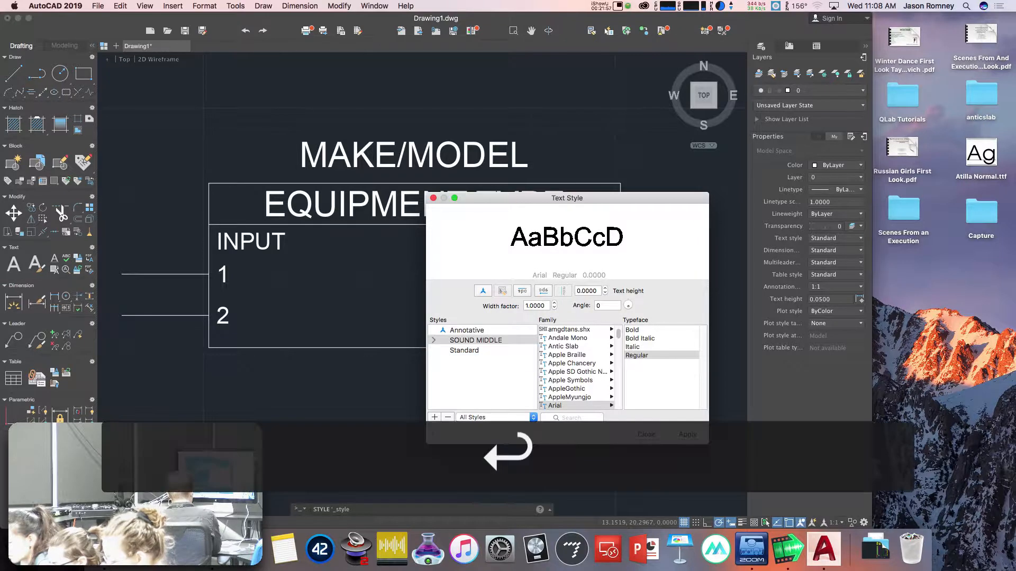
{"action": "left_click", "coordinate": [504, 342]}
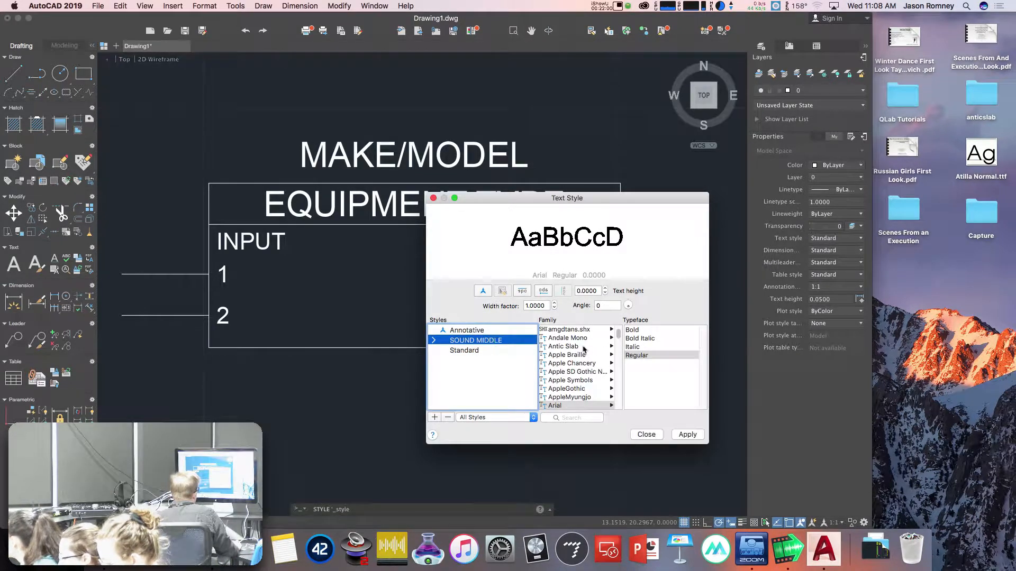
{"action": "left_click_drag", "start_coordinate": [620, 335], "coordinate": [620, 336]}
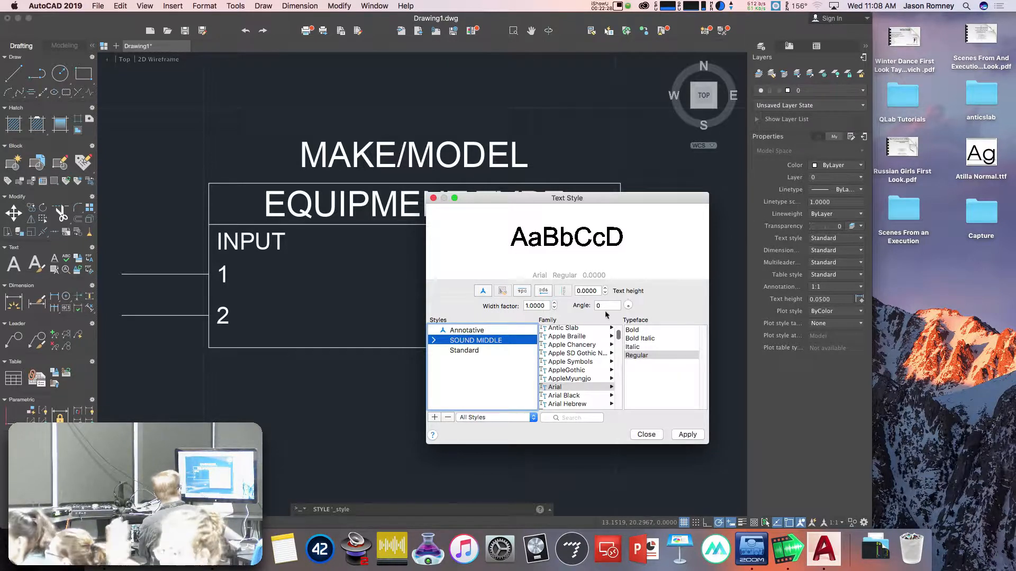
Switch to Finder and open Font Book from the Applications folder.
{"action": "left_click", "coordinate": [105, 549]}
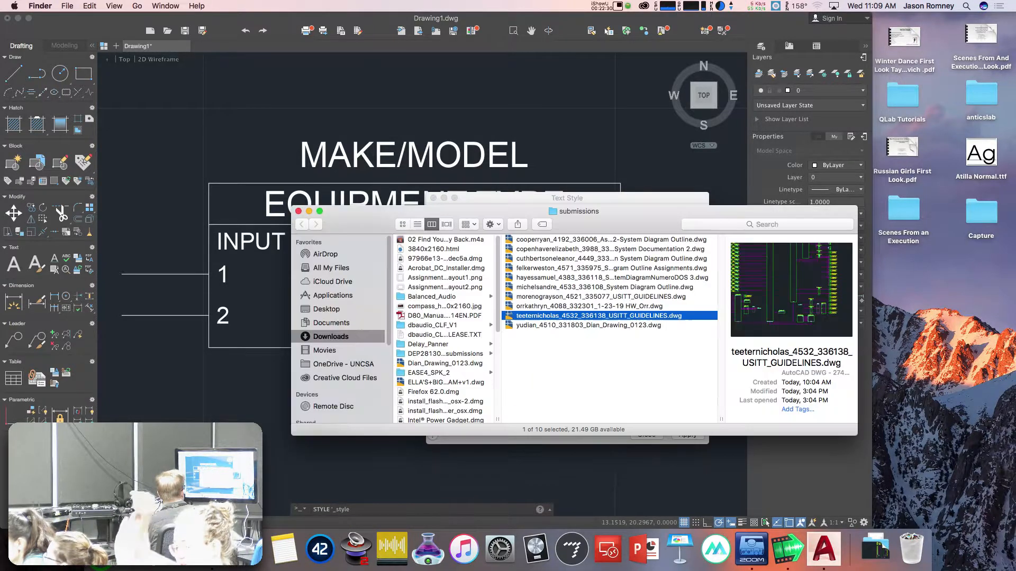
{"action": "left_click", "coordinate": [327, 295]}
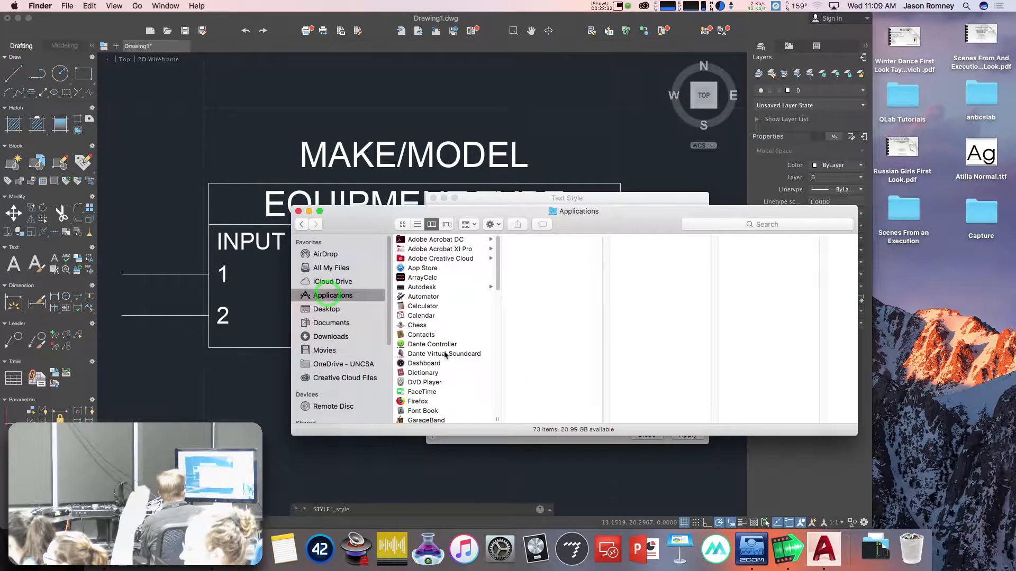
{"action": "left_click", "coordinate": [427, 411]}
{"action": "double_click", "coordinate": [427, 410]}
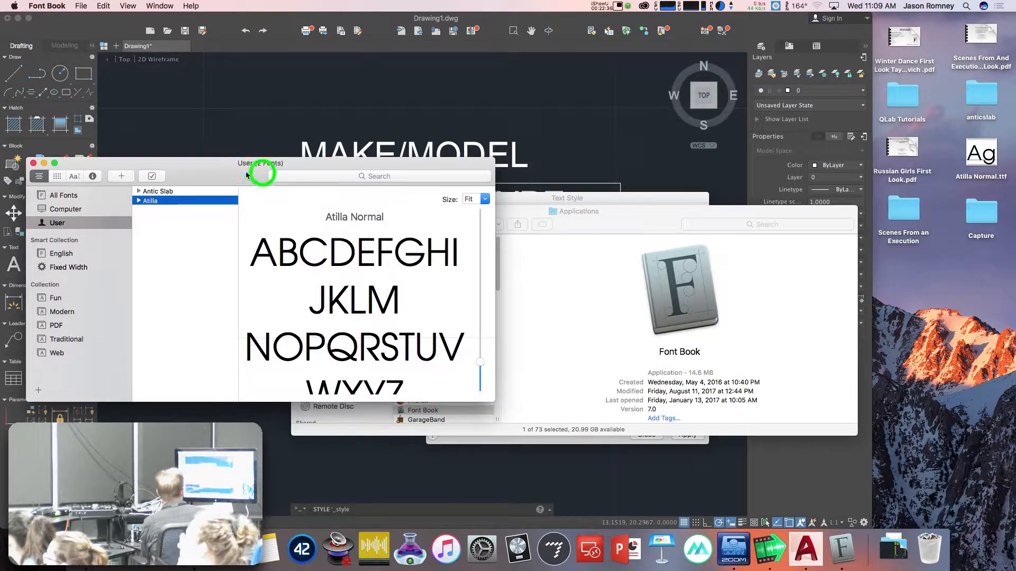
Browse all installed fonts in Font Book and preview the Georgia typeface.
{"action": "left_click_drag", "start_coordinate": [261, 173], "coordinate": [331, 176]}
{"action": "left_click", "coordinate": [128, 199]}
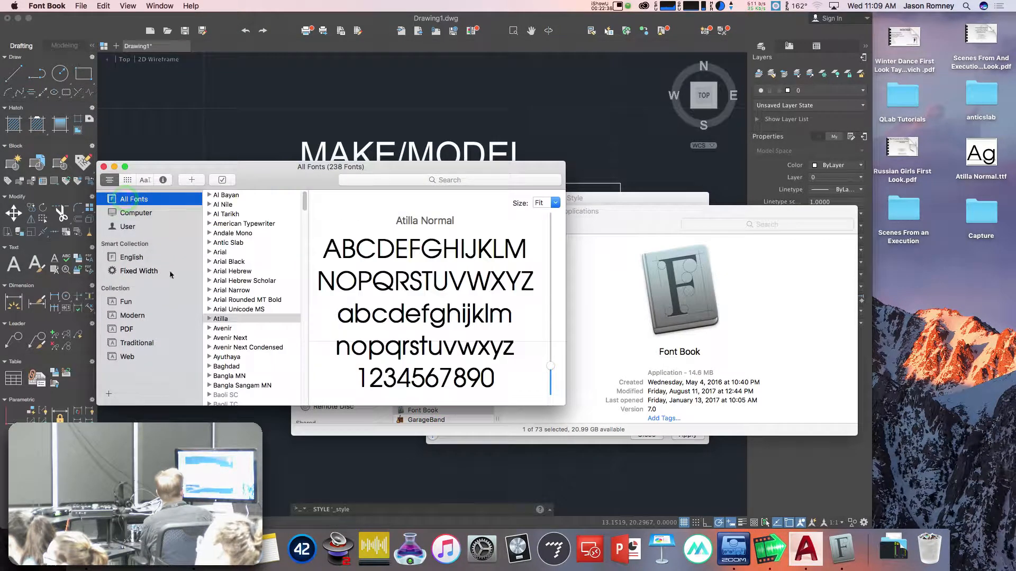
{"action": "scroll", "coordinate": [266, 355], "scroll_direction": "down", "scroll_amount": 8}
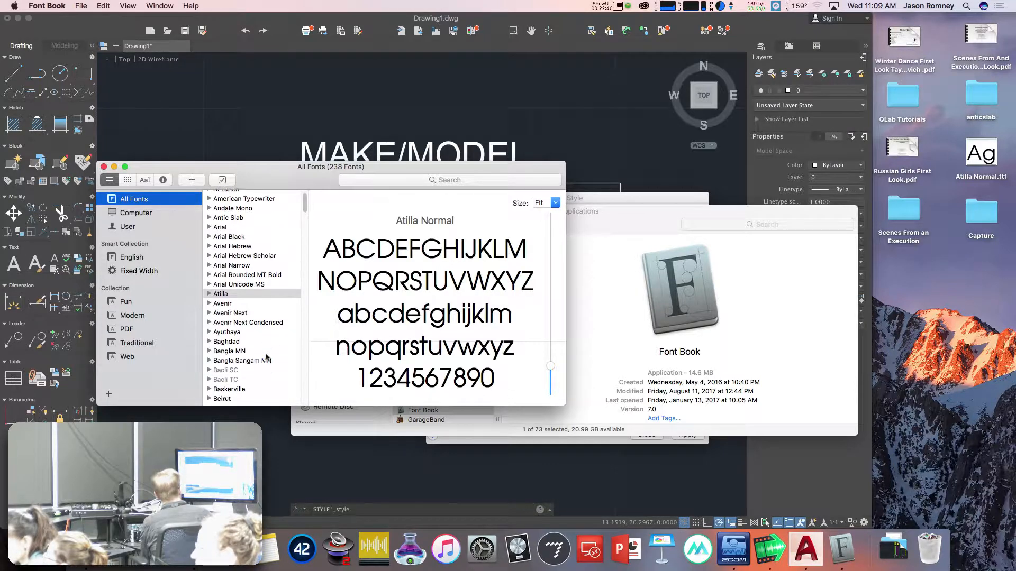
{"action": "scroll", "coordinate": [266, 354], "scroll_direction": "down", "scroll_amount": 6}
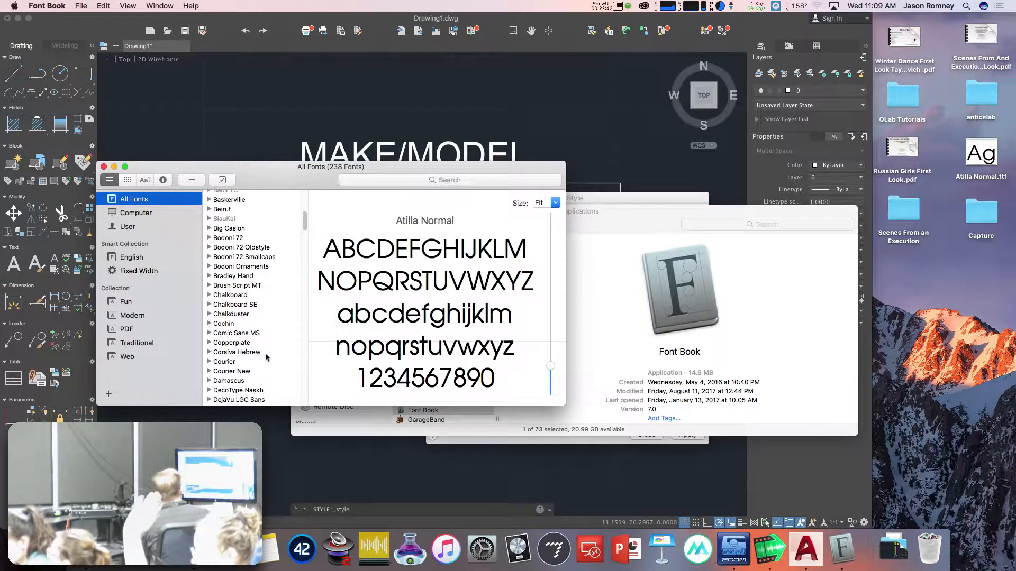
{"action": "scroll", "coordinate": [266, 357], "scroll_direction": "down", "scroll_amount": 1}
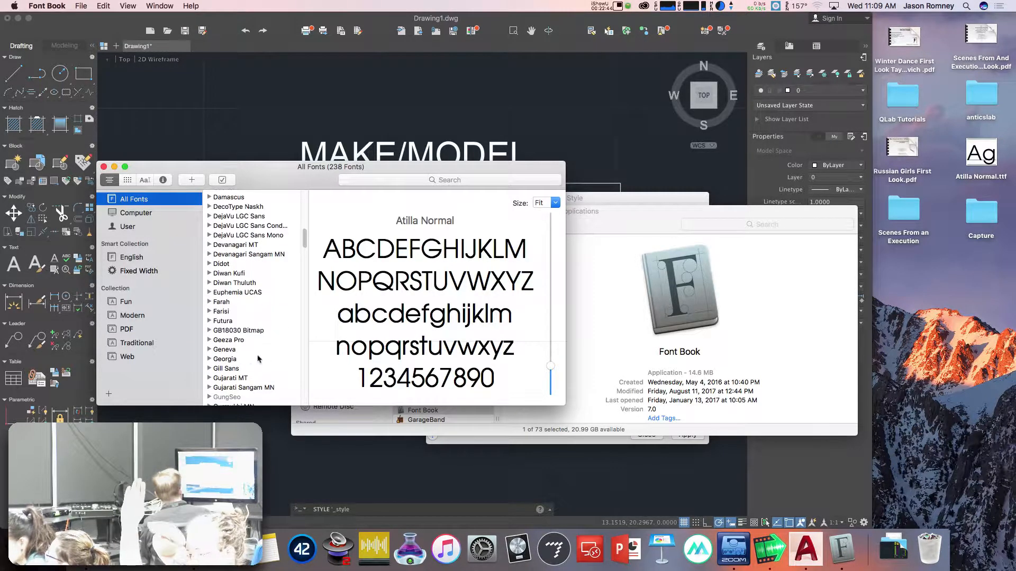
{"action": "left_click", "coordinate": [223, 359]}
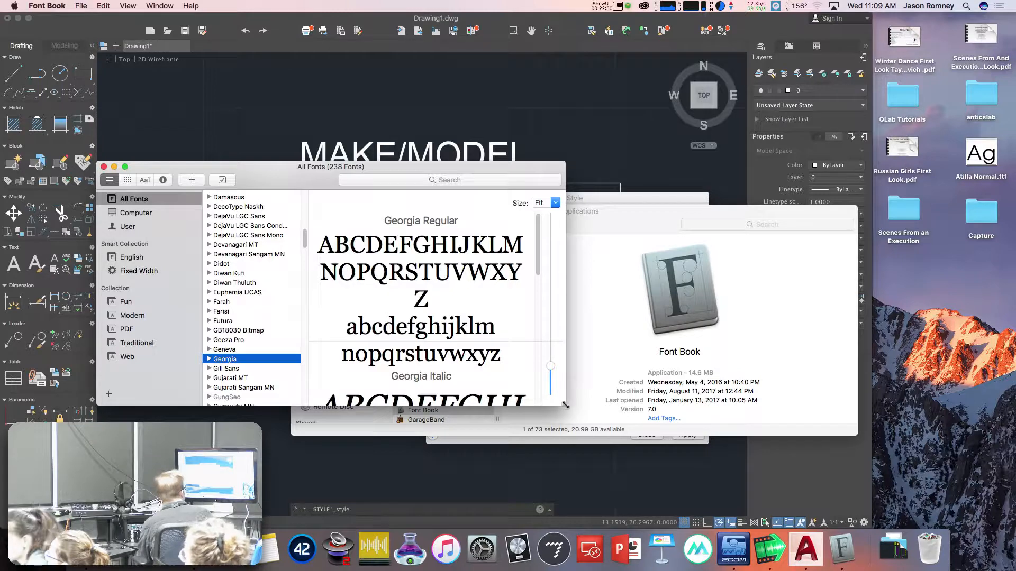
Enlarge the Font Book window, preview the Gill Sans typeface and browse the rest of the font list.
{"action": "left_click_drag", "start_coordinate": [555, 408], "coordinate": [709, 535]}
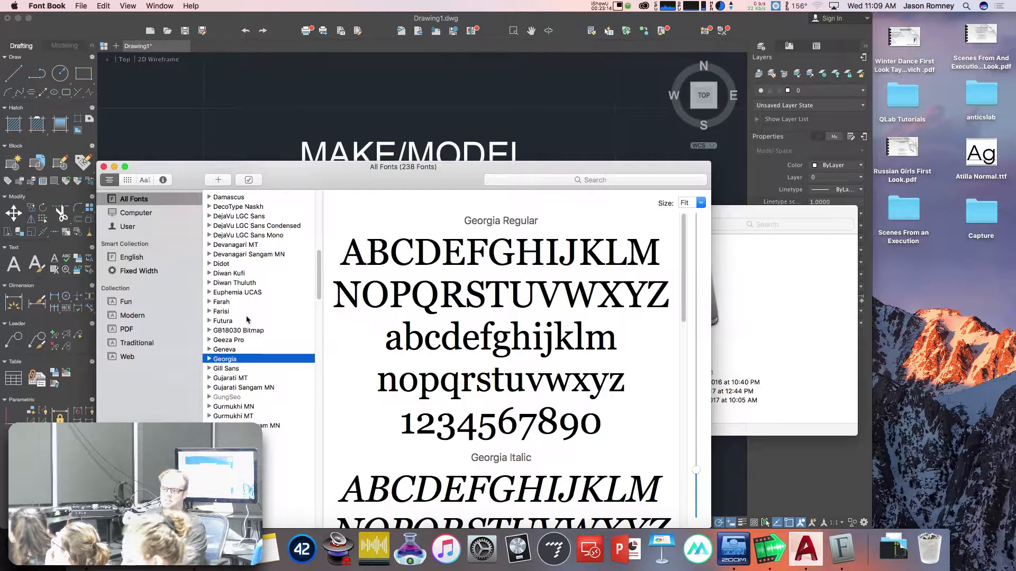
{"action": "left_click", "coordinate": [236, 370]}
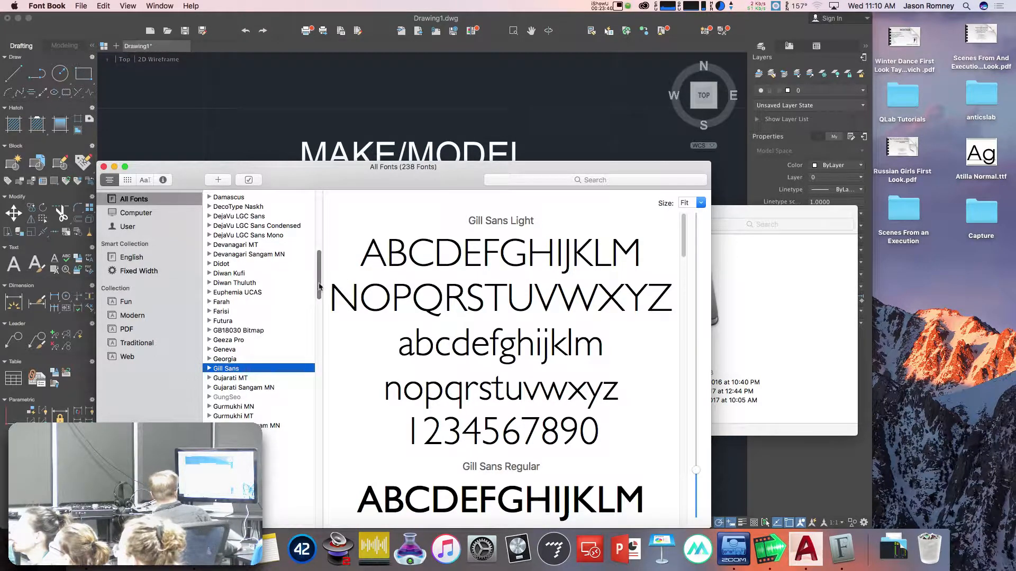
{"action": "mouse_move", "coordinate": [319, 292]}
{"action": "left_mouse_down"}
{"action": "mouse_move", "coordinate": [319, 426]}
{"action": "mouse_move", "coordinate": [323, 300]}
{"action": "left_mouse_up"}
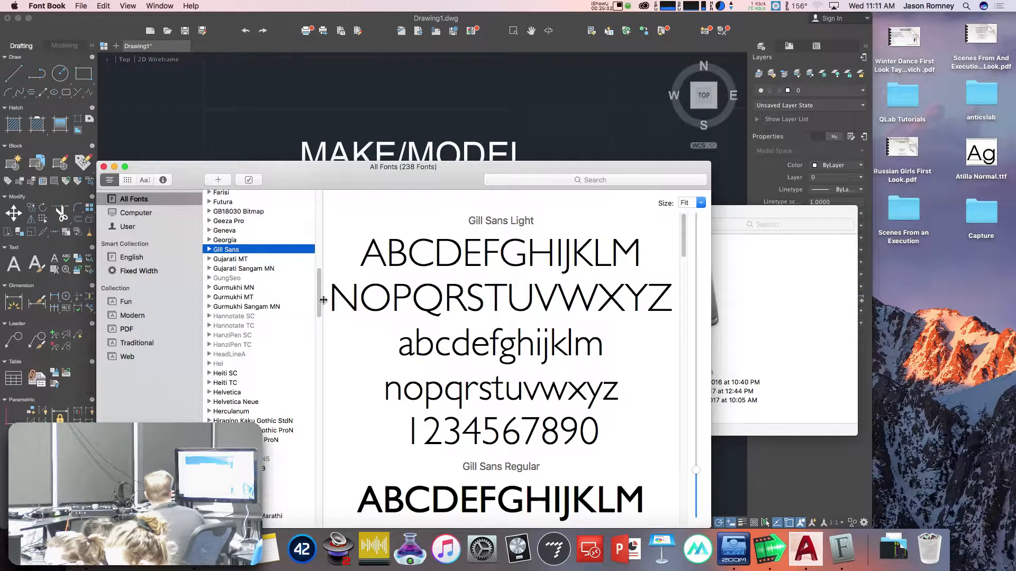
{"action": "left_click_drag", "start_coordinate": [318, 311], "coordinate": [318, 221]}
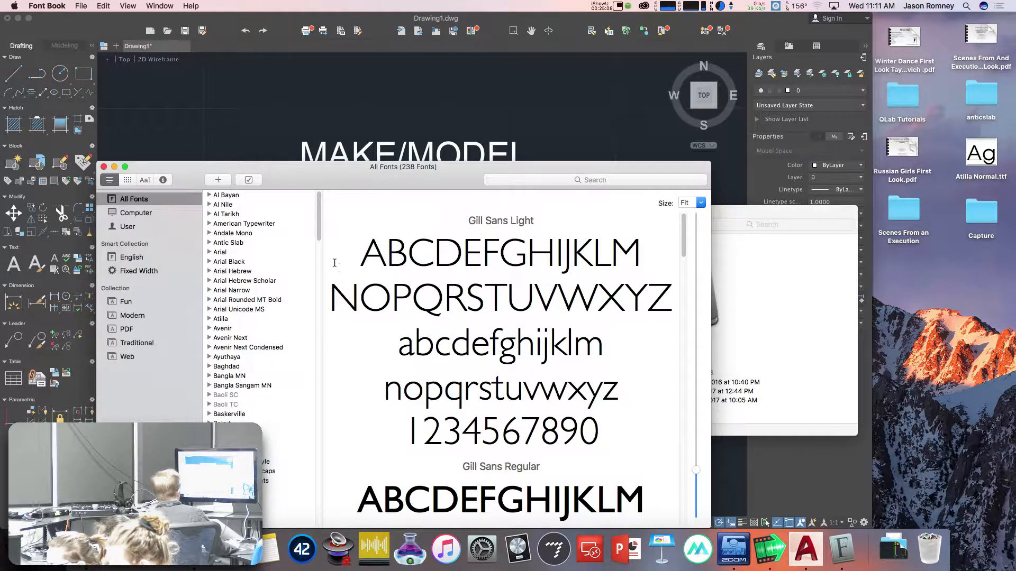
Preview the Arial typeface and its variants at sample sizes 9 and 42.
{"action": "left_click", "coordinate": [220, 253]}
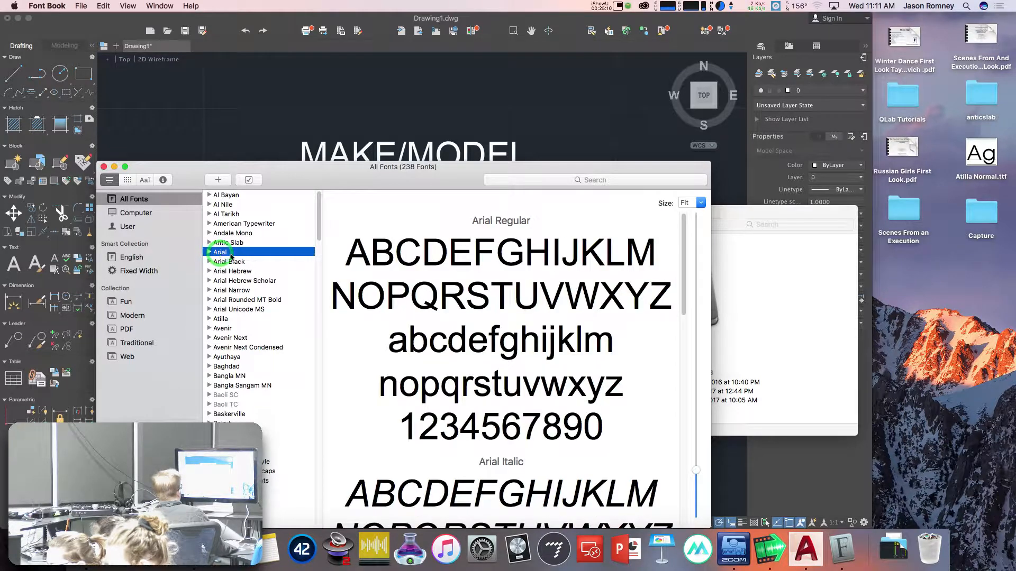
{"action": "mouse_move", "coordinate": [685, 243]}
{"action": "left_mouse_down"}
{"action": "mouse_move", "coordinate": [687, 363]}
{"action": "mouse_move", "coordinate": [688, 233]}
{"action": "left_mouse_up"}
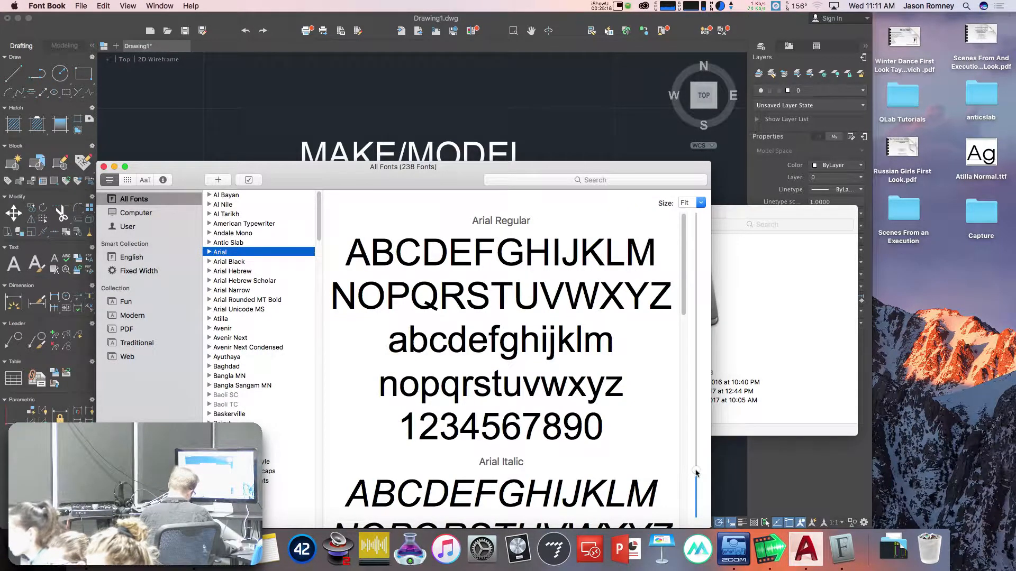
{"action": "left_click_drag", "start_coordinate": [696, 472], "coordinate": [689, 550]}
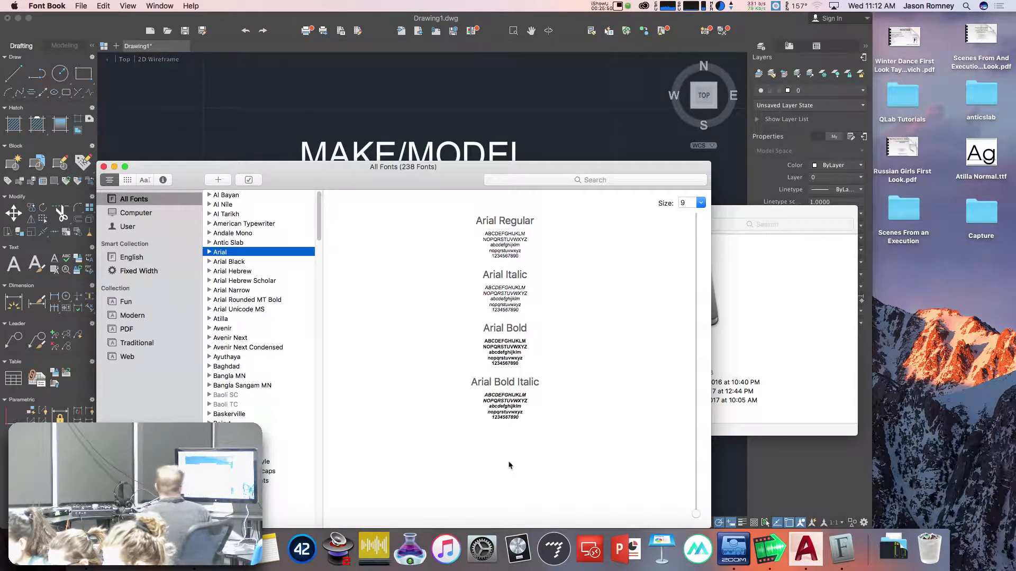
{"action": "left_click_drag", "start_coordinate": [695, 513], "coordinate": [697, 480]}
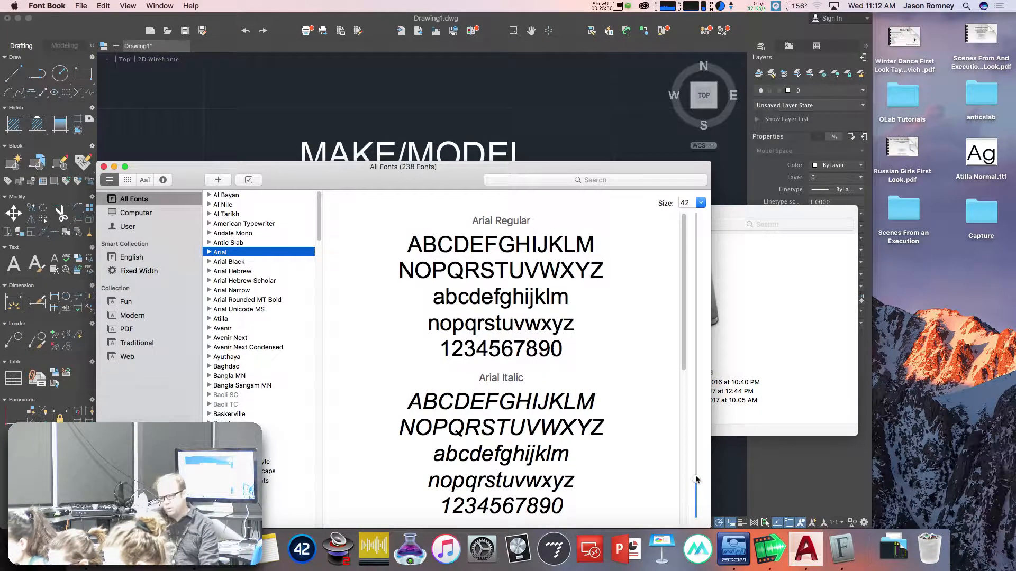
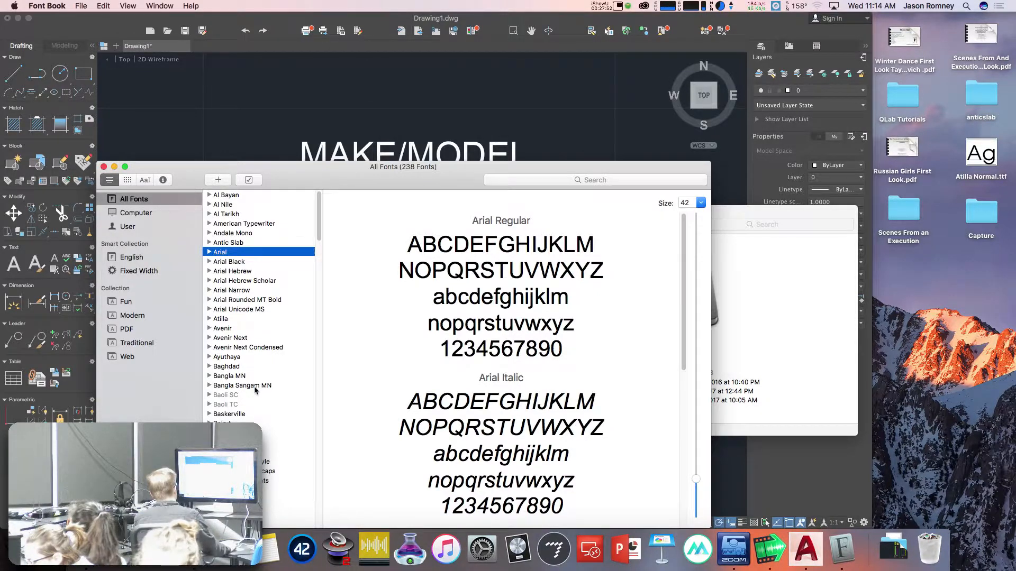
Switch back to AutoCAD and set the SOUND MIDDLE text style's font family to romans.shx.
{"action": "key", "text": "super+Tab"}
{"action": "key", "text": "super+Tab"}
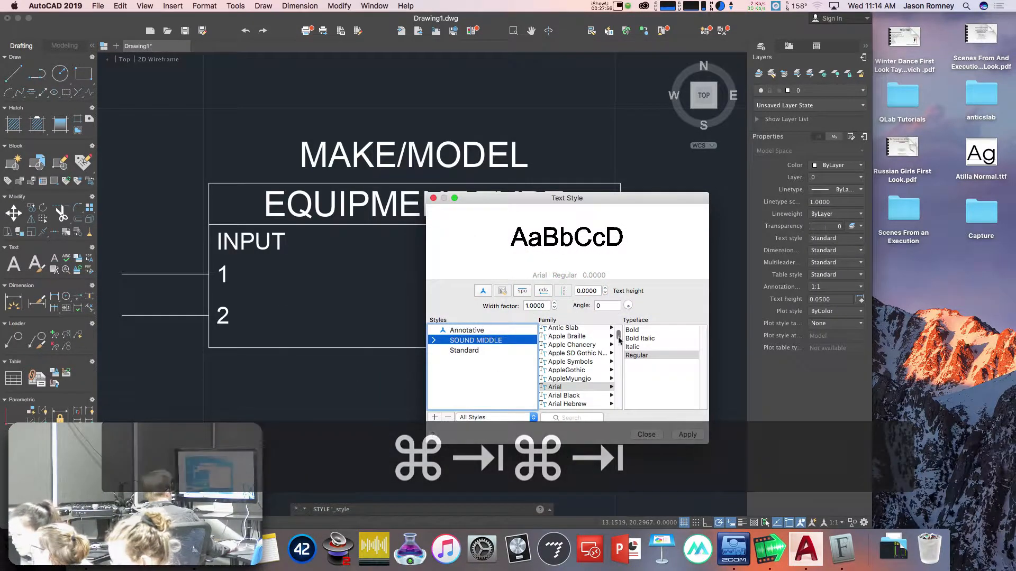
{"action": "left_click_drag", "start_coordinate": [618, 335], "coordinate": [619, 333]}
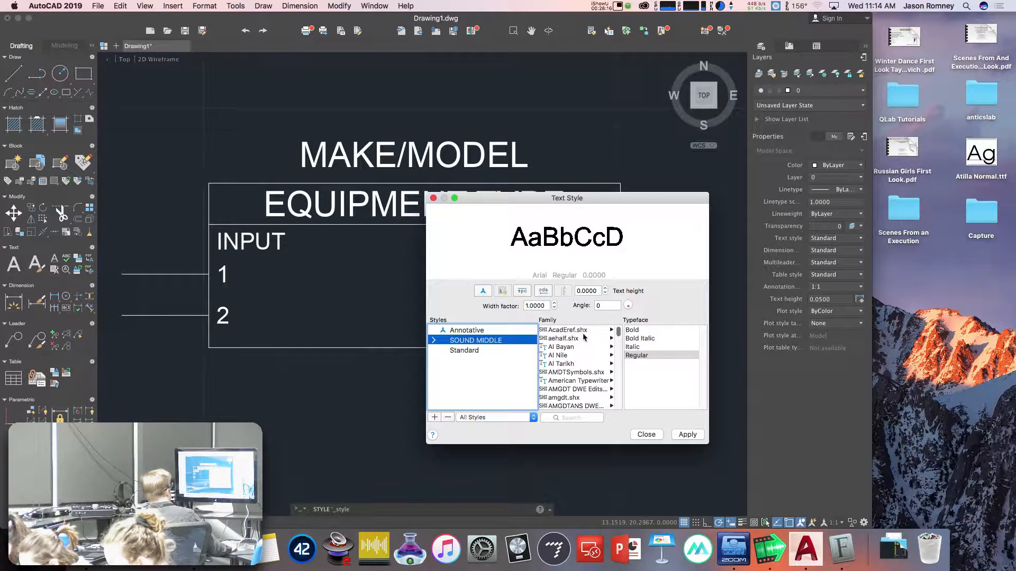
{"action": "mouse_move", "coordinate": [619, 331]}
{"action": "left_mouse_down"}
{"action": "mouse_move", "coordinate": [621, 344]}
{"action": "mouse_move", "coordinate": [618, 326]}
{"action": "left_mouse_up"}
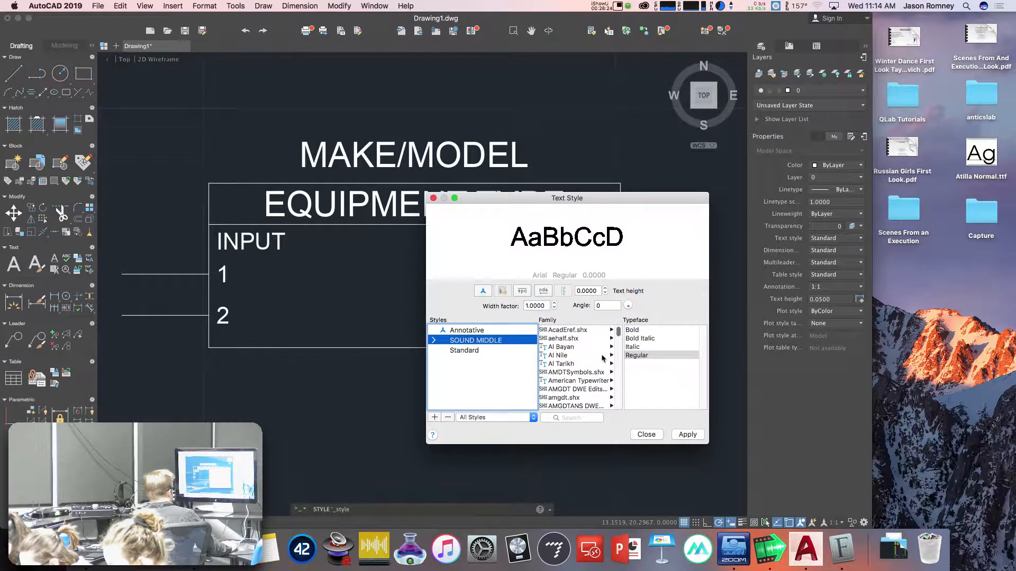
{"action": "left_click_drag", "start_coordinate": [618, 333], "coordinate": [623, 358]}
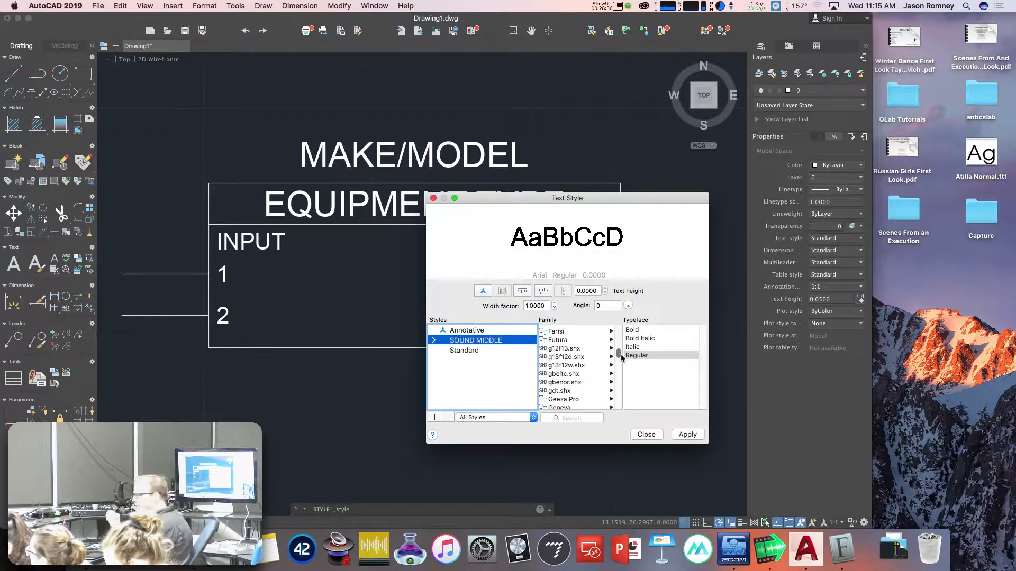
{"action": "left_click_drag", "start_coordinate": [622, 357], "coordinate": [621, 373]}
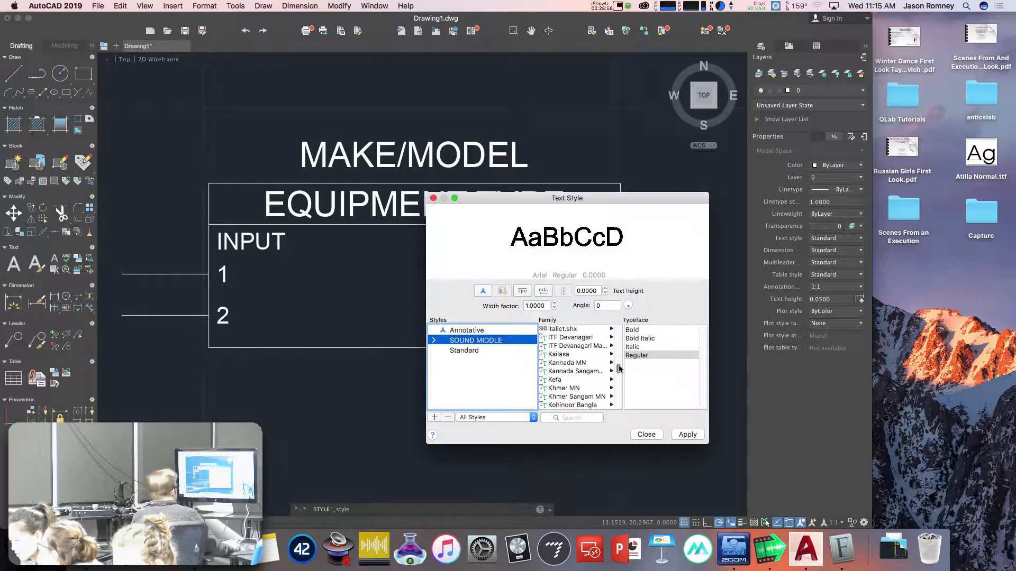
{"action": "left_click_drag", "start_coordinate": [620, 369], "coordinate": [620, 382]}
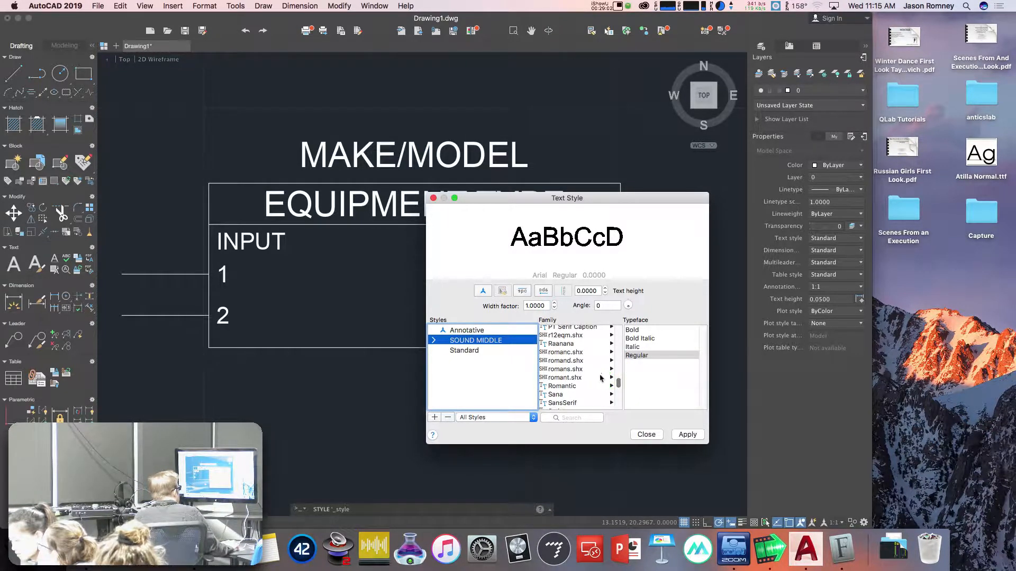
{"action": "left_click", "coordinate": [561, 369]}
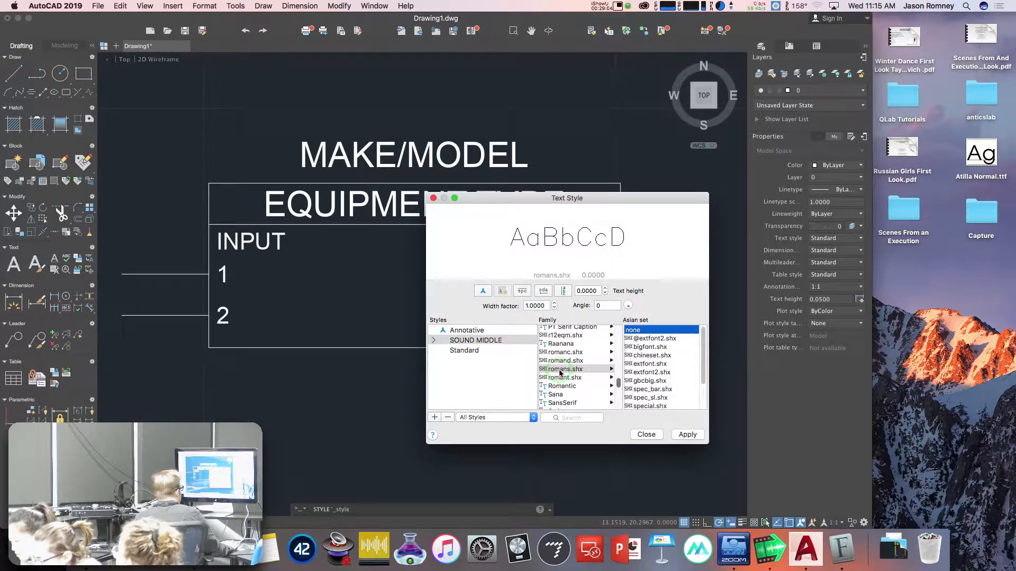
Compare the romand.shx, romanc.shx and romant.shx fonts with romans.shx in the style preview, ending on romans.shx.
{"action": "left_click", "coordinate": [544, 371]}
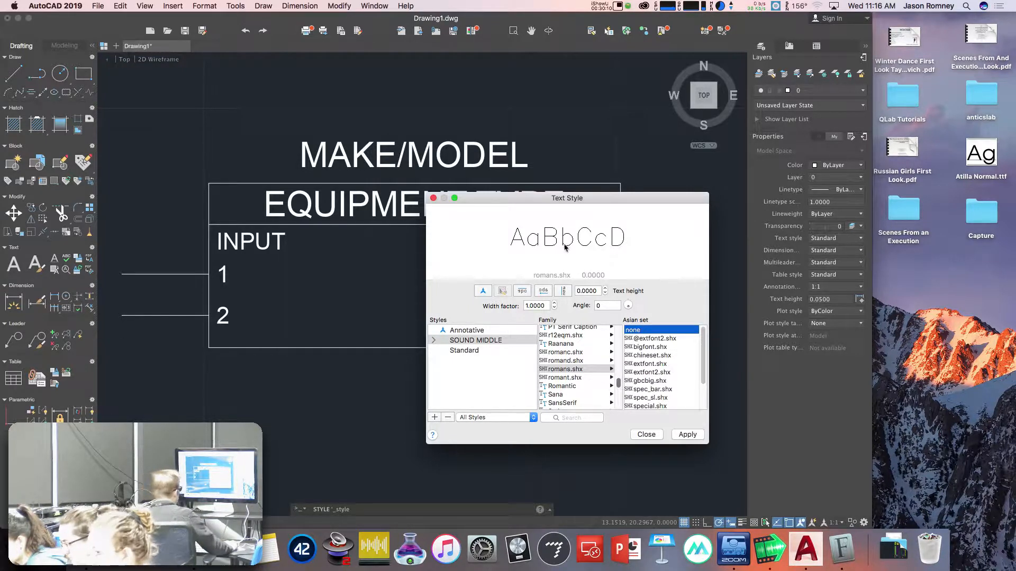
{"action": "left_click", "coordinate": [555, 371]}
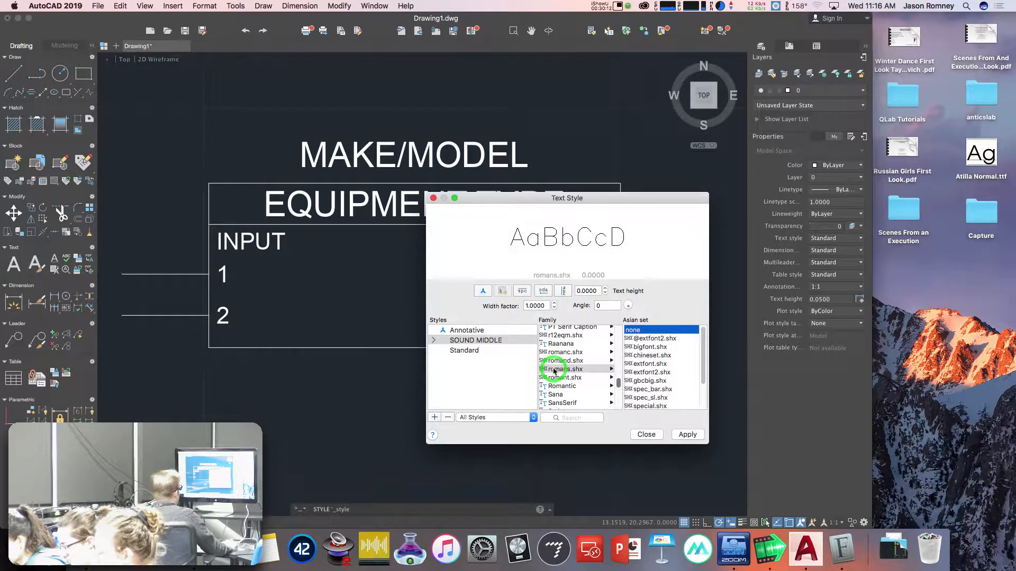
{"action": "left_click", "coordinate": [551, 361]}
{"action": "left_click", "coordinate": [551, 352]}
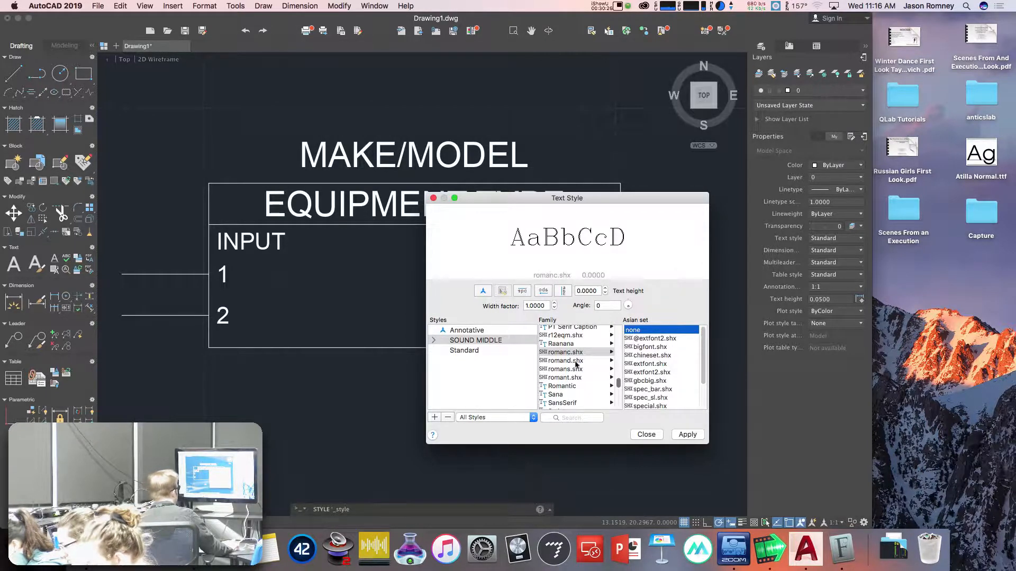
{"action": "left_click", "coordinate": [576, 361]}
{"action": "left_click", "coordinate": [573, 369]}
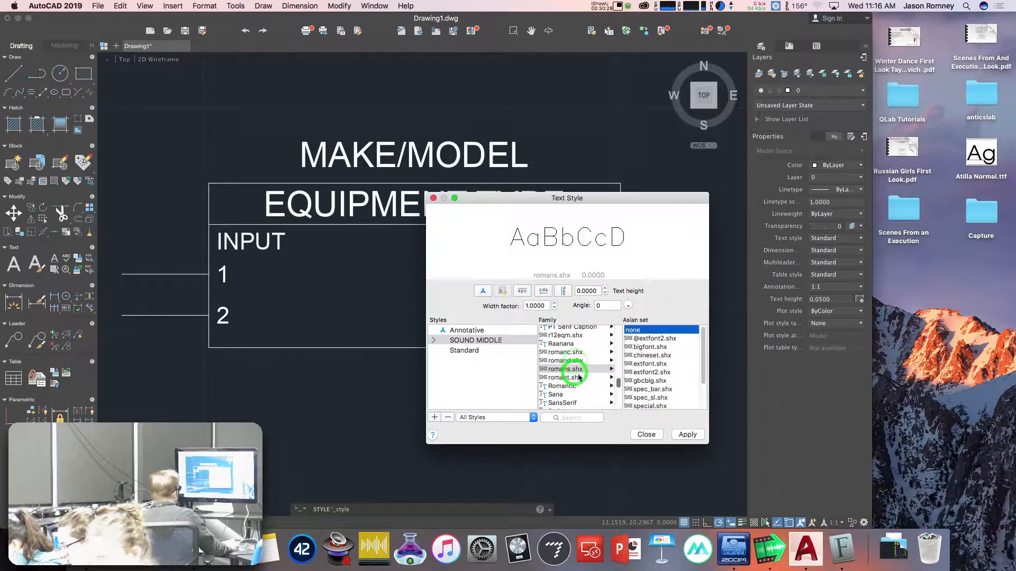
{"action": "left_click", "coordinate": [573, 379]}
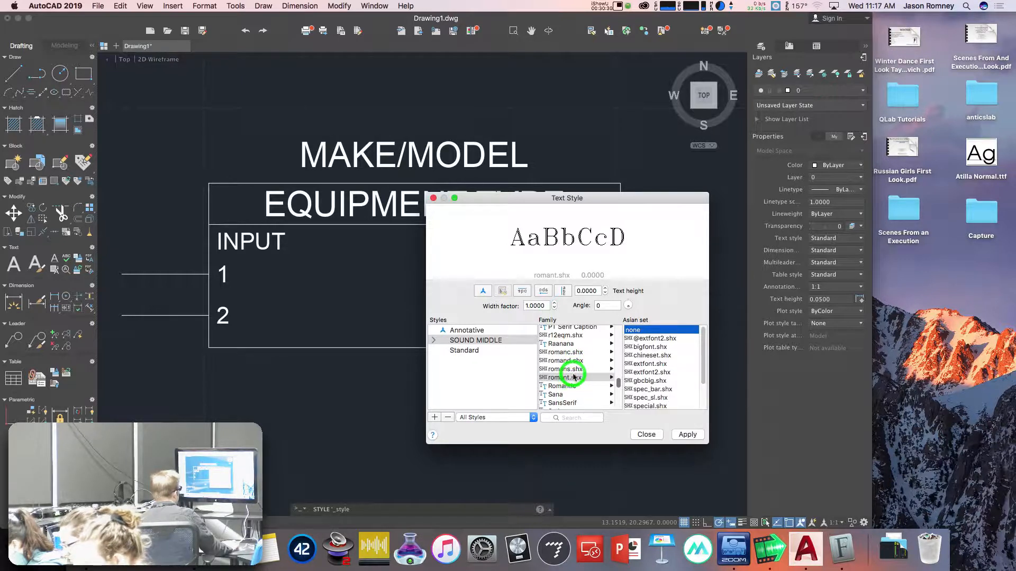
{"action": "left_click", "coordinate": [572, 371]}
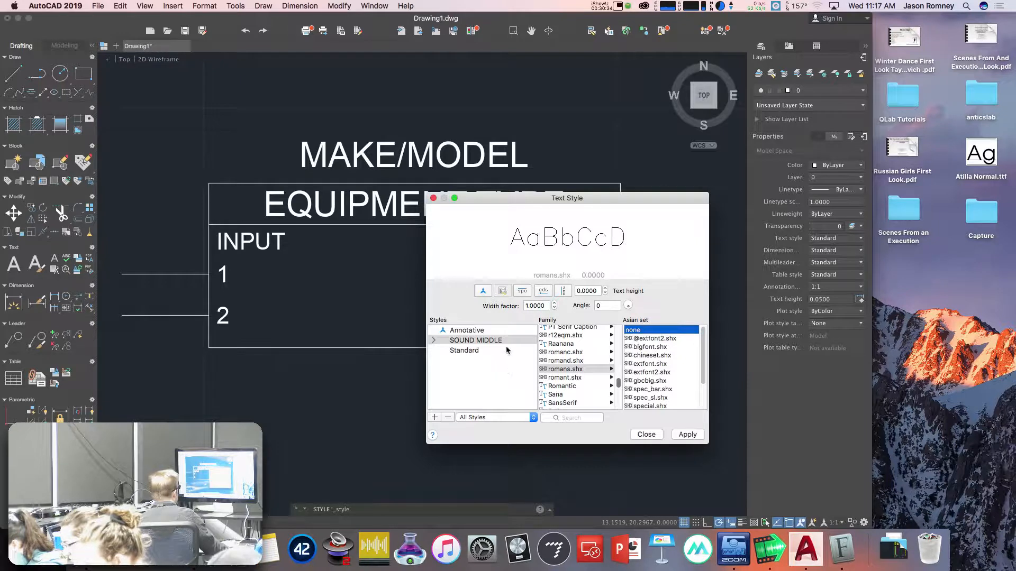
Set the SOUND MIDDLE text height to 0.15 and apply the style changes.
{"action": "left_click", "coordinate": [582, 290]}
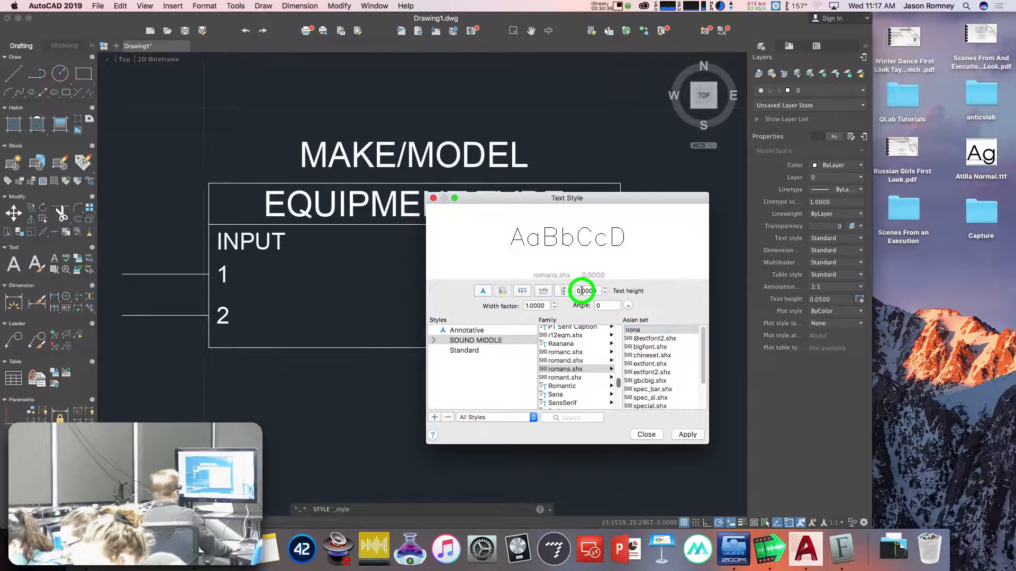
{"action": "double_click", "coordinate": [588, 290]}
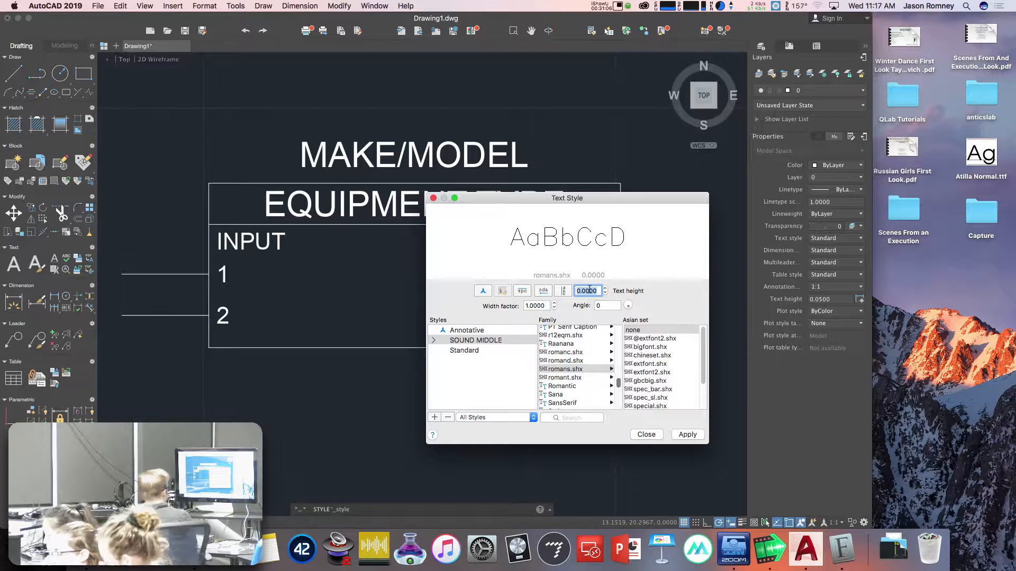
{"action": "type", "text": "0."}
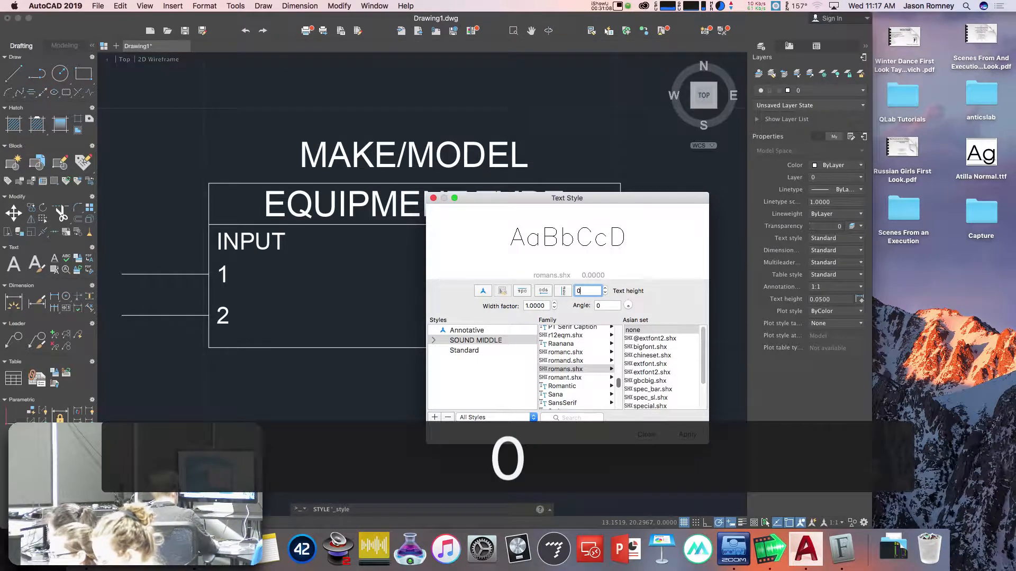
{"action": "type", "text": "15"}
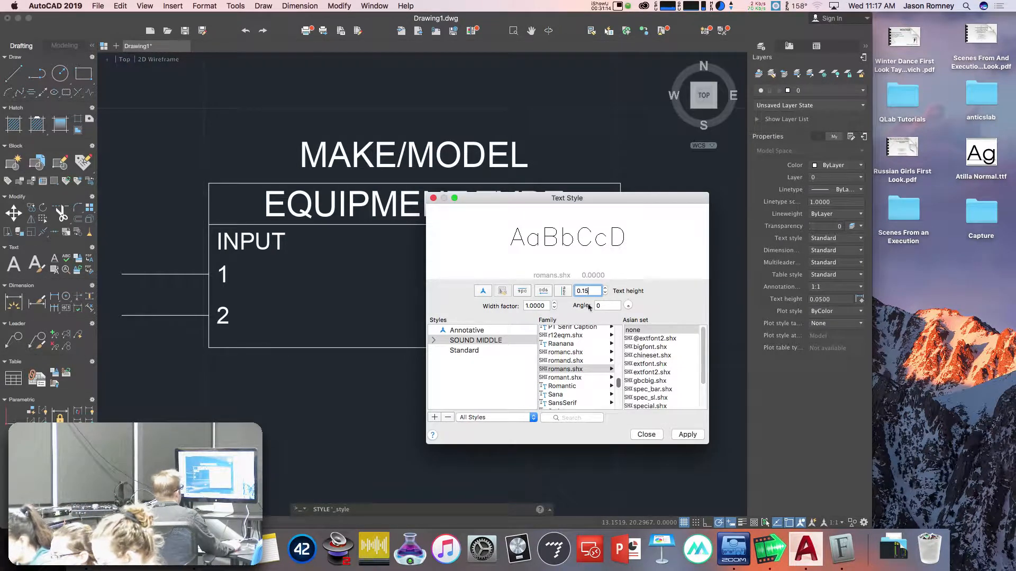
{"action": "left_click", "coordinate": [689, 434]}
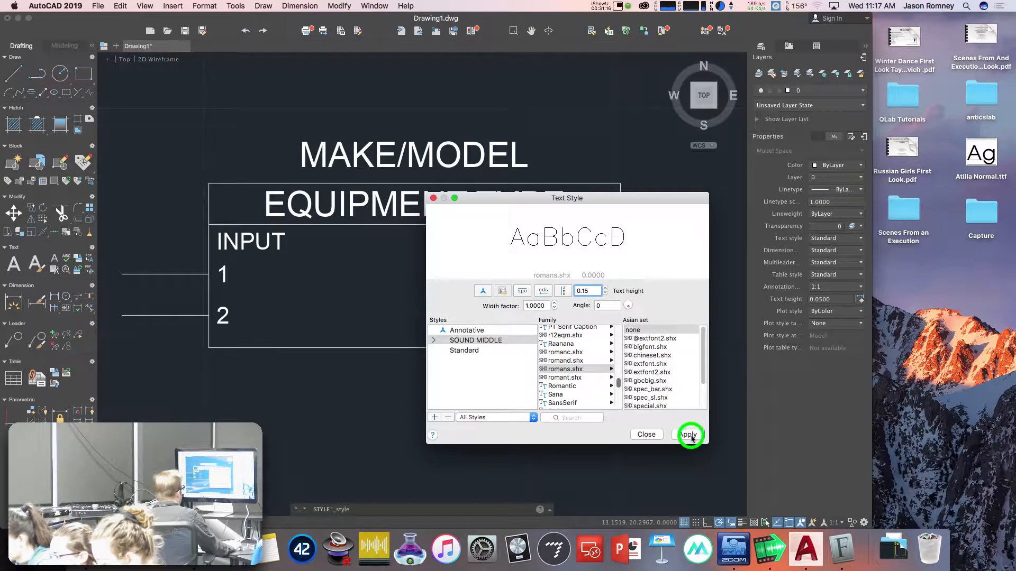
Create another text style named SOUND SMALL with the romans.shx font family.
{"action": "left_click", "coordinate": [434, 417]}
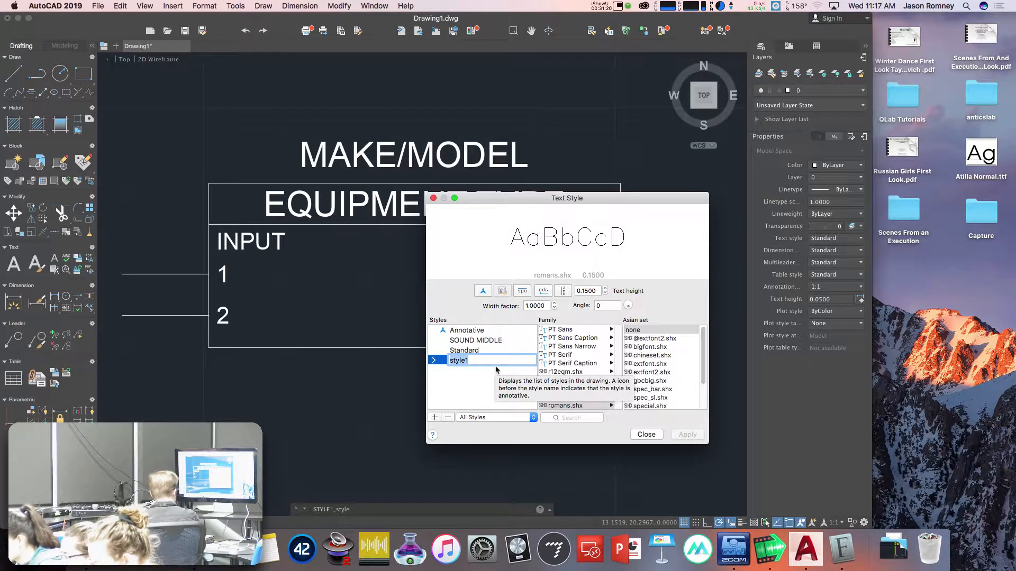
{"action": "type", "text": "sound"}
{"action": "key", "text": "BackSpace"}
{"action": "key", "text": "BackSpace"}
{"action": "key", "text": "BackSpace"}
{"action": "key", "text": "BackSpace"}
{"action": "key", "text": "BackSpace"}
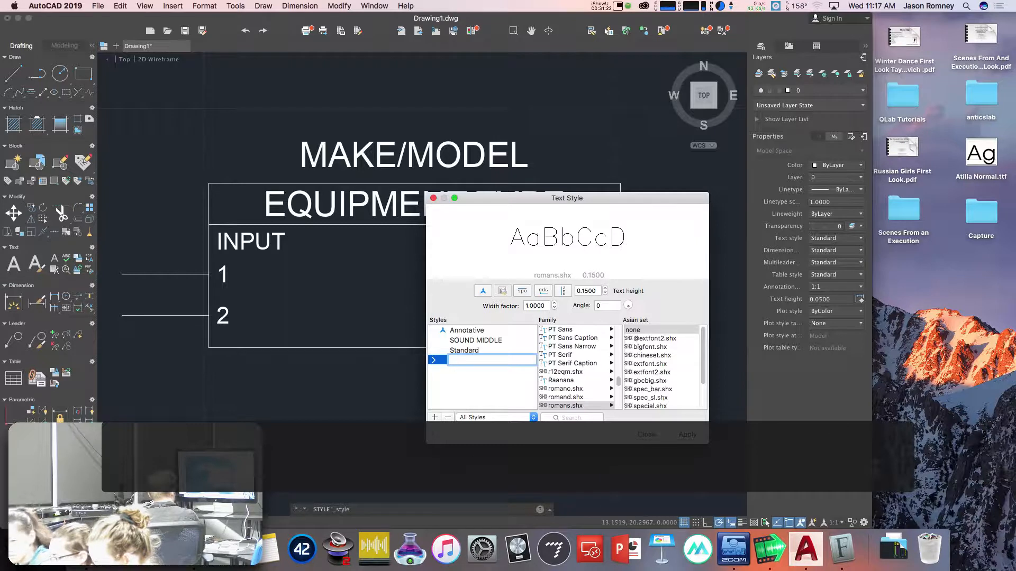
{"action": "type", "text": "SOUND SMALL"}
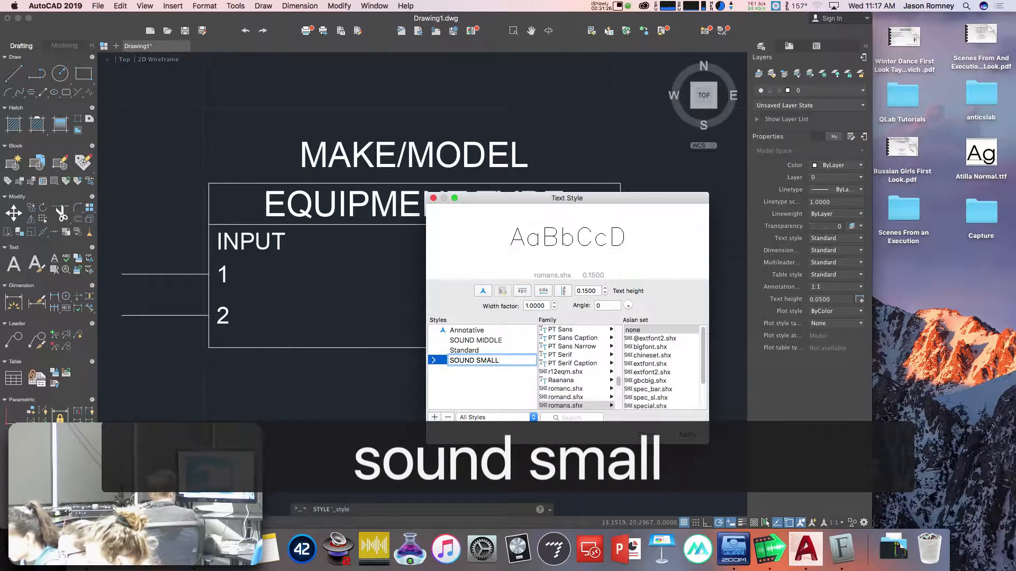
{"action": "left_click", "coordinate": [580, 406]}
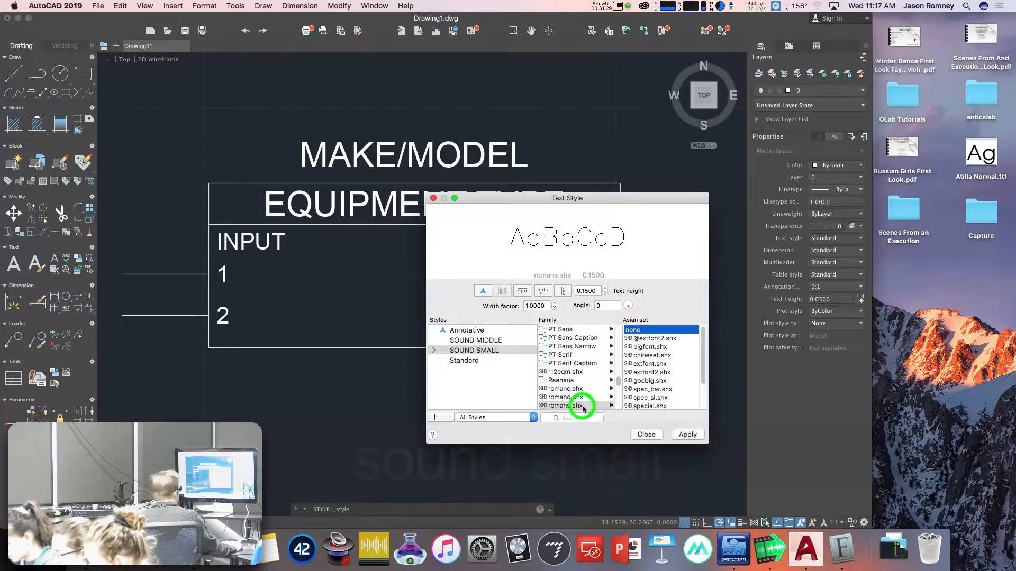
Set the SOUND SMALL text style's height to 0.100, apply it and close the text style settings.
{"action": "left_click", "coordinate": [587, 291]}
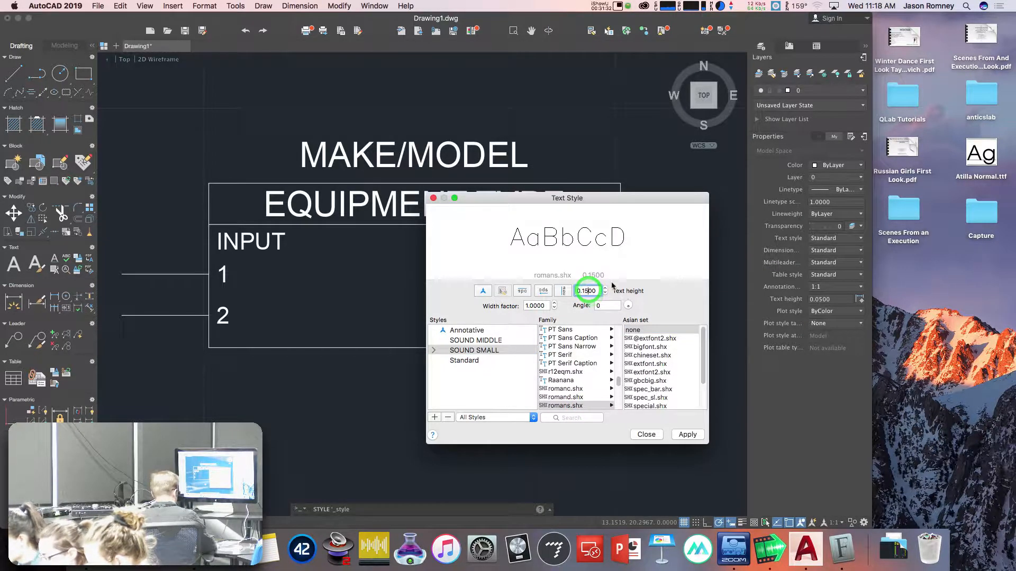
{"action": "key", "text": "BackSpace"}
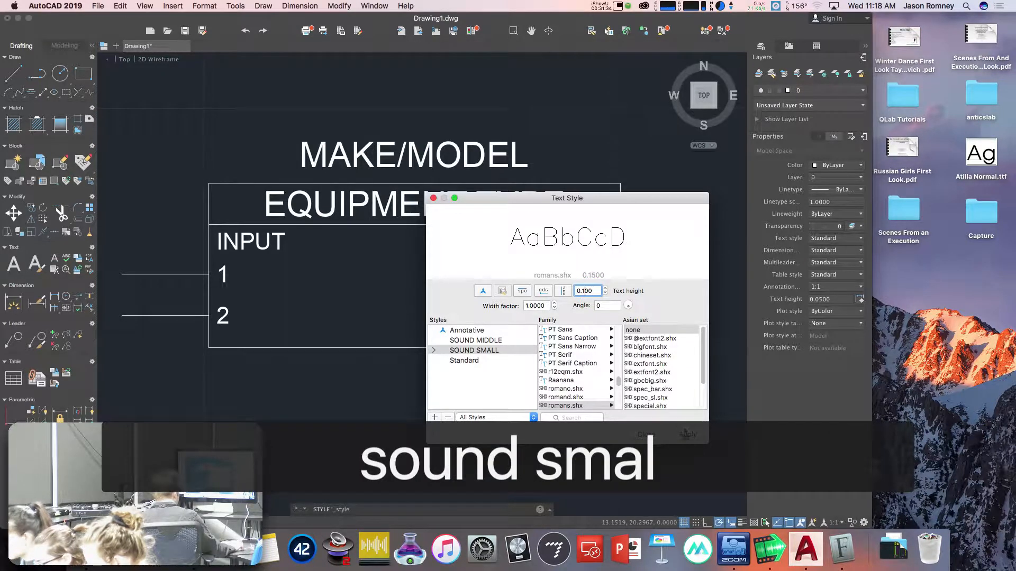
{"action": "left_click", "coordinate": [685, 435]}
{"action": "left_click", "coordinate": [642, 435]}
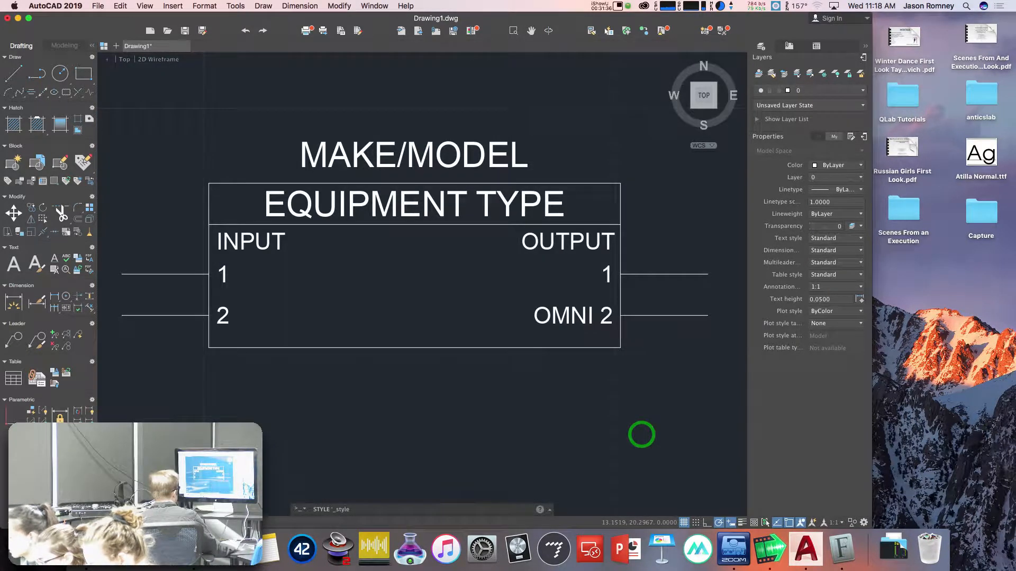
Erase the MAKE/MODEL text above the box and the EQUIPMENT TYPE text in its header row.
{"action": "left_click", "coordinate": [339, 152]}
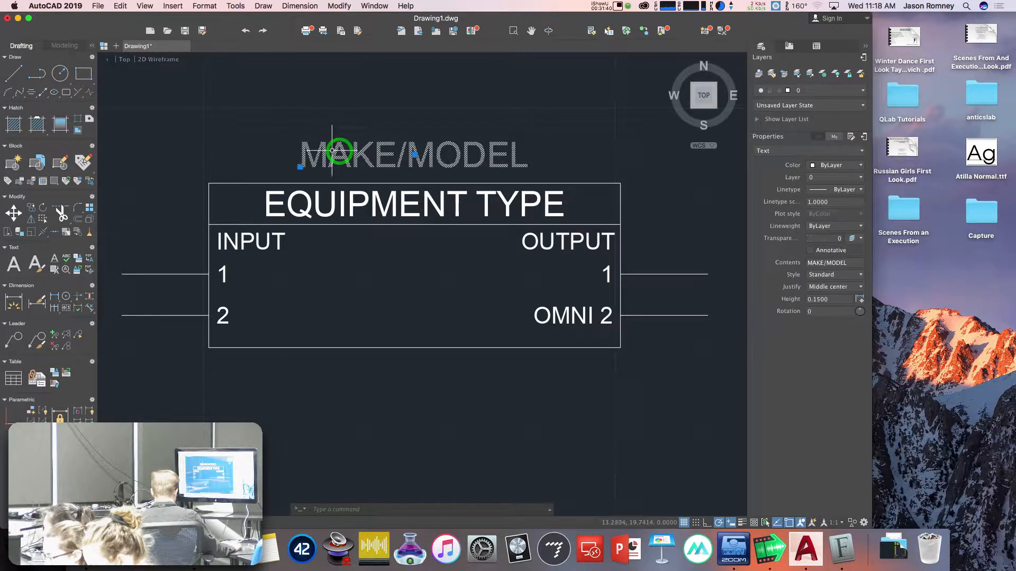
{"action": "key", "text": "e"}
{"action": "key", "text": "Return"}
{"action": "left_click", "coordinate": [382, 208]}
{"action": "key", "text": "e"}
{"action": "key", "text": "Return"}
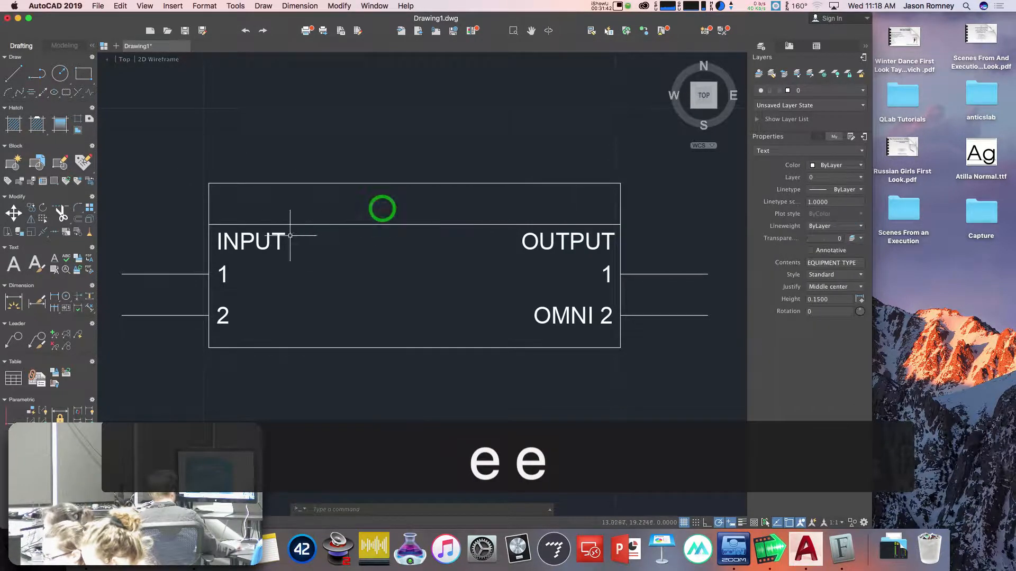
Try to erase everything inside the box with one selection window starting beside the header row, and undo that erasure.
{"action": "left_click", "coordinate": [194, 208]}
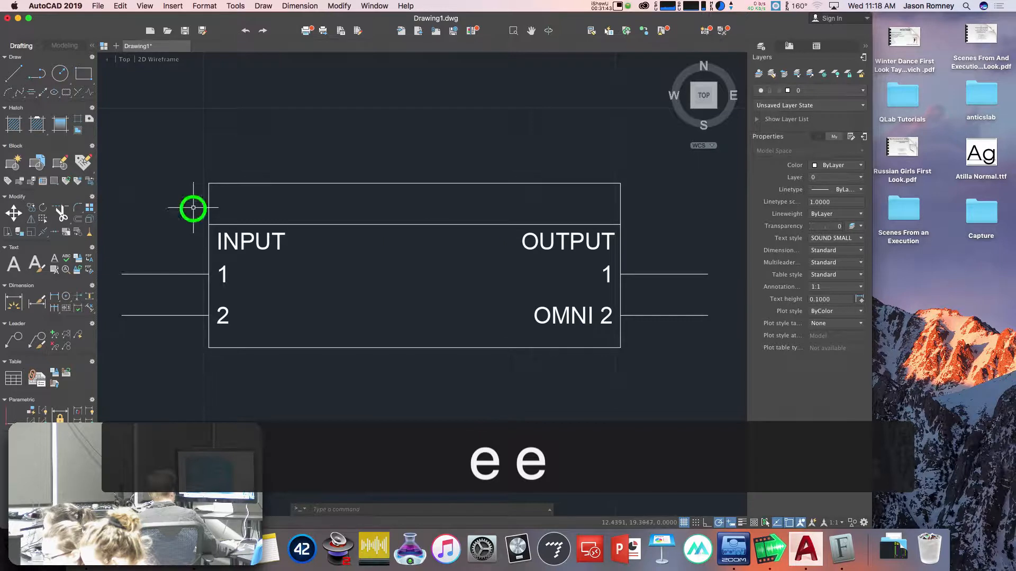
{"action": "left_click", "coordinate": [657, 337]}
{"action": "type", "text": "e"}
{"action": "key", "text": "Return"}
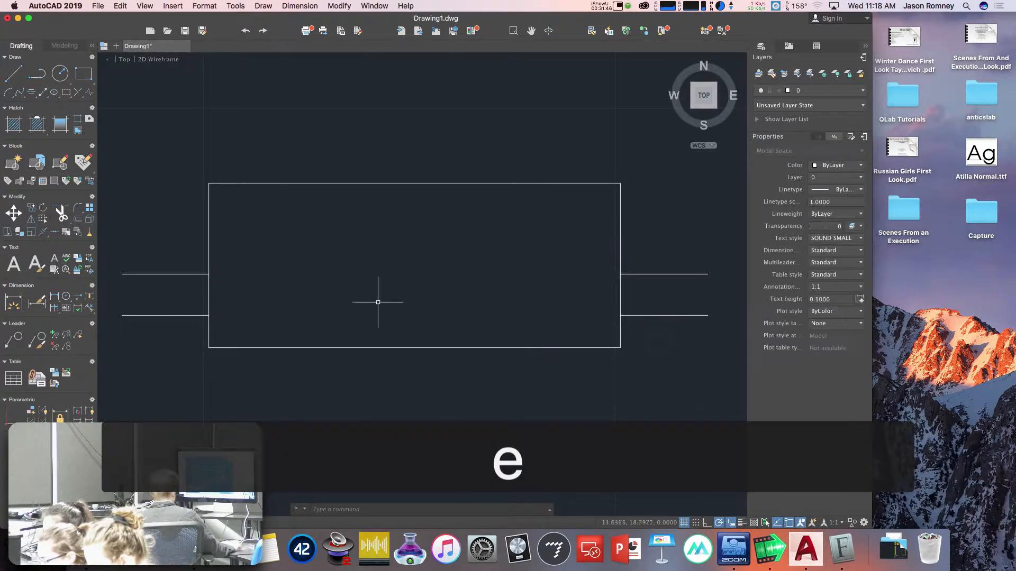
{"action": "key", "text": "super+z"}
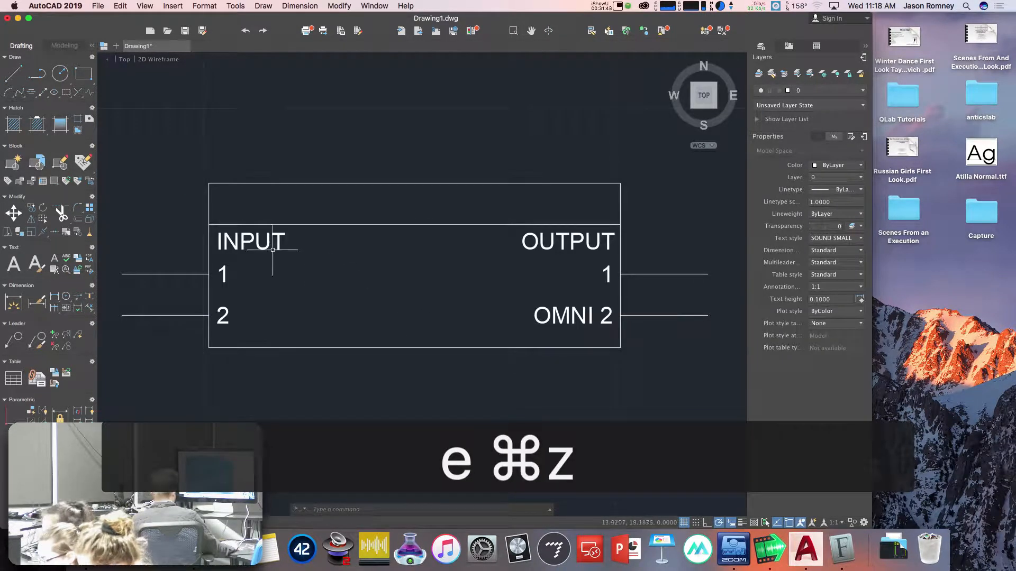
Erase the INPUT, OUTPUT, 1, 2 and OMNI 2 labels inside the box, keeping the header divider line.
{"action": "left_click", "coordinate": [188, 228]}
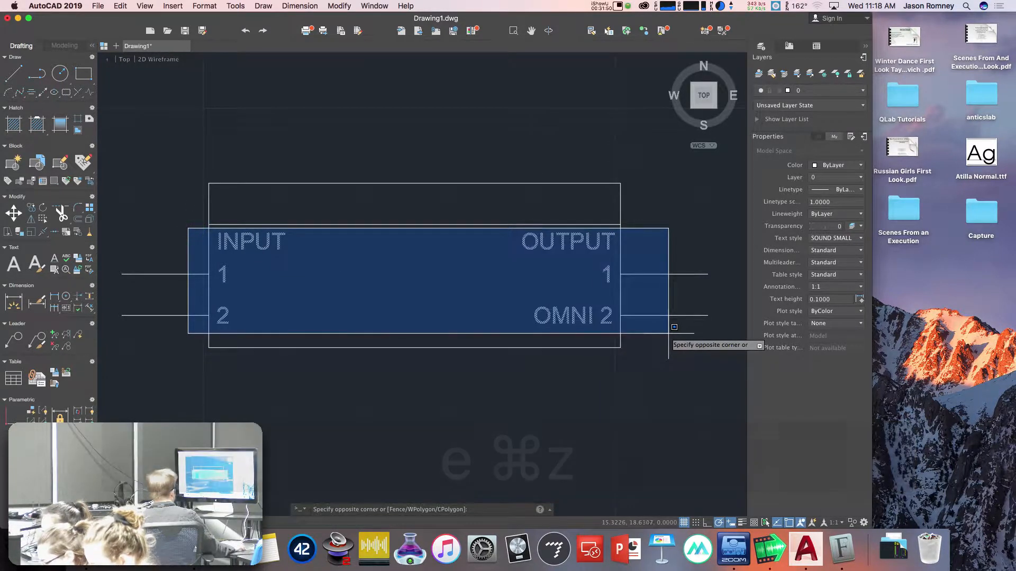
{"action": "left_click", "coordinate": [664, 336]}
{"action": "type", "text": "e"}
{"action": "key", "text": "Return"}
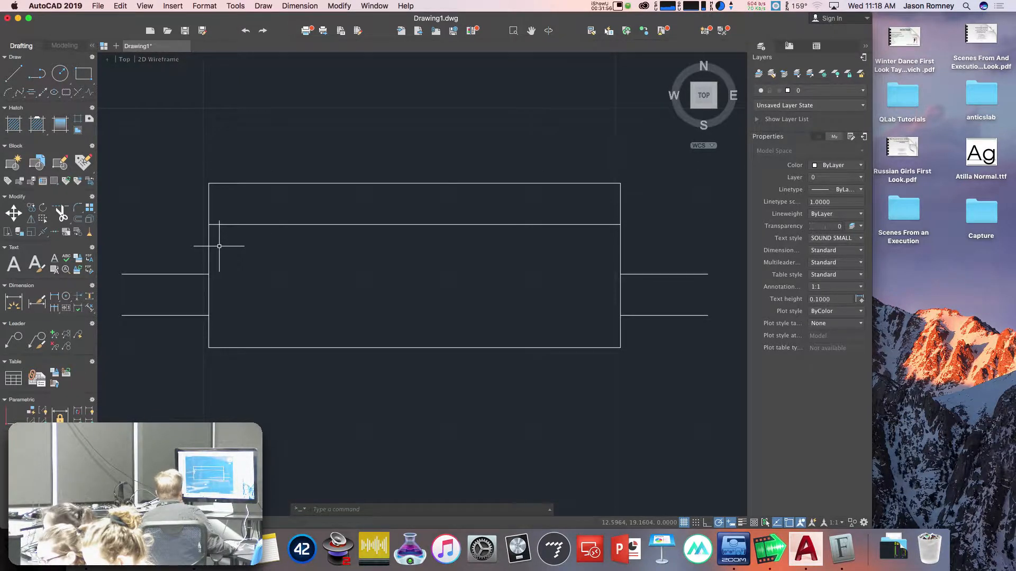
Place the single-line text EQUIPMENT TYPE above the box in the SOUND SMALL style with rotation 0.
{"action": "type", "text": "text"}
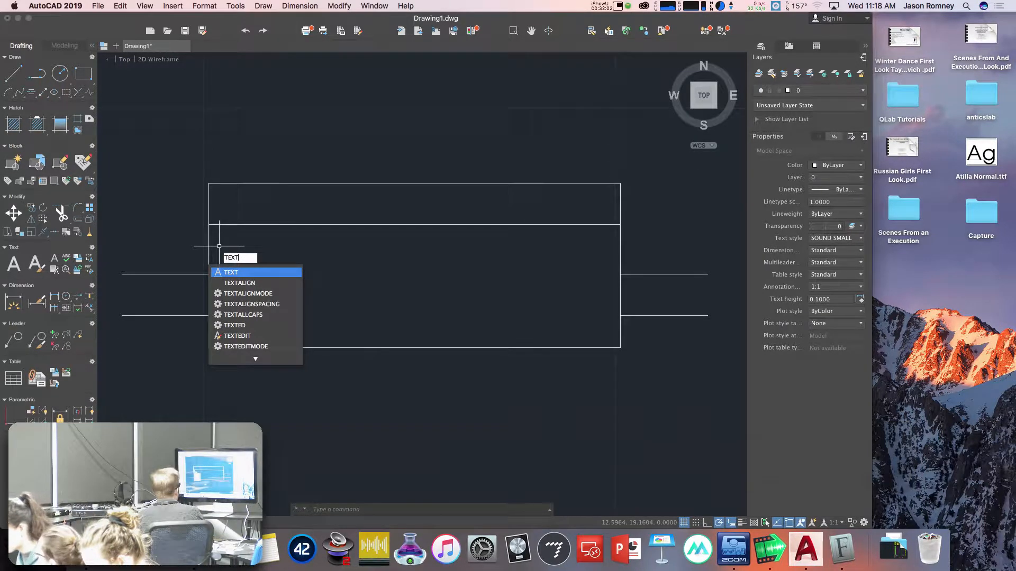
{"action": "key", "text": "Return"}
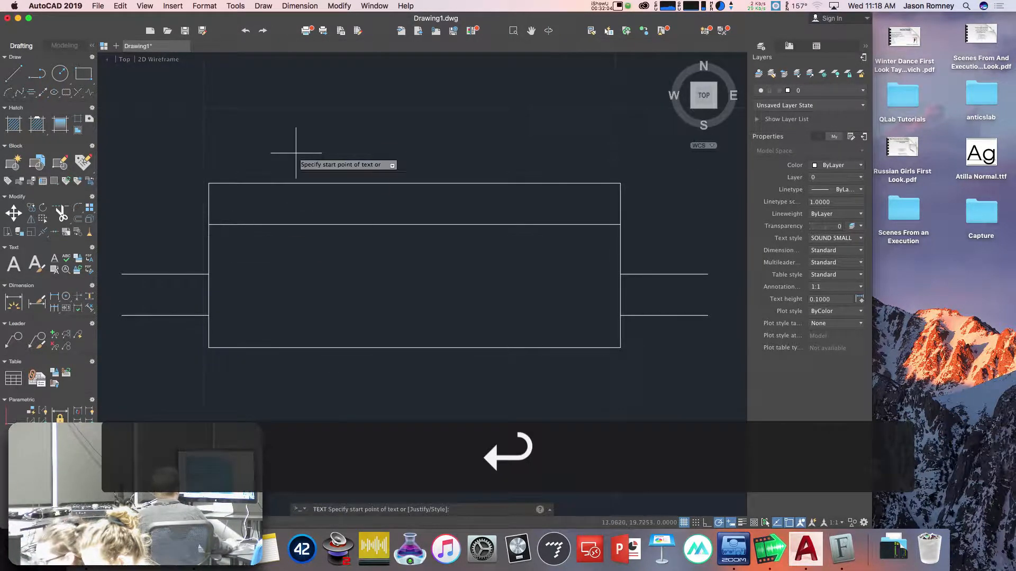
{"action": "left_click", "coordinate": [260, 128]}
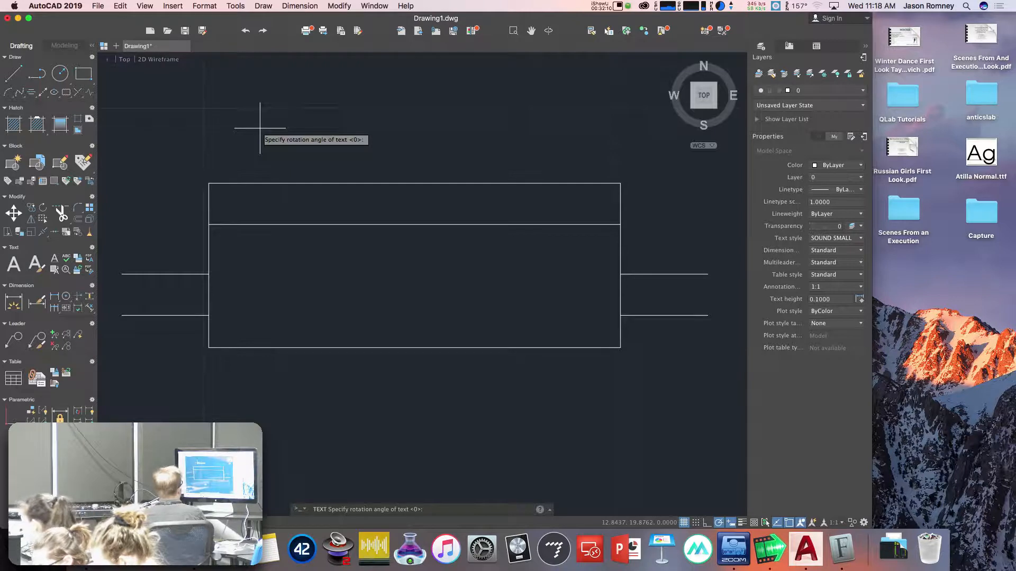
{"action": "key", "text": "Return"}
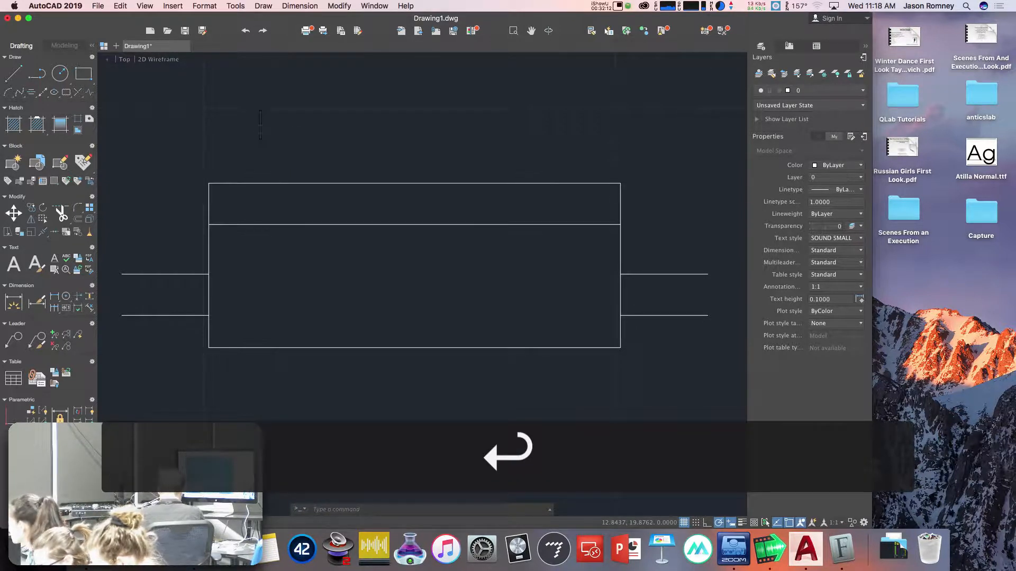
{"action": "type", "text": "equipment typ"}
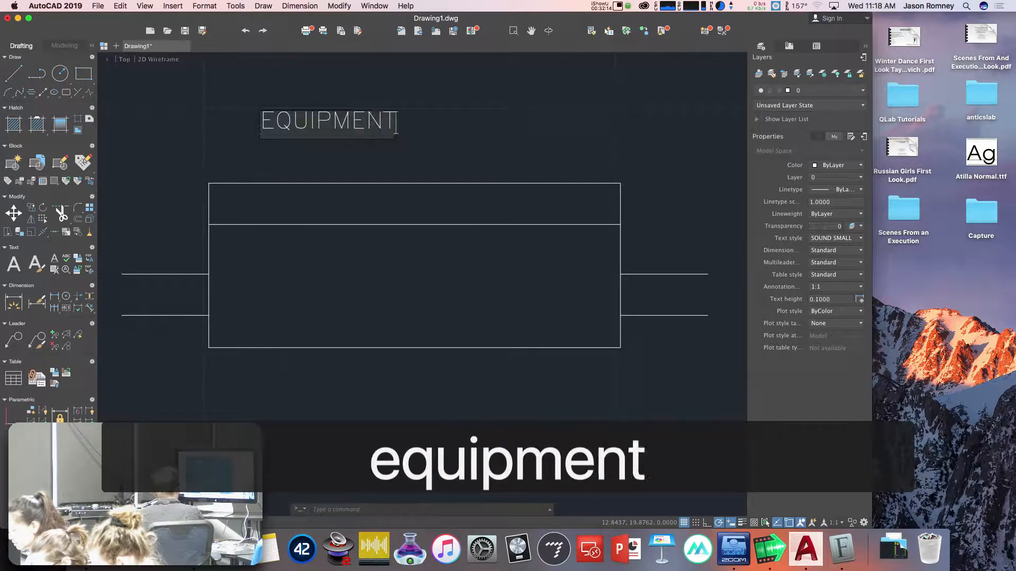
{"action": "type", "text": "e"}
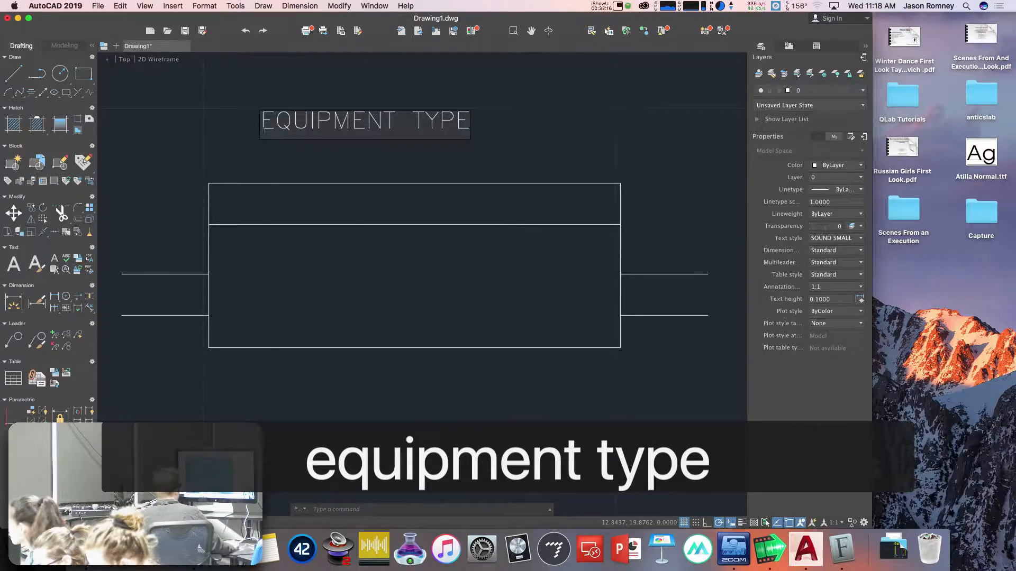
{"action": "left_click", "coordinate": [526, 150]}
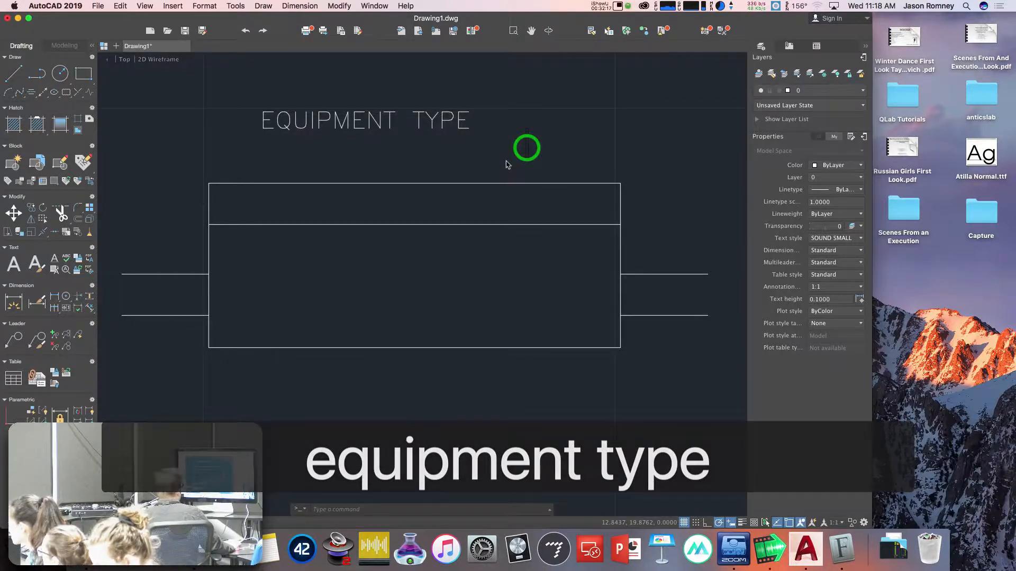
Change the EQUIPMENT TYPE text to the SOUND MIDDLE style with Middle center justification.
{"action": "left_click", "coordinate": [433, 125]}
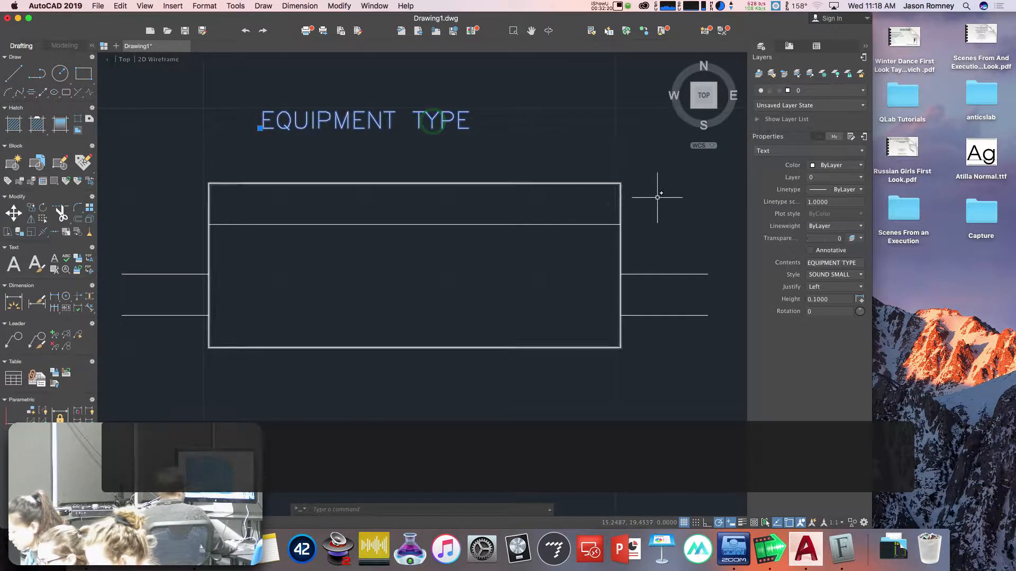
{"action": "left_click", "coordinate": [859, 276]}
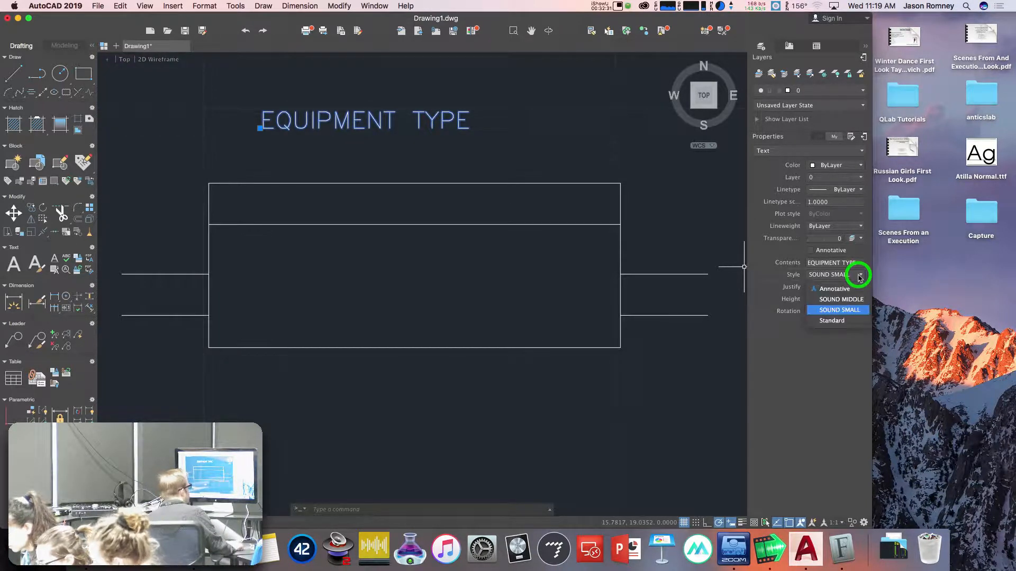
{"action": "left_click", "coordinate": [843, 300]}
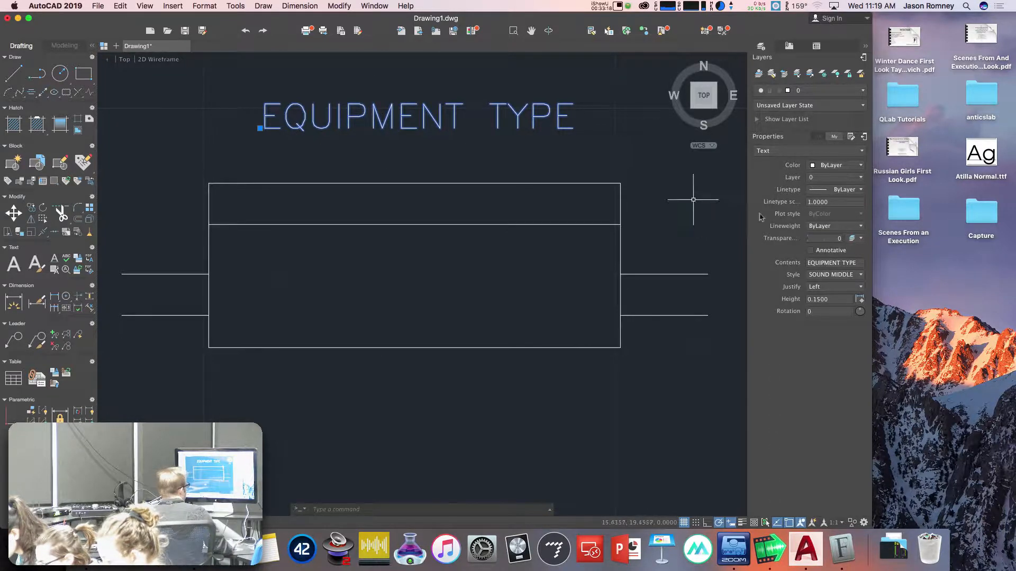
{"action": "left_click", "coordinate": [861, 286]}
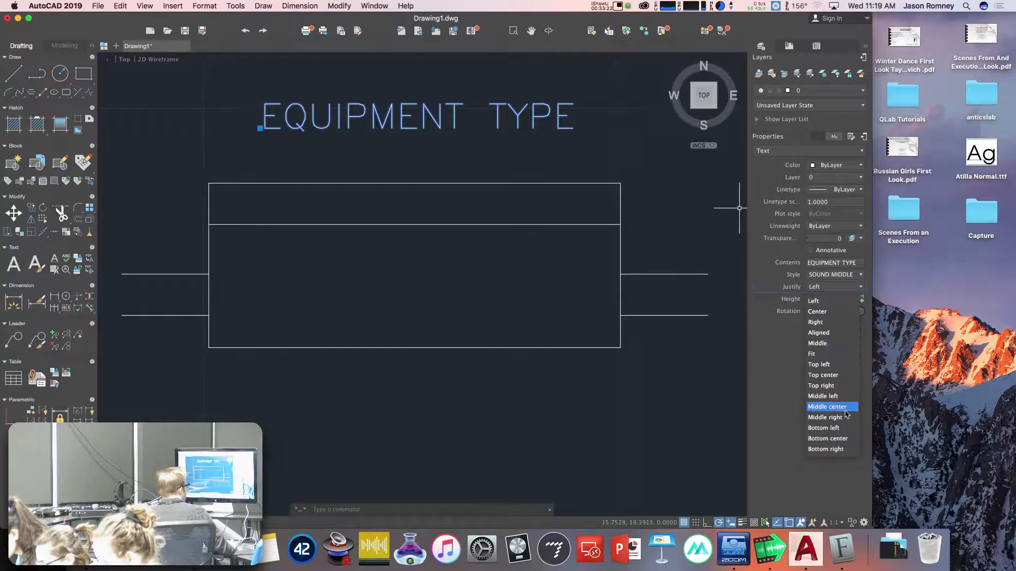
{"action": "left_click", "coordinate": [827, 407]}
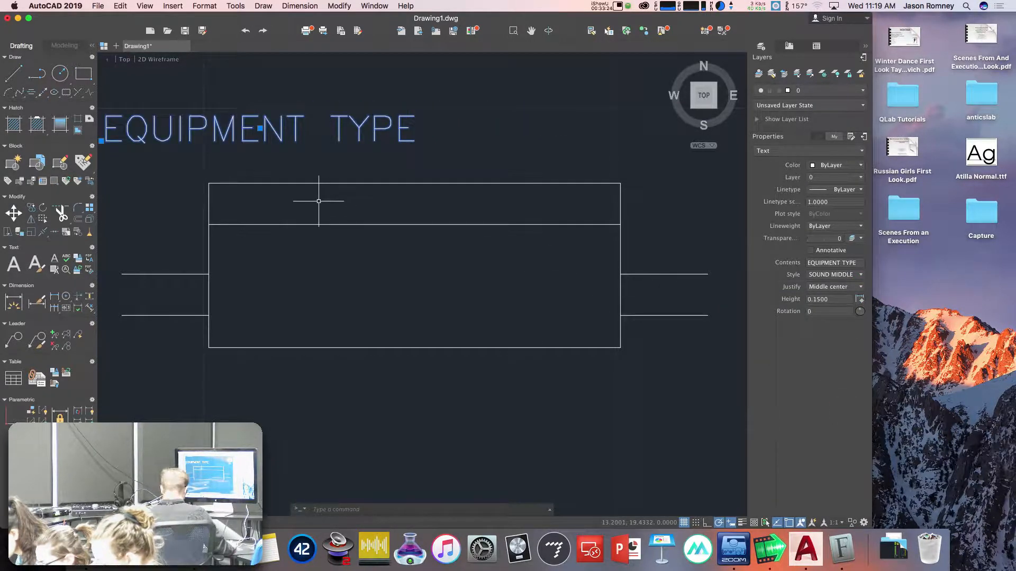
{"action": "type", "text": "m"}
{"action": "key", "text": "Return"}
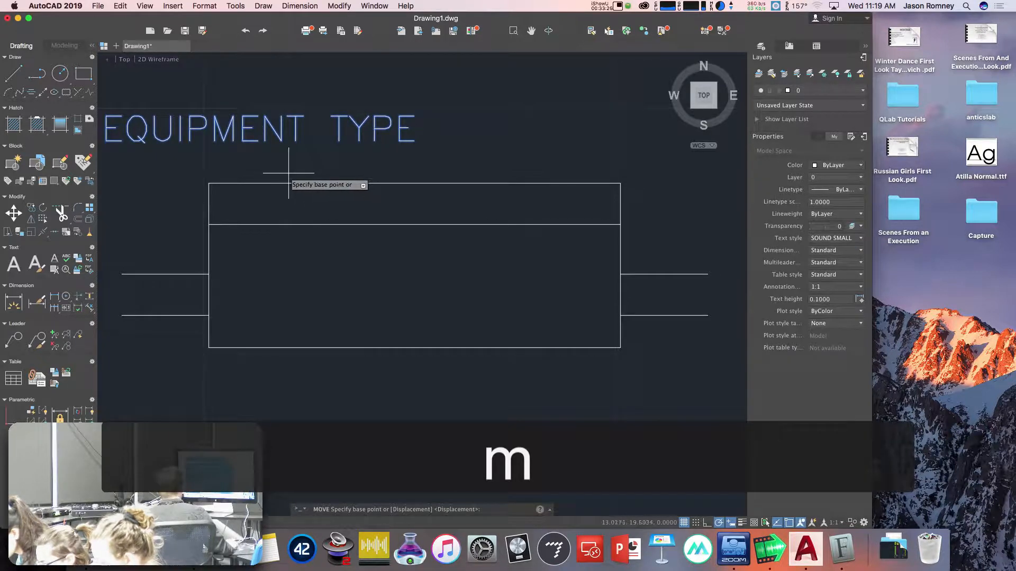
{"action": "key", "text": "Escape"}
{"action": "key", "text": "Escape"}
Draw a line along the header row's right edge, from the box's upper right corner to the end of the divider line.
{"action": "type", "text": "l"}
{"action": "key", "text": "Return"}
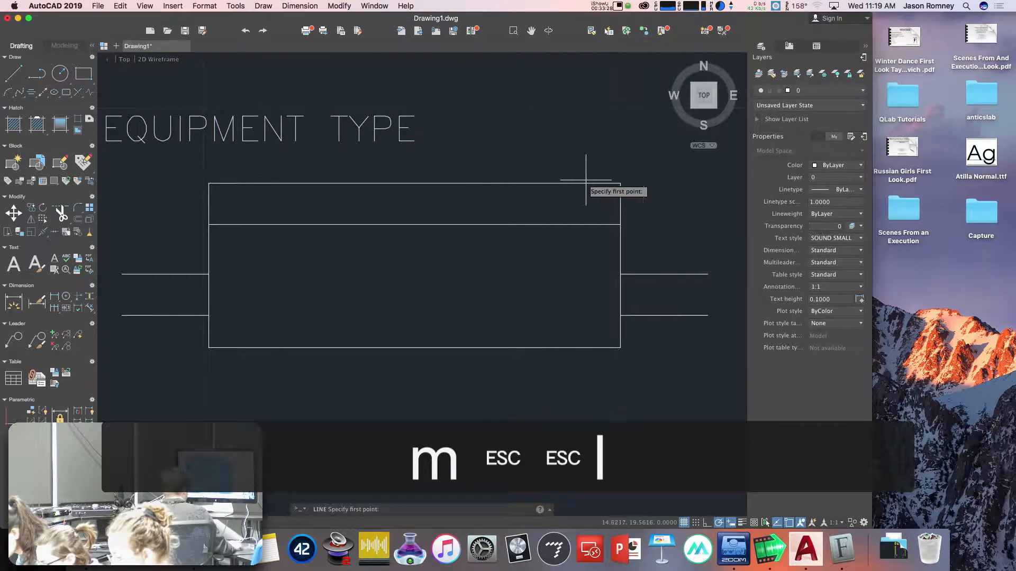
{"action": "left_click", "coordinate": [621, 184]}
{"action": "left_click", "coordinate": [621, 226]}
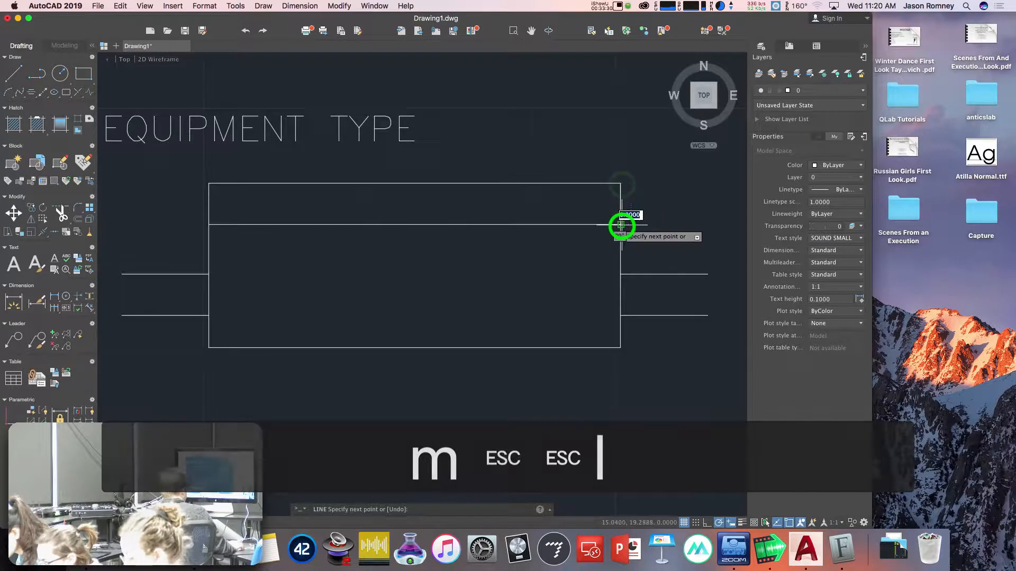
{"action": "key", "text": "space"}
Move the EQUIPMENT TYPE text by its middle center point to the centre of the header row.
{"action": "type", "text": "m"}
{"action": "key", "text": "space"}
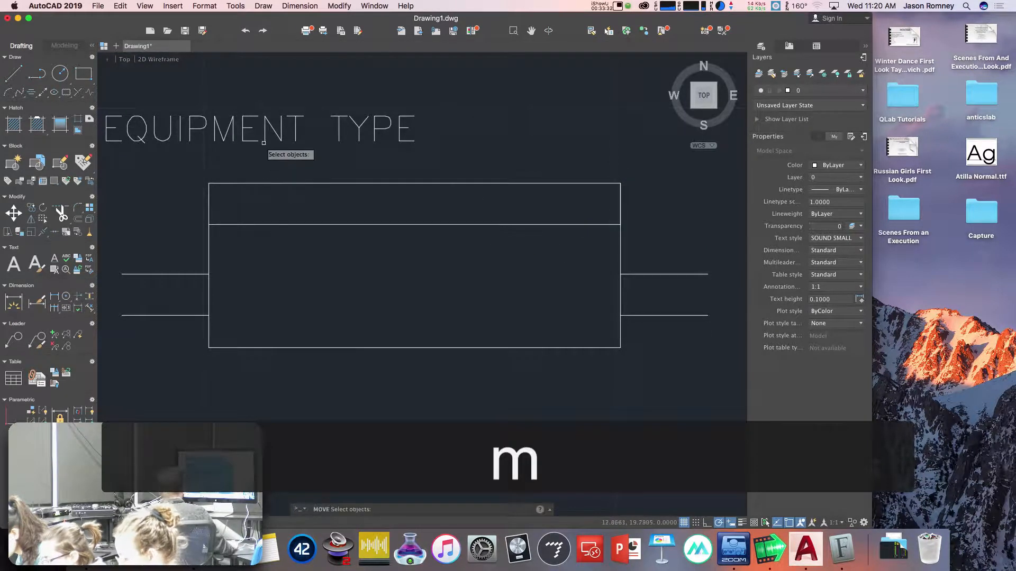
{"action": "left_click", "coordinate": [249, 142]}
{"action": "key", "text": "space"}
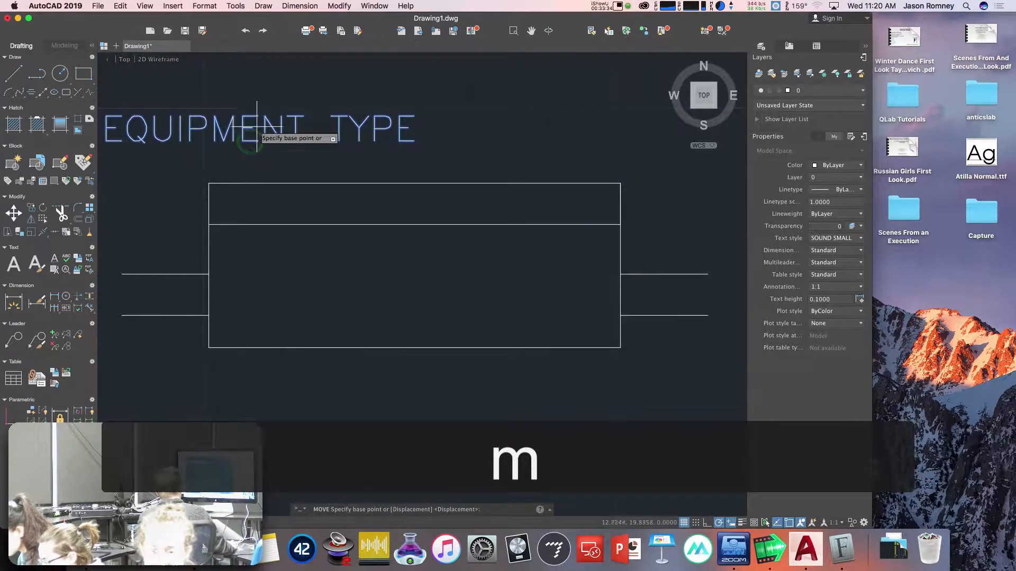
{"action": "left_click", "coordinate": [259, 130]}
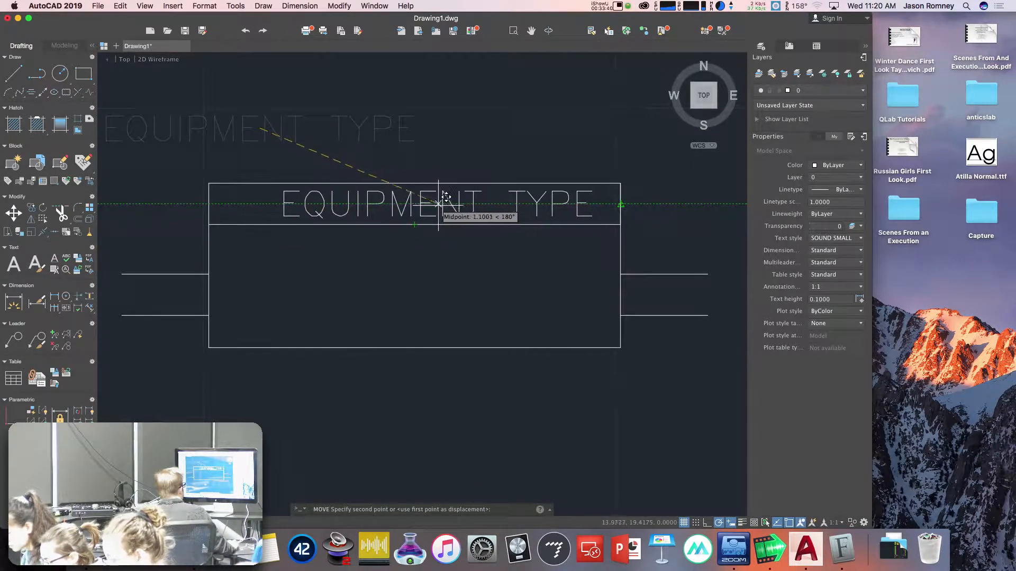
{"action": "left_click", "coordinate": [412, 206]}
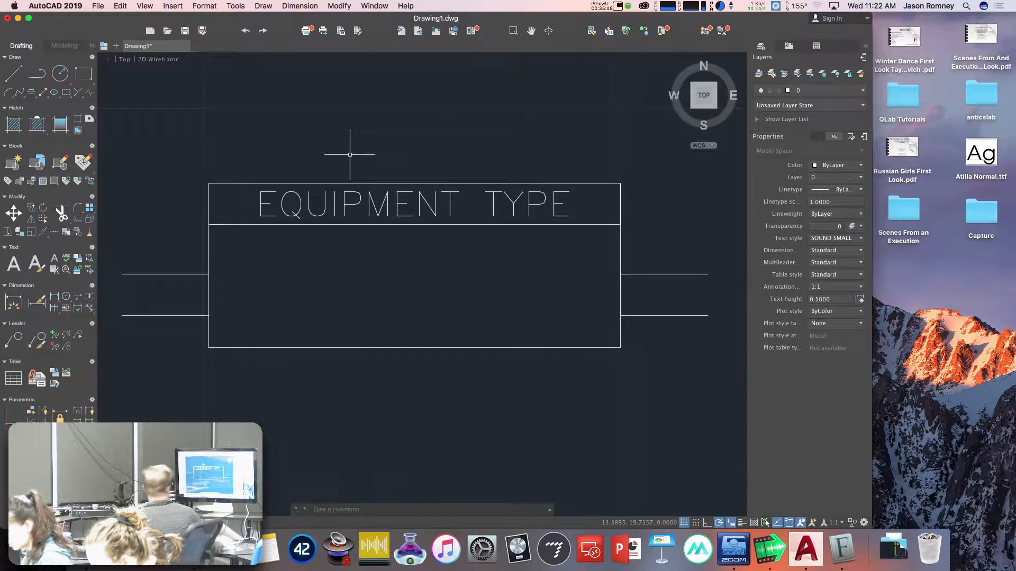
Copy the EQUIPMENT TYPE text from the divider line's midpoint to the midpoint of the box's upper edge.
{"action": "type", "text": "co"}
{"action": "key", "text": "Return"}
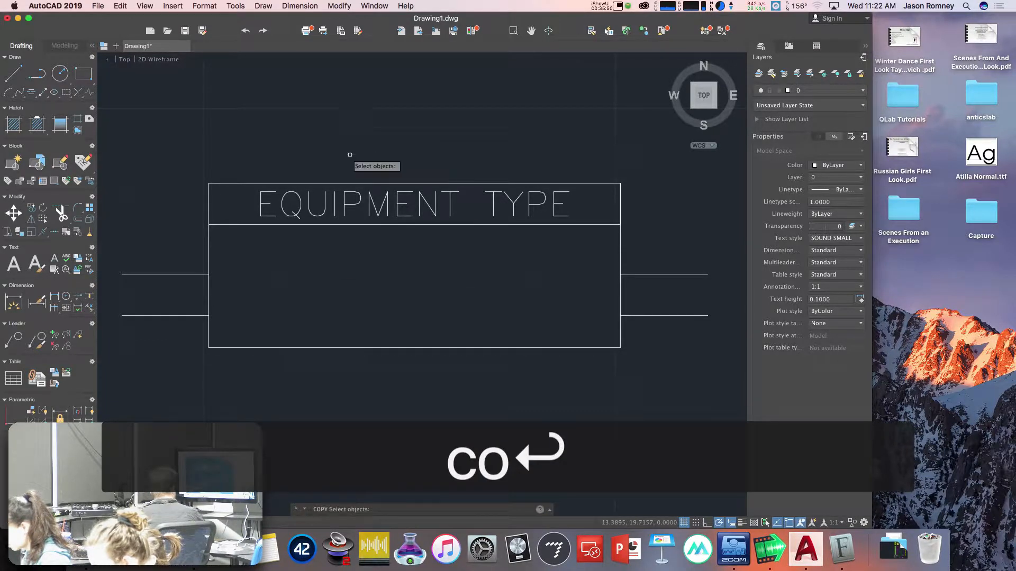
{"action": "left_click", "coordinate": [343, 204]}
{"action": "right_click", "coordinate": [343, 203]}
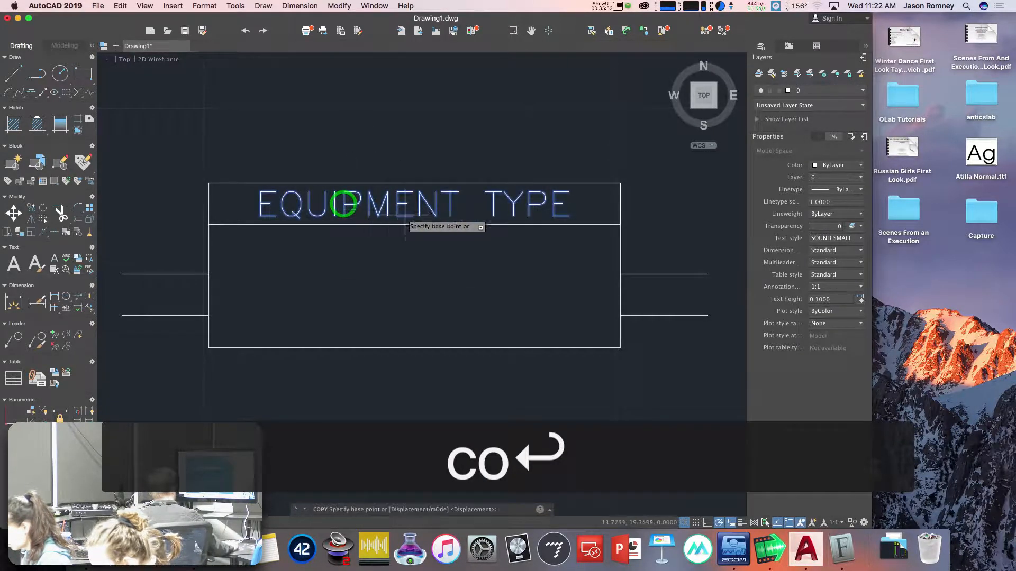
{"action": "left_click", "coordinate": [412, 224]}
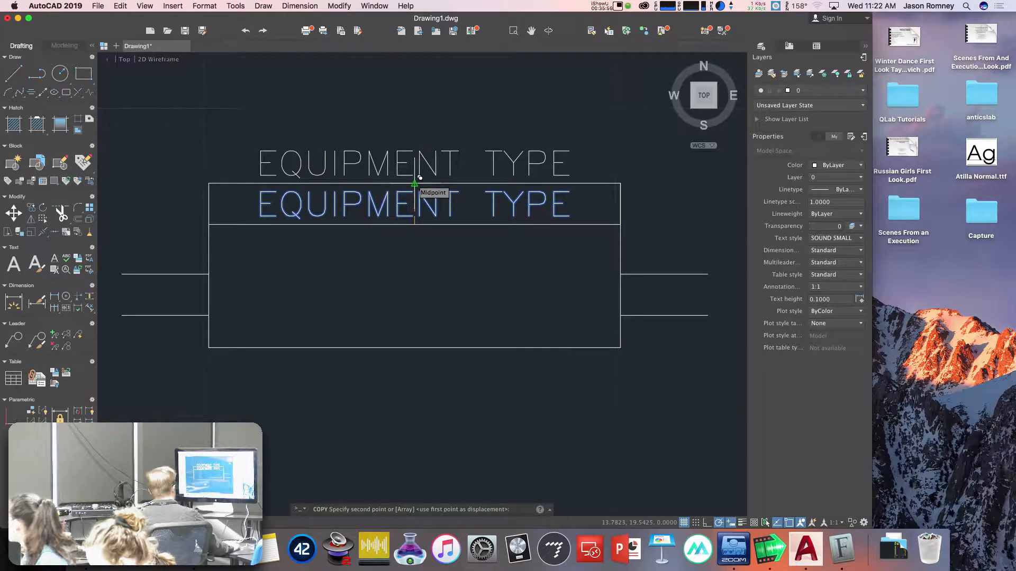
{"action": "left_click", "coordinate": [420, 179]}
{"action": "key", "text": "Escape"}
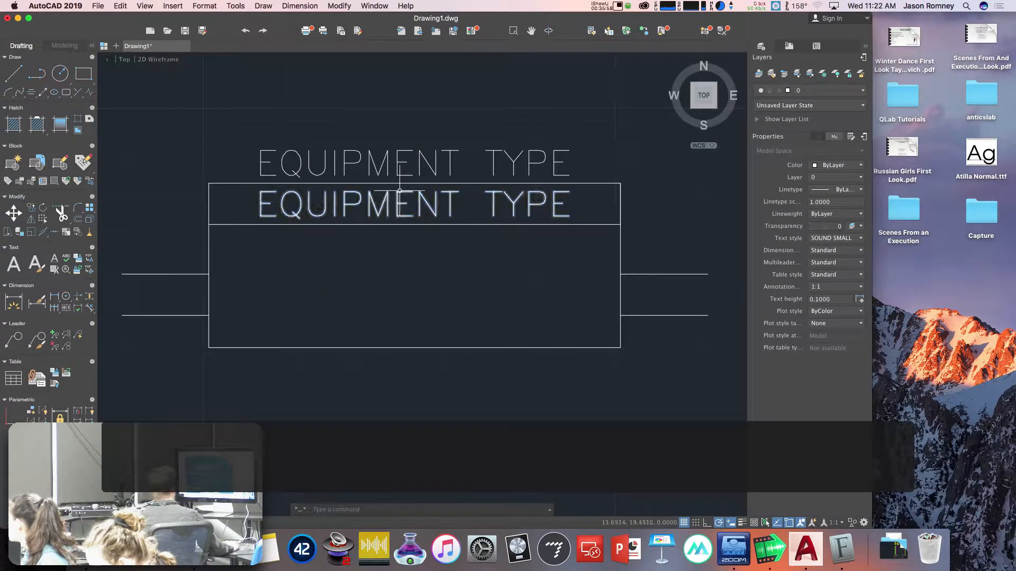
Change the copied EQUIPMENT TYPE text above the box to read MAKE/MODEL.
{"action": "double_click", "coordinate": [397, 170]}
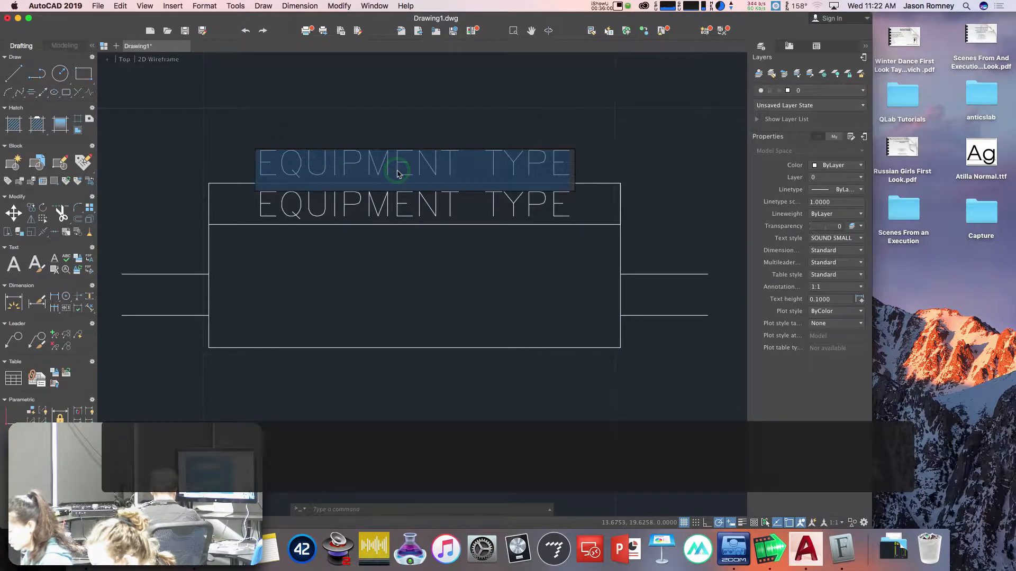
{"action": "type", "text": "make/model"}
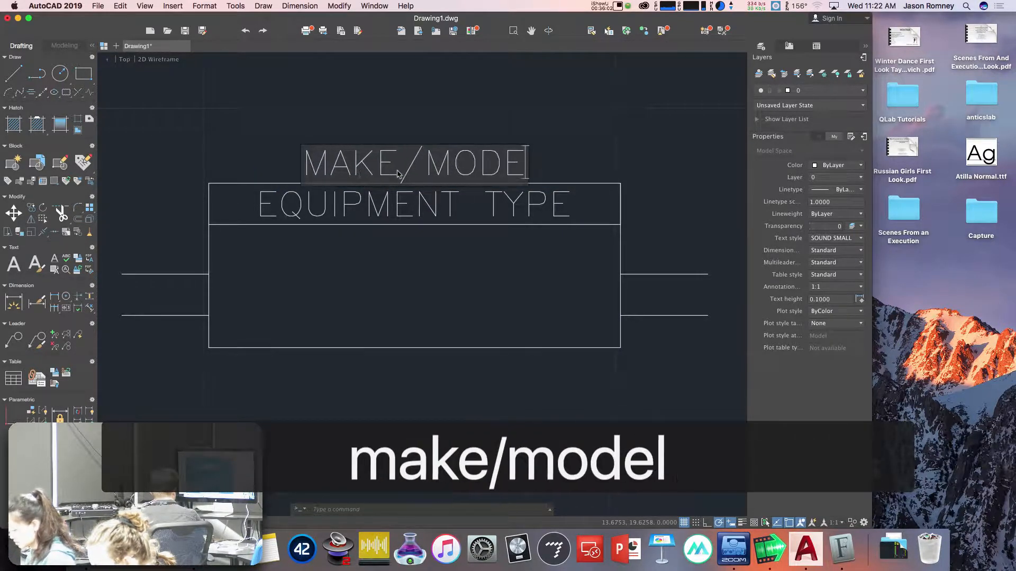
{"action": "key", "text": "Return"}
{"action": "key", "text": "Return"}
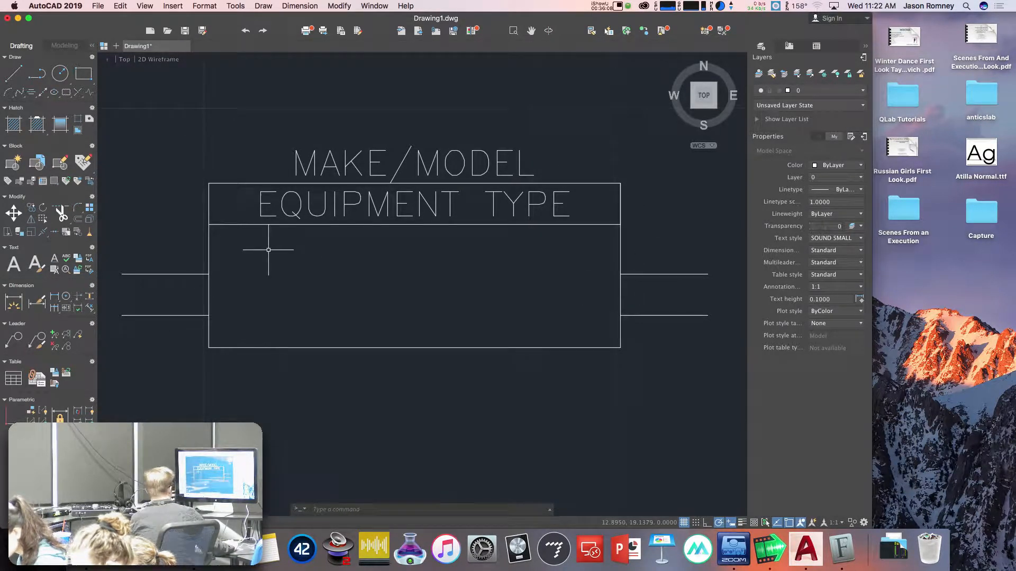
Create a single-line text reading INPUT below the box near its lower left corner, with the default rotation.
{"action": "type", "text": "text"}
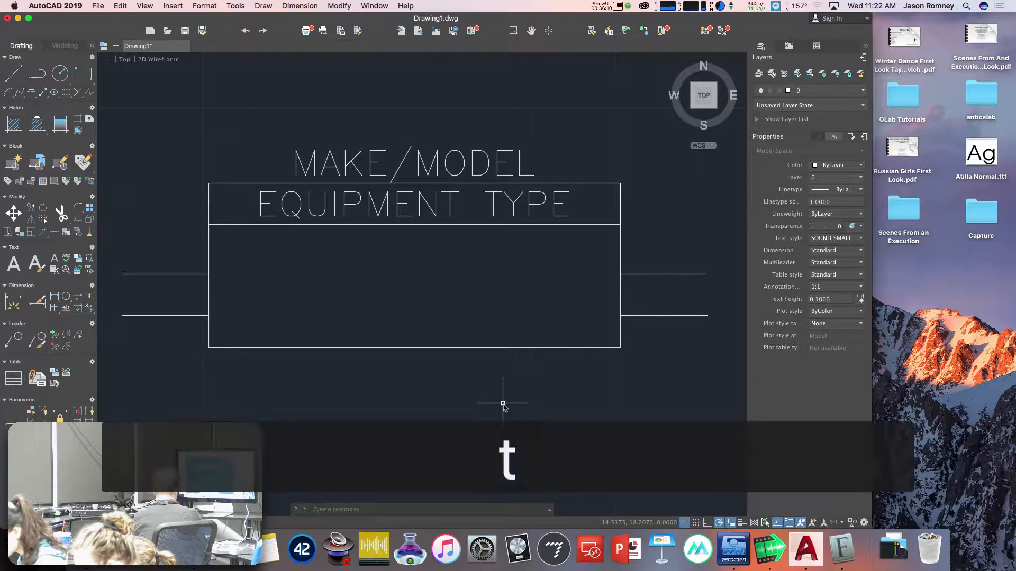
{"action": "key", "text": "Return"}
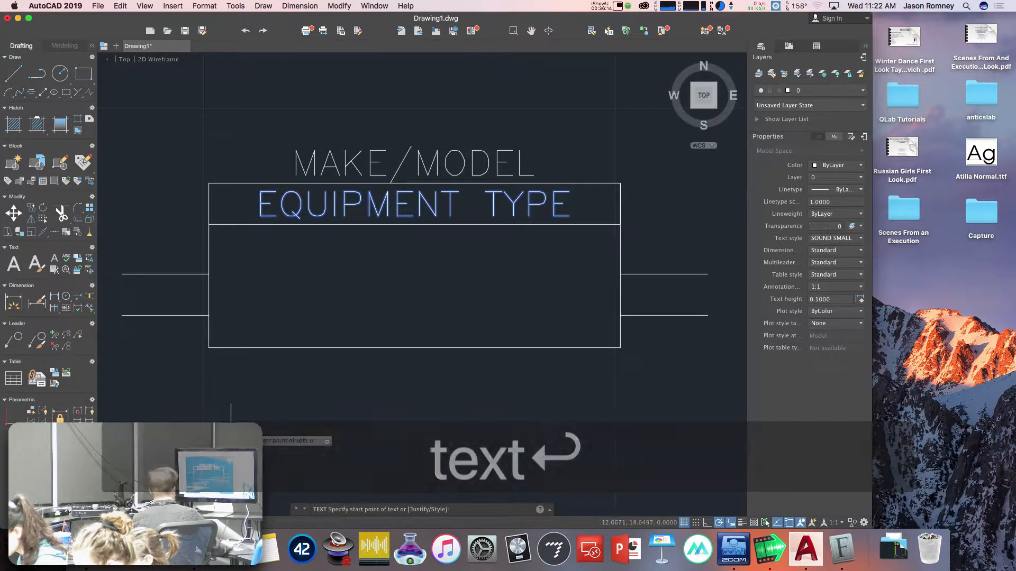
{"action": "key", "text": "Return"}
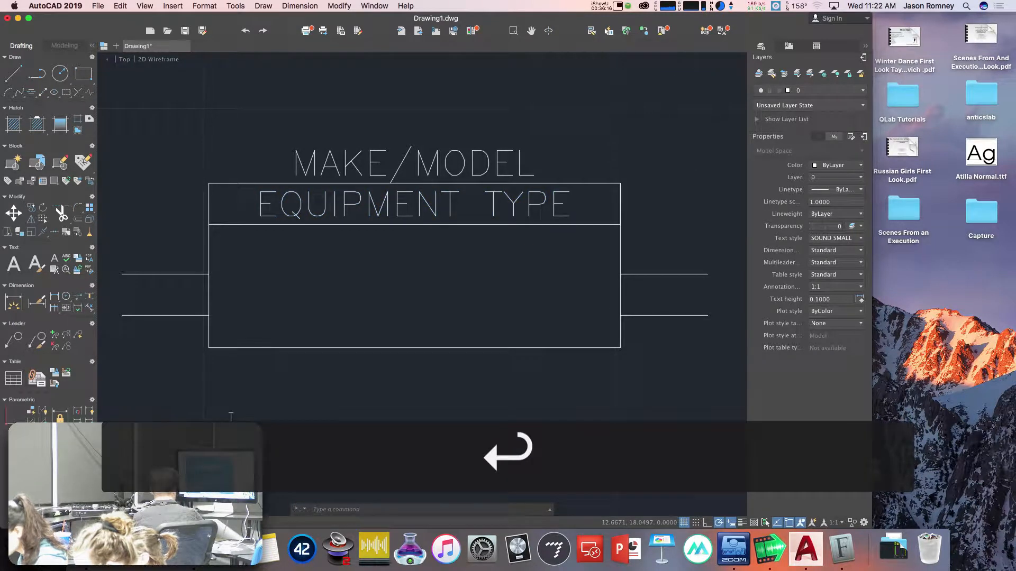
{"action": "type", "text": "input"}
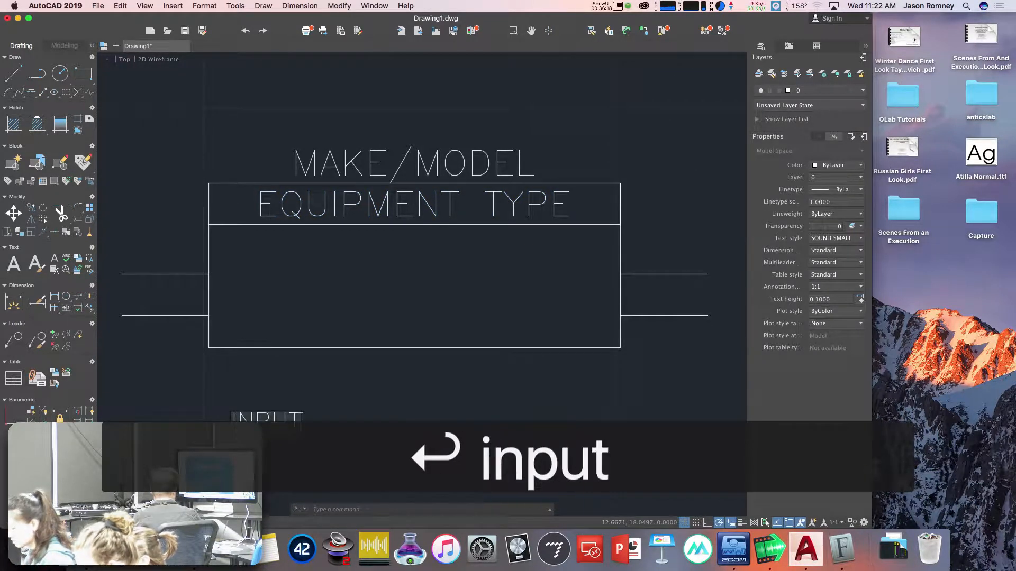
{"action": "key", "text": "Return"}
{"action": "key", "text": "Return"}
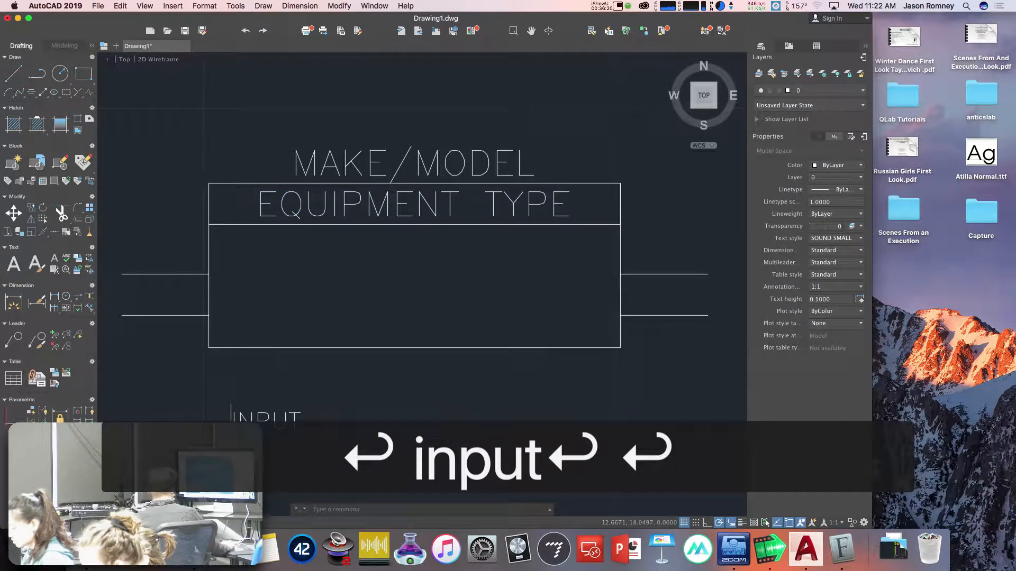
Set the INPUT text's justification to Top left.
{"action": "left_click", "coordinate": [265, 418]}
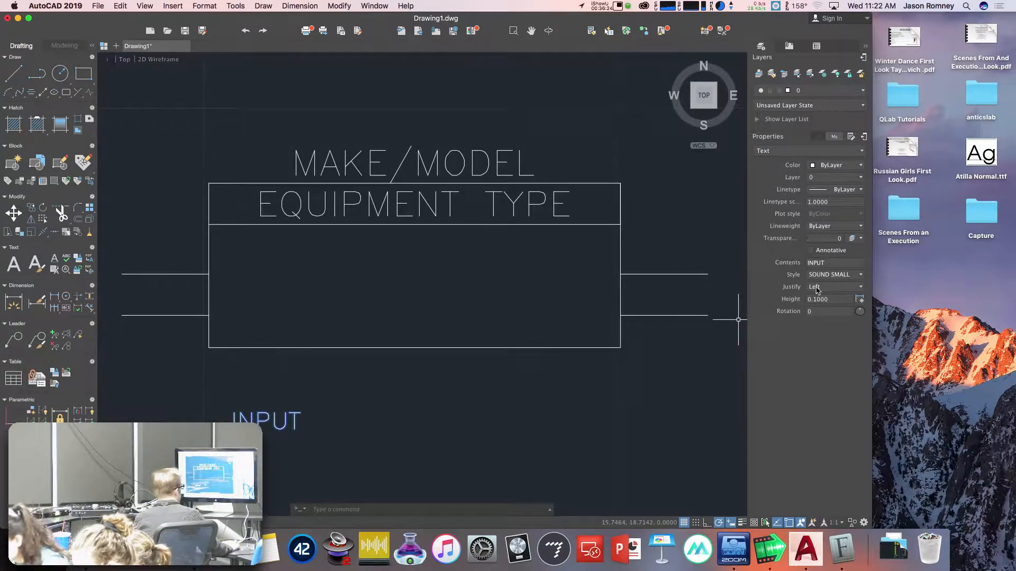
{"action": "left_click", "coordinate": [817, 288]}
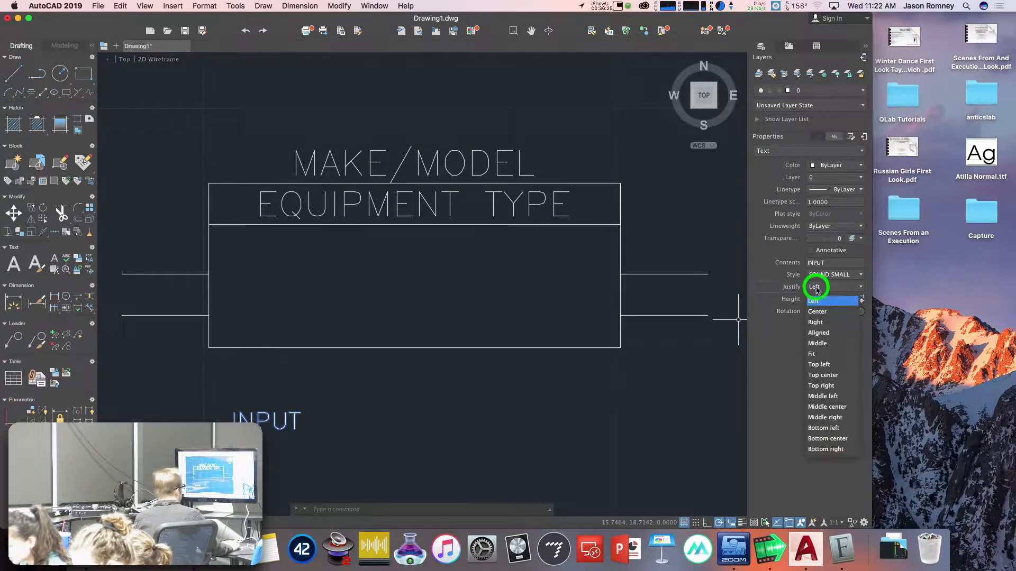
{"action": "left_click", "coordinate": [828, 364]}
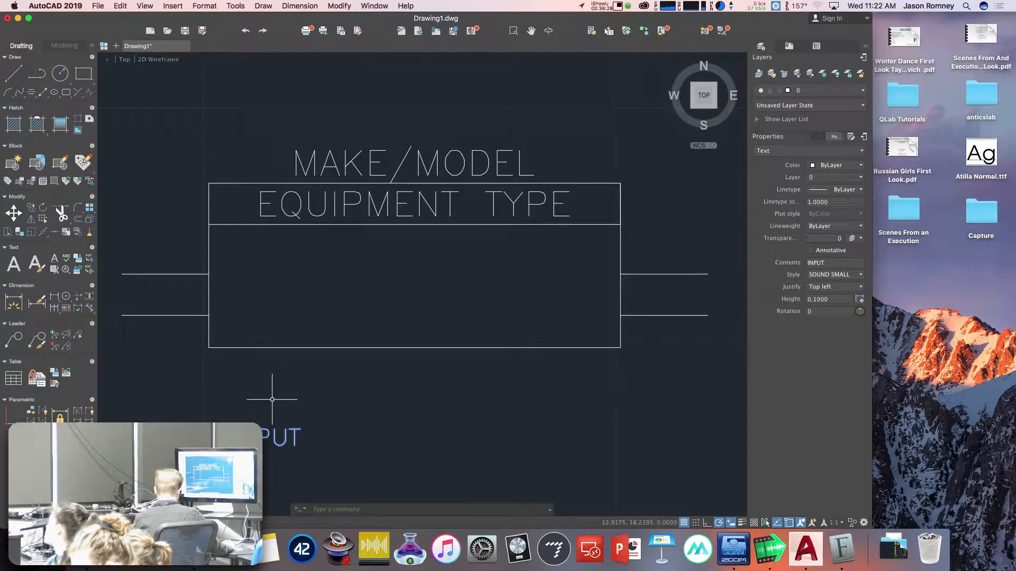
Move the INPUT text by its top left insertion point to the left end of the divider line.
{"action": "type", "text": "m"}
{"action": "key", "text": "space"}
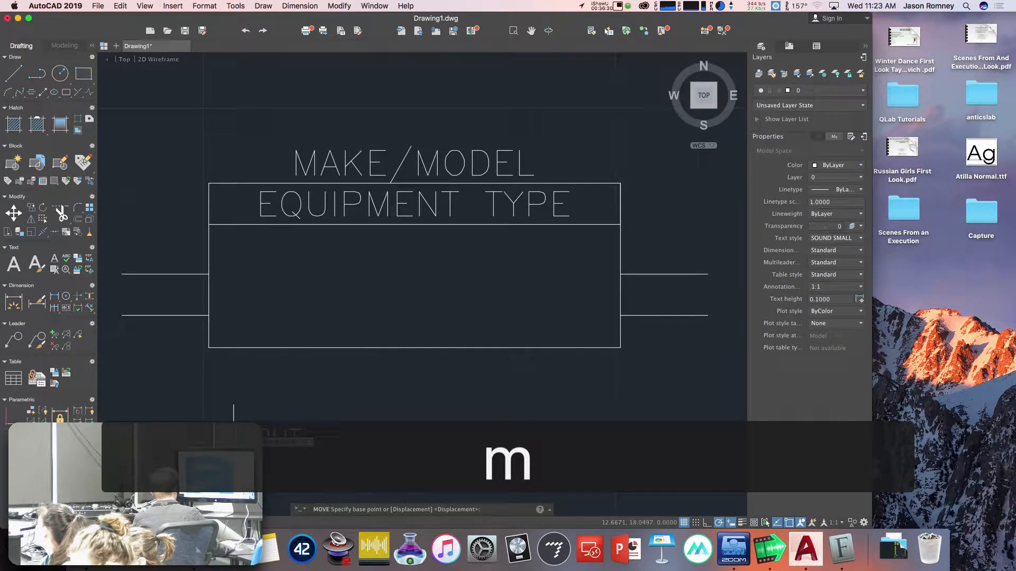
{"action": "left_click", "coordinate": [231, 417]}
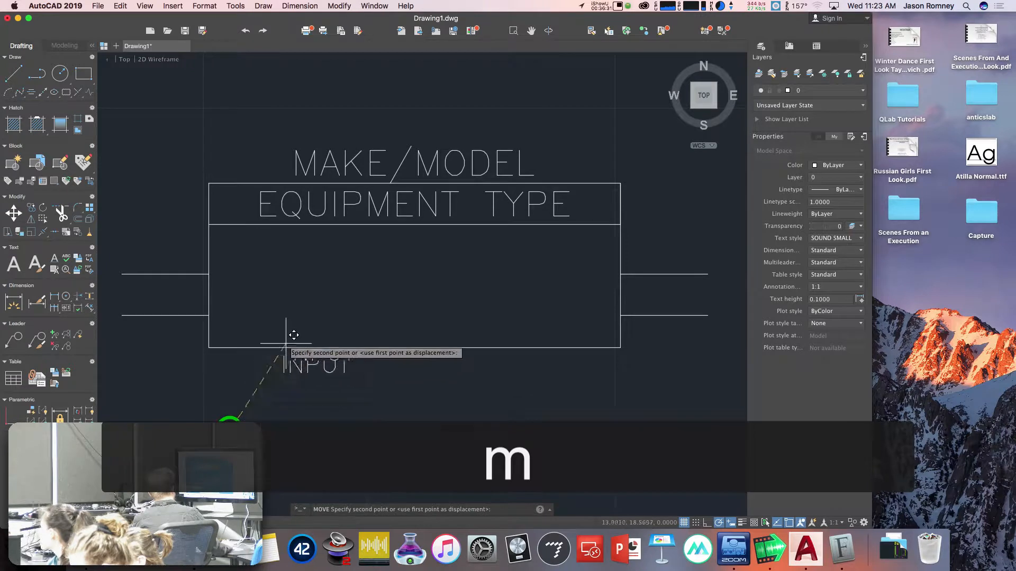
{"action": "left_click", "coordinate": [210, 225]}
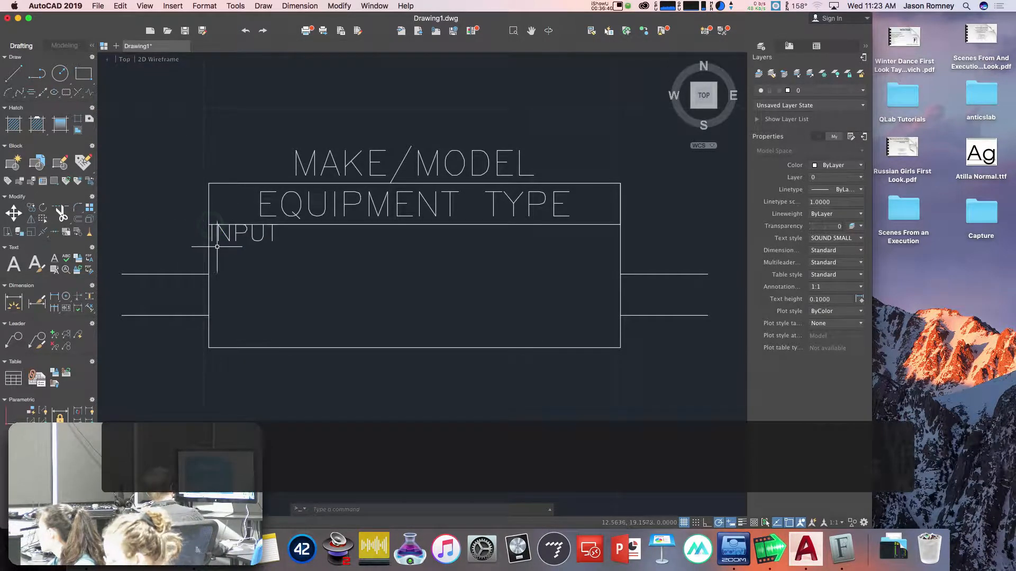
Move the INPUT text 0.025 horizontally to the right, away from the box's left edge.
{"action": "left_click", "coordinate": [205, 221]}
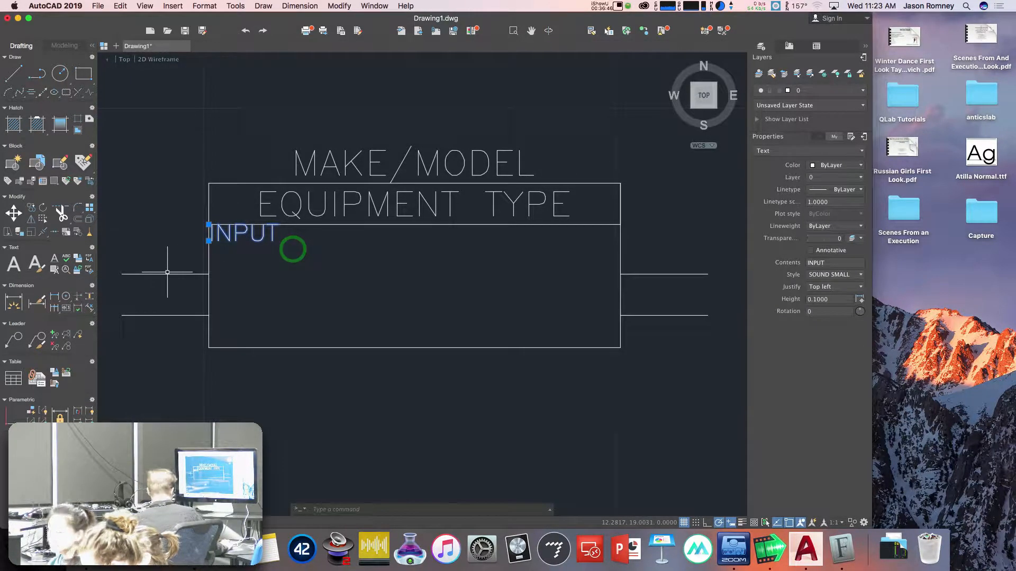
{"action": "type", "text": "m"}
{"action": "key", "text": "Return"}
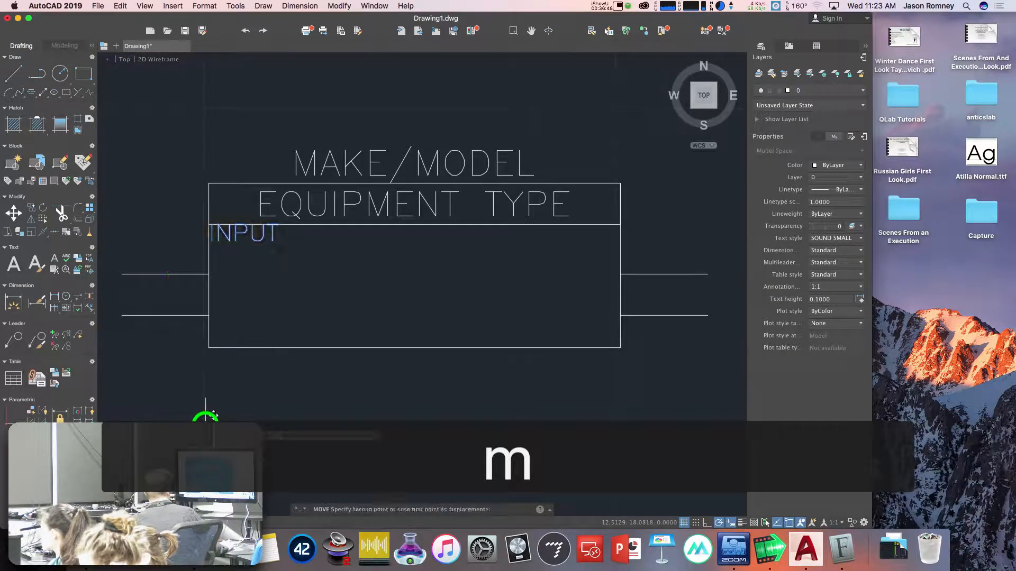
{"action": "left_click", "coordinate": [211, 416]}
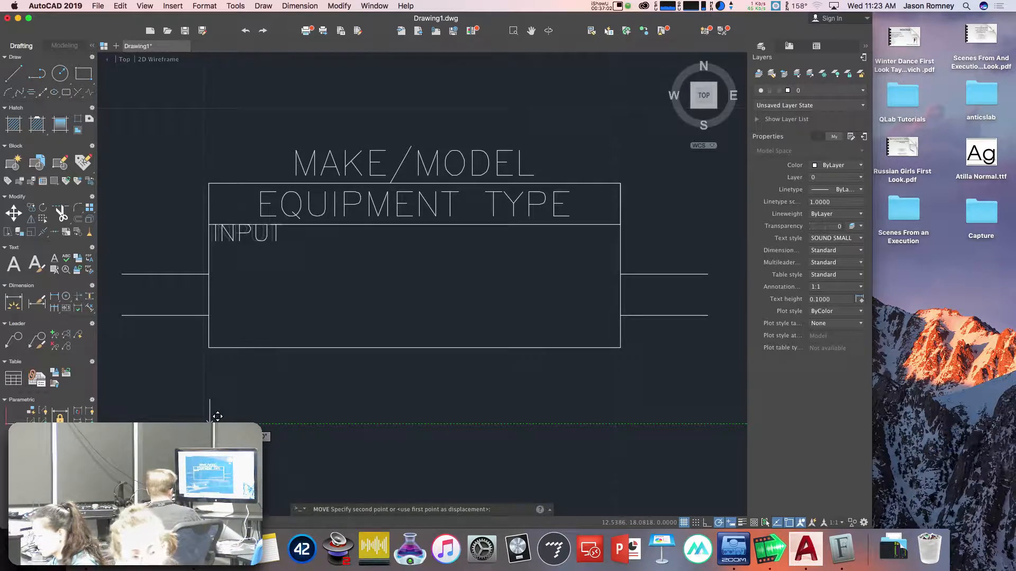
{"action": "type", "text": "0.025"}
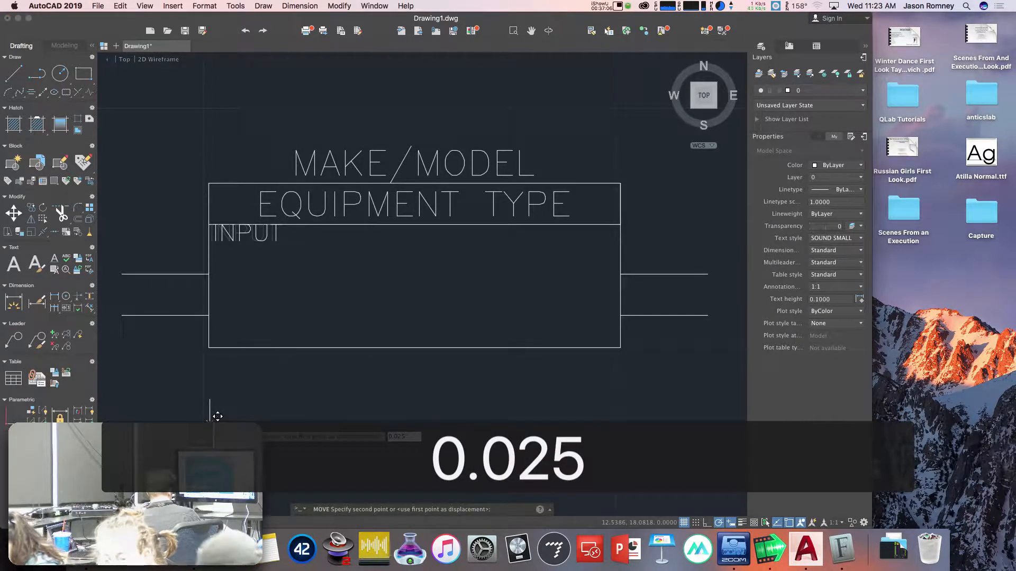
{"action": "key", "text": "Return"}
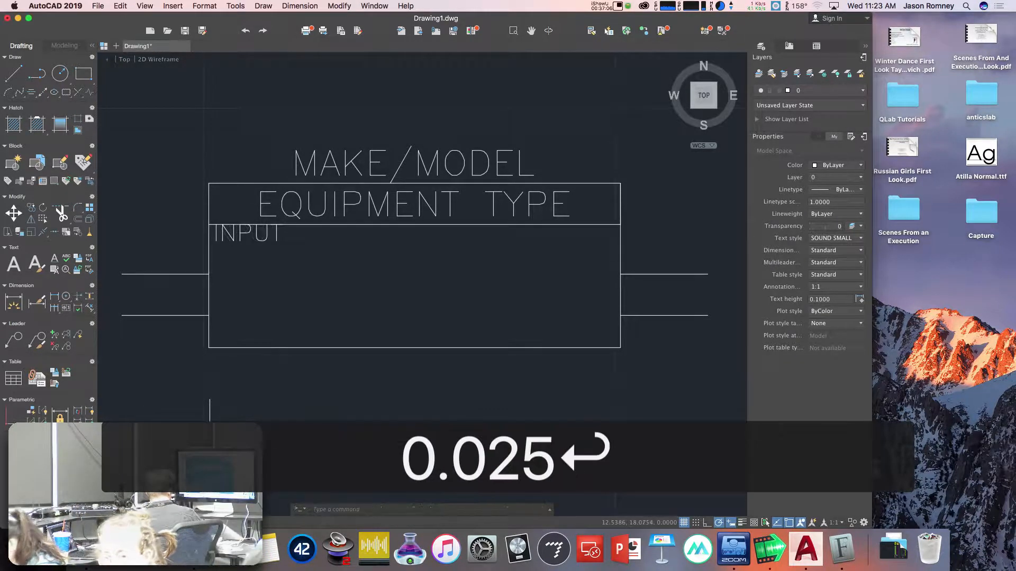
Move the INPUT text 0.025 straight down from the divider line.
{"action": "type", "text": "m"}
{"action": "key", "text": "space"}
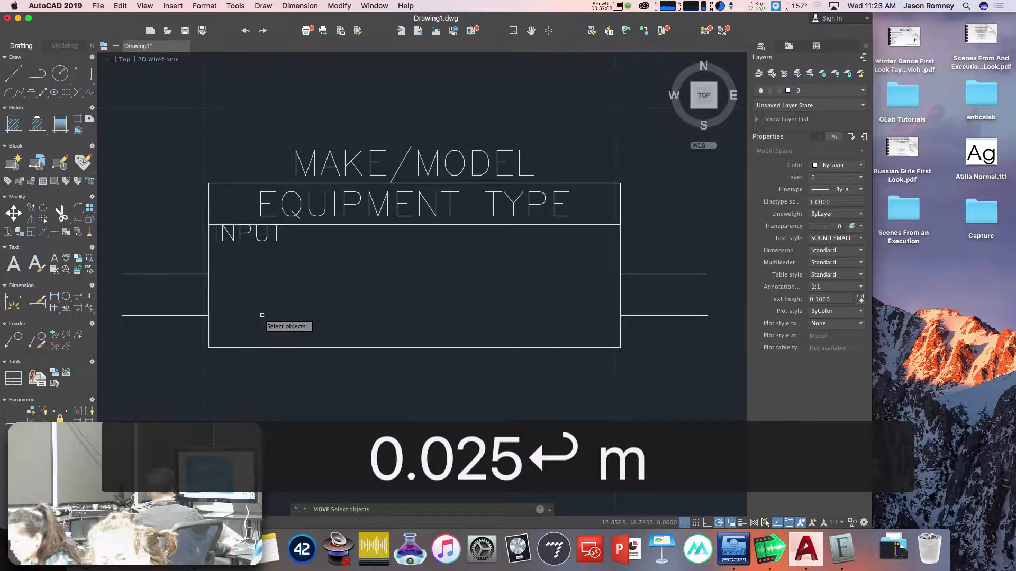
{"action": "left_click", "coordinate": [241, 232]}
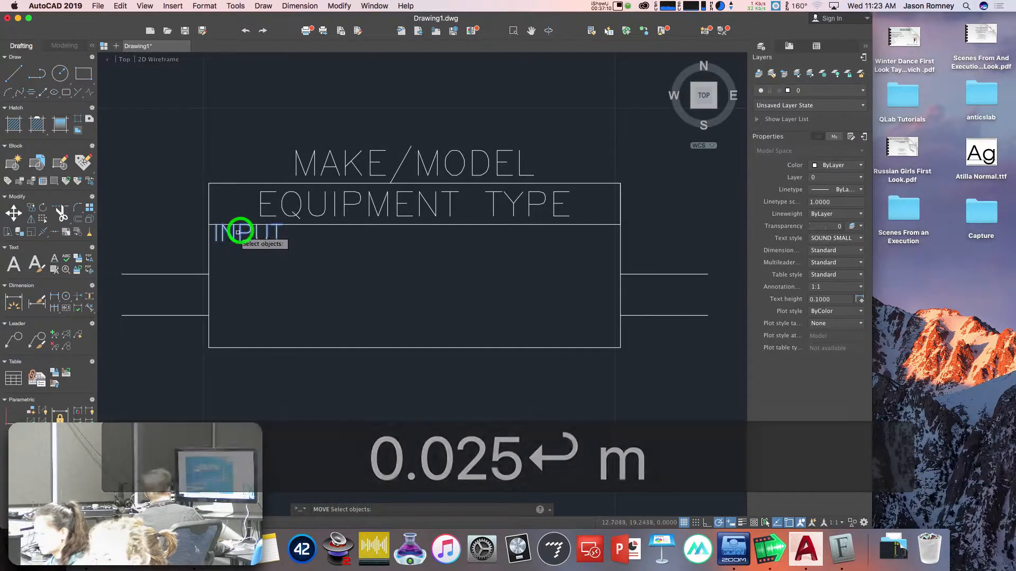
{"action": "key", "text": "space"}
{"action": "left_click", "coordinate": [174, 142]}
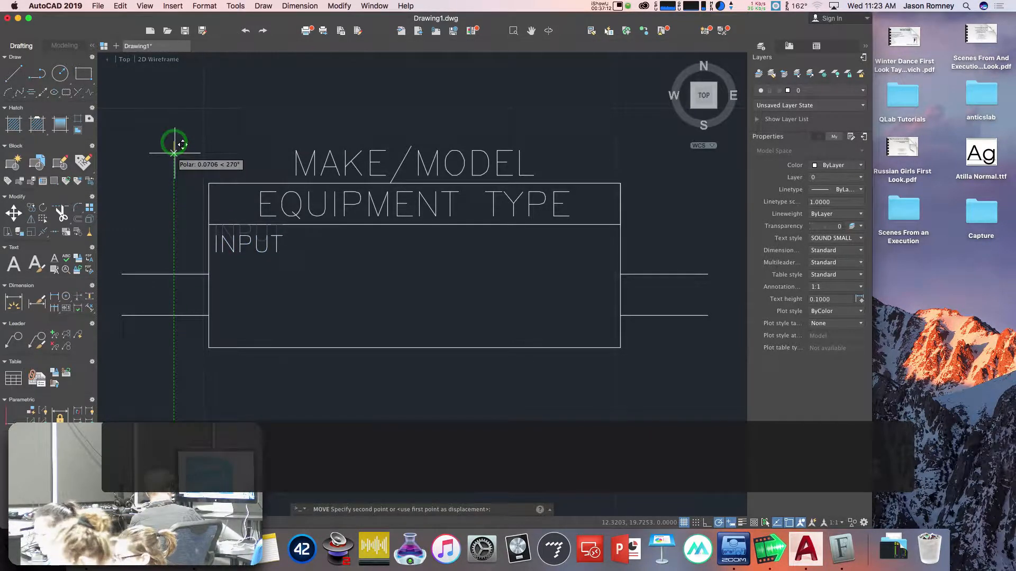
{"action": "type", "text": "0.025"}
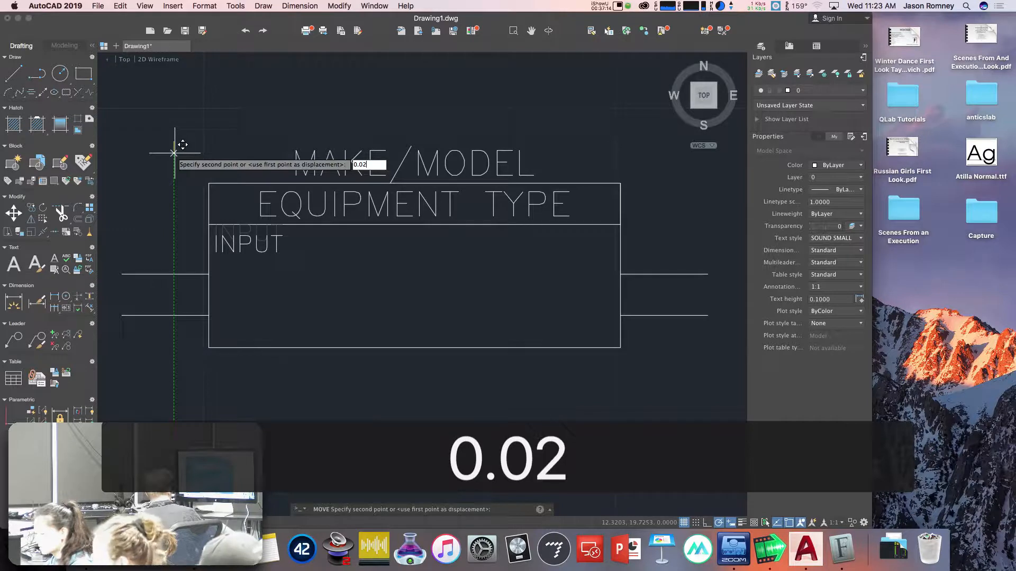
{"action": "key", "text": "Return"}
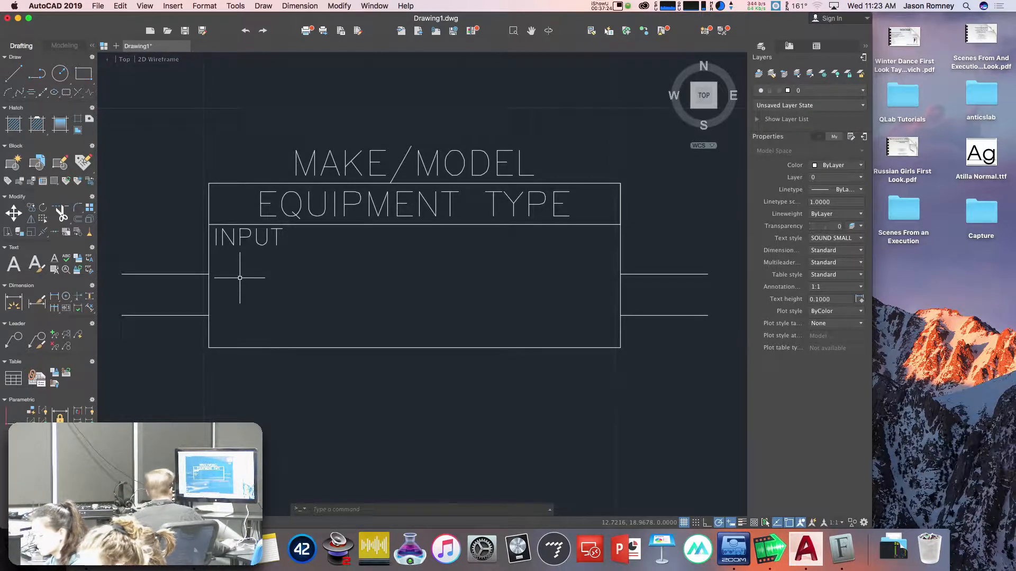
Mirror the INPUT text about a vertical line through the divider line's midpoint, keeping the original.
{"action": "type", "text": "mi"}
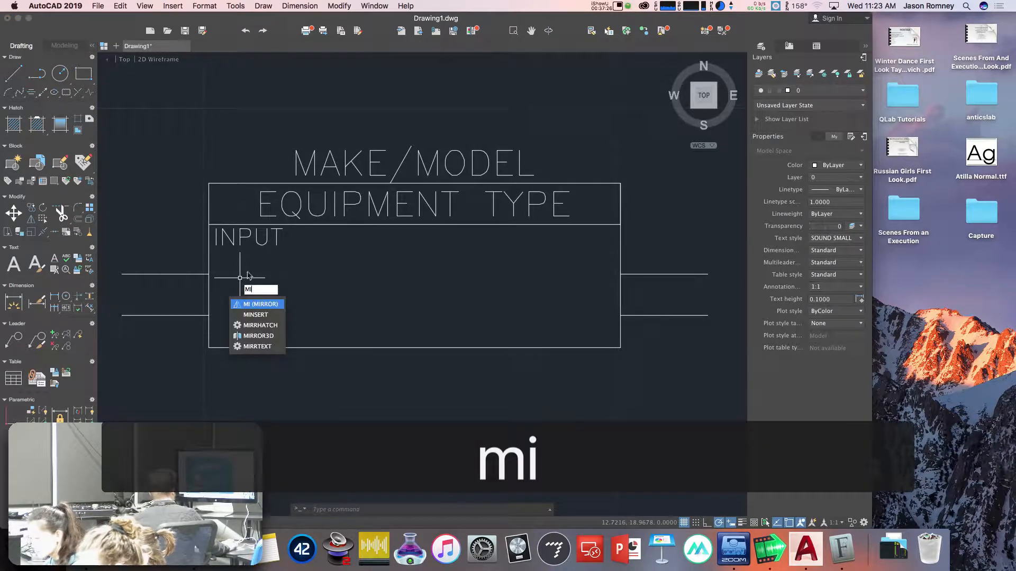
{"action": "key", "text": "Return"}
{"action": "left_click", "coordinate": [247, 236]}
{"action": "key", "text": "Return"}
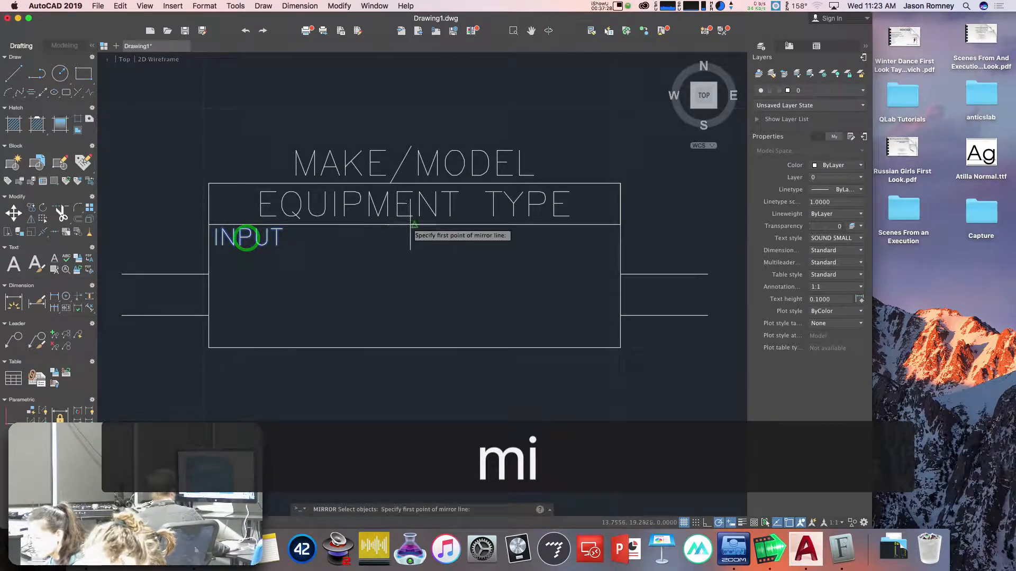
{"action": "left_click", "coordinate": [412, 226]}
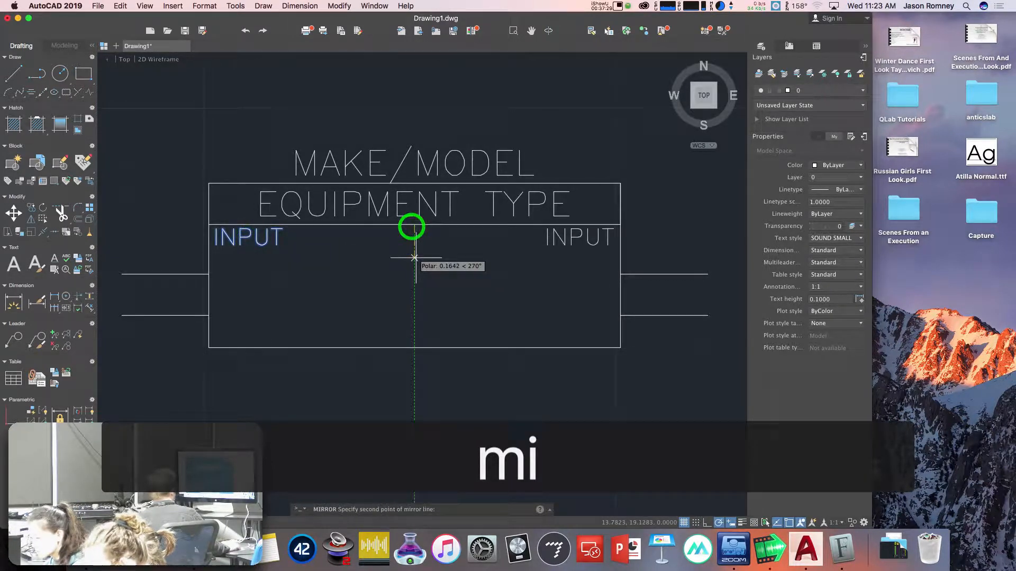
{"action": "left_click", "coordinate": [414, 334]}
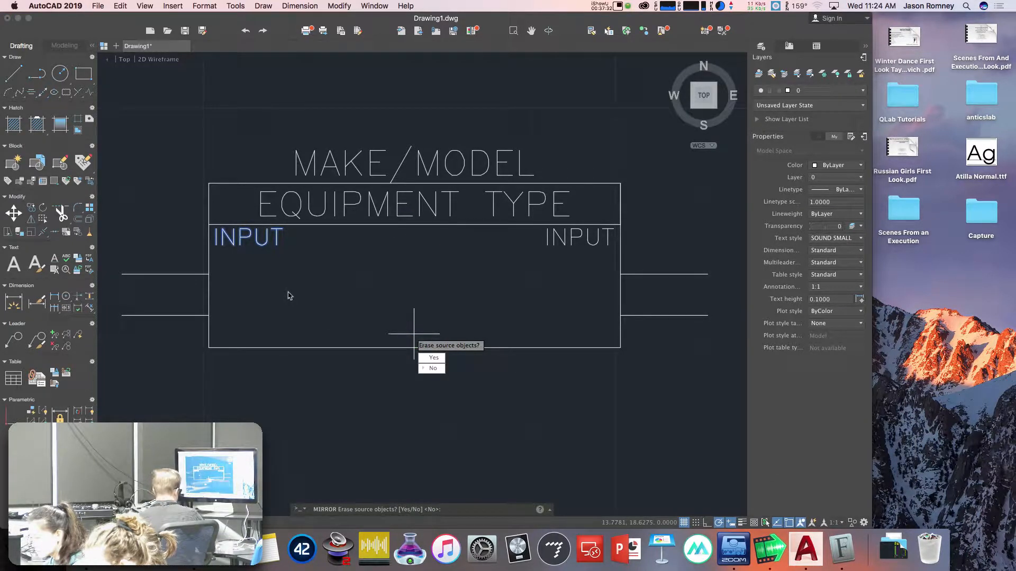
{"action": "key", "text": "Return"}
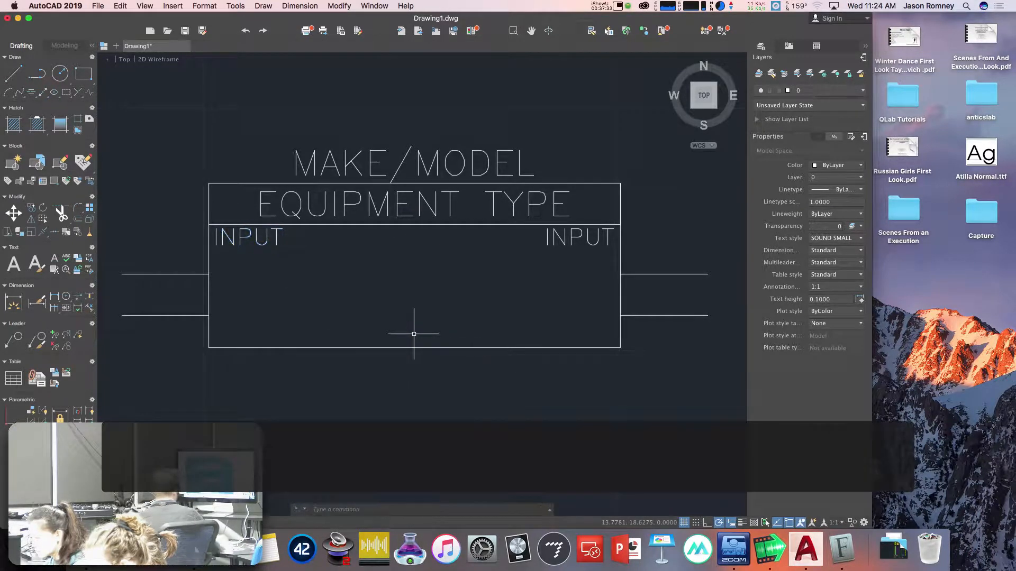
Set the mirrored INPUT text's justification to Top right.
{"action": "left_click", "coordinate": [574, 239]}
{"action": "left_click", "coordinate": [825, 288]}
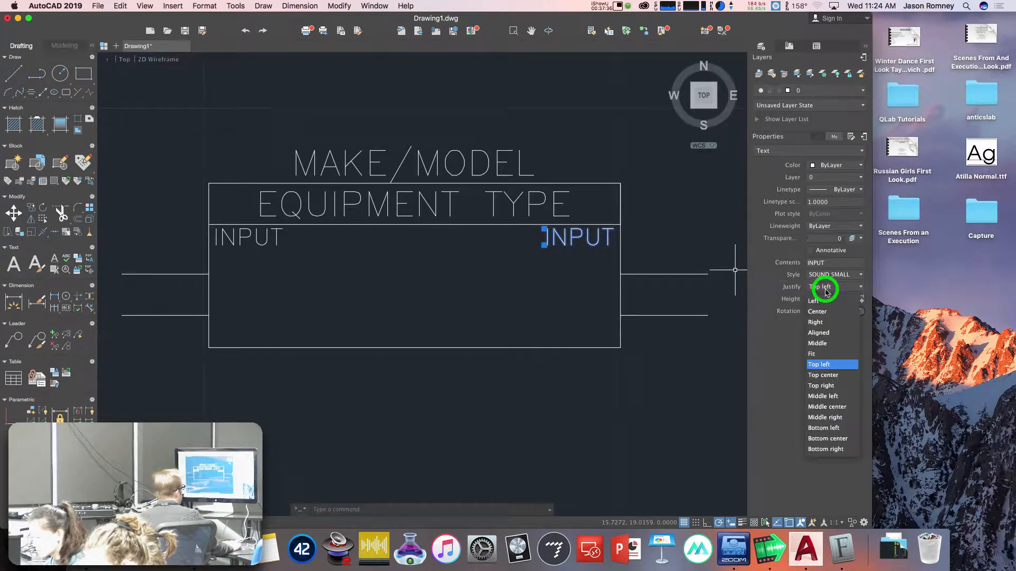
{"action": "left_click", "coordinate": [833, 389]}
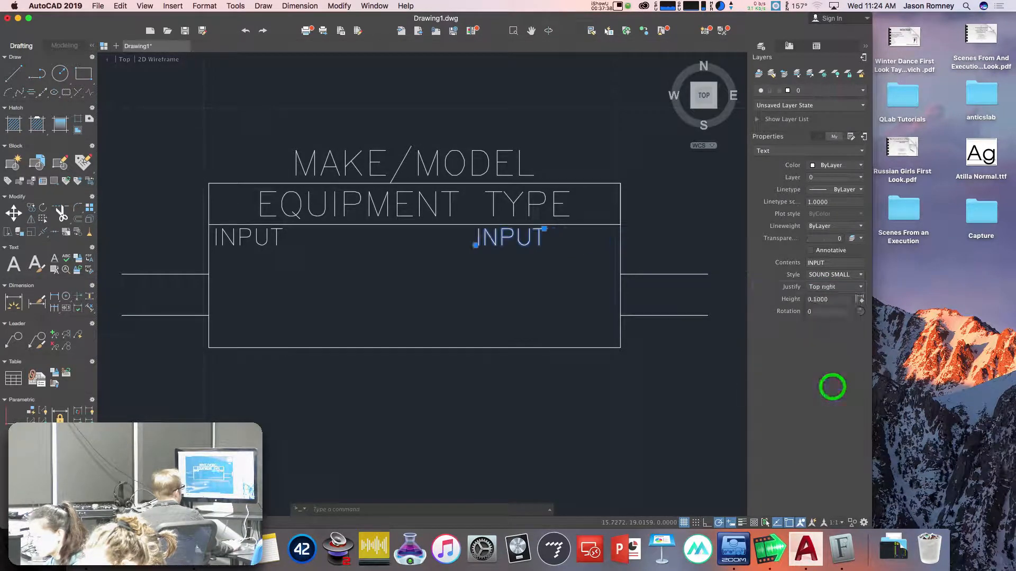
Move the mirrored INPUT text by its top right insertion point to the right end of the divider line.
{"action": "type", "text": "m"}
{"action": "key", "text": "Return"}
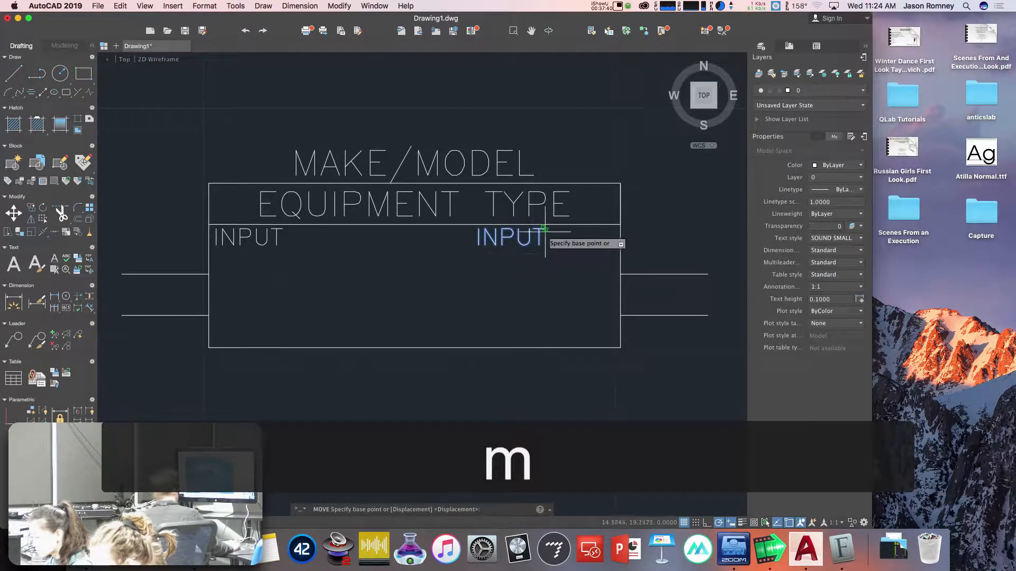
{"action": "left_click", "coordinate": [544, 229]}
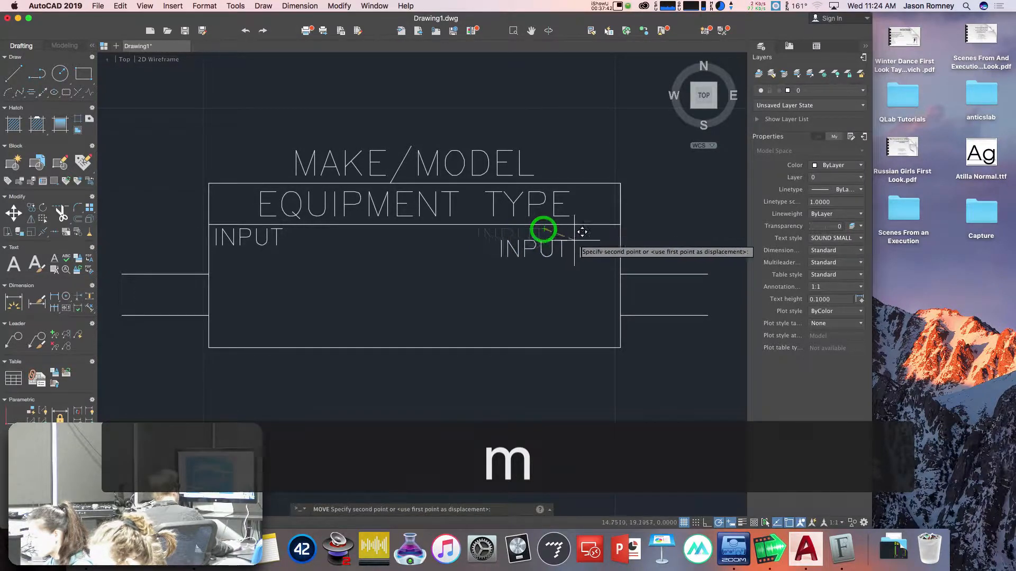
{"action": "left_click", "coordinate": [620, 225]}
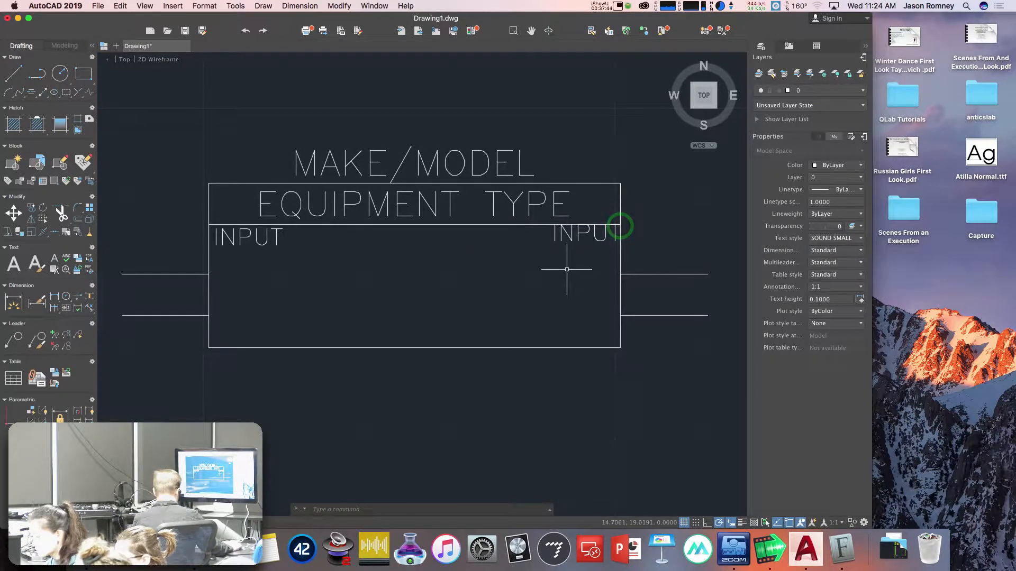
Move the mirrored INPUT text 0.025 horizontally inward from the box's right edge.
{"action": "type", "text": "m"}
{"action": "key", "text": "Return"}
{"action": "left_click", "coordinate": [592, 233]}
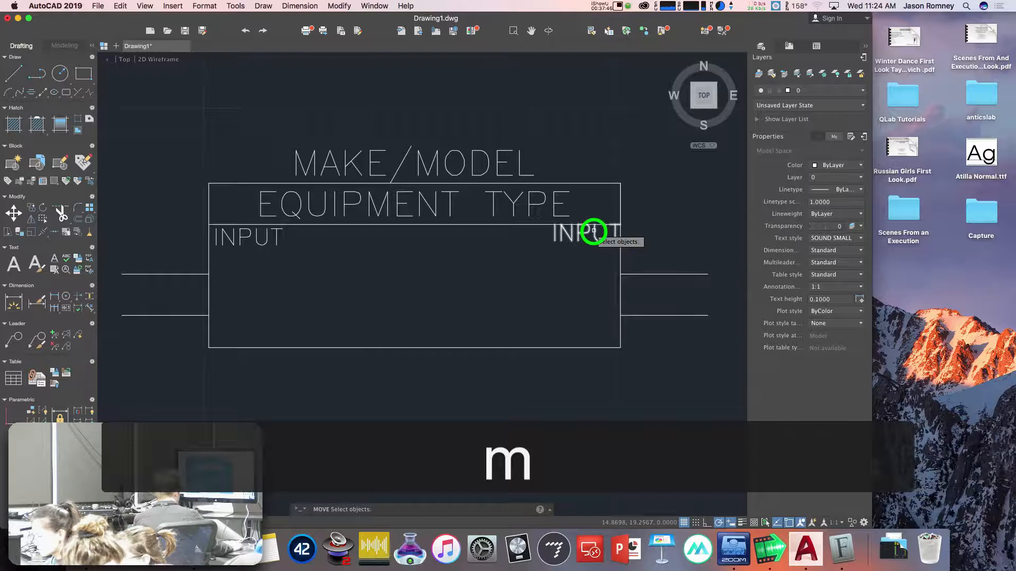
{"action": "key", "text": "Return"}
{"action": "left_click", "coordinate": [697, 226]}
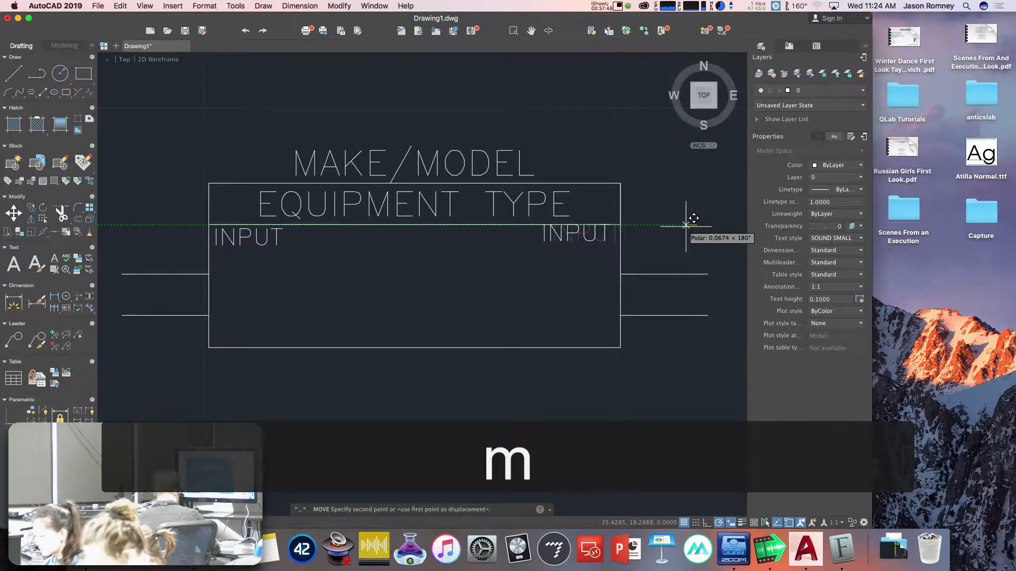
{"action": "type", "text": "0"}
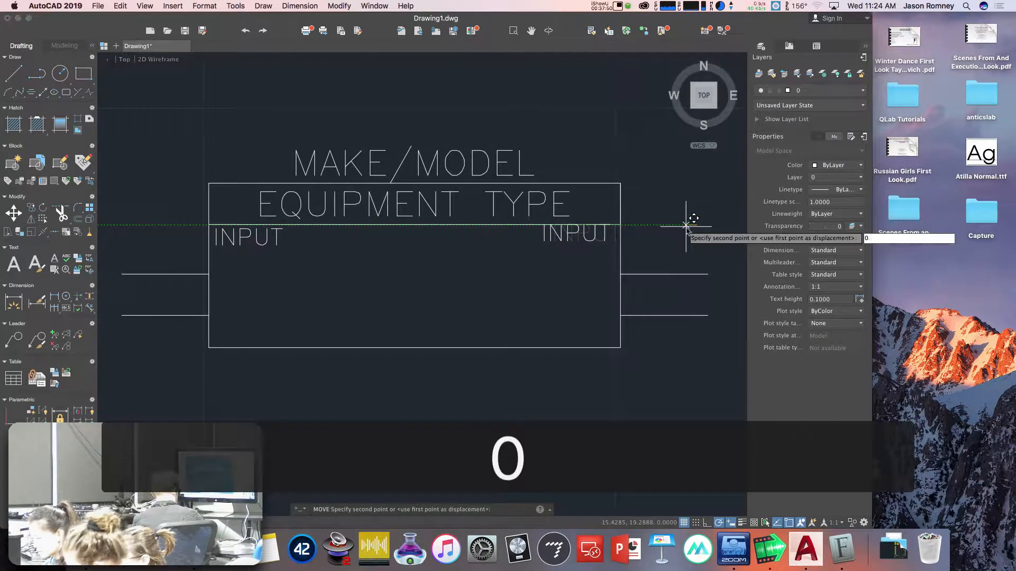
{"action": "type", "text": ".025"}
{"action": "key", "text": "Return"}
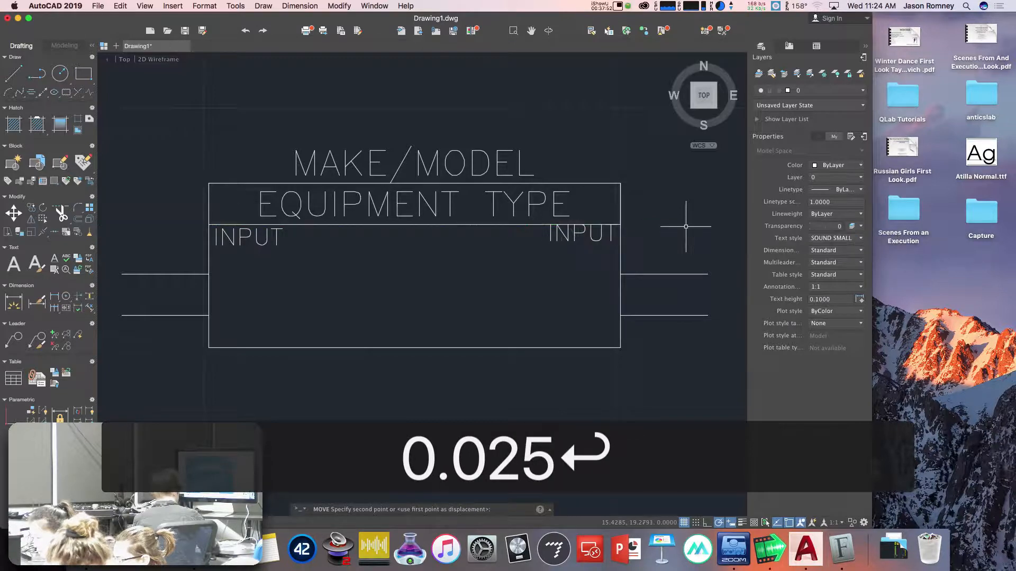
Move the mirrored INPUT text 0.025 straight down from the divider line.
{"action": "type", "text": "m"}
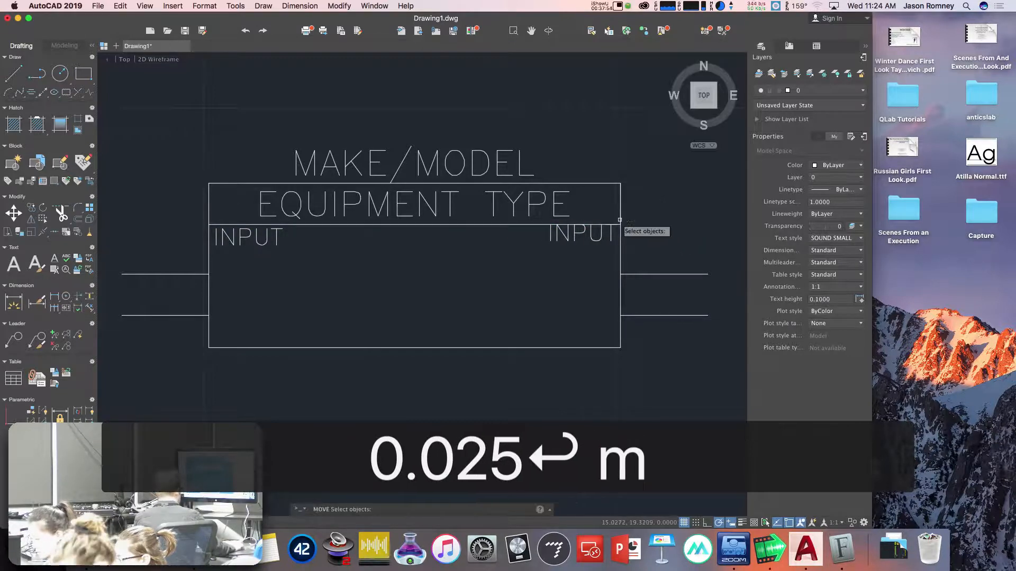
{"action": "left_click", "coordinate": [591, 233]}
{"action": "key", "text": "space"}
{"action": "left_click", "coordinate": [658, 210]}
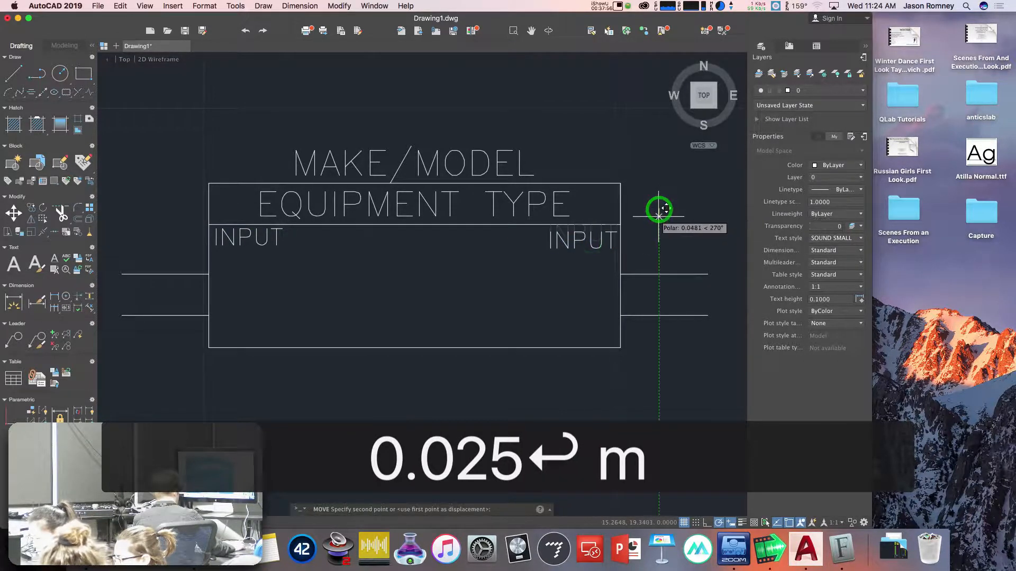
{"action": "type", "text": "0.025"}
{"action": "key", "text": "Return"}
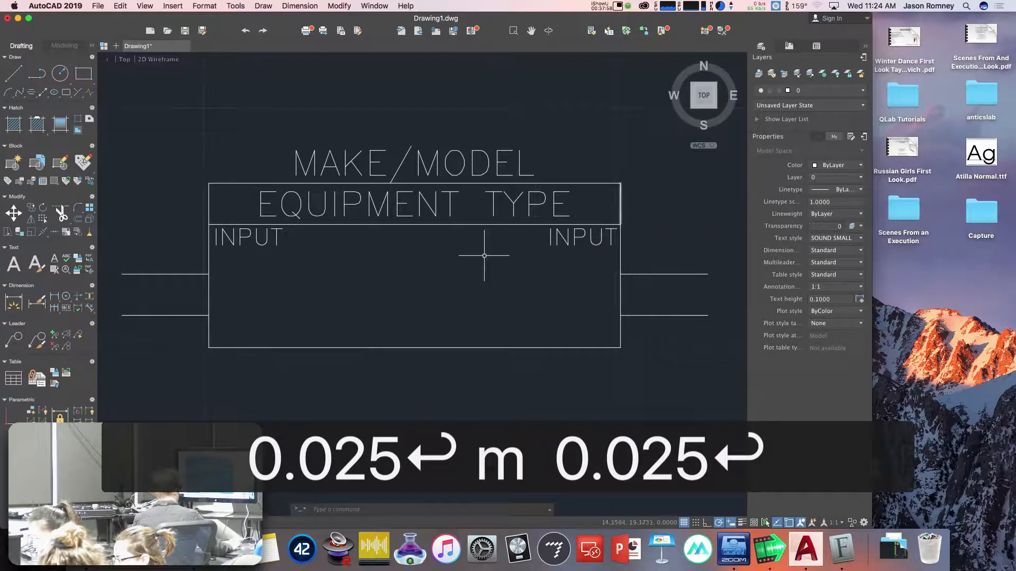
Change the mirrored INPUT text's wording to OUTPUT.
{"action": "left_click", "coordinate": [564, 239]}
{"action": "type", "text": "output"}
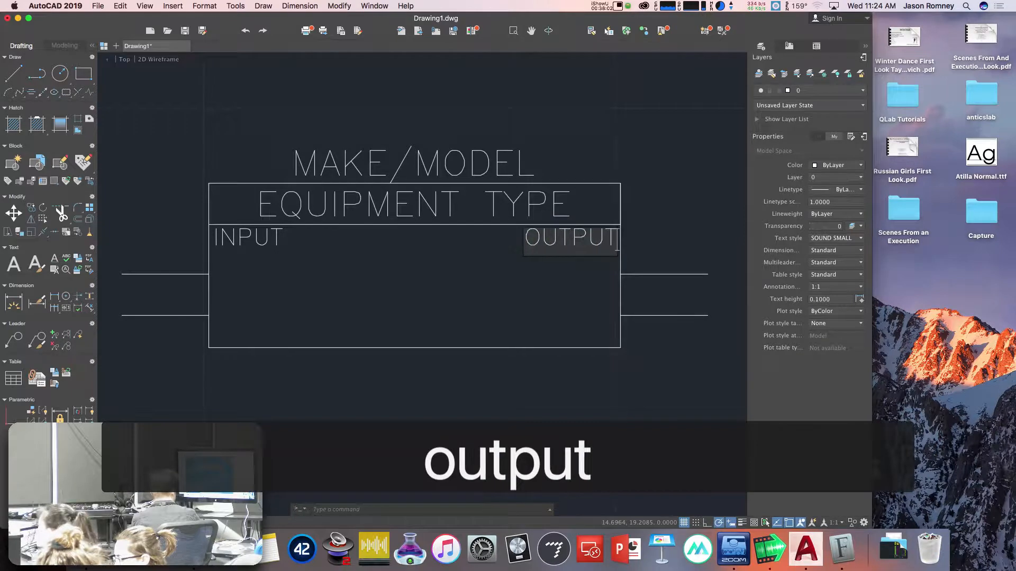
{"action": "key", "text": "Return"}
{"action": "key", "text": "Return"}
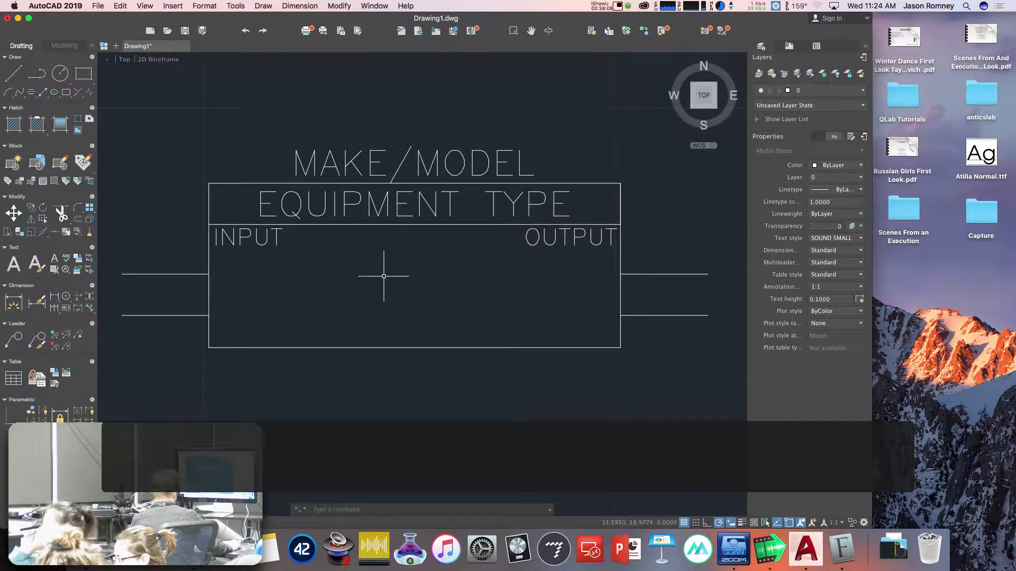
Copy the INPUT text from its top left insertion point to the upper input line's endpoint on the box edge.
{"action": "type", "text": "cv"}
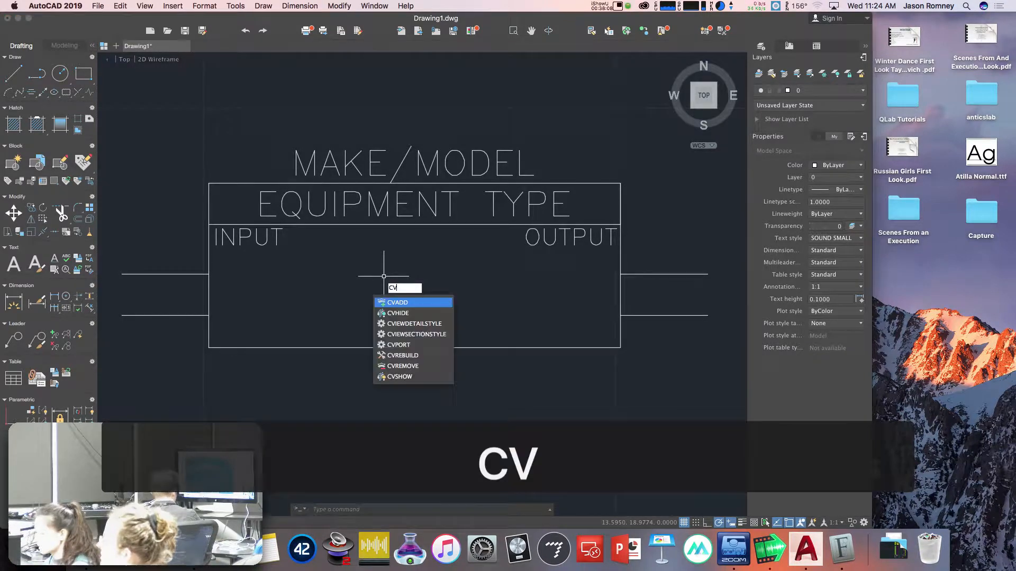
{"action": "key", "text": "BackSpace"}
{"action": "key", "text": "BackSpace"}
{"action": "type", "text": "co"}
{"action": "key", "text": "Return"}
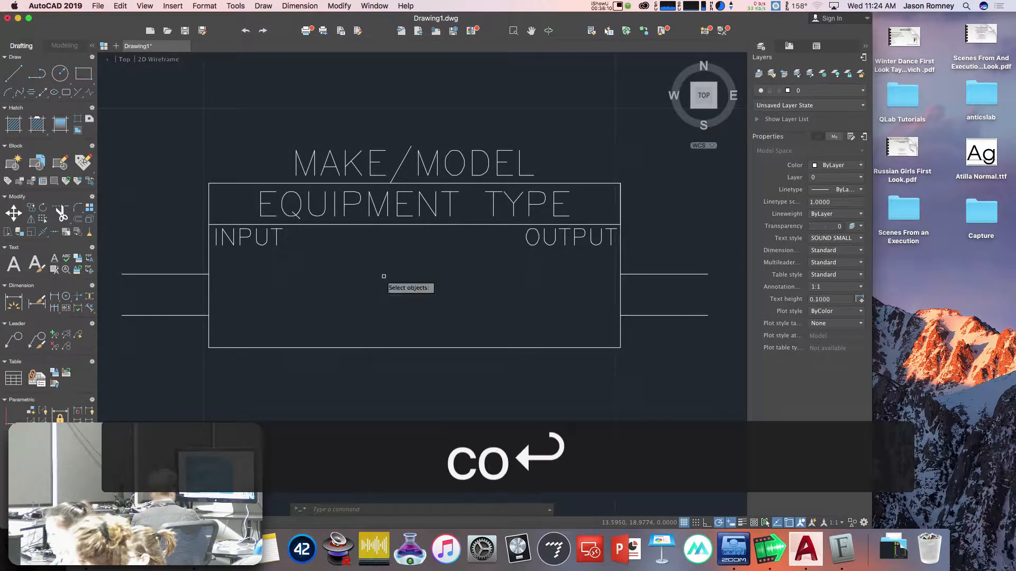
{"action": "left_click", "coordinate": [242, 236]}
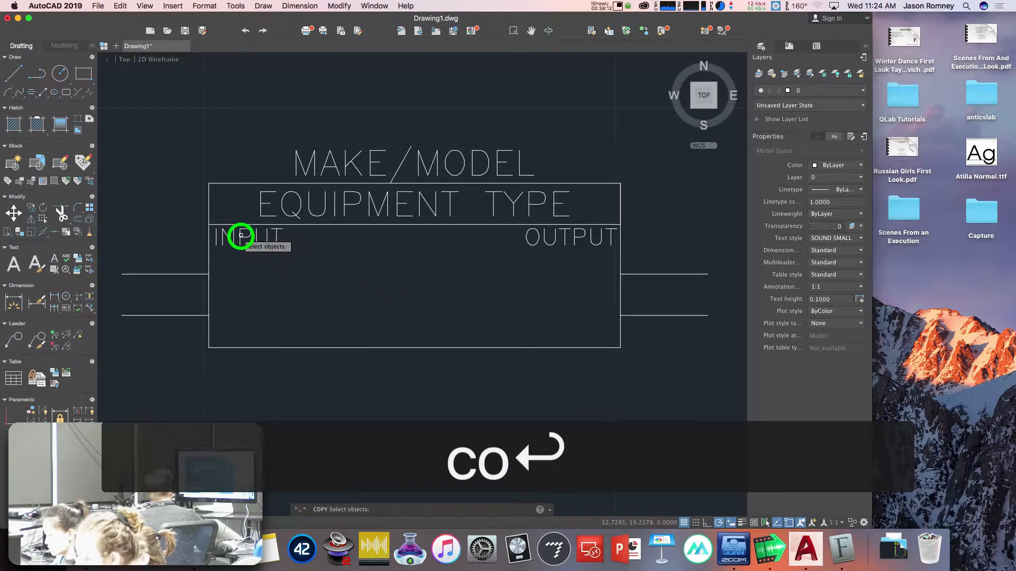
{"action": "key", "text": "Return"}
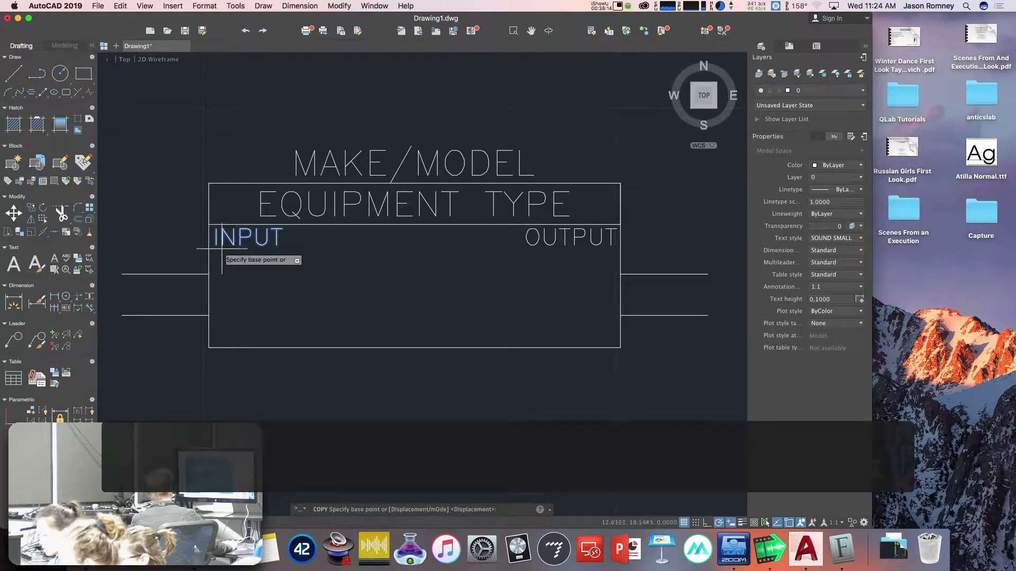
{"action": "left_click", "coordinate": [212, 230]}
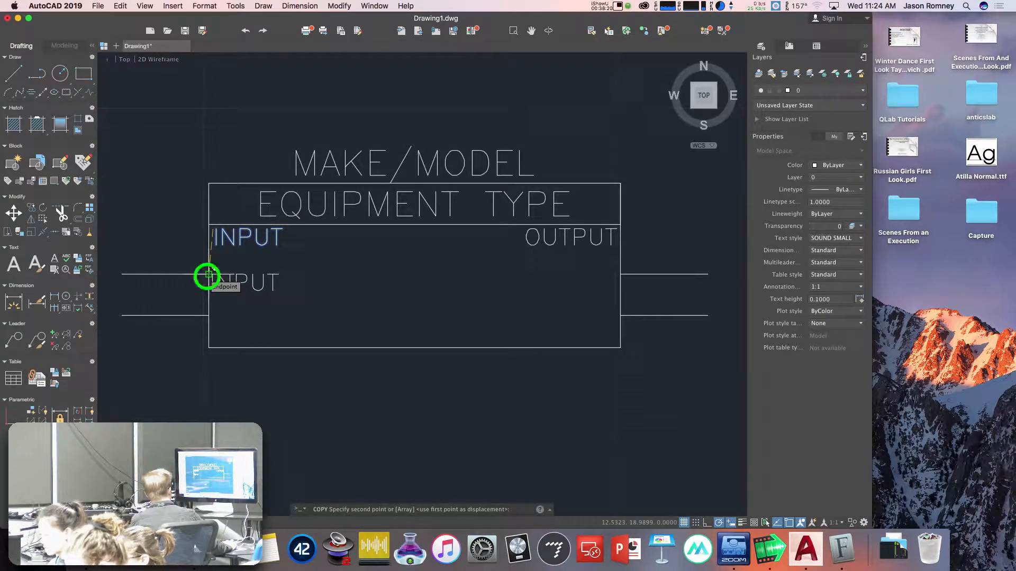
{"action": "left_click", "coordinate": [209, 274]}
{"action": "key", "text": "Return"}
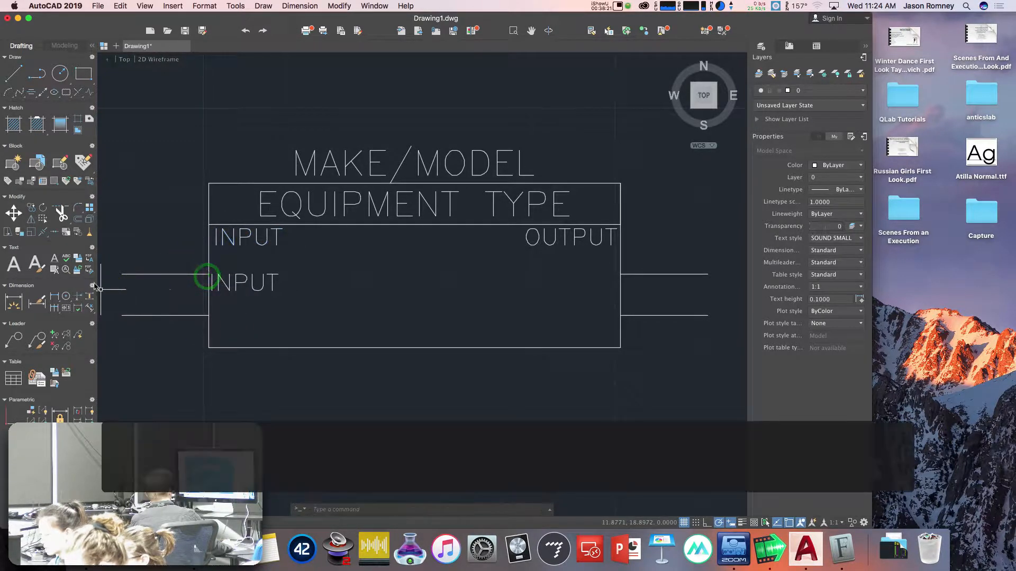
Set the copied INPUT text's justification to Middle left.
{"action": "left_click", "coordinate": [247, 277]}
{"action": "left_click", "coordinate": [829, 288]}
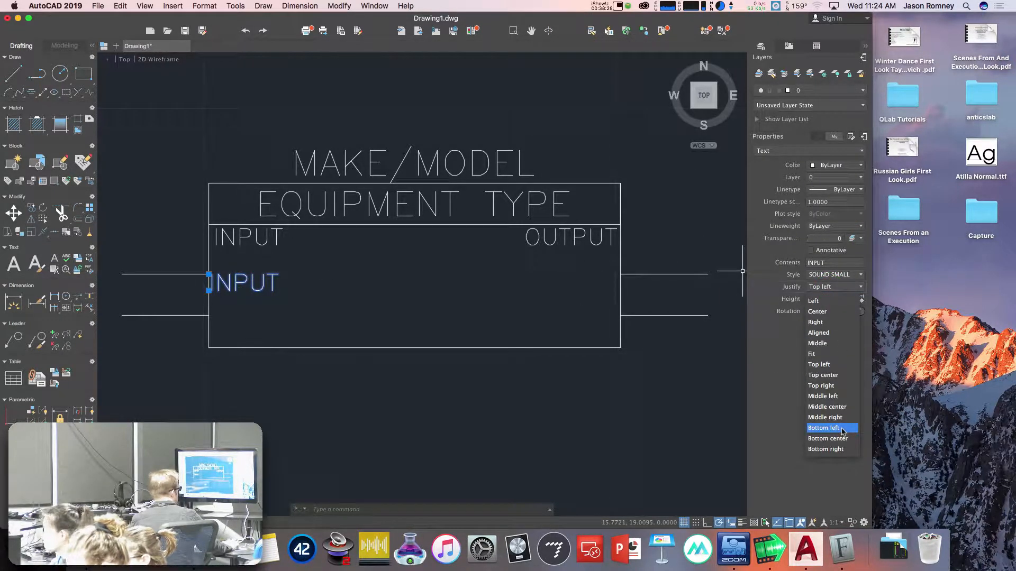
{"action": "left_click", "coordinate": [836, 397]}
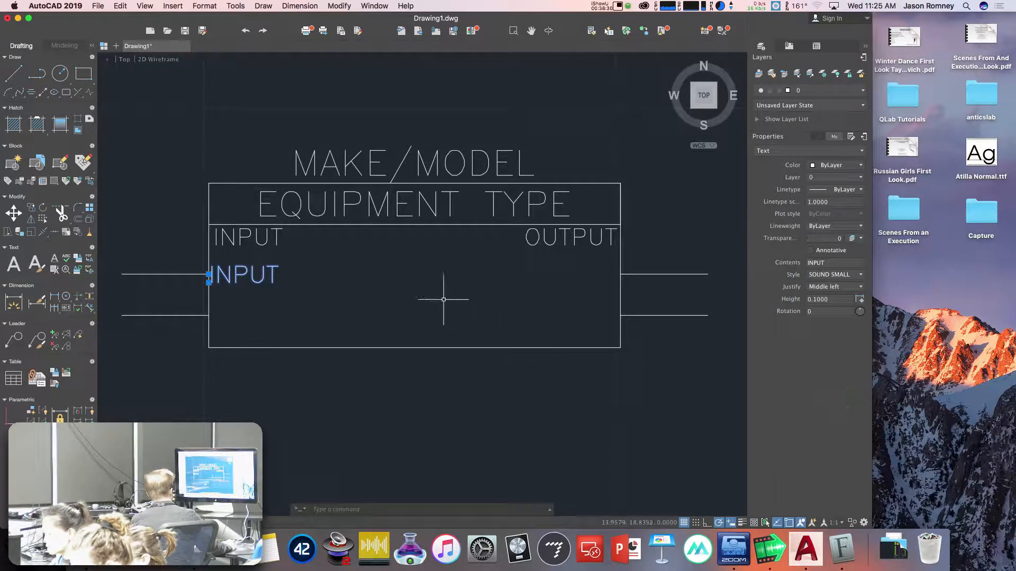
Move the copied INPUT text 0.025 horizontally into the box, away from its left edge.
{"action": "key", "text": "m"}
{"action": "key", "text": "Return"}
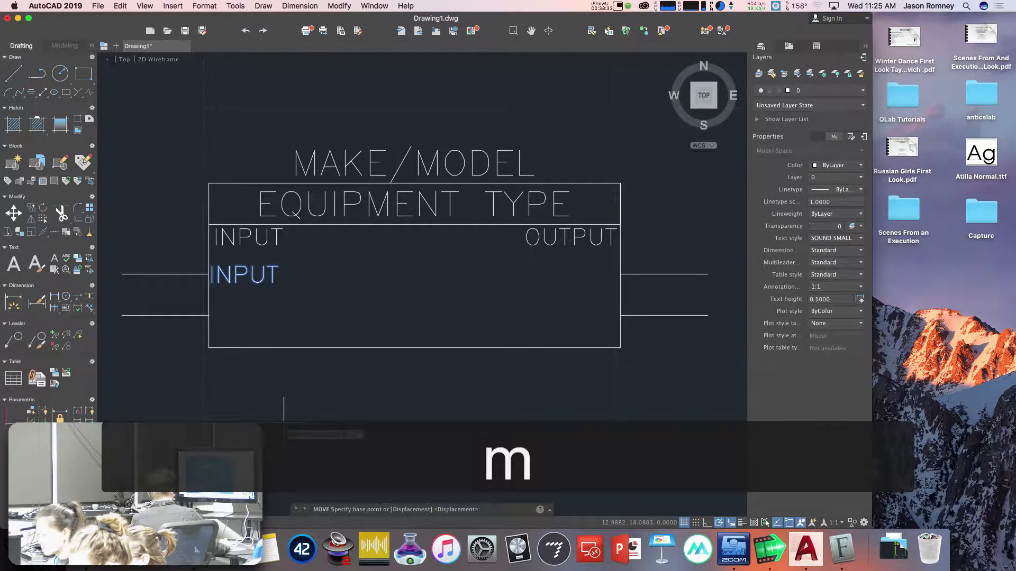
{"action": "left_click", "coordinate": [239, 416]}
{"action": "type", "text": "0.025"}
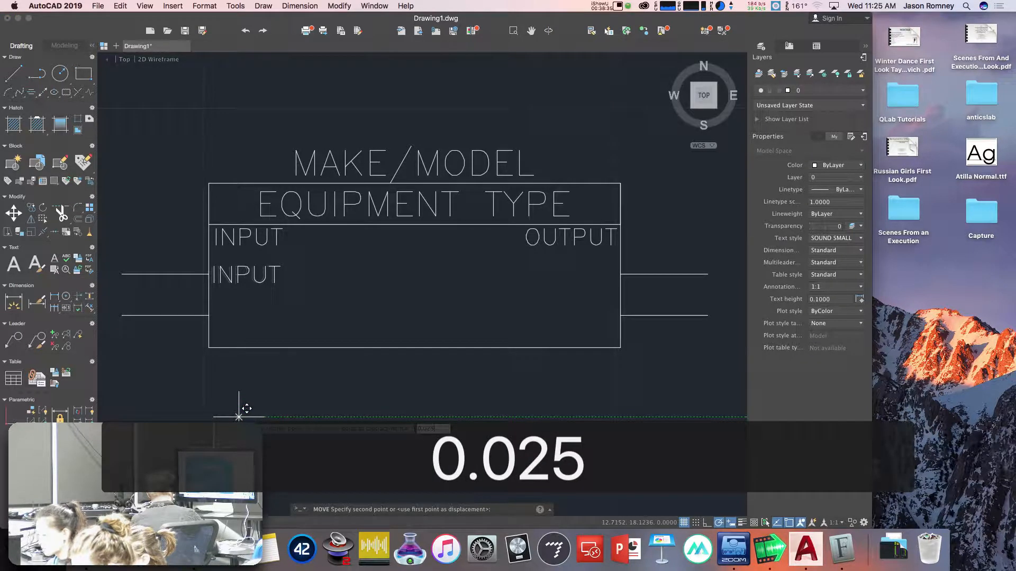
{"action": "key", "text": "Return"}
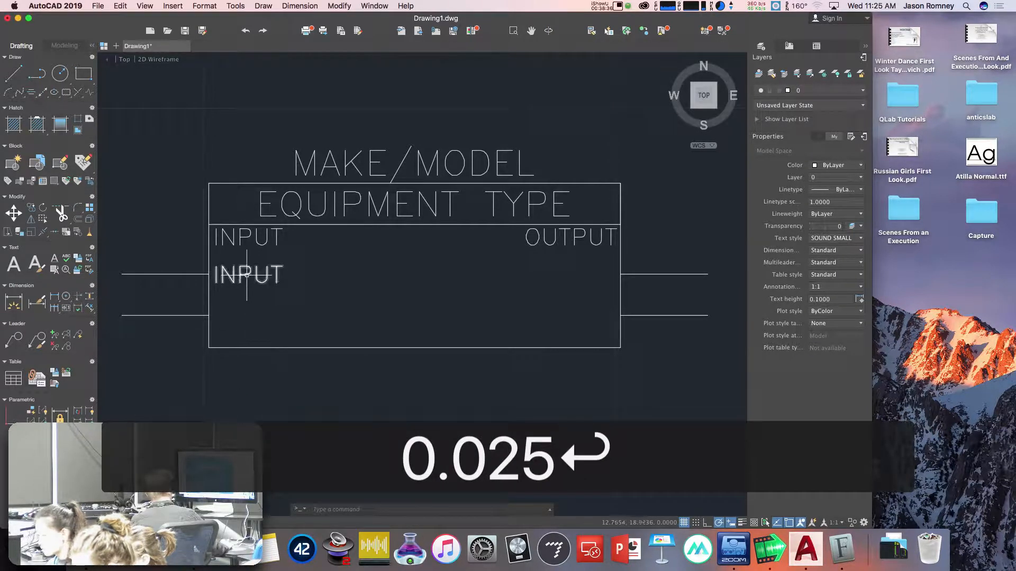
Change the copied INPUT text beside the upper input line to 1.
{"action": "double_click", "coordinate": [243, 275]}
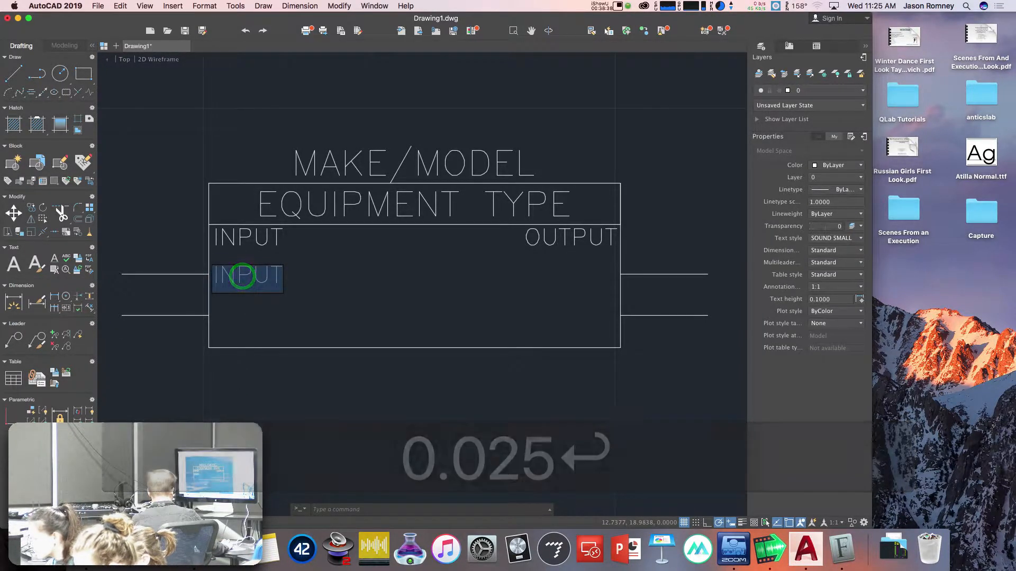
{"action": "type", "text": "1"}
{"action": "key", "text": "Return"}
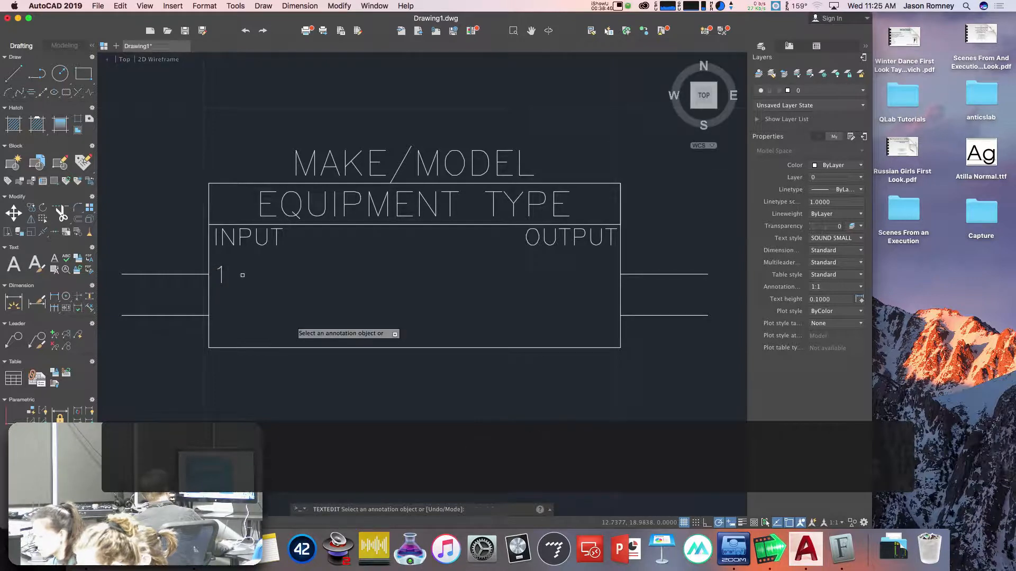
{"action": "key", "text": "Escape"}
{"action": "key", "text": "Escape"}
Copy the 1 label from the upper input line's endpoint on the box edge to the lower input line's endpoint.
{"action": "type", "text": "ct o"}
{"action": "key", "text": "Return"}
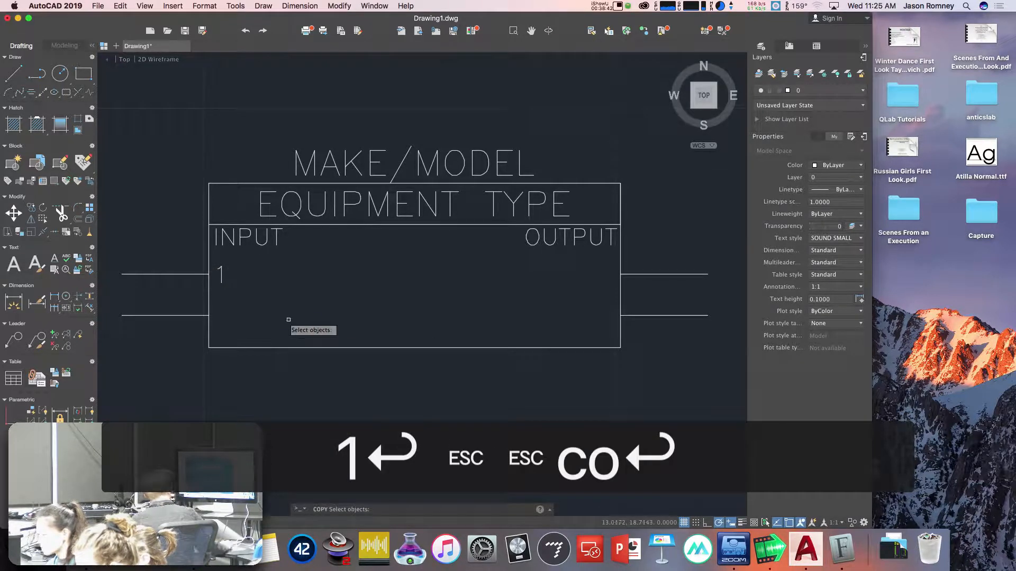
{"action": "left_click", "coordinate": [220, 275]}
{"action": "right_click", "coordinate": [220, 275]}
{"action": "left_click", "coordinate": [208, 275]}
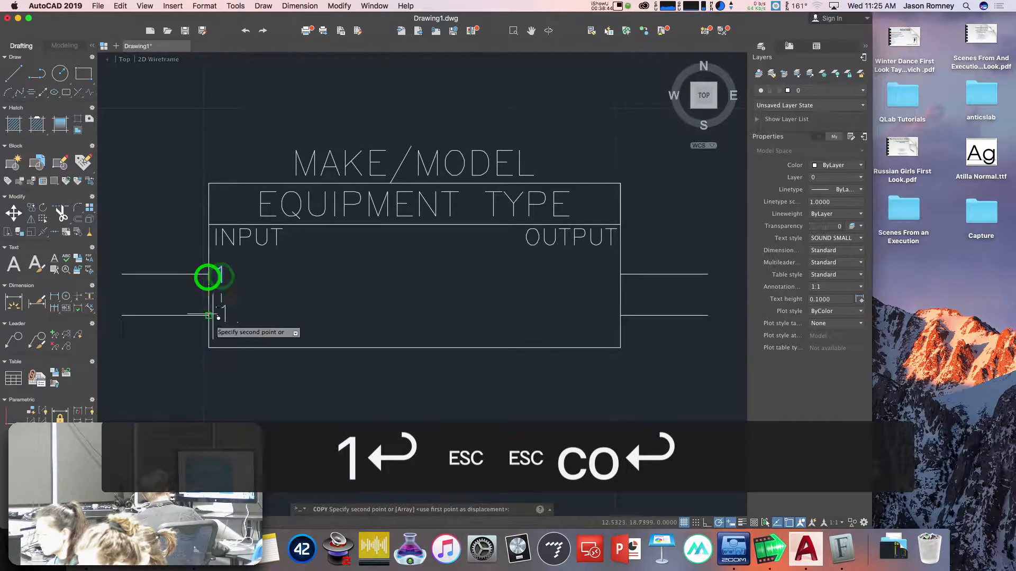
{"action": "left_click", "coordinate": [209, 316]}
{"action": "right_click", "coordinate": [210, 314]}
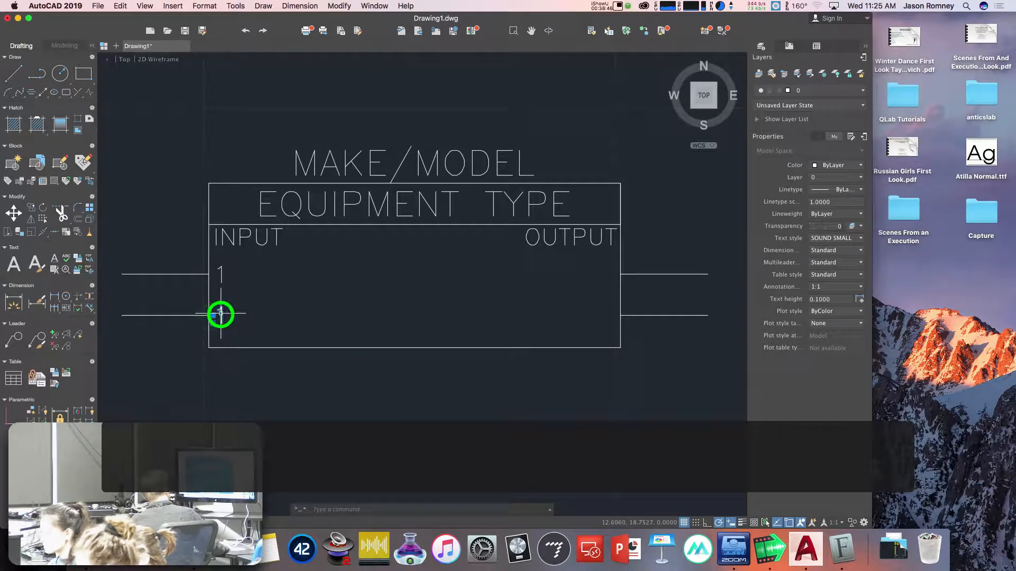
Change the copied label beside the lower input line to 2.
{"action": "left_click", "coordinate": [221, 313]}
{"action": "double_click", "coordinate": [220, 313]}
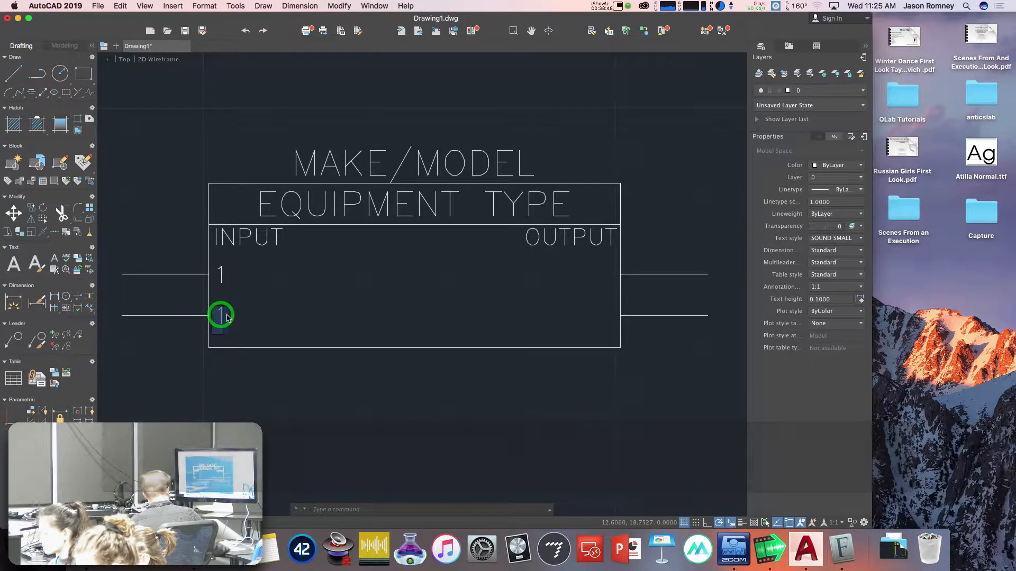
{"action": "type", "text": "2"}
{"action": "key", "text": "Return"}
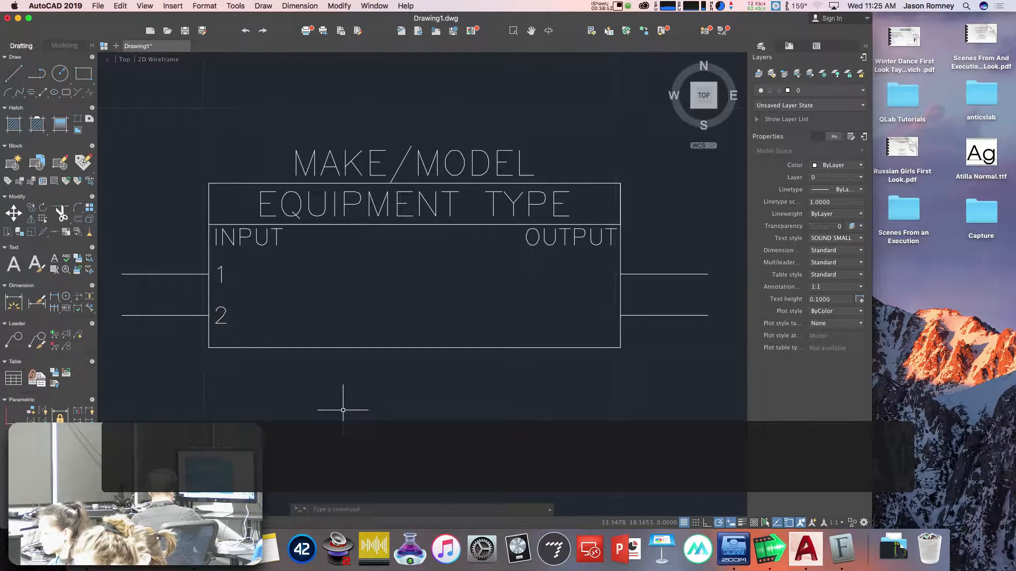
{"action": "type", "text": "mi"}
{"action": "key", "text": "Return"}
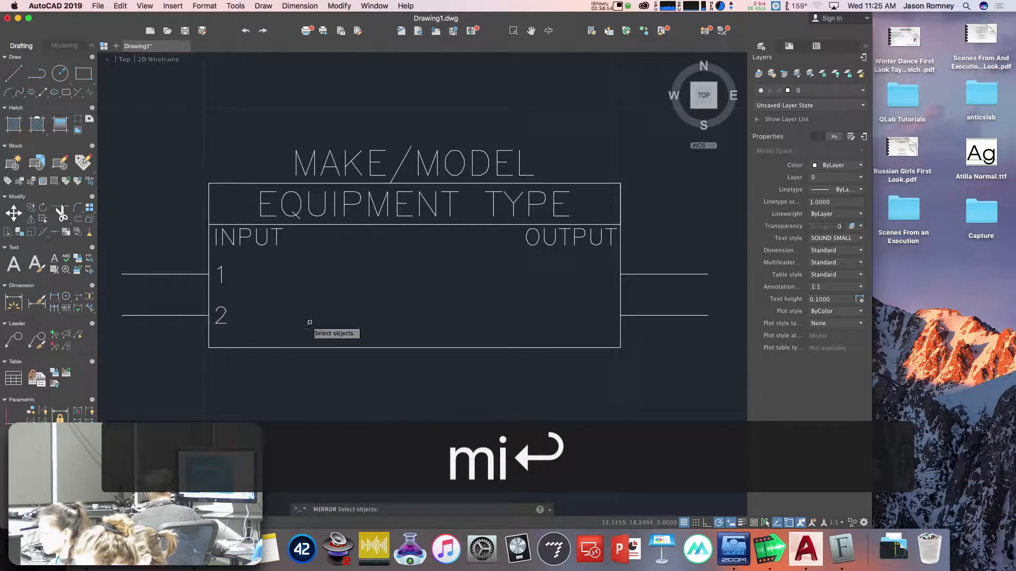
{"action": "left_click", "coordinate": [188, 254]}
{"action": "left_click", "coordinate": [246, 335]}
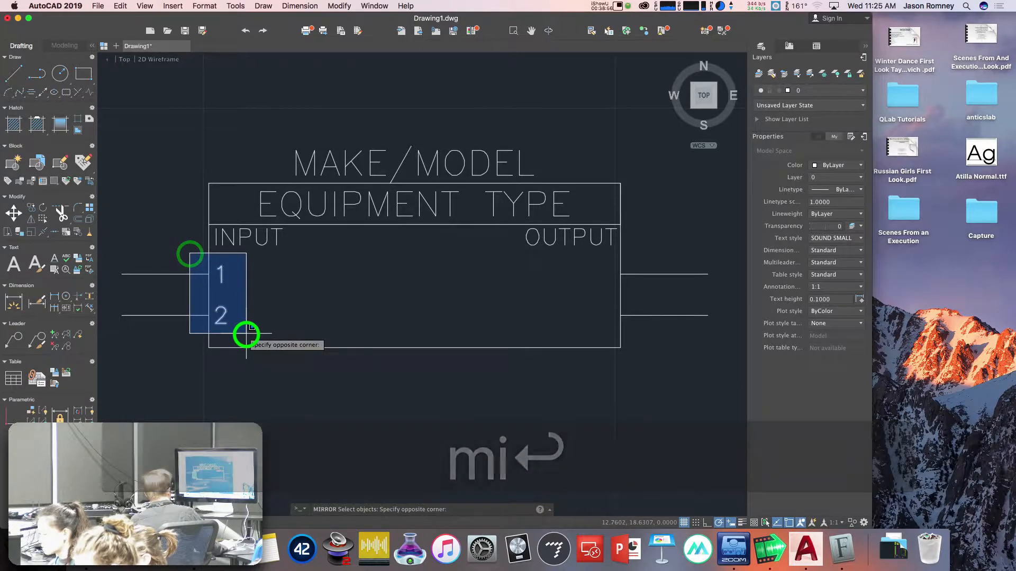
{"action": "key", "text": "Return"}
{"action": "left_click", "coordinate": [413, 227]}
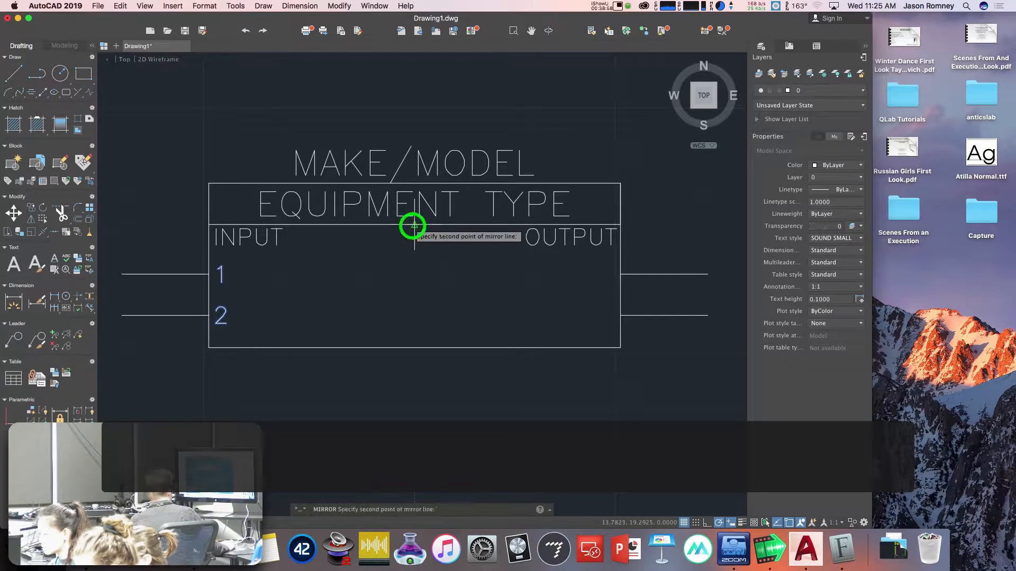
{"action": "left_click", "coordinate": [413, 300]}
{"action": "key", "text": "Escape"}
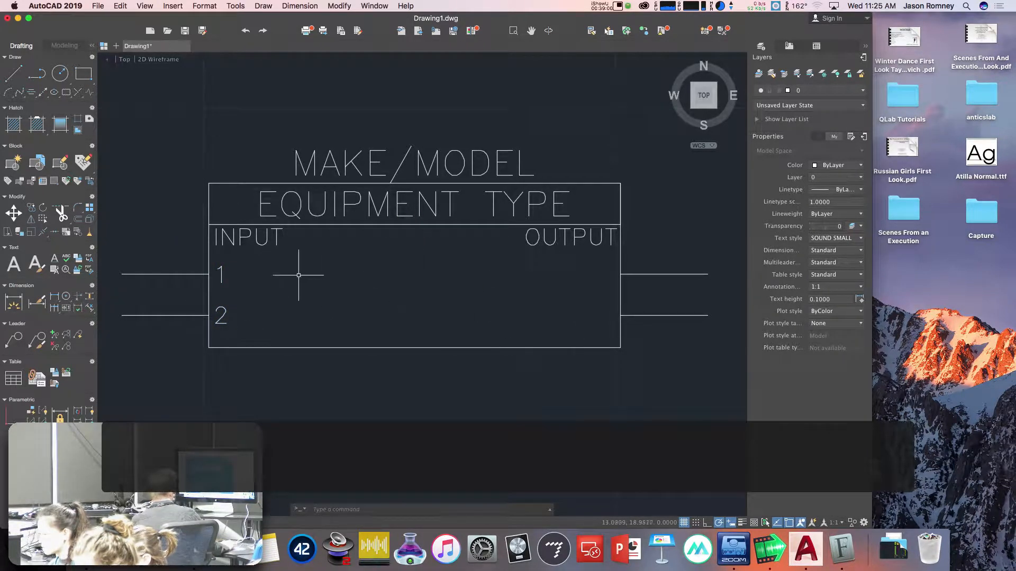
Mirror the 1 and 2 labels about a vertical line through the divider line's midpoint, keeping the originals.
{"action": "type", "text": "mi"}
{"action": "key", "text": "space"}
{"action": "left_click", "coordinate": [188, 254]}
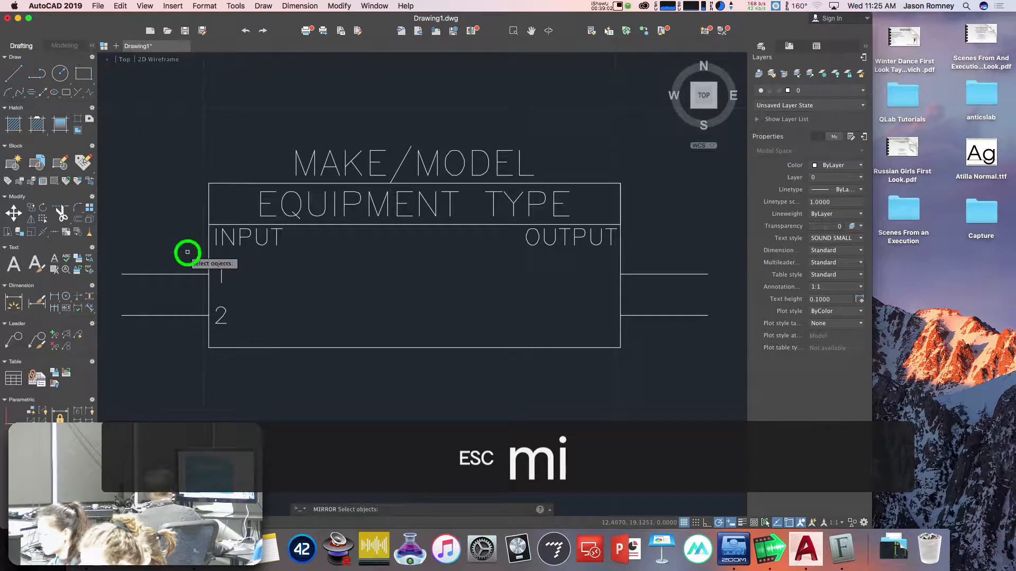
{"action": "left_click", "coordinate": [248, 331]}
{"action": "key", "text": "Return"}
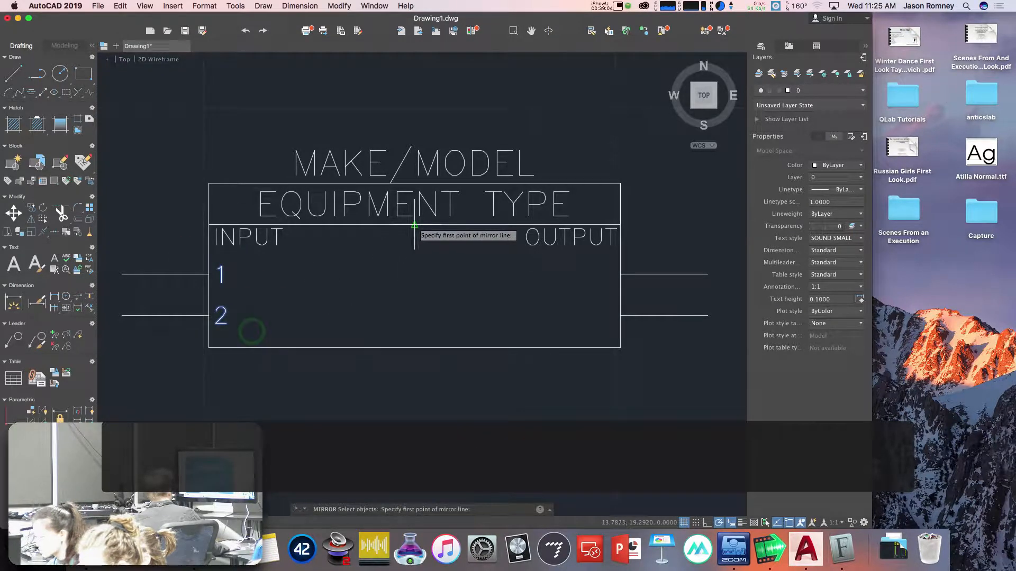
{"action": "left_click", "coordinate": [414, 225]}
{"action": "left_click", "coordinate": [415, 259]}
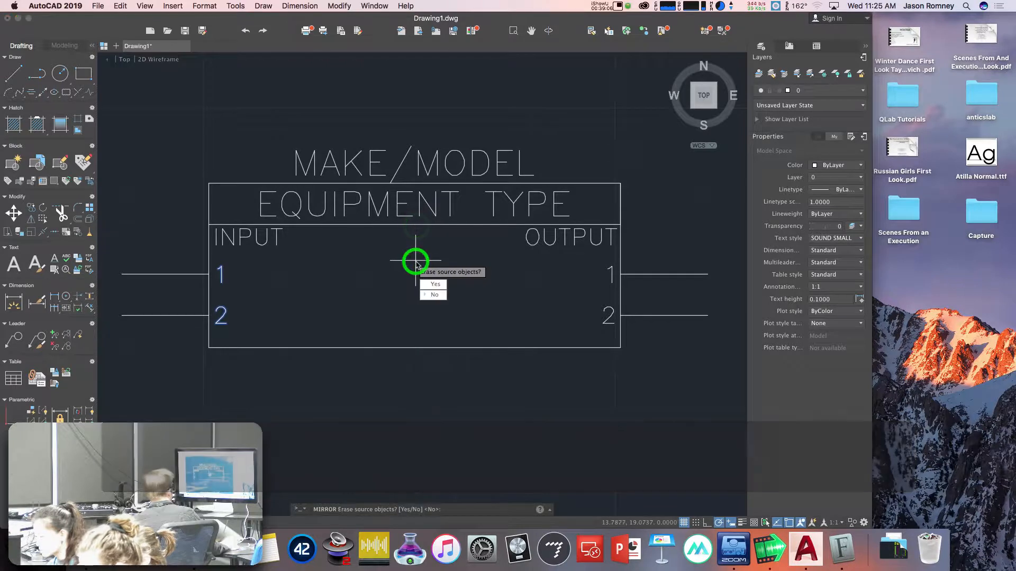
{"action": "key", "text": "Return"}
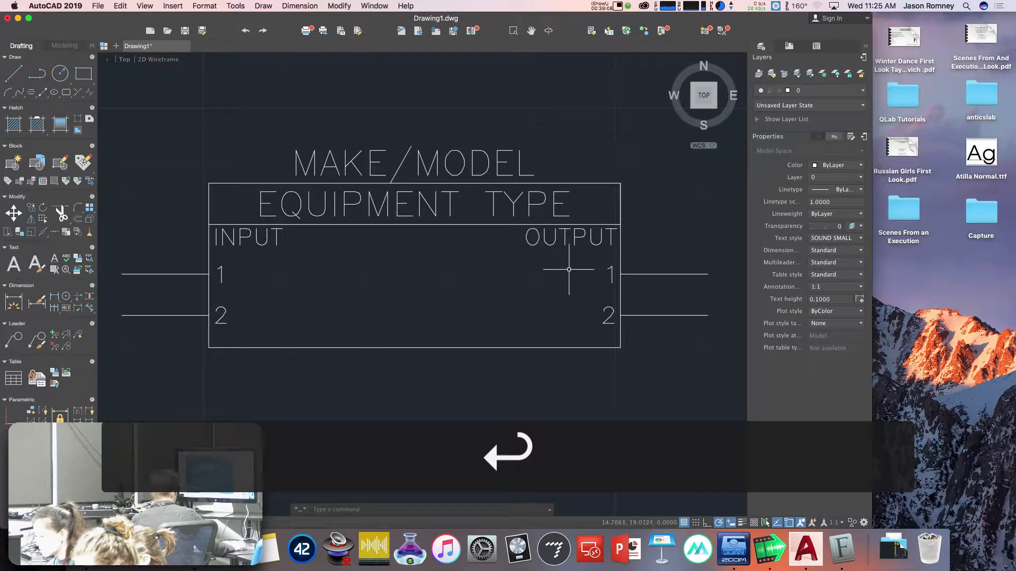
Set the justification of the mirrored output labels 1 and 2 to Middle right.
{"action": "left_click", "coordinate": [594, 259]}
{"action": "left_click", "coordinate": [641, 340]}
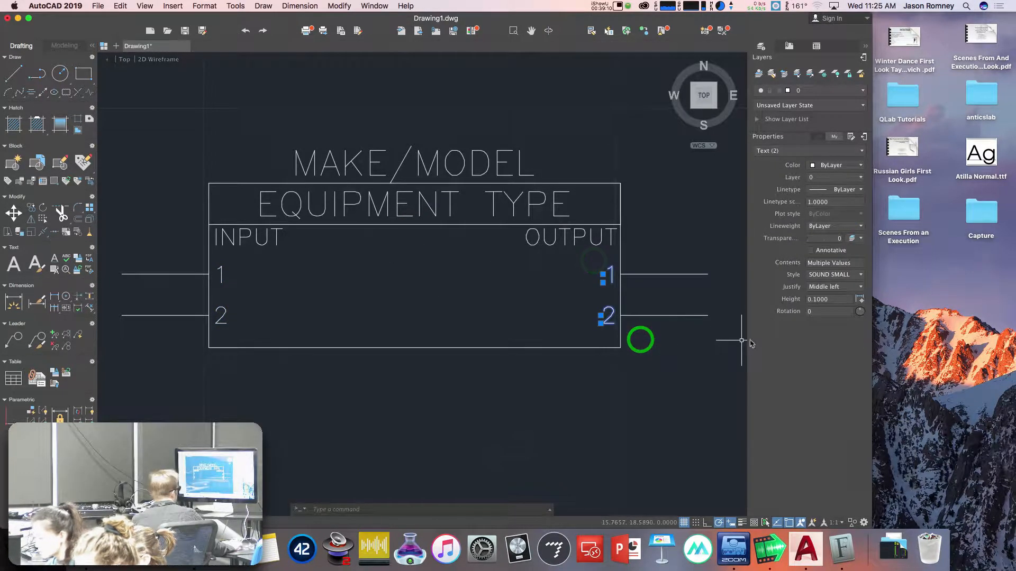
{"action": "left_click", "coordinate": [846, 289]}
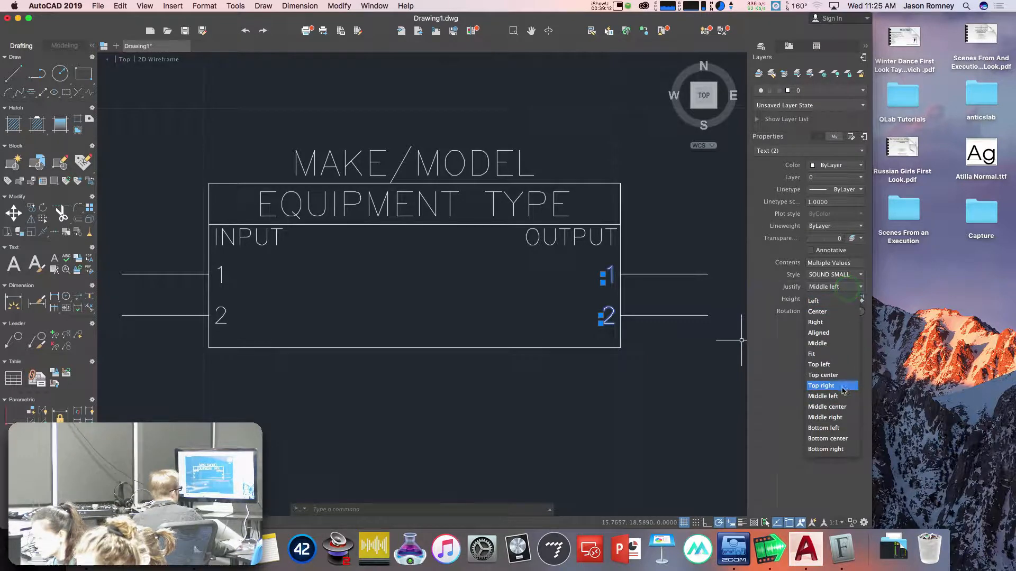
{"action": "left_click", "coordinate": [847, 419]}
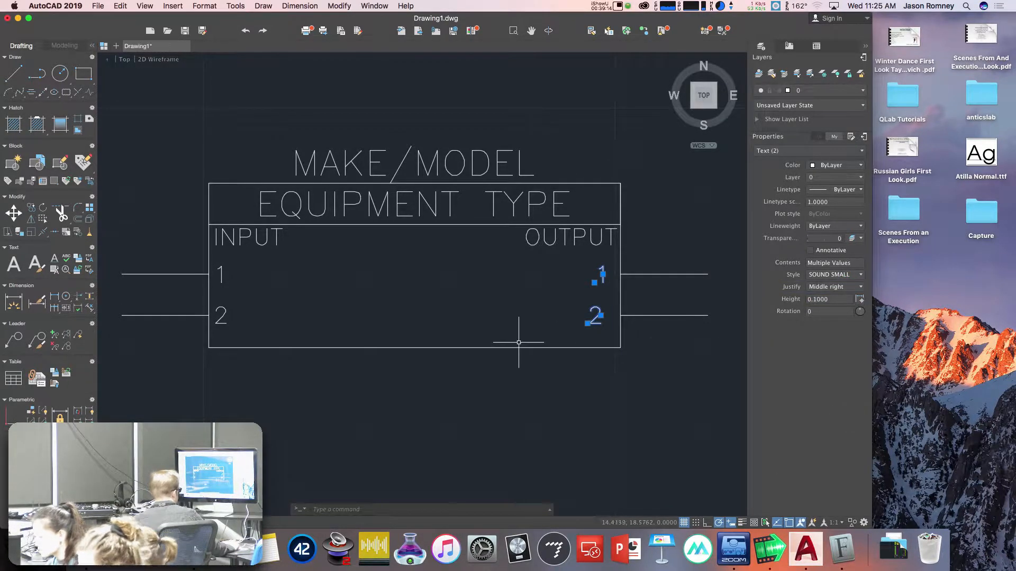
Move both output labels from the 1 label's insertion point to the upper output line's endpoint on the box edge.
{"action": "type", "text": "m"}
{"action": "key", "text": "Return"}
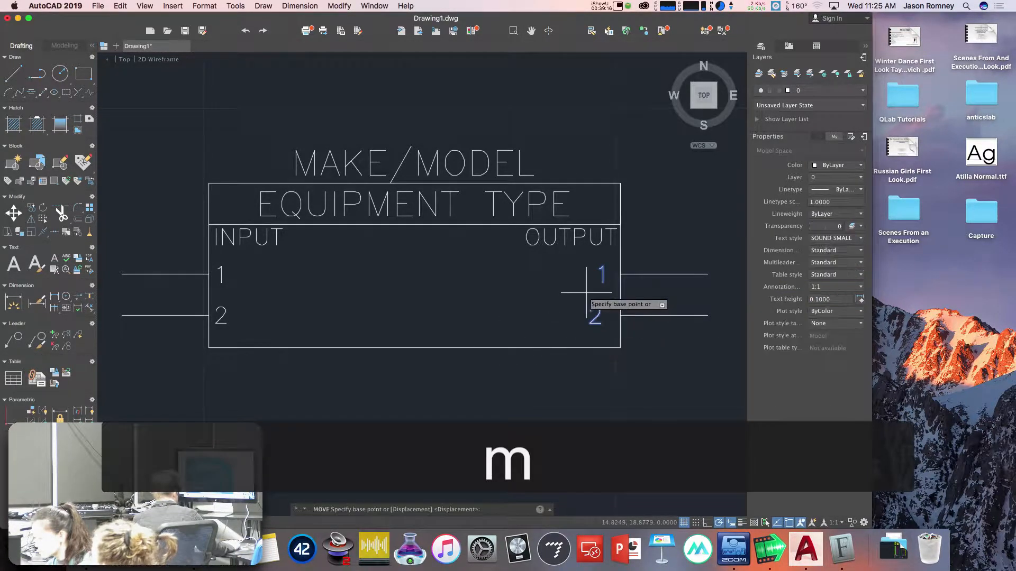
{"action": "left_click", "coordinate": [603, 274]}
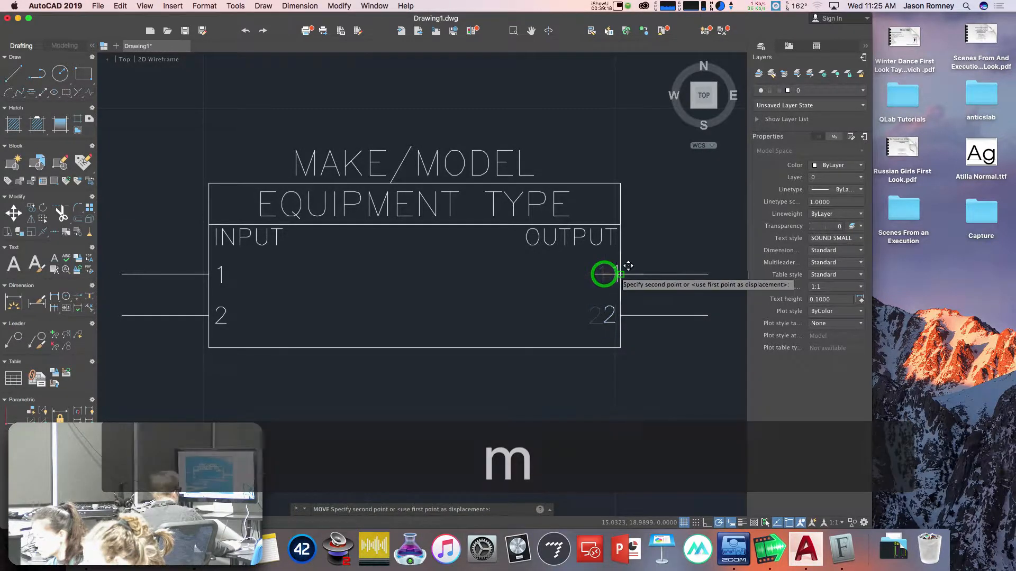
{"action": "left_click", "coordinate": [619, 274]}
Move the output labels 1 and 2 horizontally inward from the box edge by 0.025.
{"action": "type", "text": "m"}
{"action": "key", "text": "Return"}
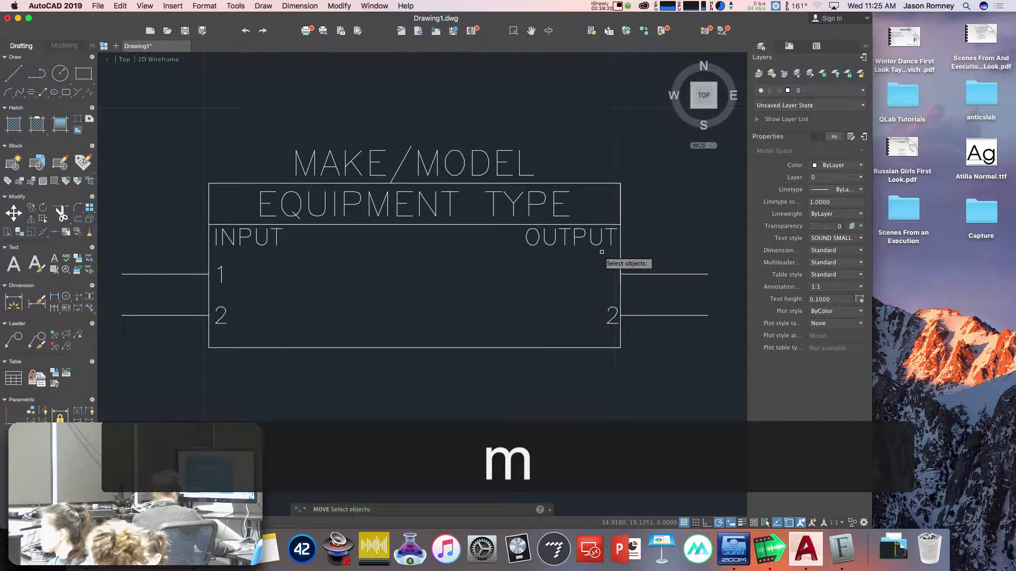
{"action": "left_click", "coordinate": [596, 255]}
{"action": "left_click", "coordinate": [632, 341]}
{"action": "key", "text": "Return"}
{"action": "left_click", "coordinate": [644, 392]}
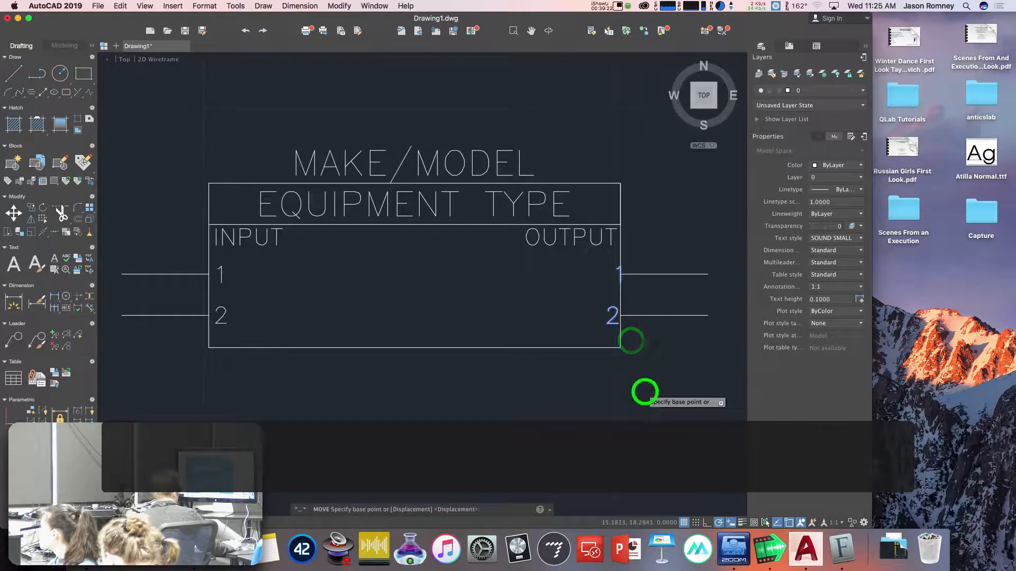
{"action": "type", "text": "0.025"}
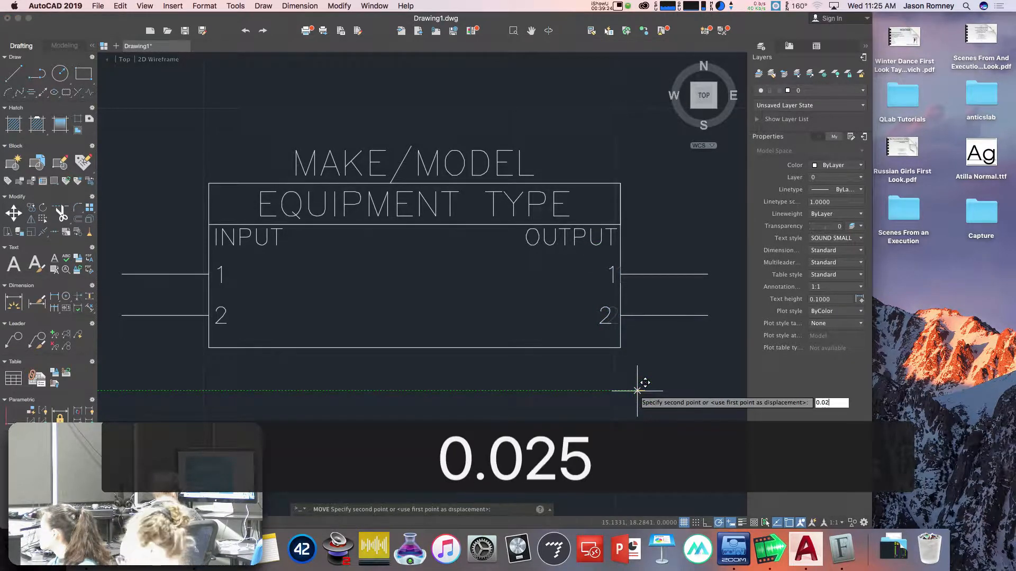
{"action": "key", "text": "Return"}
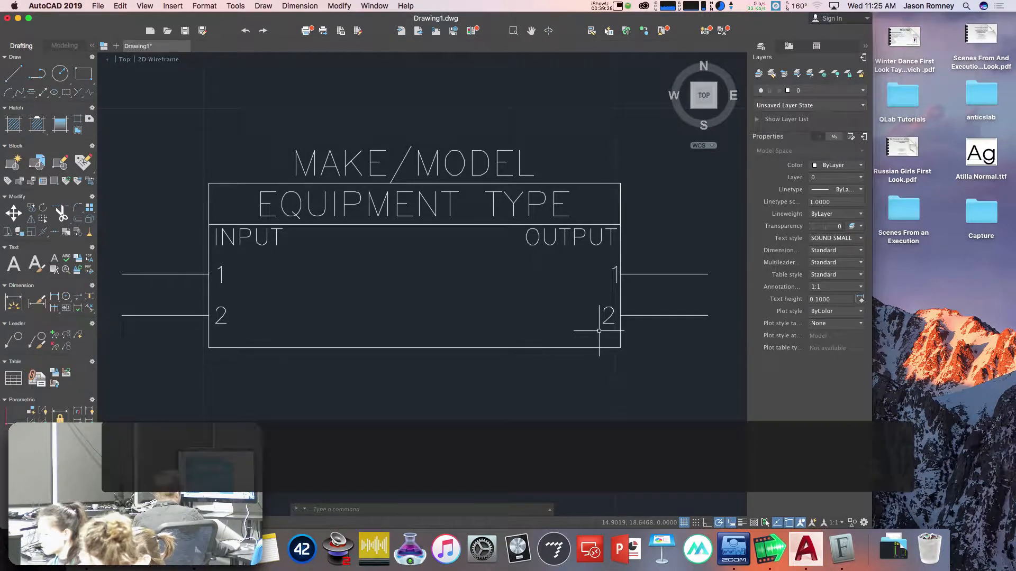
Move the output 1 label horizontally to line up with the insertion point of the 2 label below it.
{"action": "left_click", "coordinate": [617, 274]}
{"action": "type", "text": "m"}
{"action": "key", "text": "Return"}
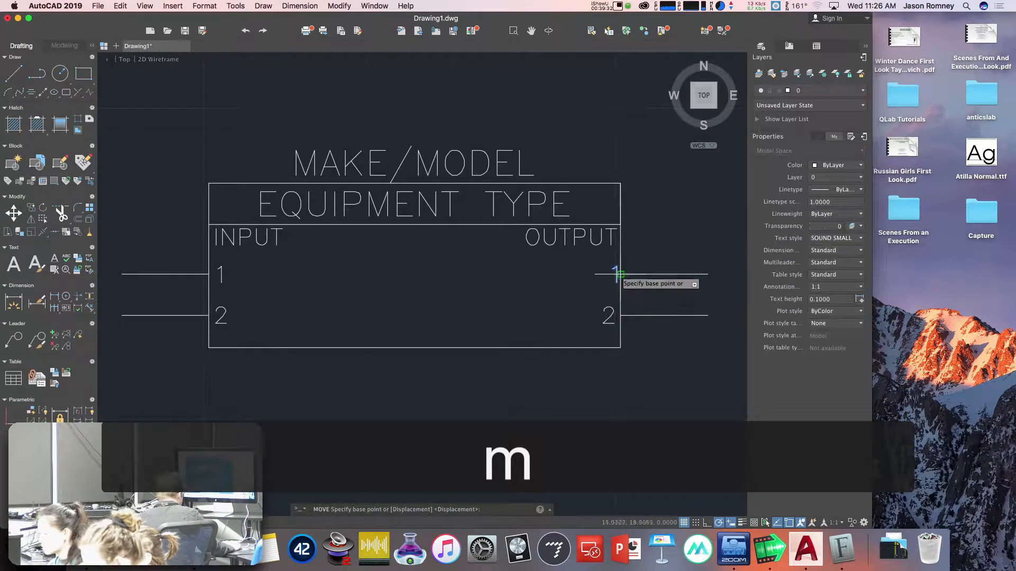
{"action": "left_click", "coordinate": [614, 274]}
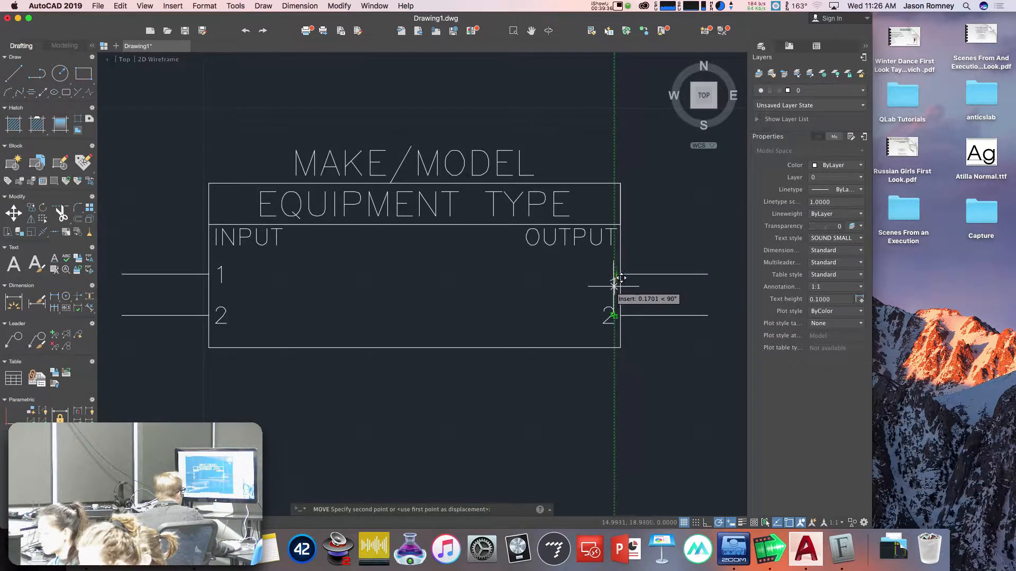
{"action": "left_click", "coordinate": [613, 274]}
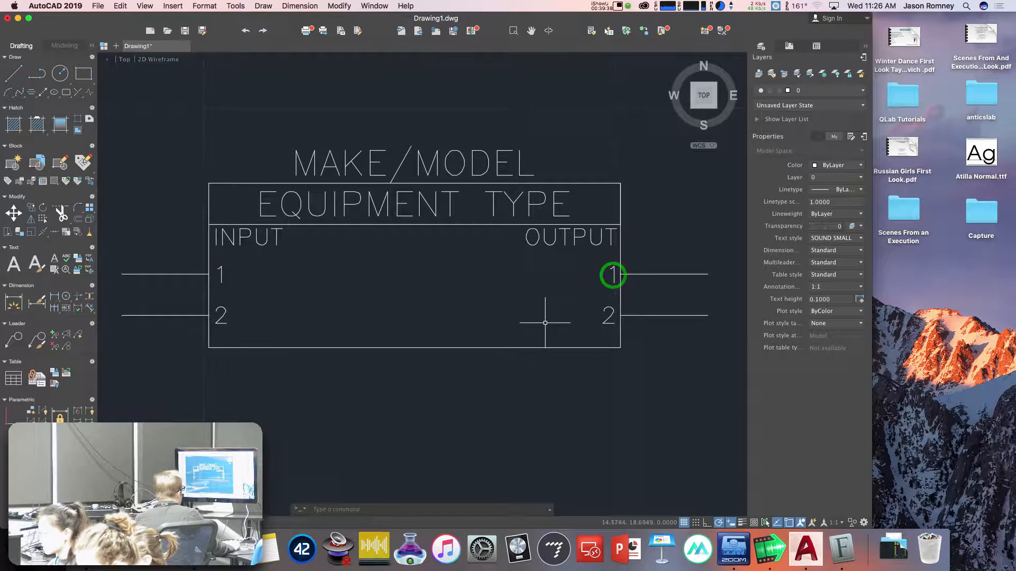
Show the layer list, enlarge the drawing window to full screen, and widen the layer and properties area.
{"action": "scroll", "coordinate": [304, 316], "scroll_direction": "down", "scroll_amount": 3}
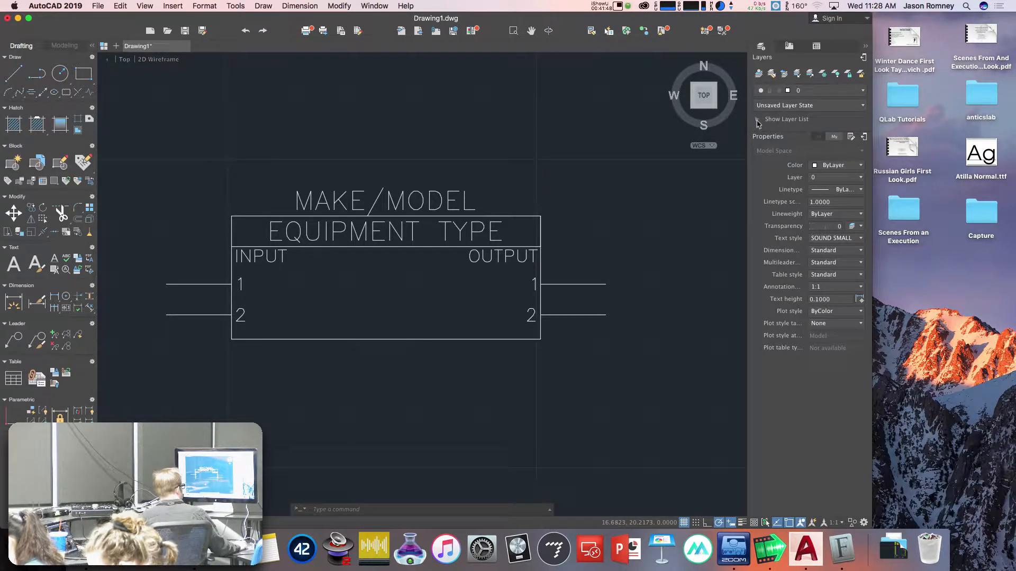
{"action": "left_click", "coordinate": [757, 119]}
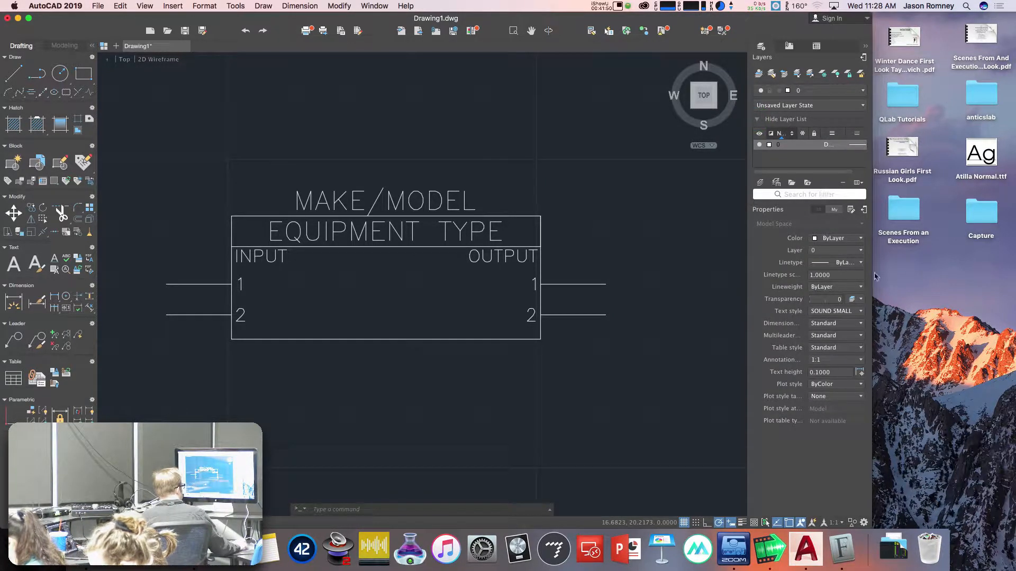
{"action": "left_click", "coordinate": [29, 19]}
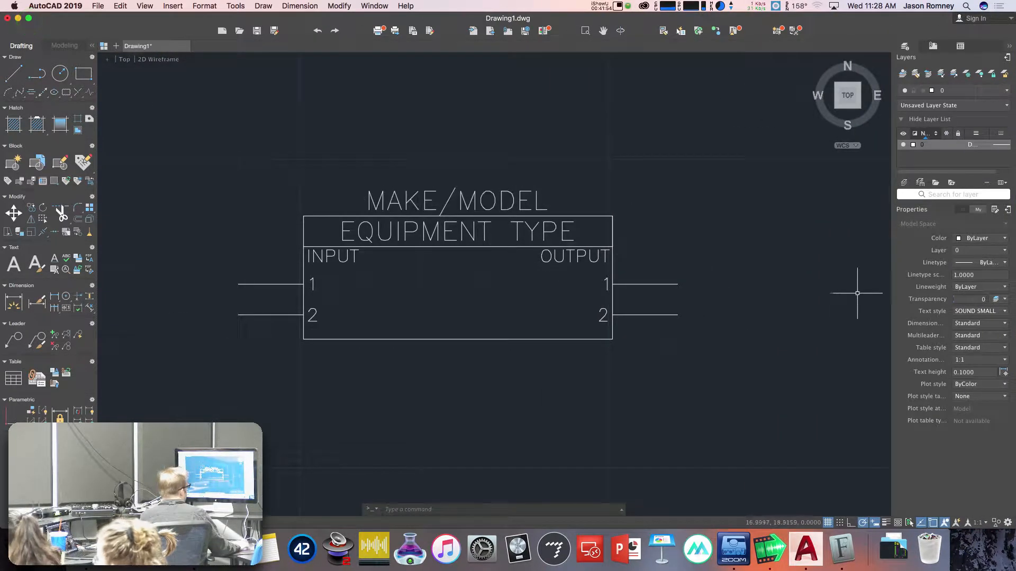
{"action": "left_click_drag", "start_coordinate": [892, 291], "coordinate": [767, 294]}
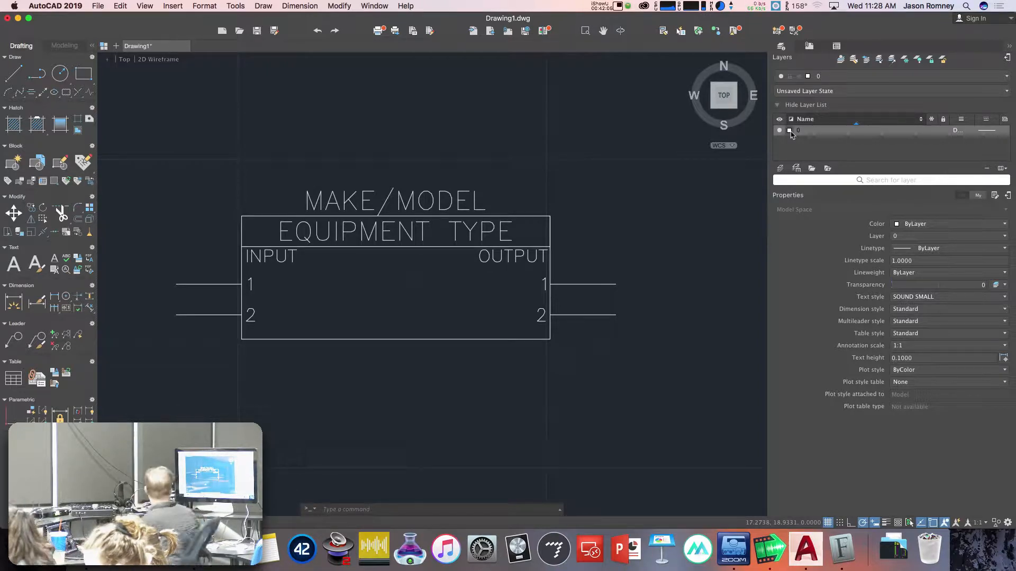
Create a layer named SOUND EQUIPMENT and set its color to green.
{"action": "left_click", "coordinate": [781, 169]}
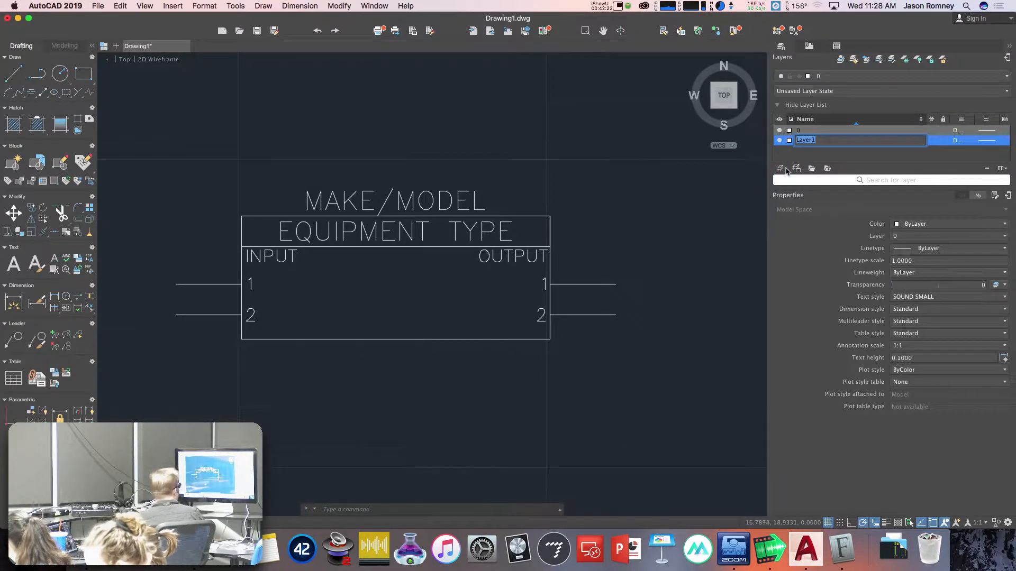
{"action": "type", "text": "SOUND EQUIPMEN"}
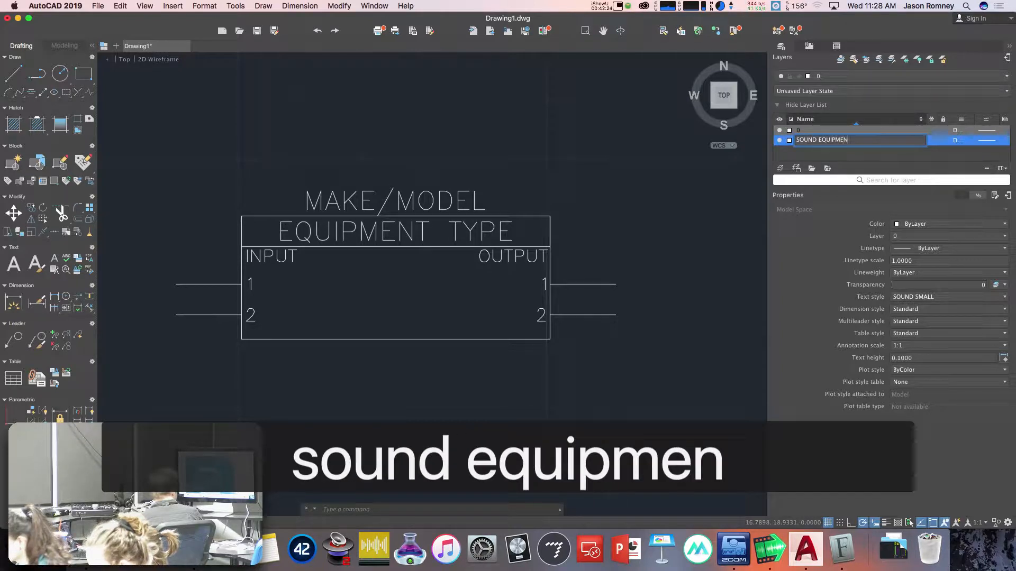
{"action": "type", "text": "T"}
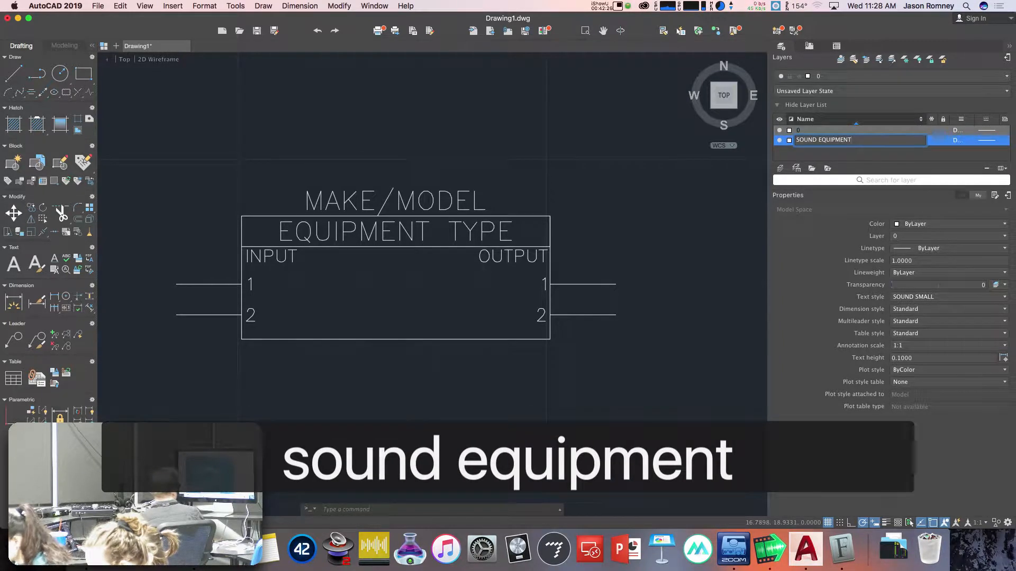
{"action": "key", "text": "Return"}
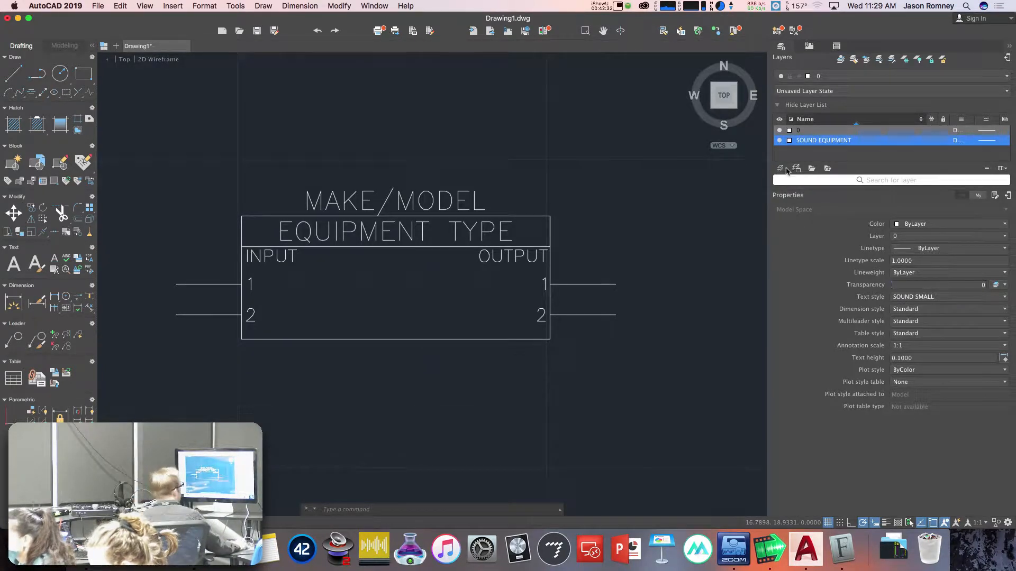
{"action": "left_click", "coordinate": [789, 140]}
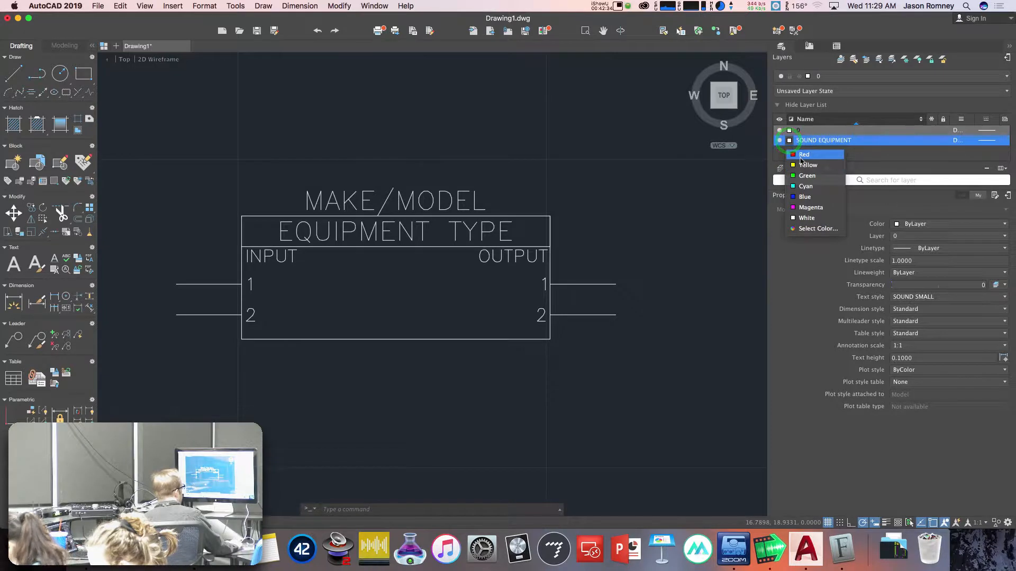
{"action": "left_click", "coordinate": [808, 176]}
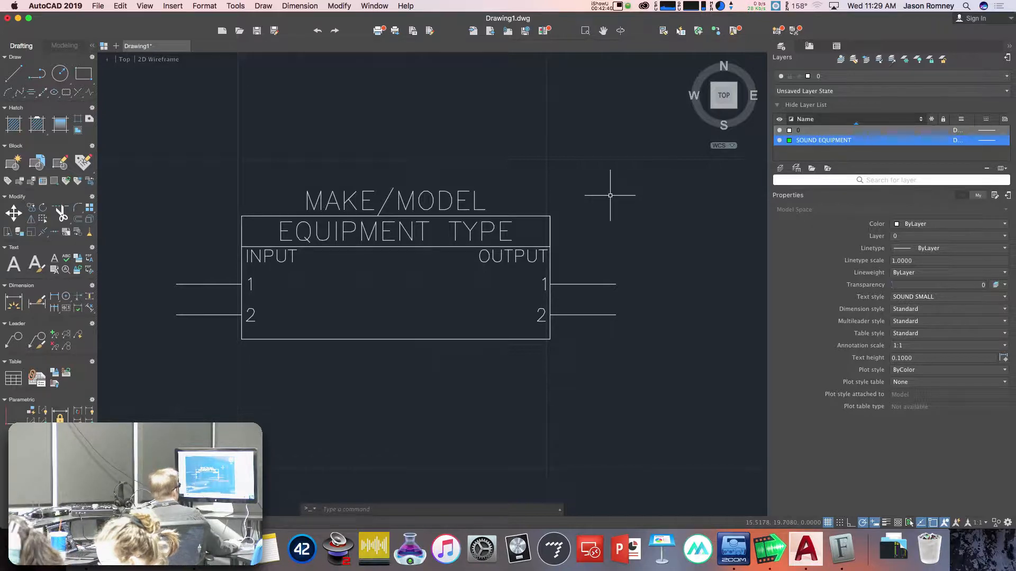
Erase the short line overlapping the box edge beside EQUIPMENT TYPE, and assign the box outline to the SOUND EQUIPMENT layer.
{"action": "left_click", "coordinate": [547, 226]}
{"action": "key", "text": "e"}
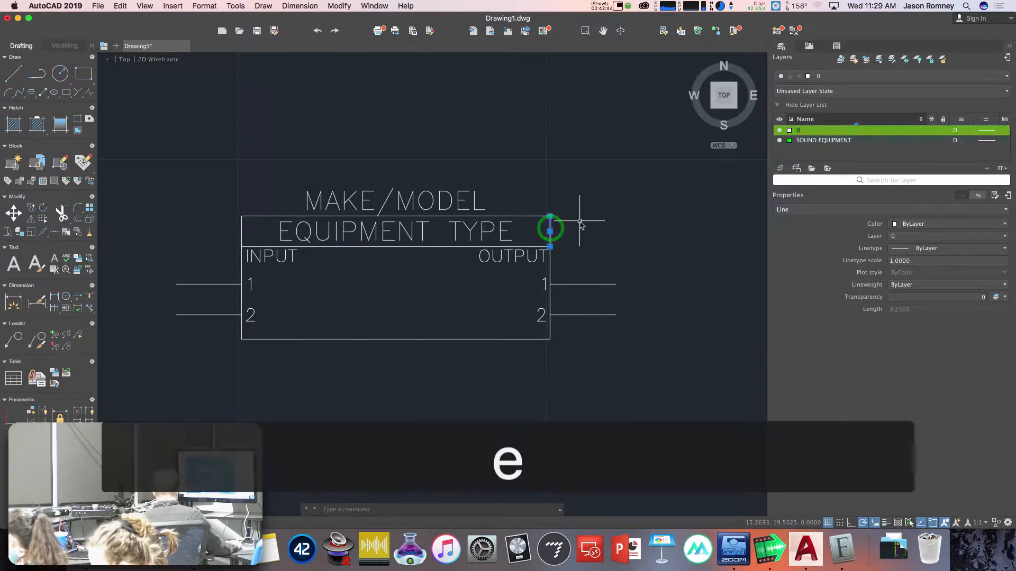
{"action": "left_click", "coordinate": [550, 220]}
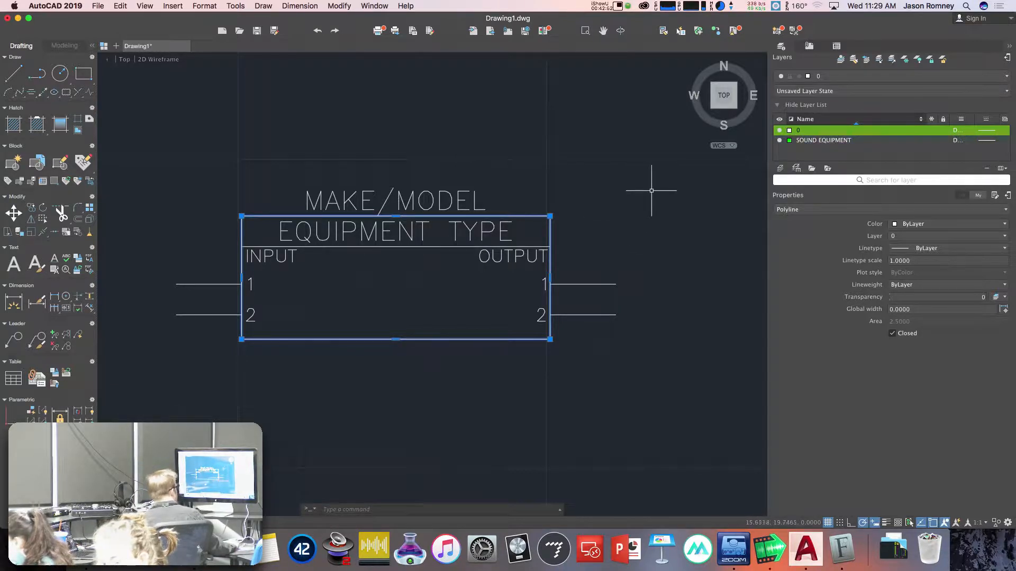
{"action": "left_click", "coordinate": [833, 77]}
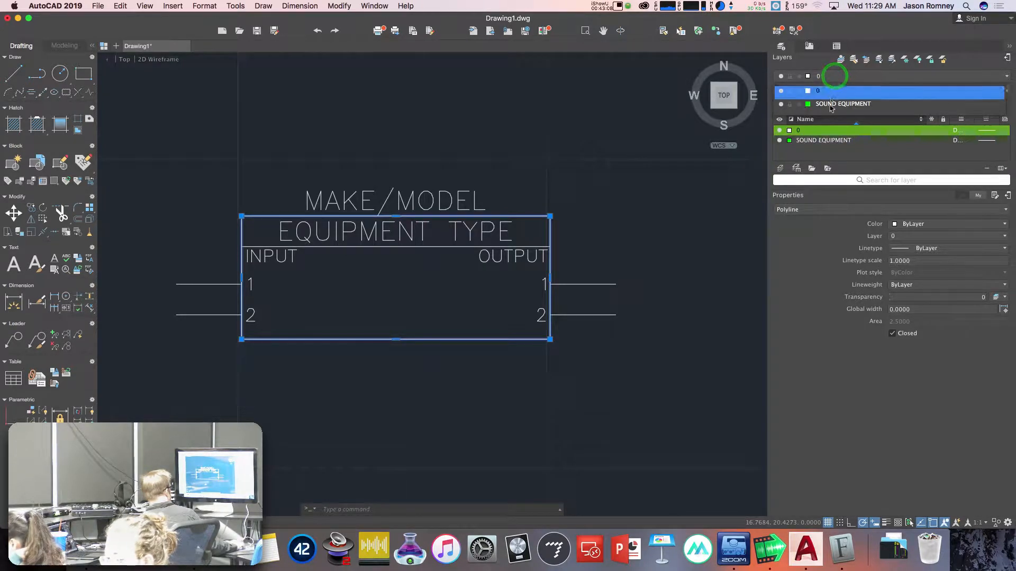
{"action": "left_click", "coordinate": [830, 104]}
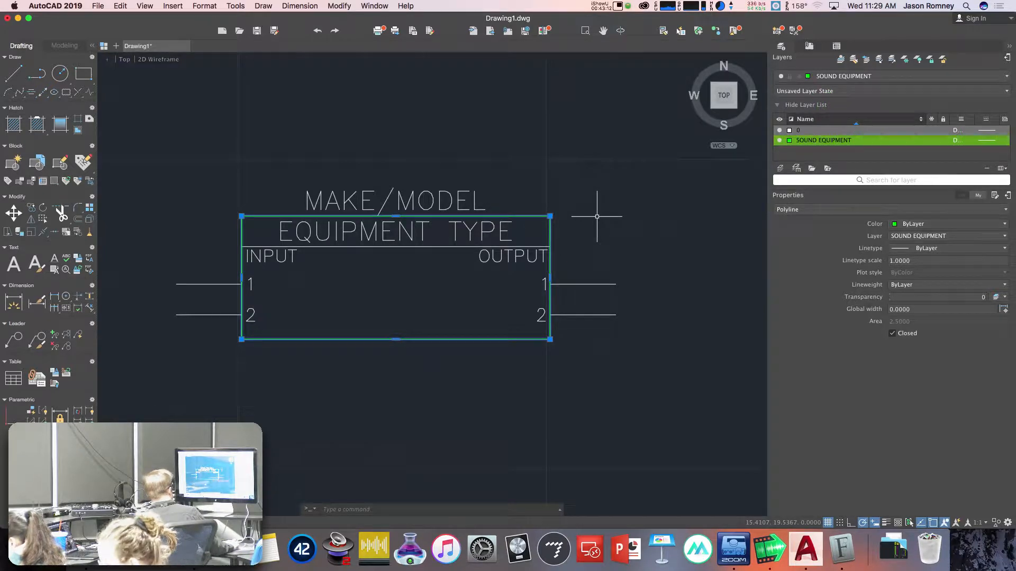
{"action": "key", "text": "Escape"}
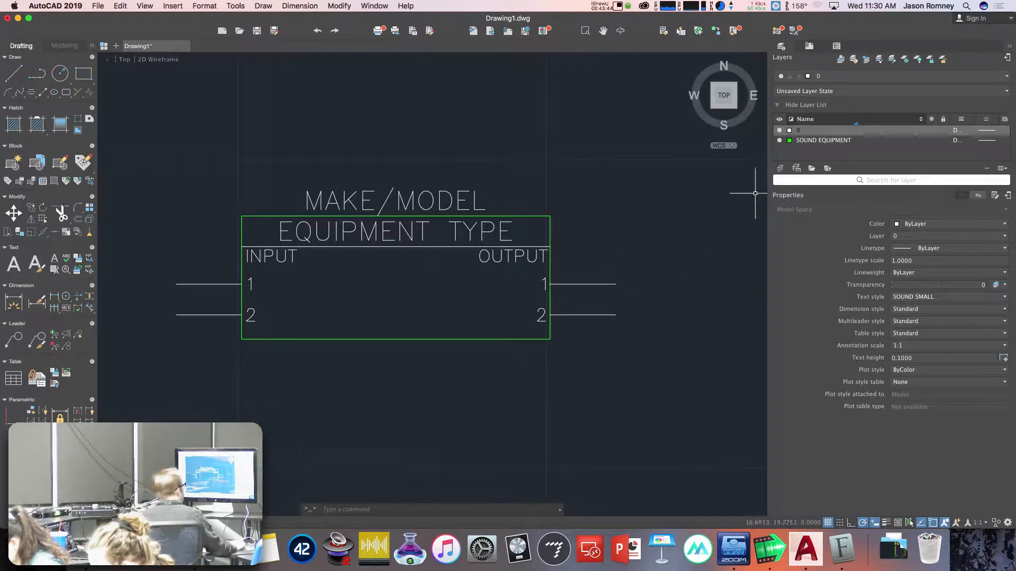
Create a layer named SOUND CONNECTION and set its color to magenta.
{"action": "left_click", "coordinate": [780, 169]}
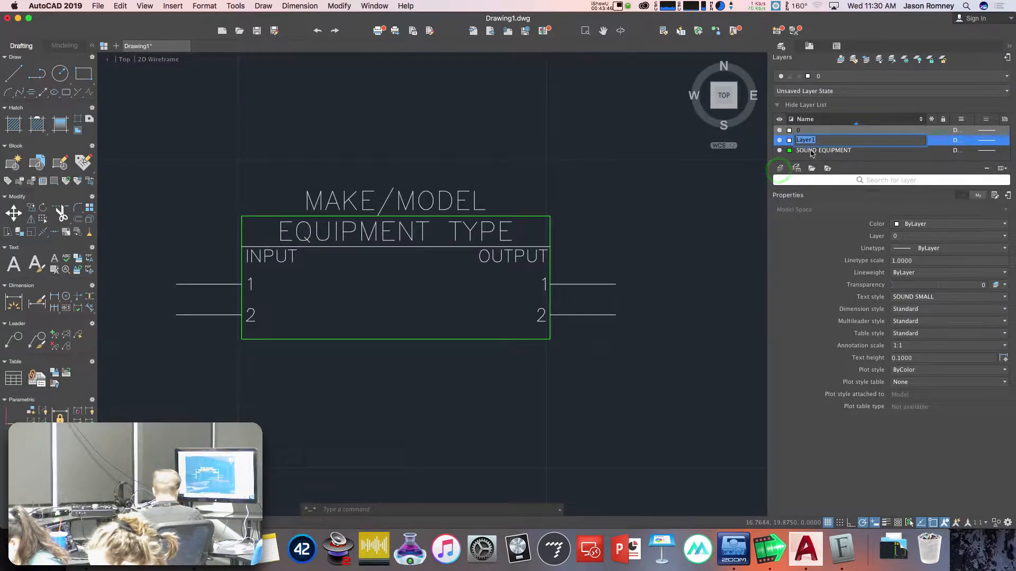
{"action": "type", "text": "SOUND CONNECTION"}
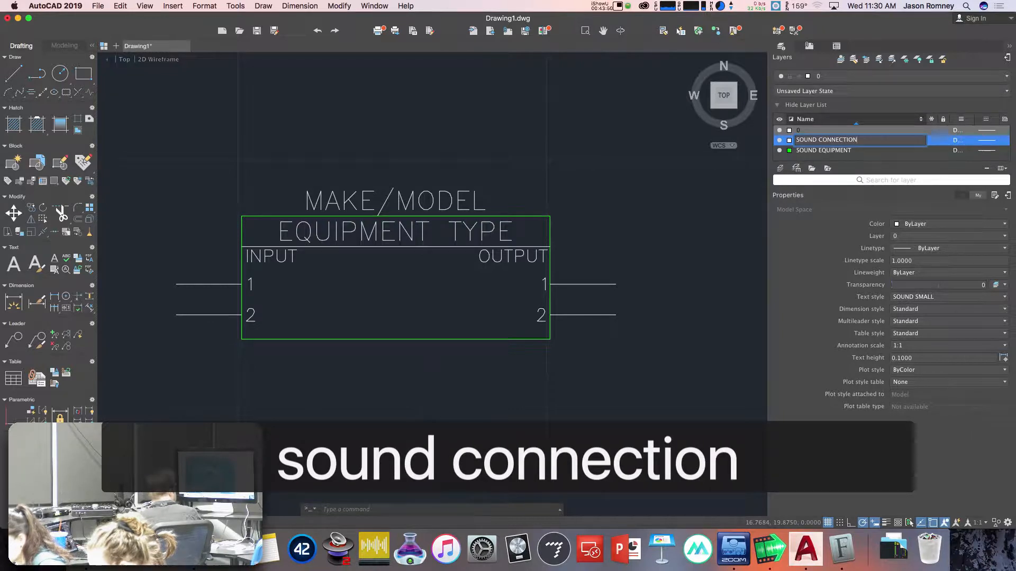
{"action": "key", "text": "Return"}
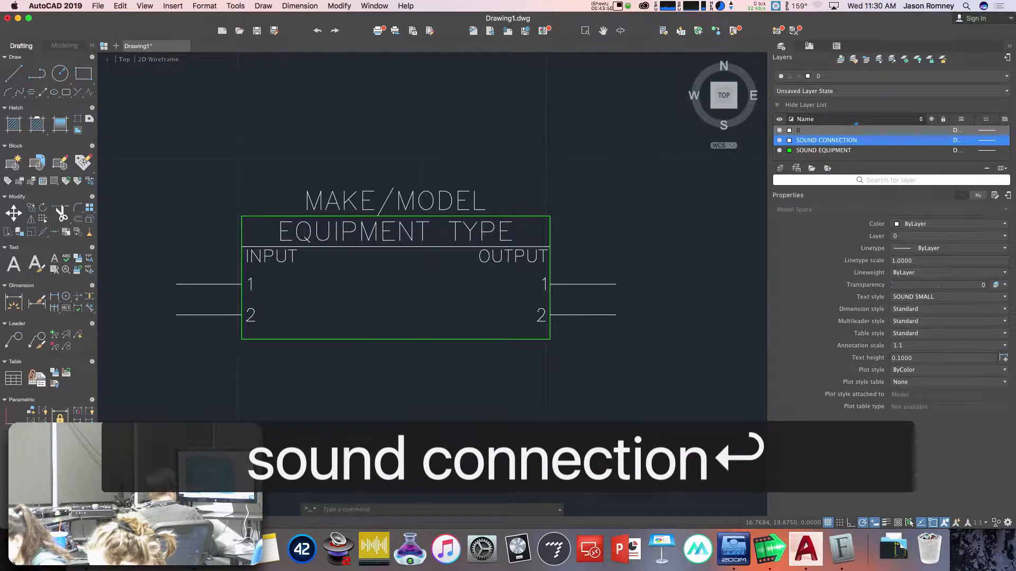
{"action": "left_click", "coordinate": [790, 141]}
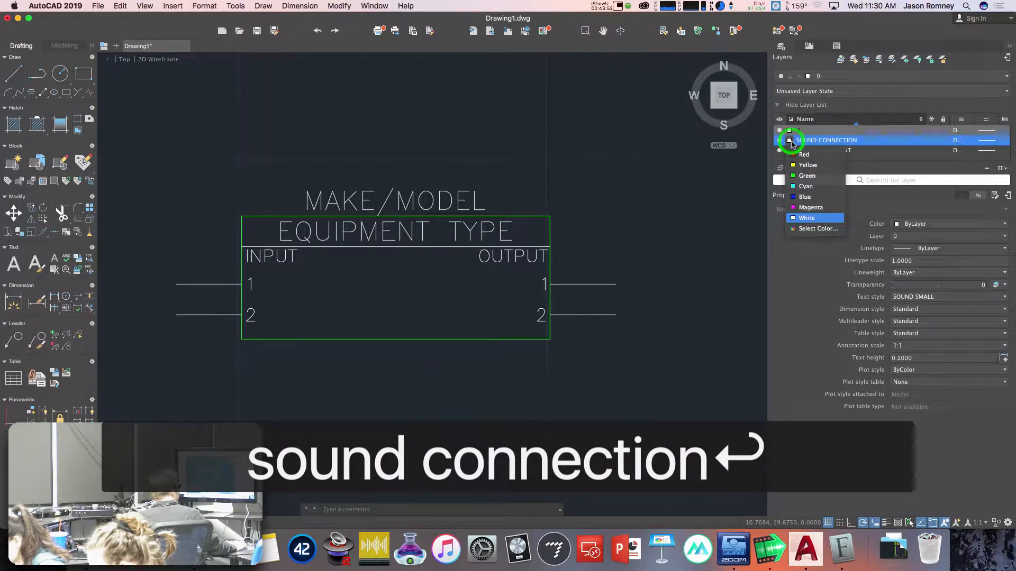
{"action": "left_click", "coordinate": [806, 207]}
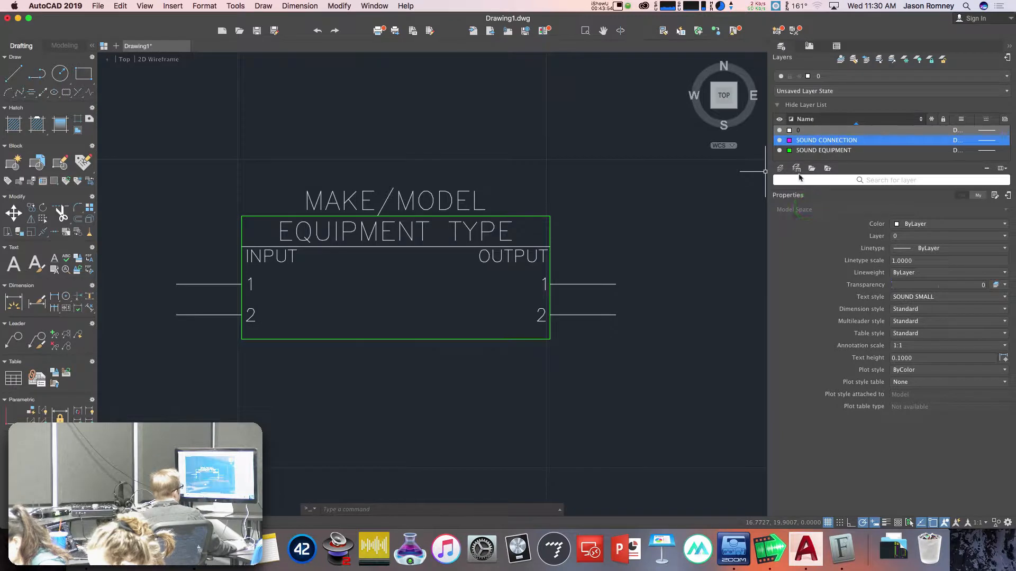
Assign the four input and output connection lines on both sides of the box to the SOUND CONNECTION layer.
{"action": "left_click", "coordinate": [655, 234]}
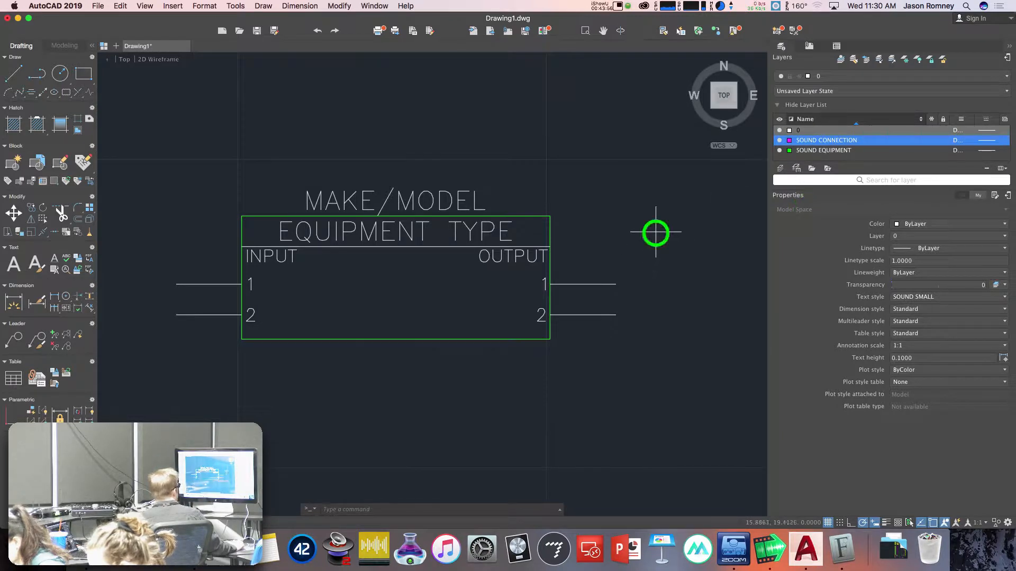
{"action": "left_click", "coordinate": [597, 332]}
{"action": "left_click", "coordinate": [211, 245]}
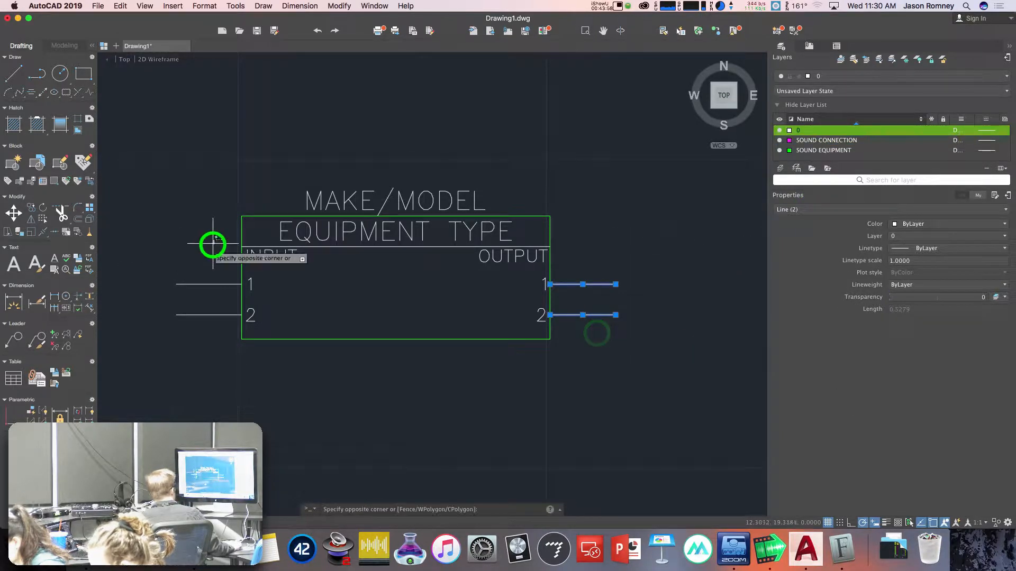
{"action": "left_click", "coordinate": [166, 334]}
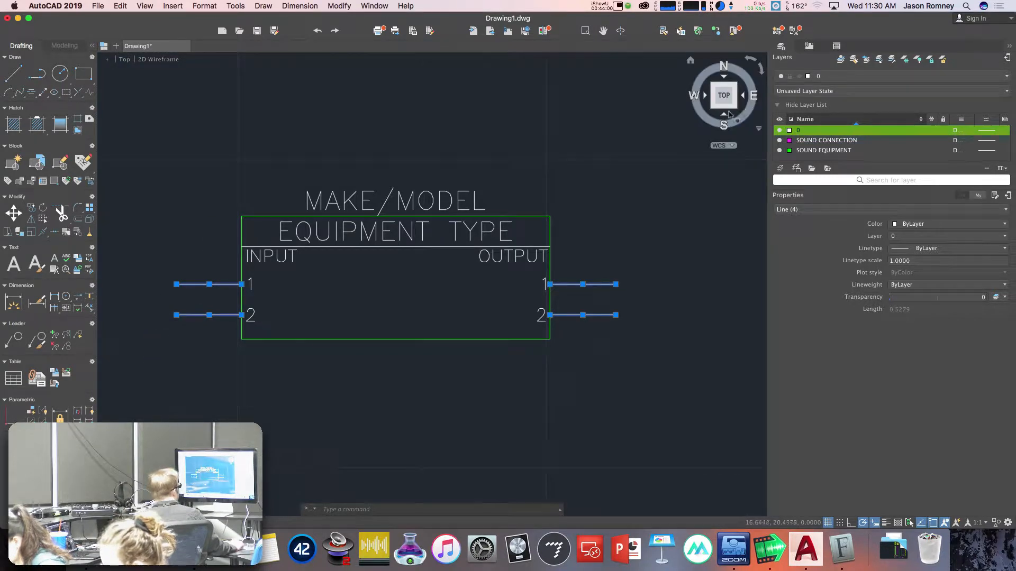
{"action": "left_click", "coordinate": [865, 79]}
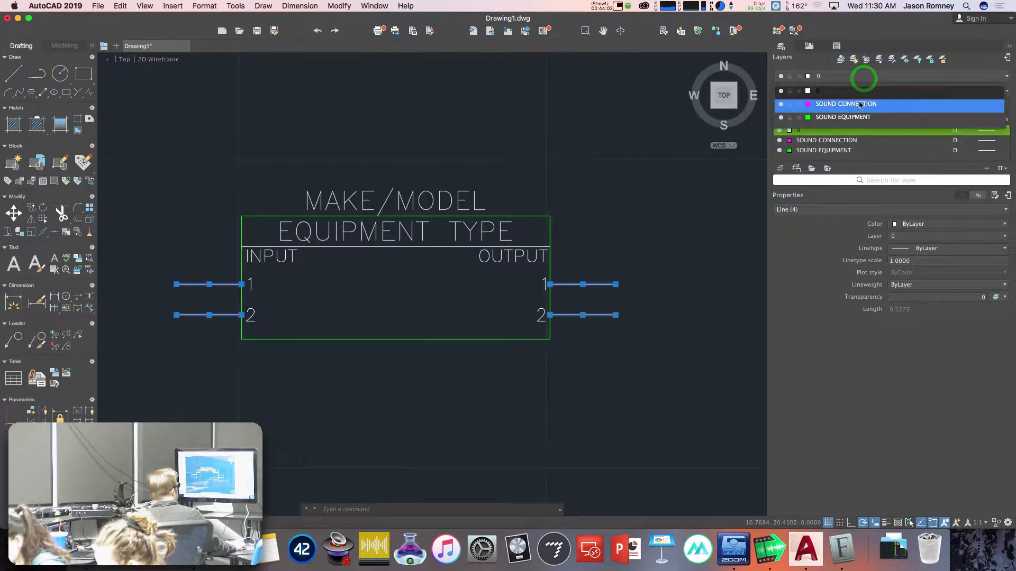
{"action": "left_click", "coordinate": [858, 102]}
{"action": "key", "text": "Escape"}
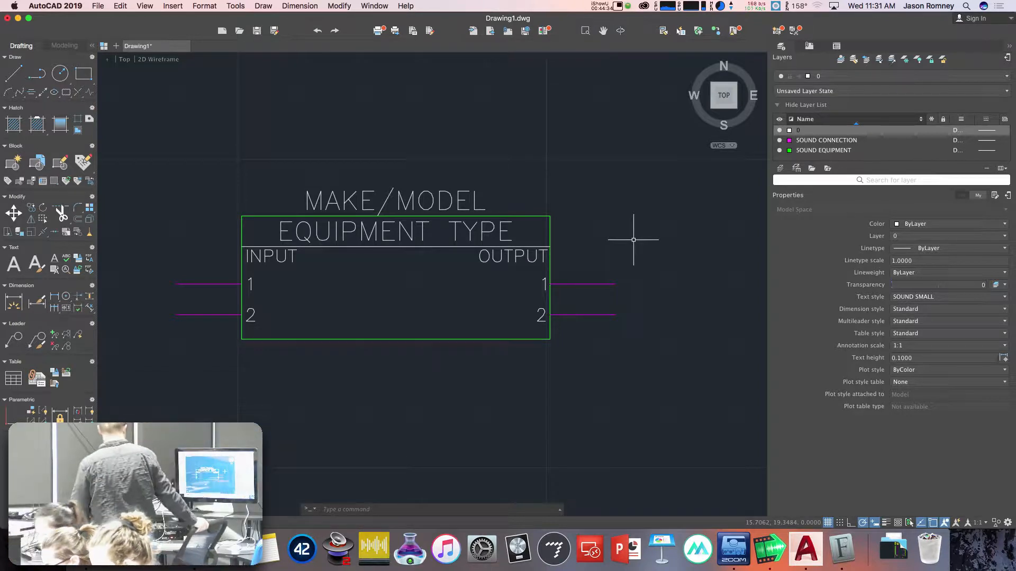
Create a layer named SOUND TEXT MID, set its color to yellow, and enlarge the layer list.
{"action": "left_click", "coordinate": [780, 169]}
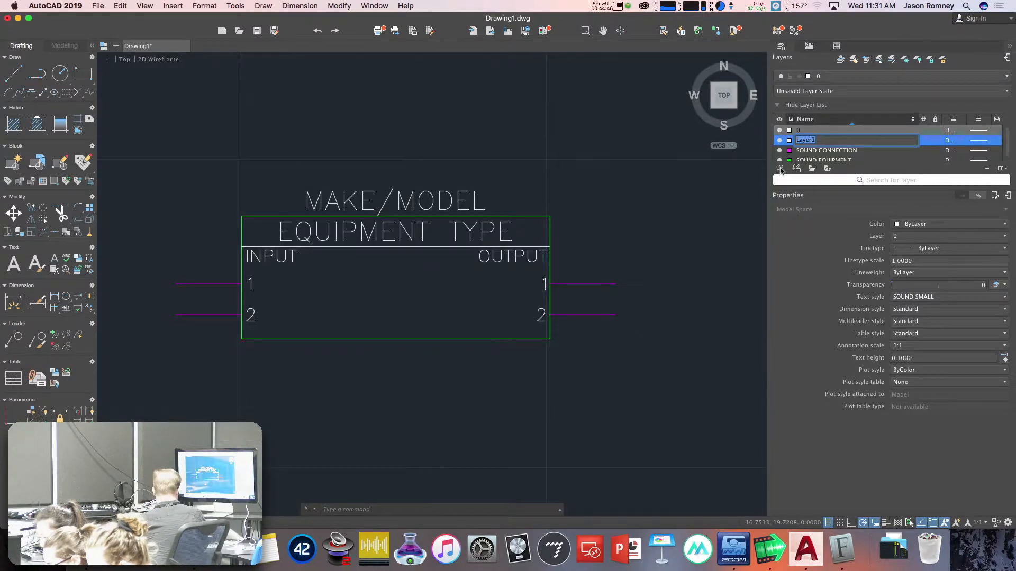
{"action": "type", "text": "SOUND"}
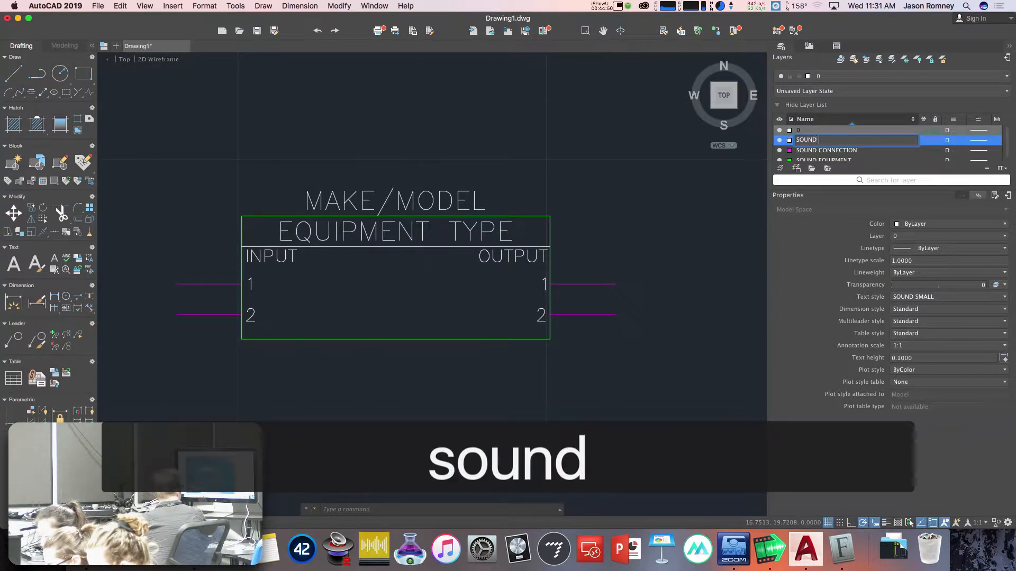
{"action": "type", "text": " TEXT MID"}
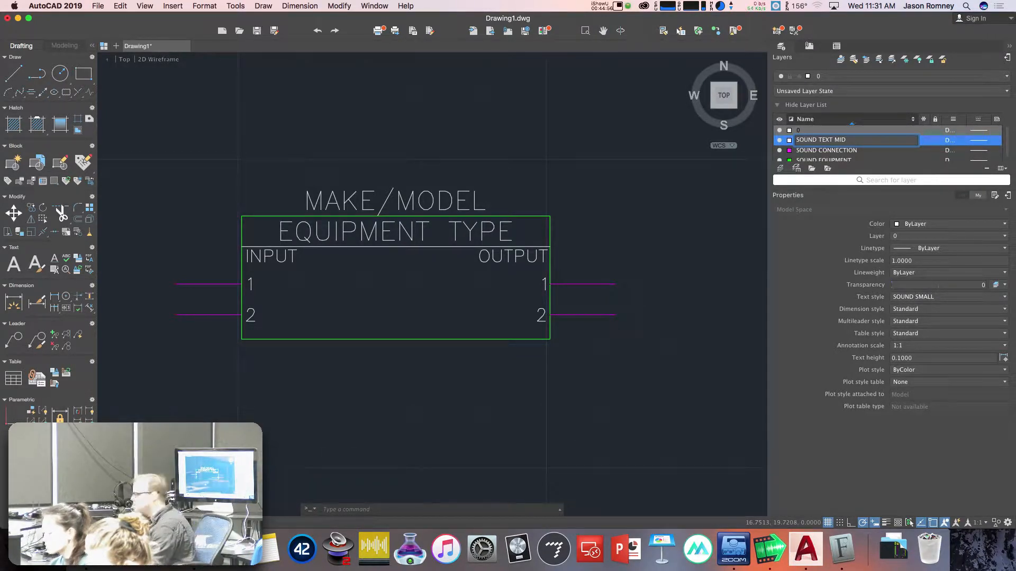
{"action": "key", "text": "Return"}
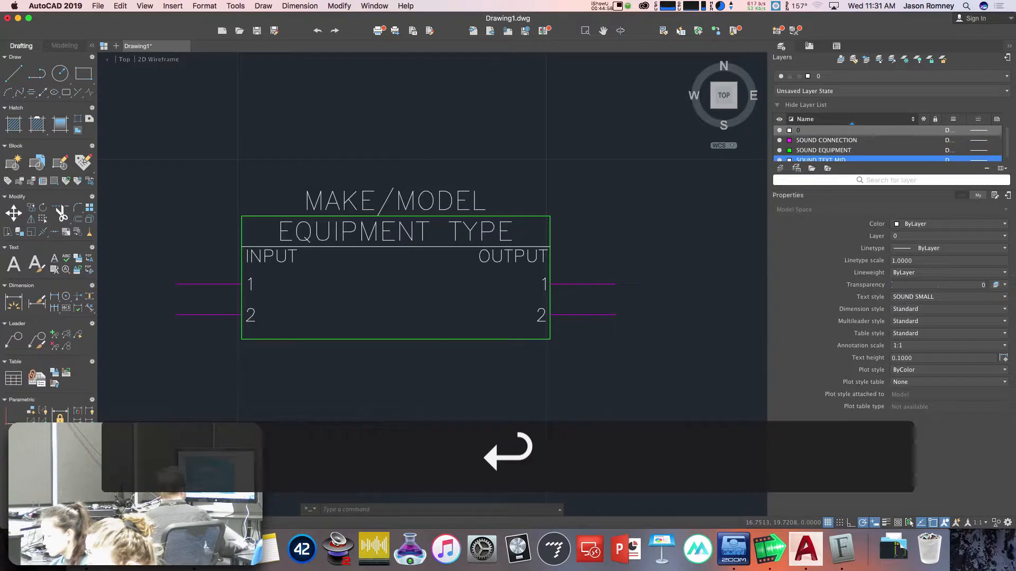
{"action": "left_click_drag", "start_coordinate": [857, 180], "coordinate": [859, 224]}
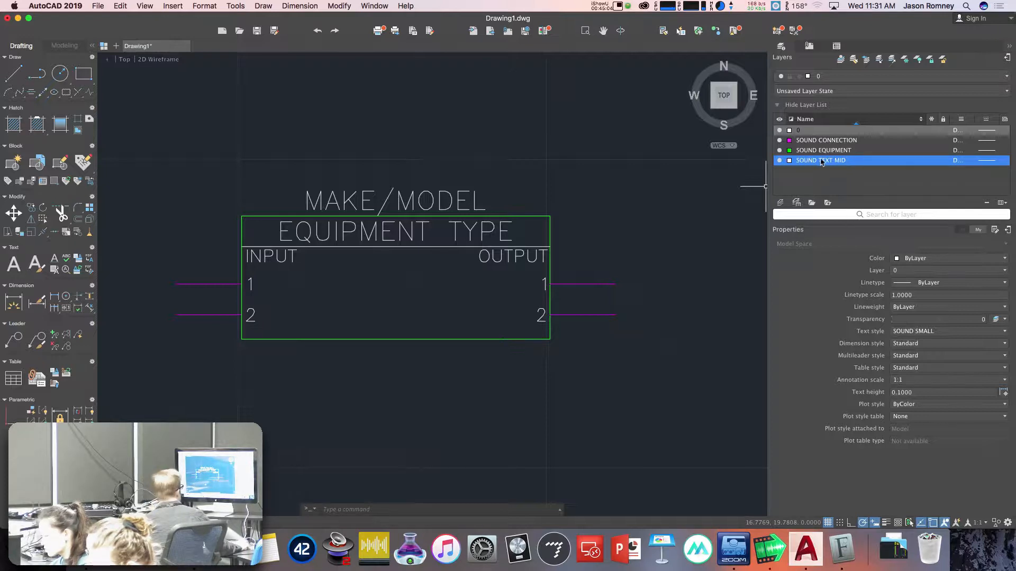
{"action": "left_click", "coordinate": [790, 160]}
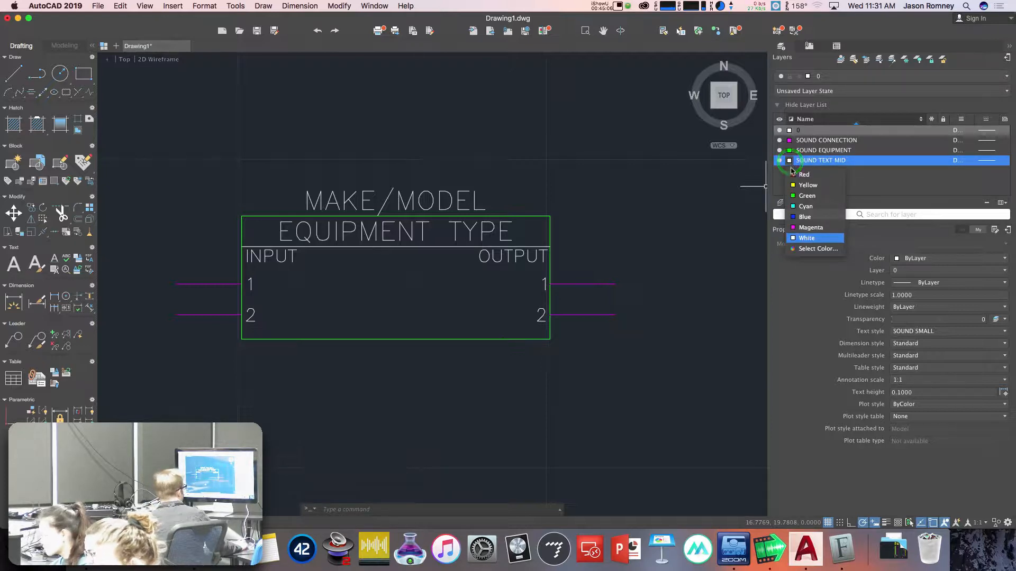
{"action": "left_click", "coordinate": [793, 186]}
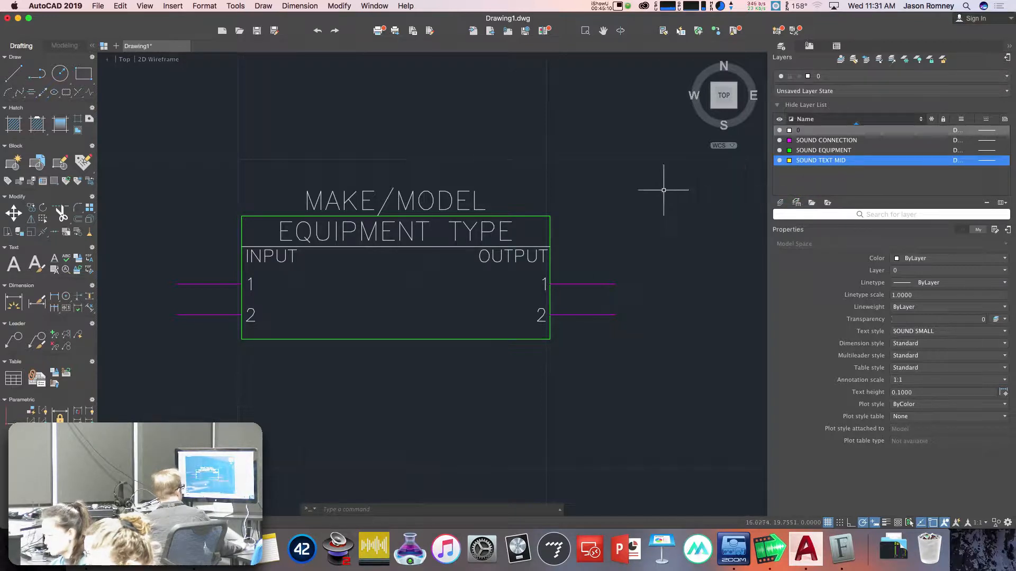
Assign the MAKE/MODEL and EQUIPMENT TYPE texts to the SOUND TEXT MID layer.
{"action": "left_click", "coordinate": [398, 198]}
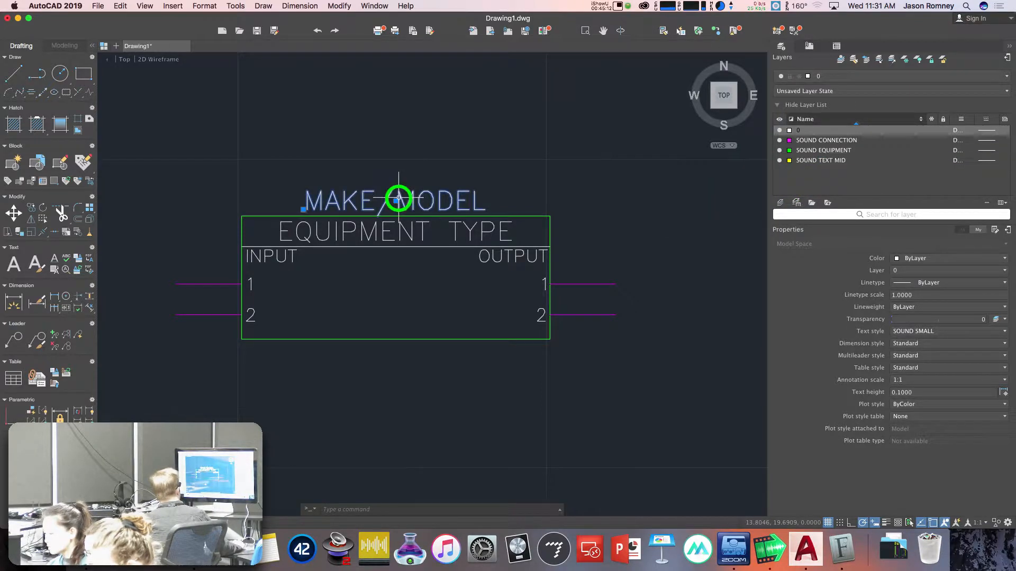
{"action": "left_click", "coordinate": [403, 230]}
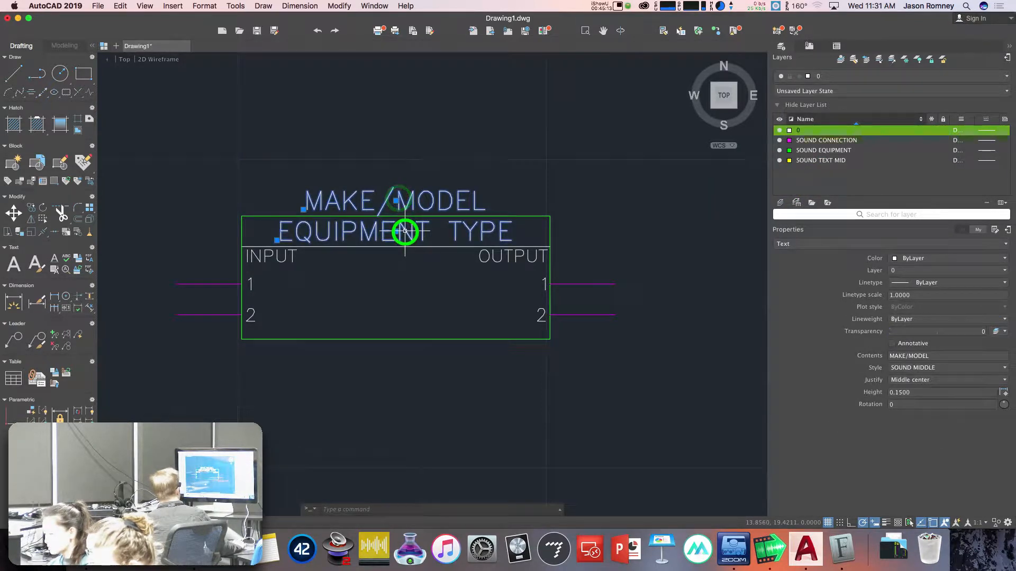
{"action": "left_click", "coordinate": [839, 75]}
{"action": "left_click", "coordinate": [839, 132]}
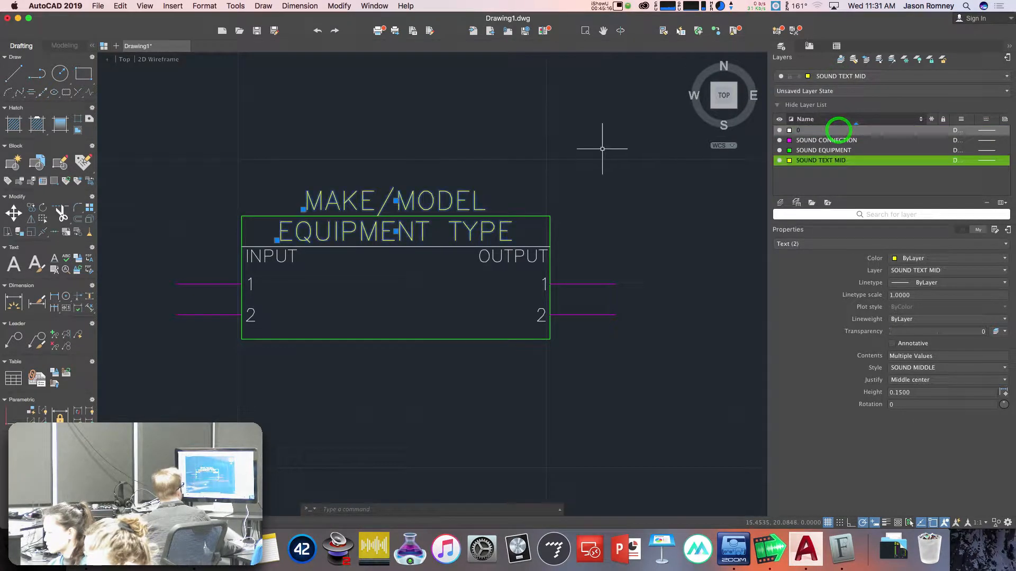
{"action": "key", "text": "Escape"}
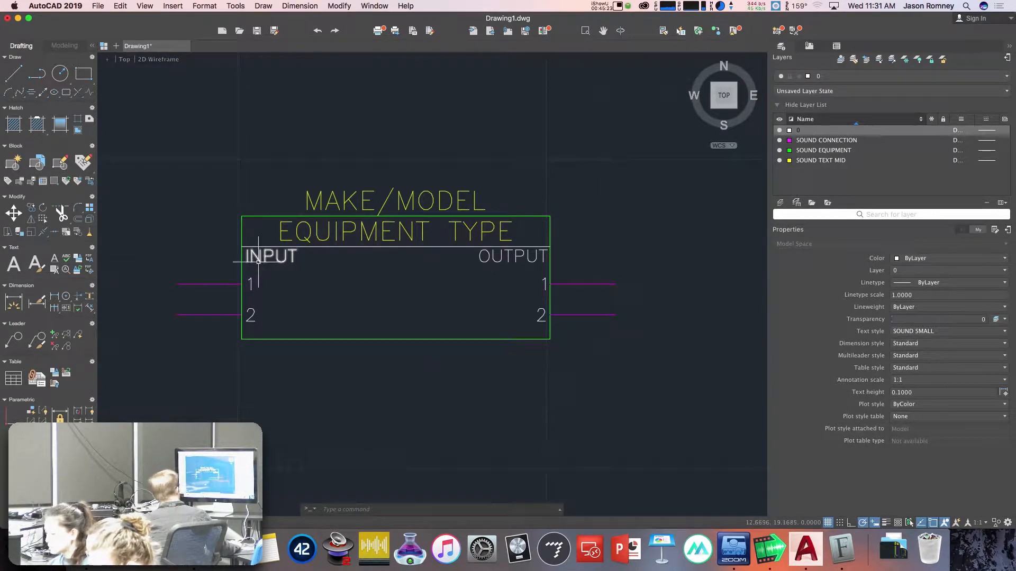
Create a layer named SOUND TEXT SMALL and set its color to index color 121.
{"action": "left_click", "coordinate": [778, 203]}
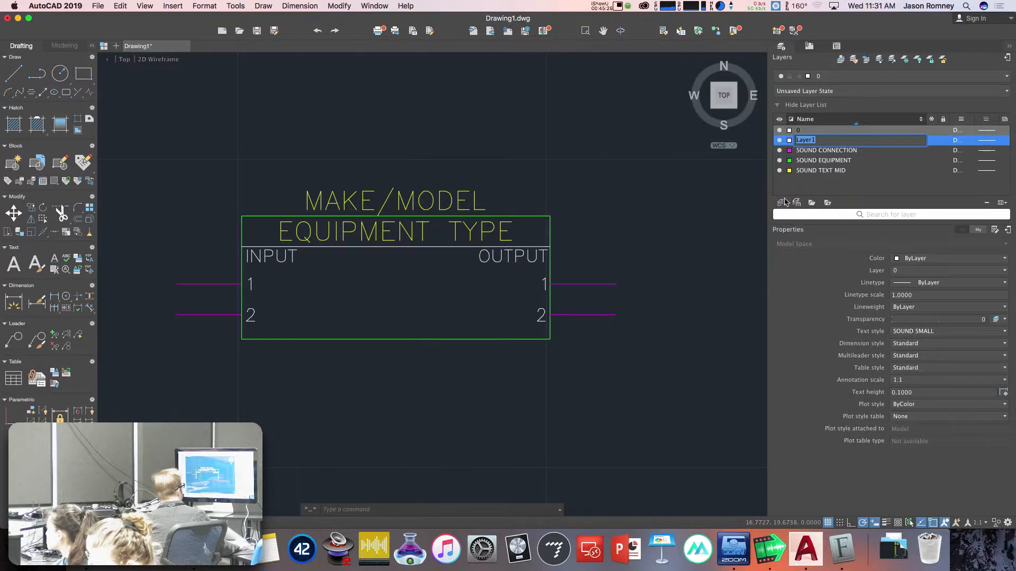
{"action": "type", "text": "SOUND TEXT SMALL"}
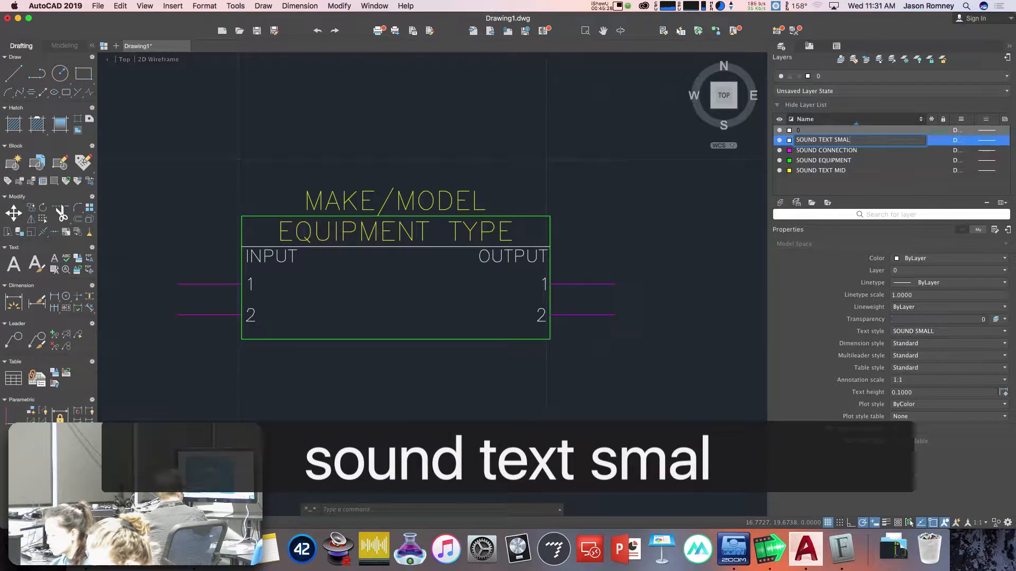
{"action": "key", "text": "Return"}
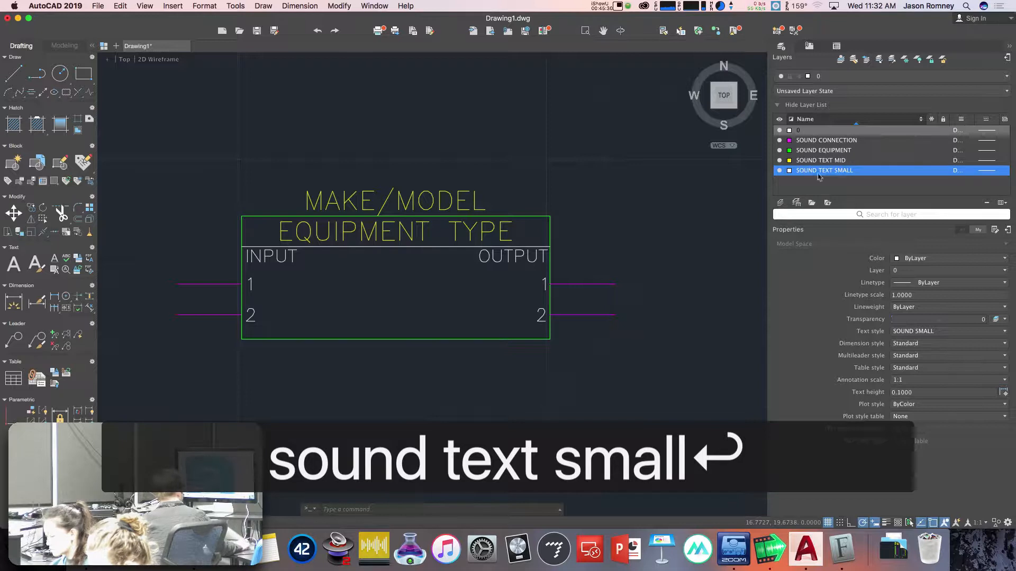
{"action": "left_click", "coordinate": [788, 171]}
{"action": "left_click", "coordinate": [805, 214]}
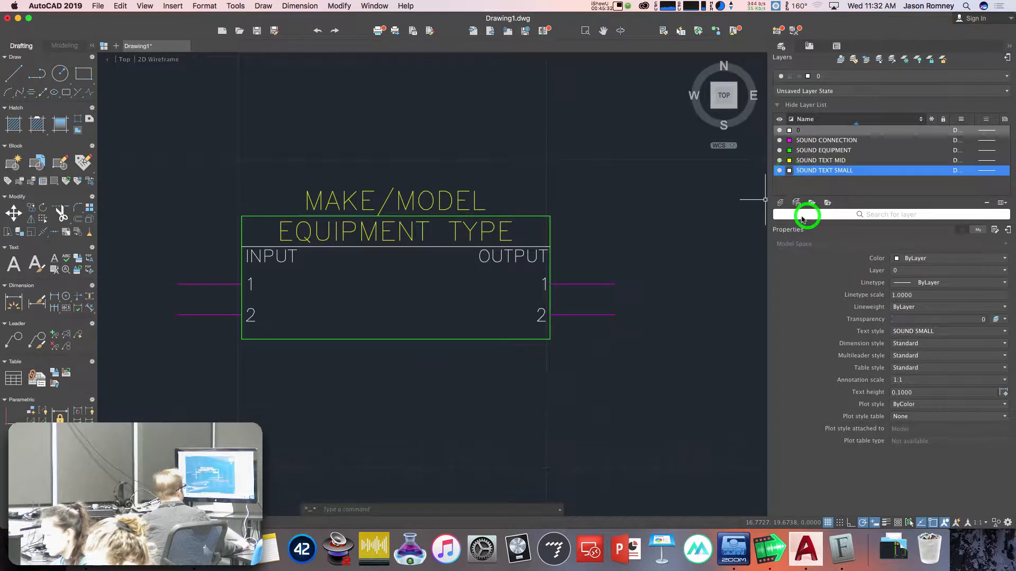
{"action": "left_click", "coordinate": [790, 171]}
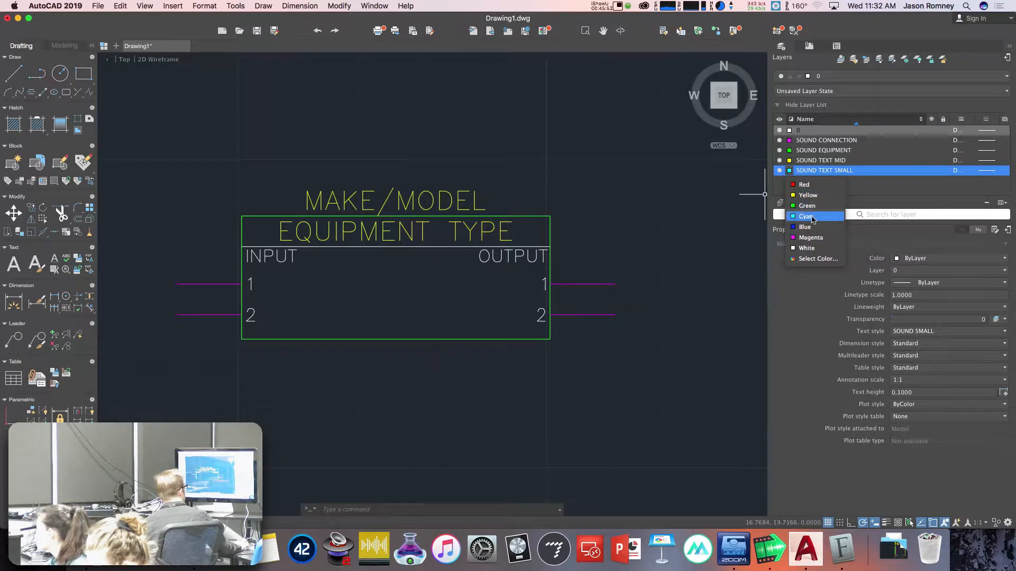
{"action": "left_click", "coordinate": [815, 259]}
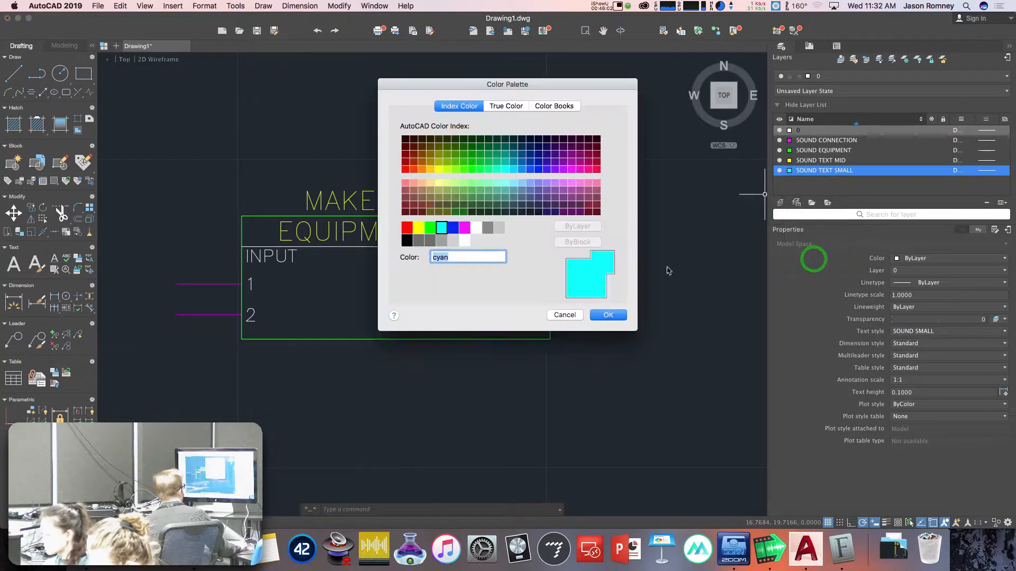
{"action": "left_click", "coordinate": [497, 184]}
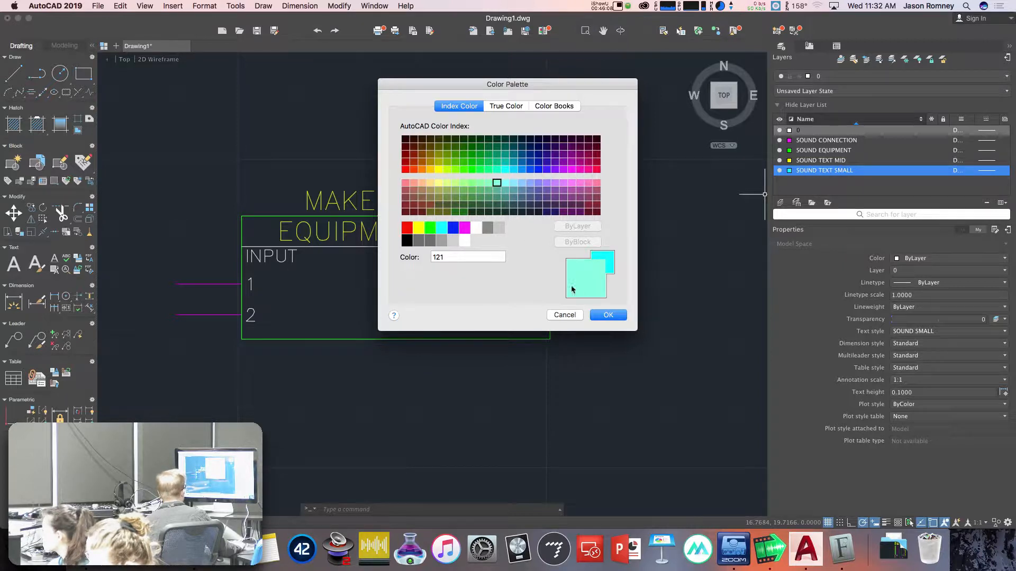
{"action": "left_click", "coordinate": [609, 316]}
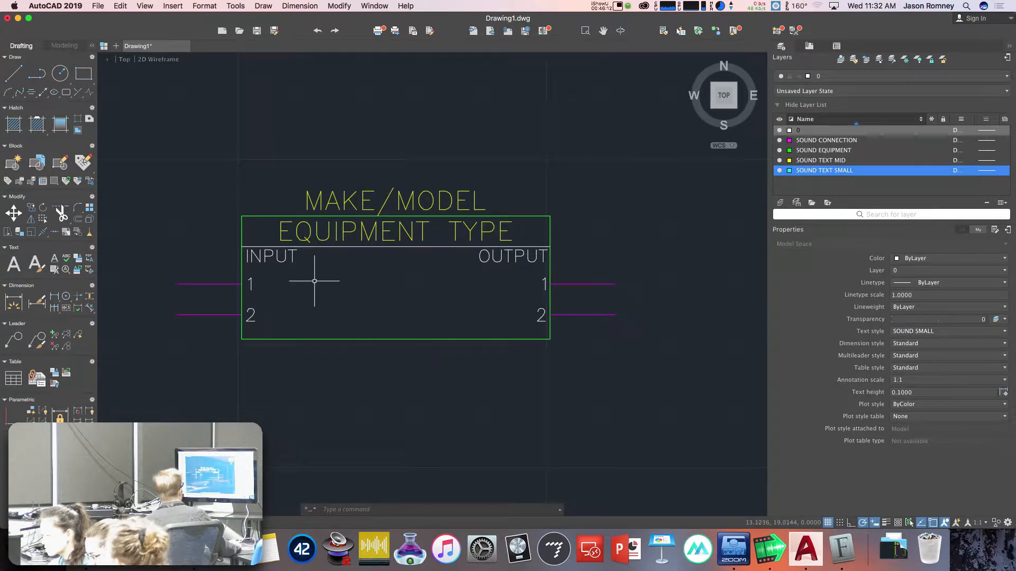
Assign the INPUT and OUTPUT labels and their connection numbers 1 and 2 to the SOUND TEXT SMALL layer.
{"action": "left_click", "coordinate": [237, 246]}
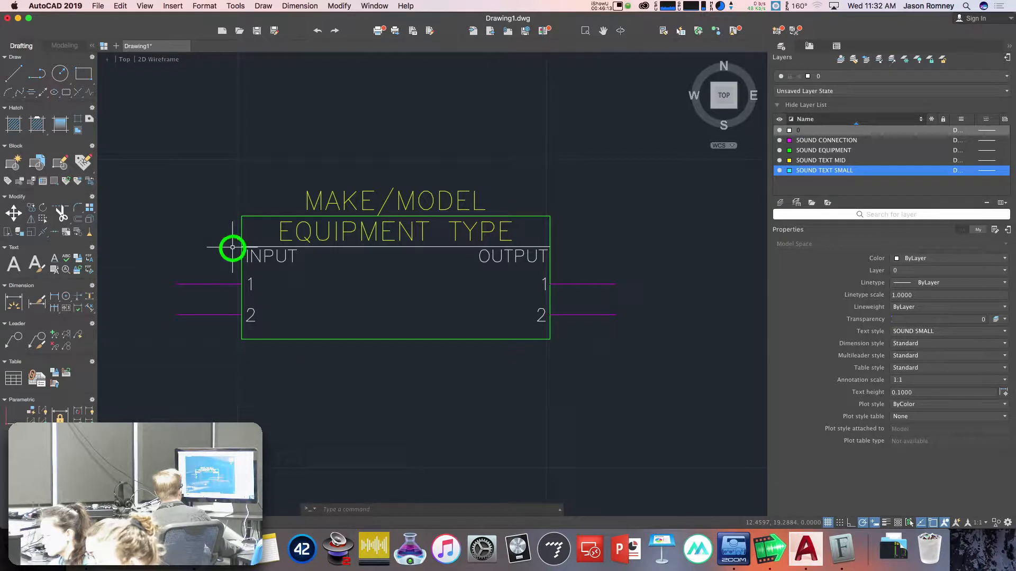
{"action": "left_click", "coordinate": [329, 328]}
{"action": "left_click", "coordinate": [509, 258]}
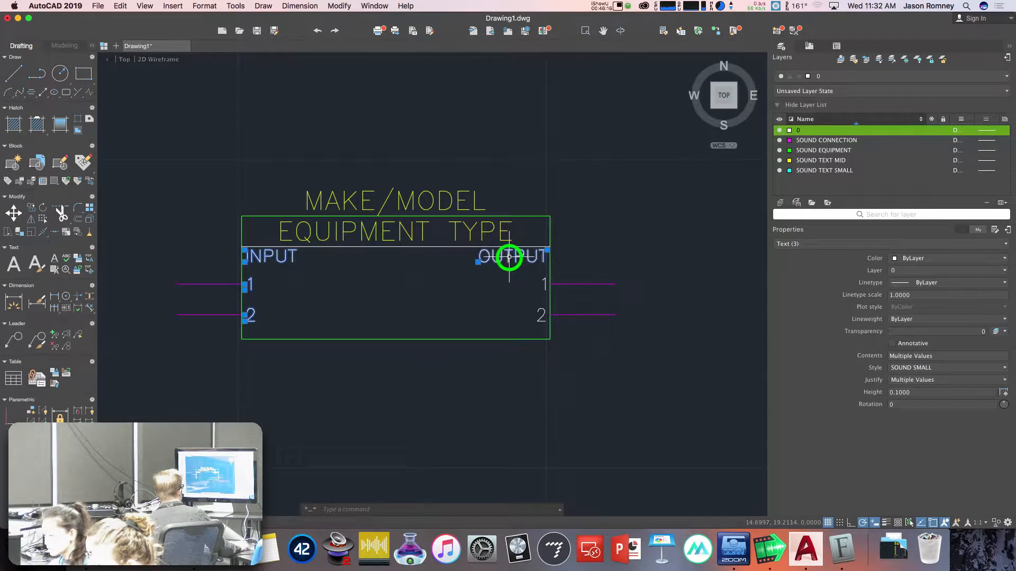
{"action": "left_click", "coordinate": [543, 283]}
{"action": "left_click", "coordinate": [542, 316]}
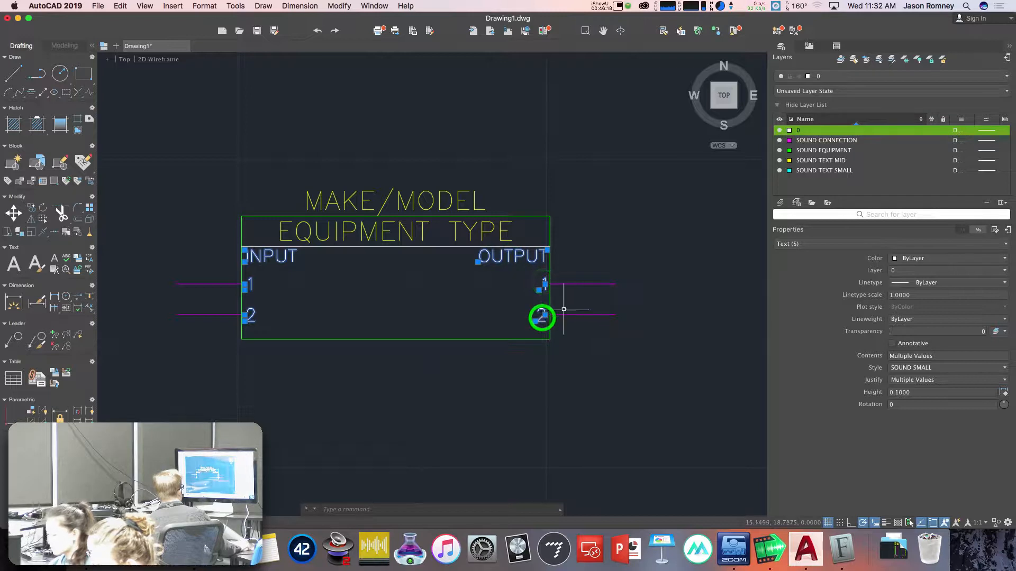
{"action": "left_click", "coordinate": [845, 76]}
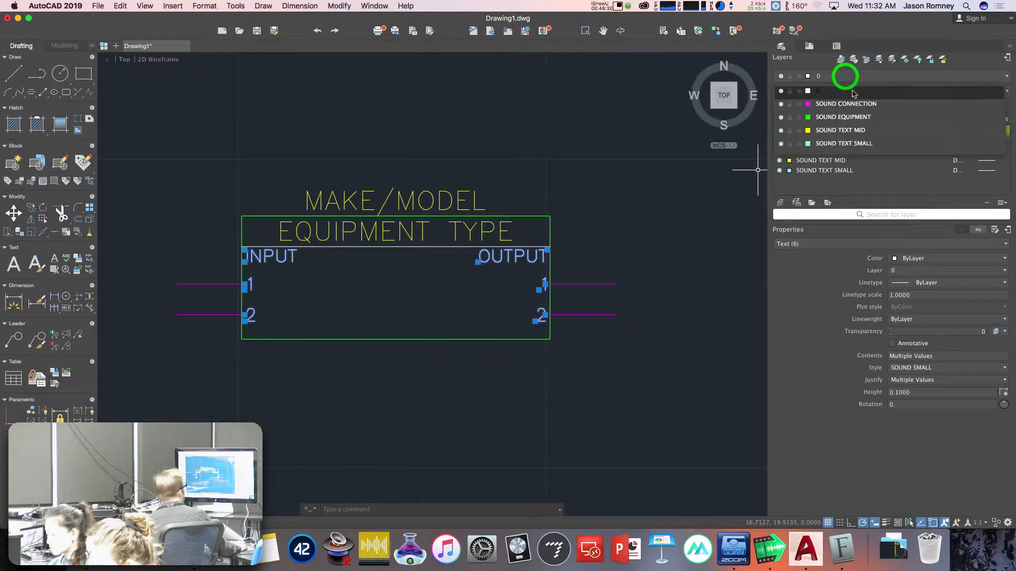
{"action": "left_click", "coordinate": [852, 144]}
{"action": "key", "text": "Escape"}
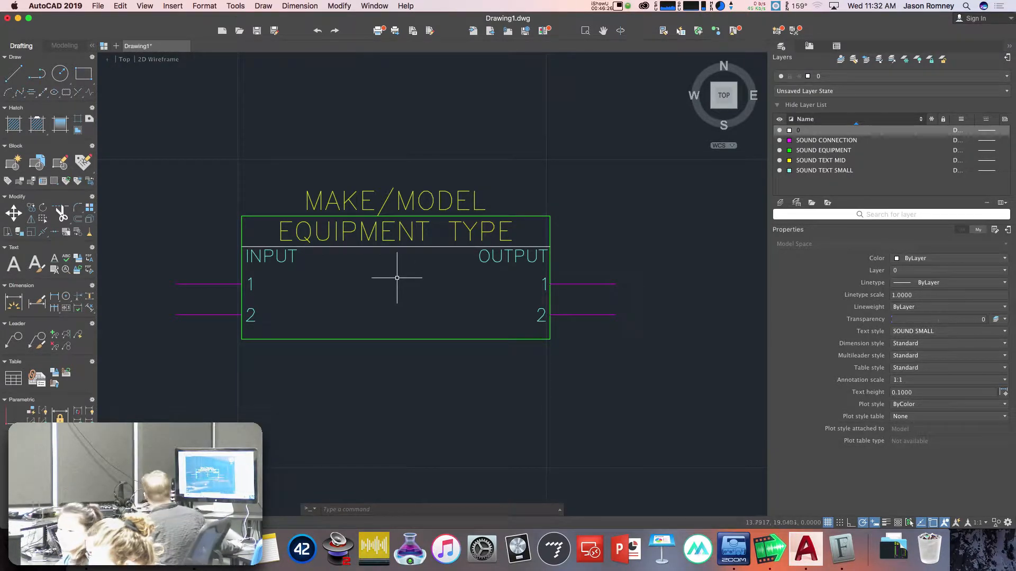
Assign the horizontal divider line below EQUIPMENT TYPE to the SOUND TEXT MID layer.
{"action": "left_click", "coordinate": [396, 247]}
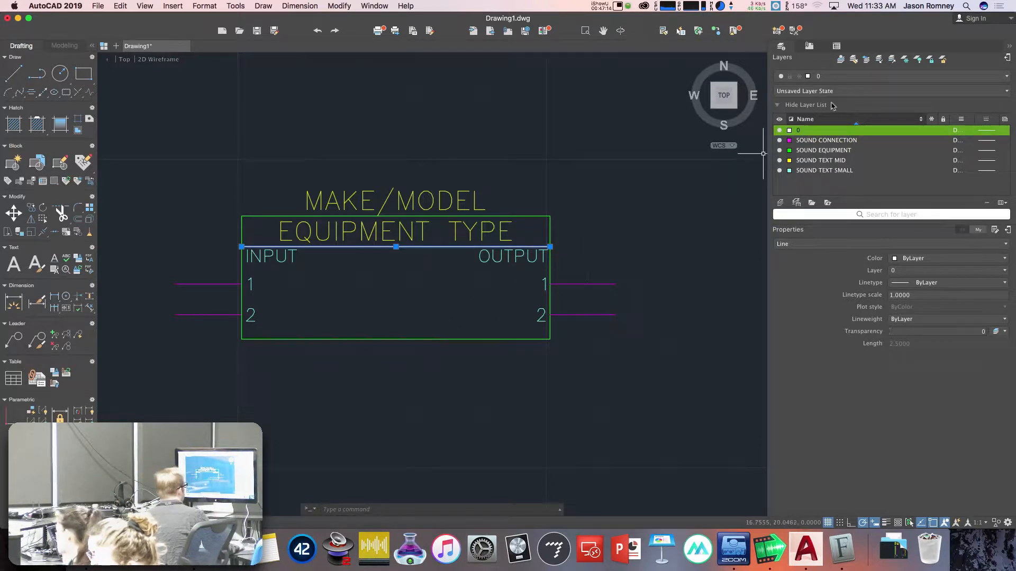
{"action": "left_click", "coordinate": [835, 79]}
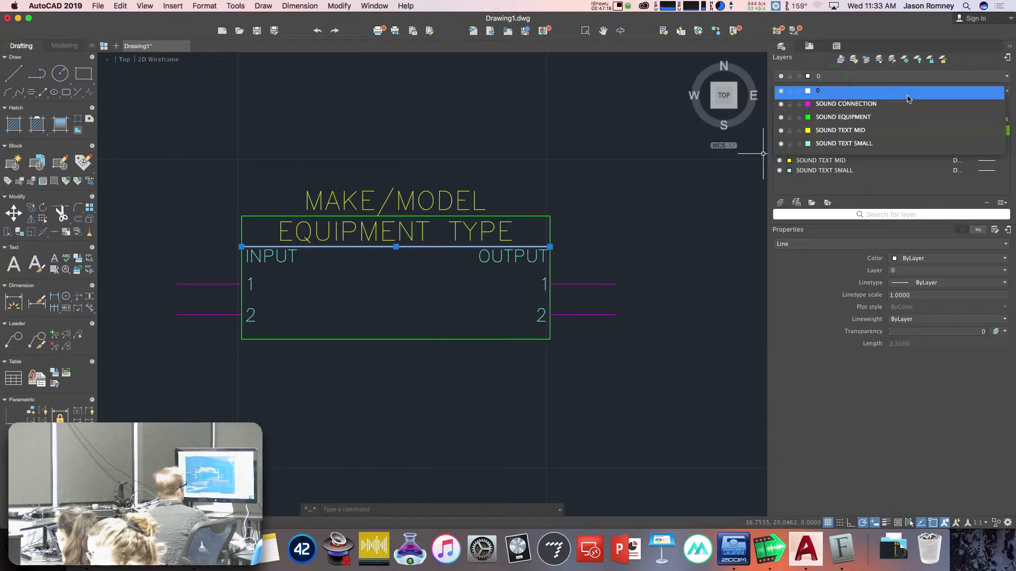
{"action": "left_click", "coordinate": [894, 130]}
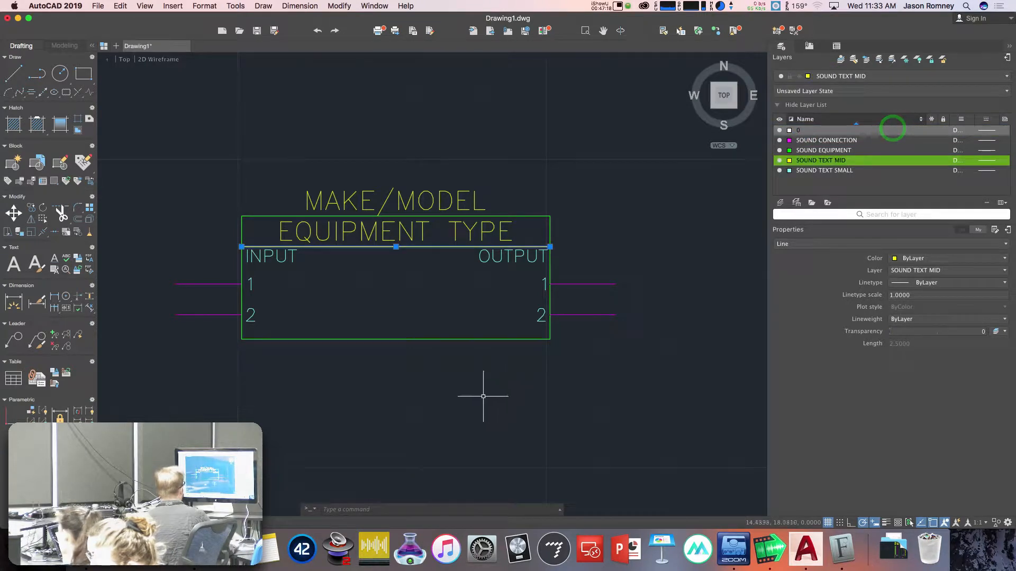
{"action": "key", "text": "Escape"}
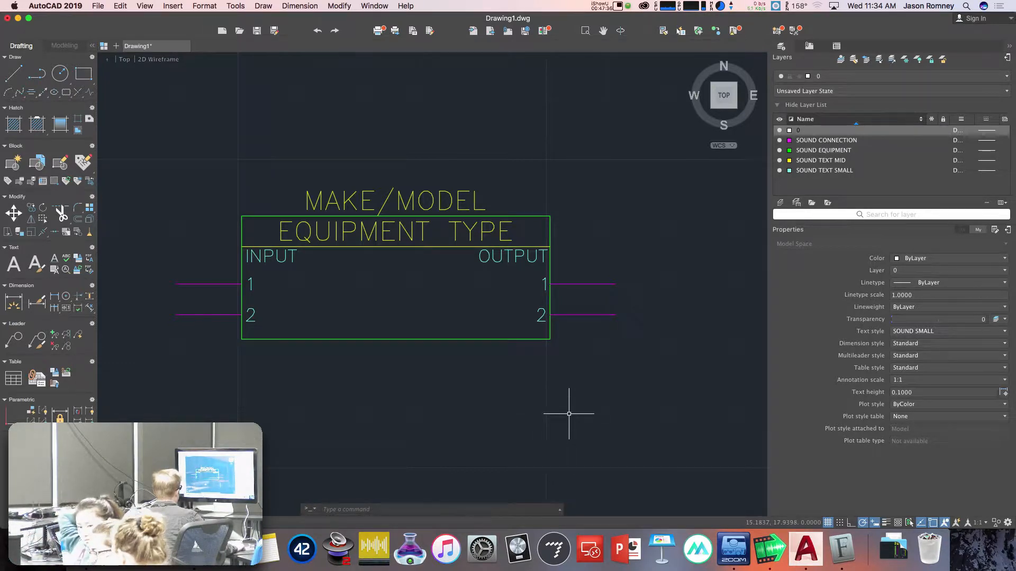
Move the INPUT and OUTPUT labels slightly straight down, away from the divider line below EQUIPMENT TYPE.
{"action": "left_click", "coordinate": [260, 258]}
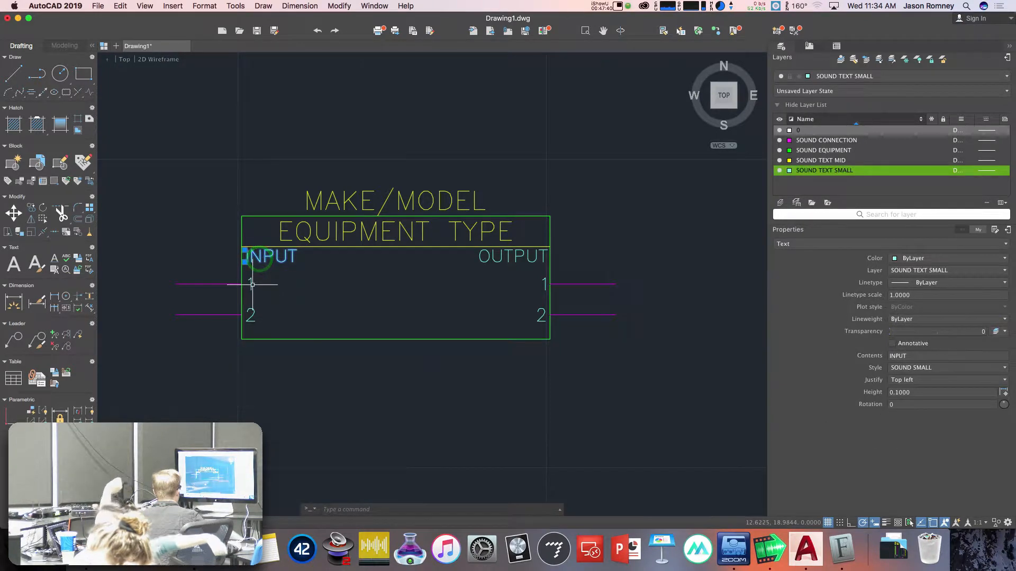
{"action": "left_click", "coordinate": [479, 256]}
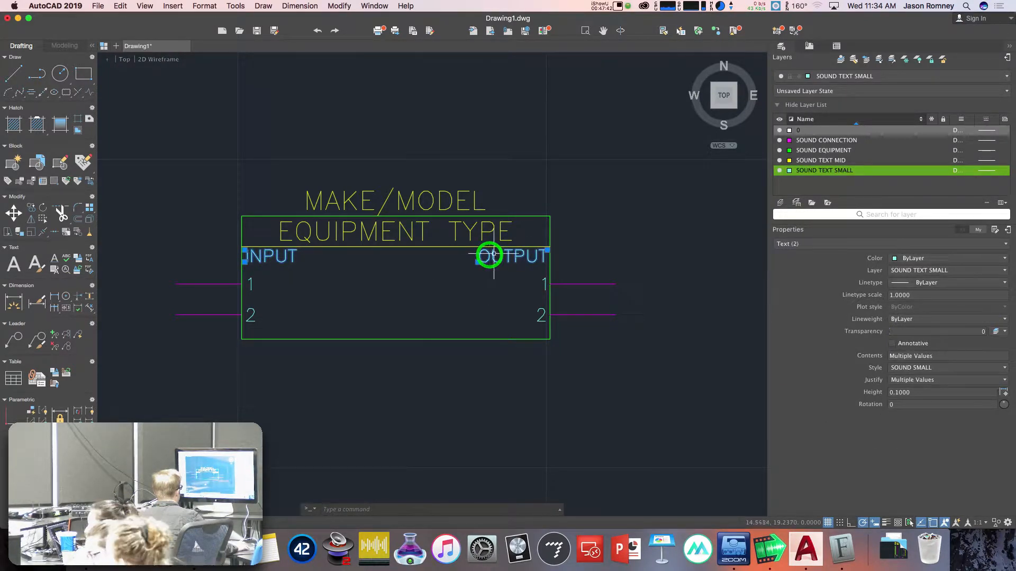
{"action": "type", "text": "m"}
{"action": "key", "text": "Return"}
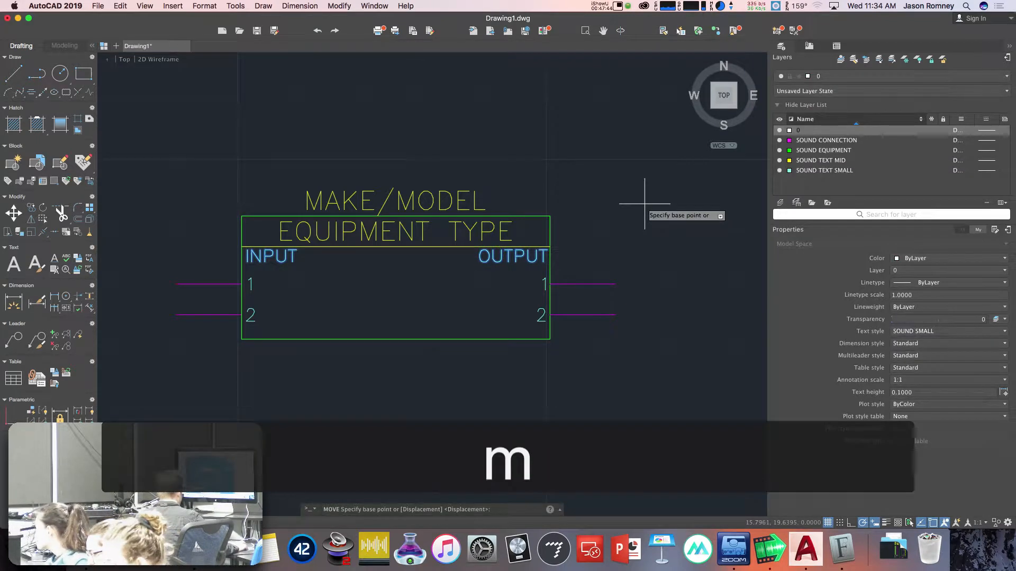
{"action": "left_click", "coordinate": [645, 205]}
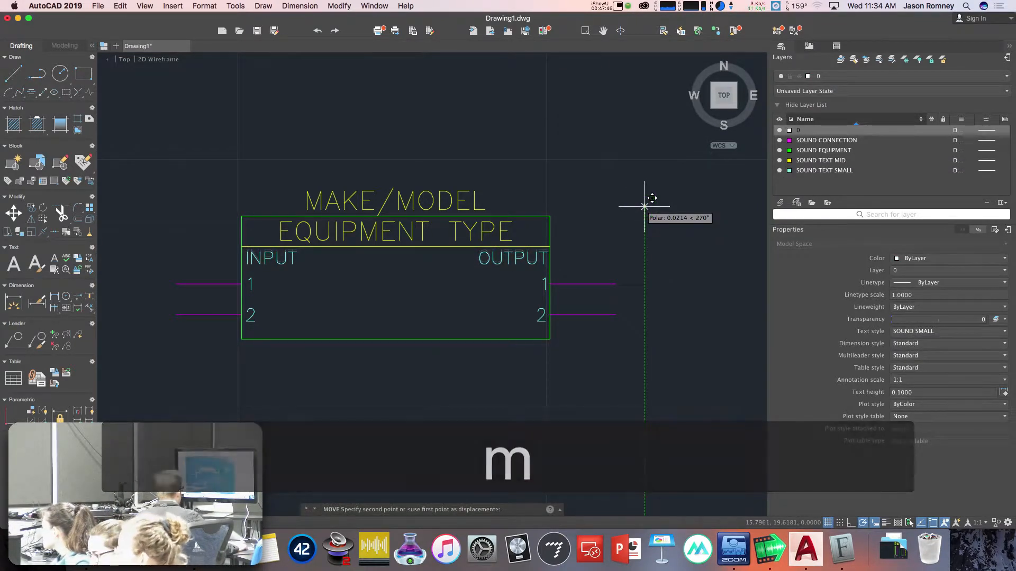
{"action": "left_click", "coordinate": [645, 207]}
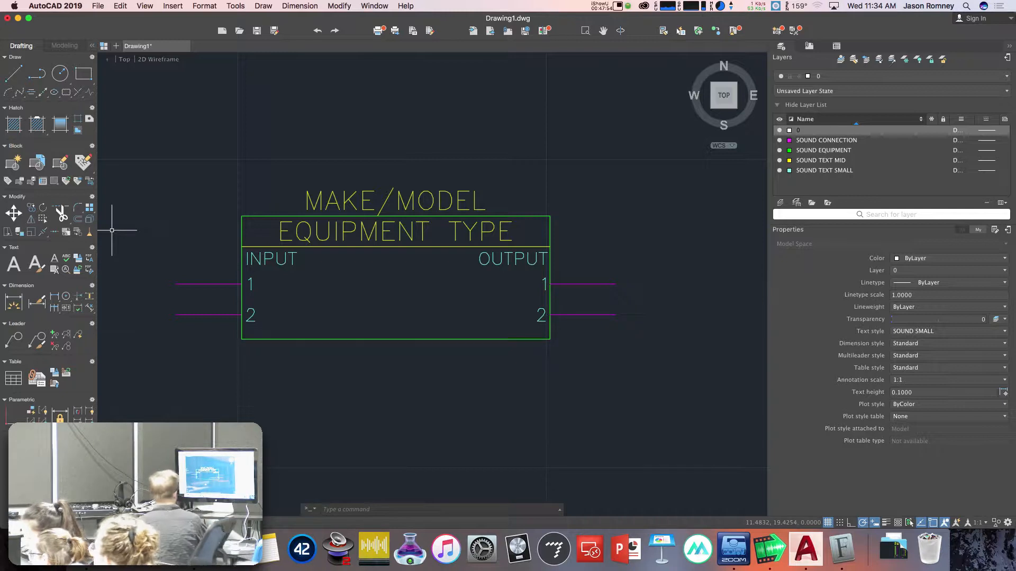
Move the connection numbers 1 and 2 below OUTPUT slightly straight left, away from the block's outline.
{"action": "left_click", "coordinate": [527, 270]}
{"action": "left_click", "coordinate": [563, 325]}
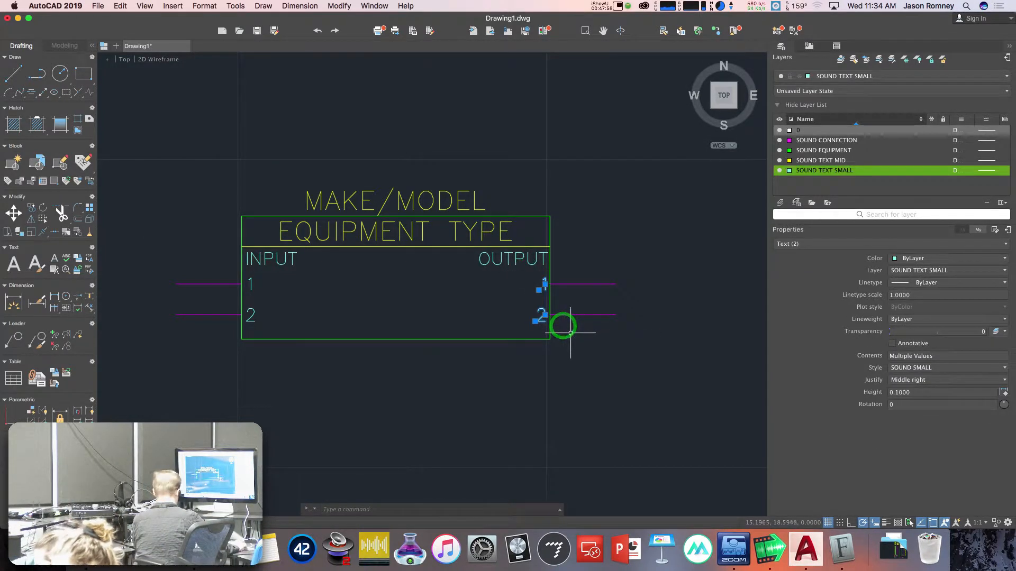
{"action": "key", "text": "m"}
{"action": "key", "text": "Return"}
{"action": "left_click", "coordinate": [621, 366]}
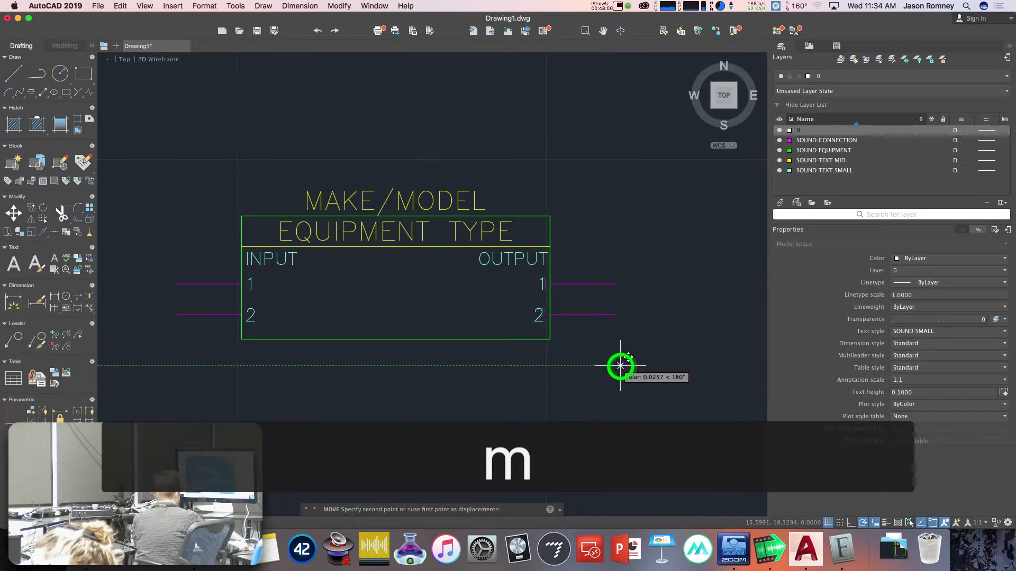
{"action": "left_click", "coordinate": [620, 366]}
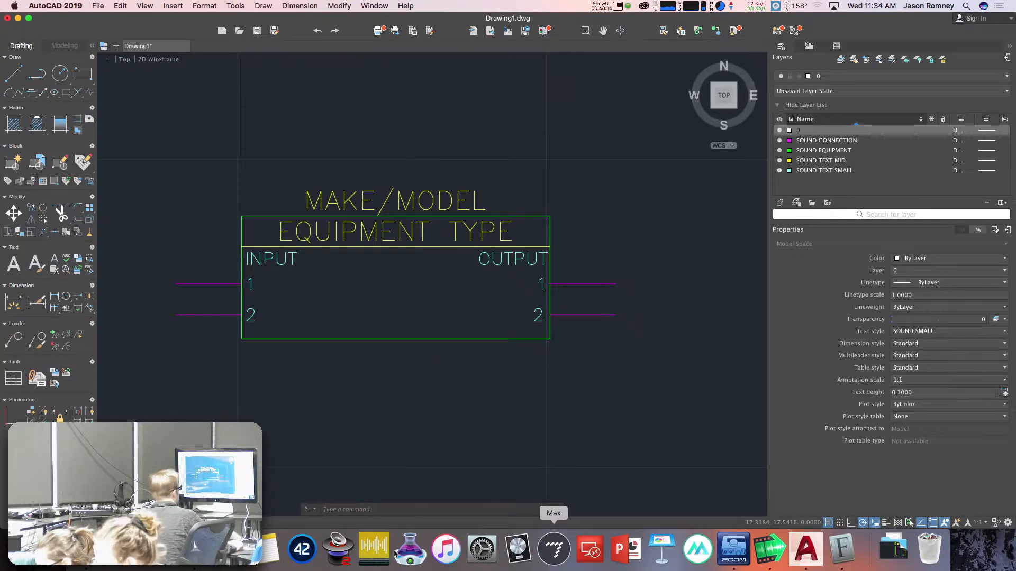
Switch to Finder, browse the Applications folder down to OneDrive, and quit the running Font Book.
{"action": "left_click", "coordinate": [87, 549]}
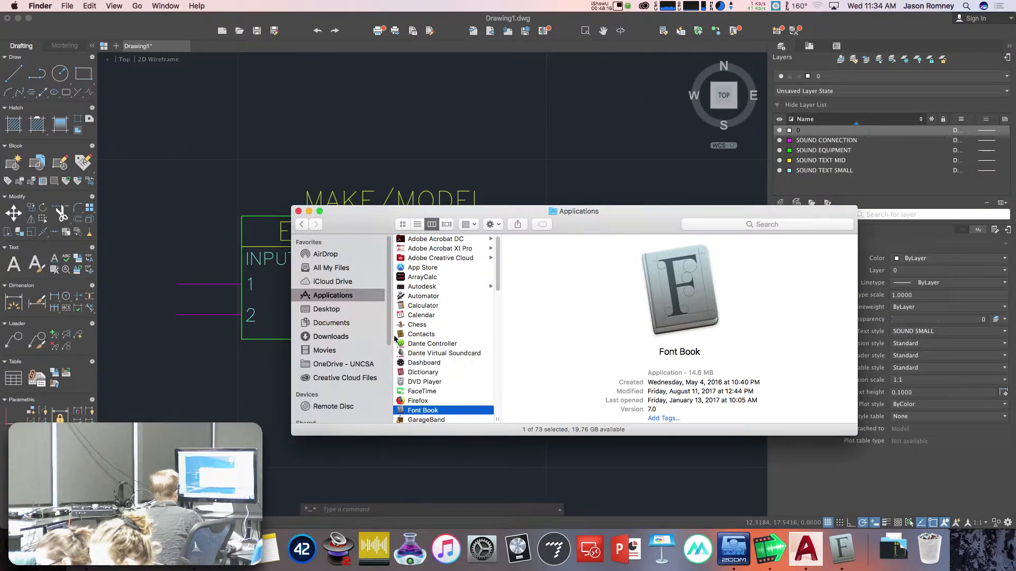
{"action": "scroll", "coordinate": [439, 338], "scroll_direction": "down", "scroll_amount": 15}
{"action": "left_click", "coordinate": [433, 330]}
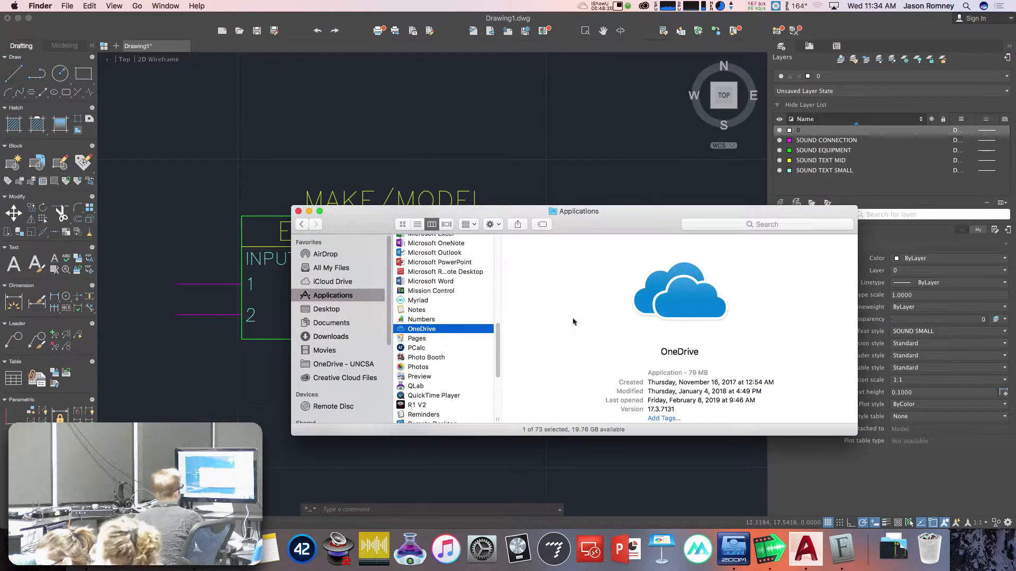
{"action": "left_click", "coordinate": [844, 553]}
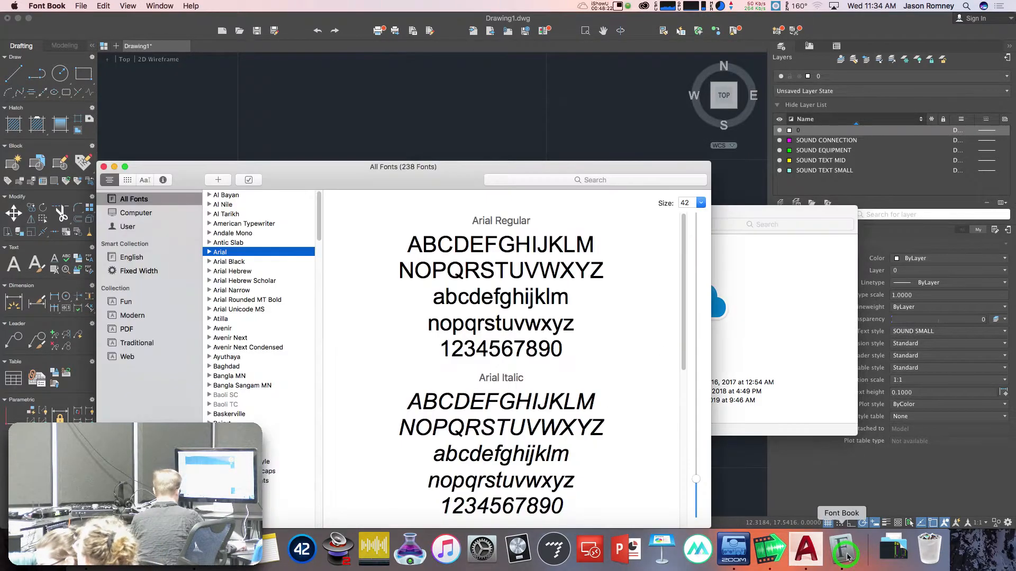
{"action": "key", "text": "super+q"}
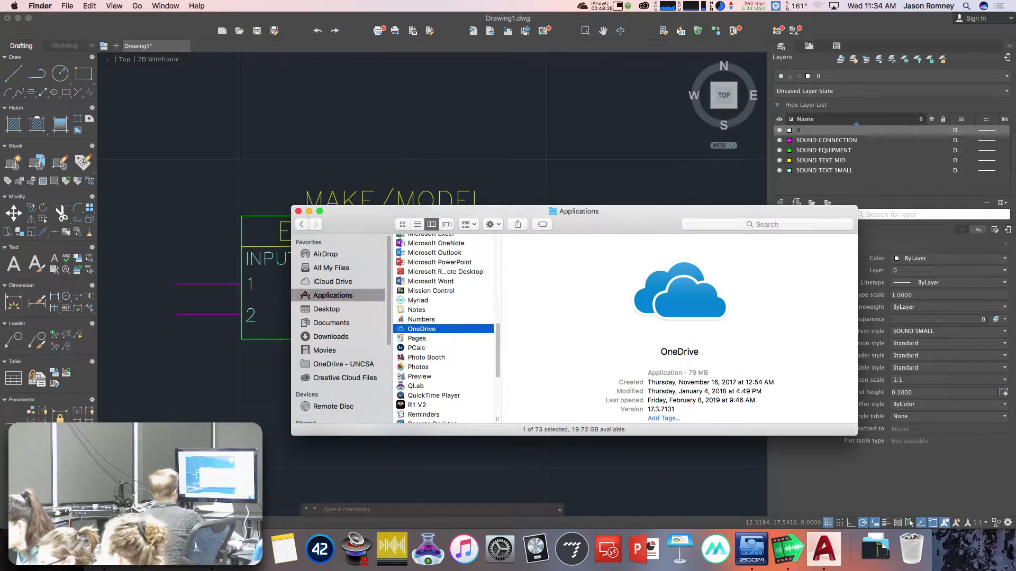
Open the Assignment3 template.dwg drawing from OneDrive - UNCSA, Class Material, Sound System Documentation, Assignments, Assignment 3.
{"action": "left_click", "coordinate": [348, 364]}
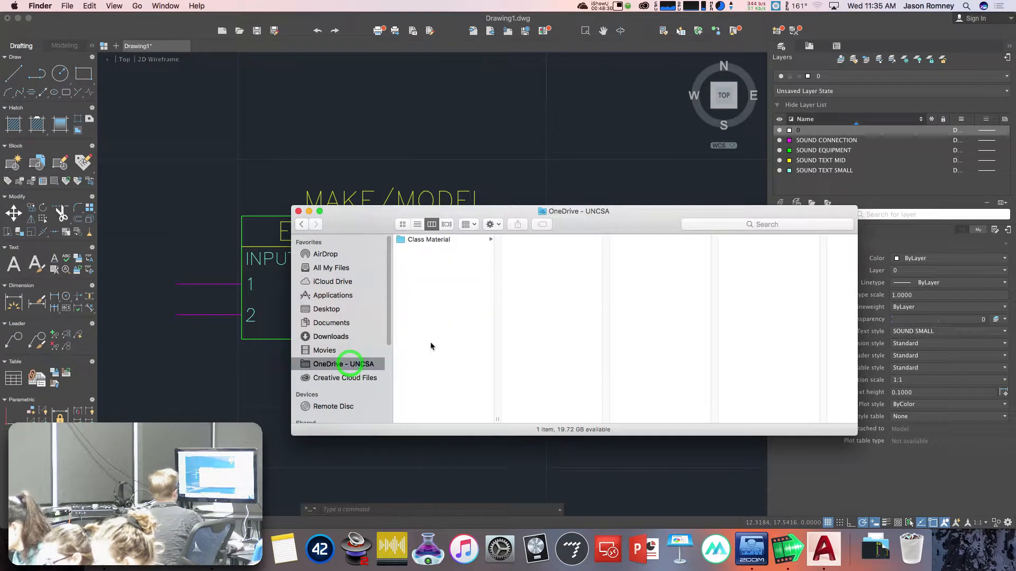
{"action": "left_click", "coordinate": [442, 239]}
{"action": "scroll", "coordinate": [545, 328], "scroll_direction": "down", "scroll_amount": 5}
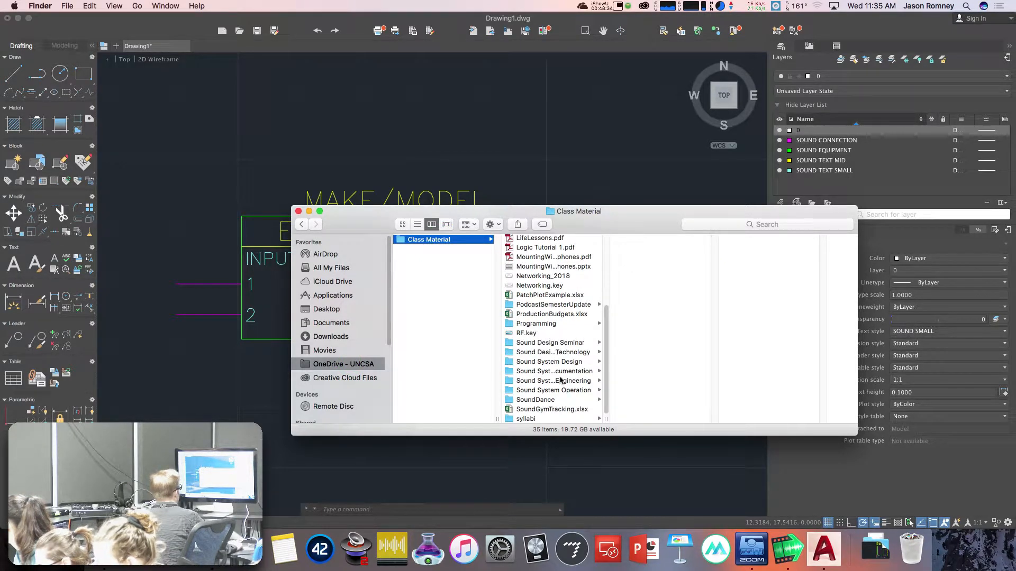
{"action": "left_click", "coordinate": [554, 370]}
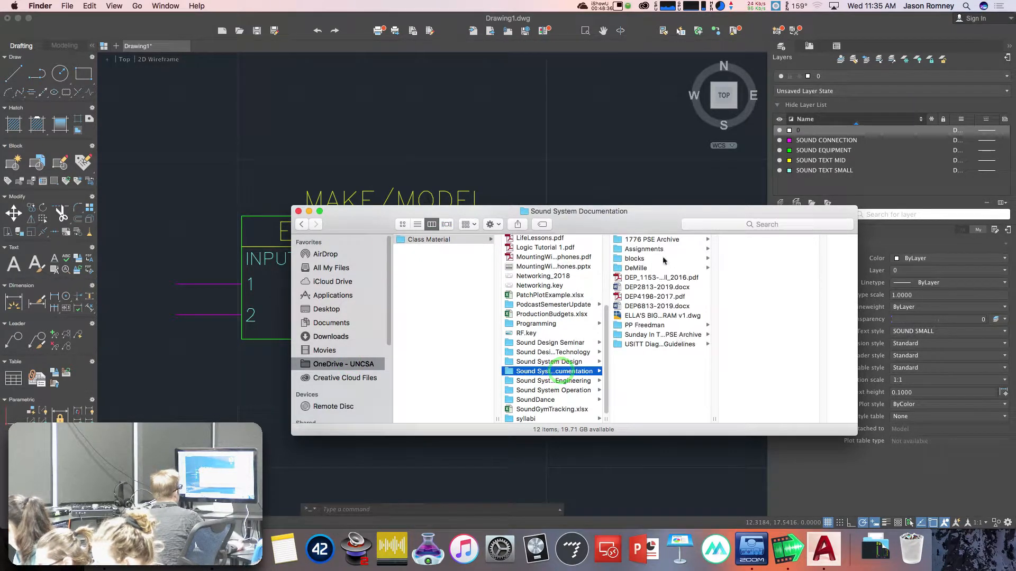
{"action": "left_click", "coordinate": [662, 249]}
{"action": "left_click", "coordinate": [757, 258]}
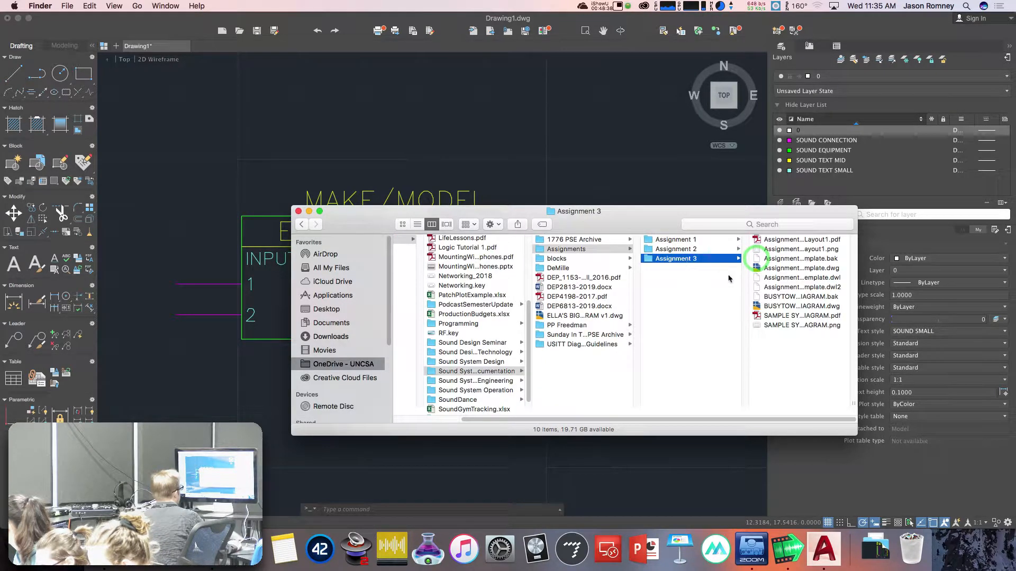
{"action": "double_click", "coordinate": [800, 268]}
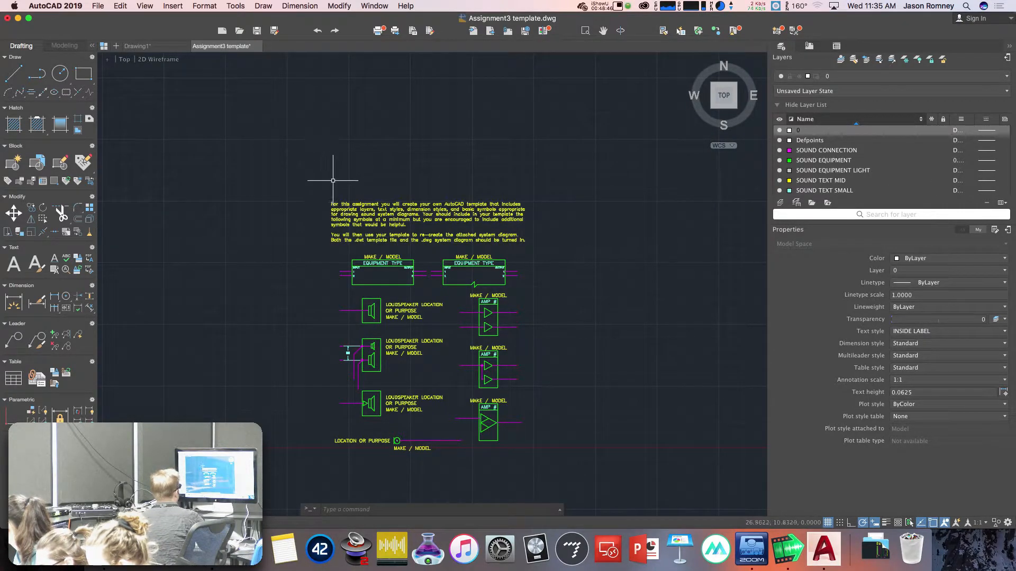
Erase the assignment instruction text above the equipment symbols.
{"action": "left_click", "coordinate": [362, 215]}
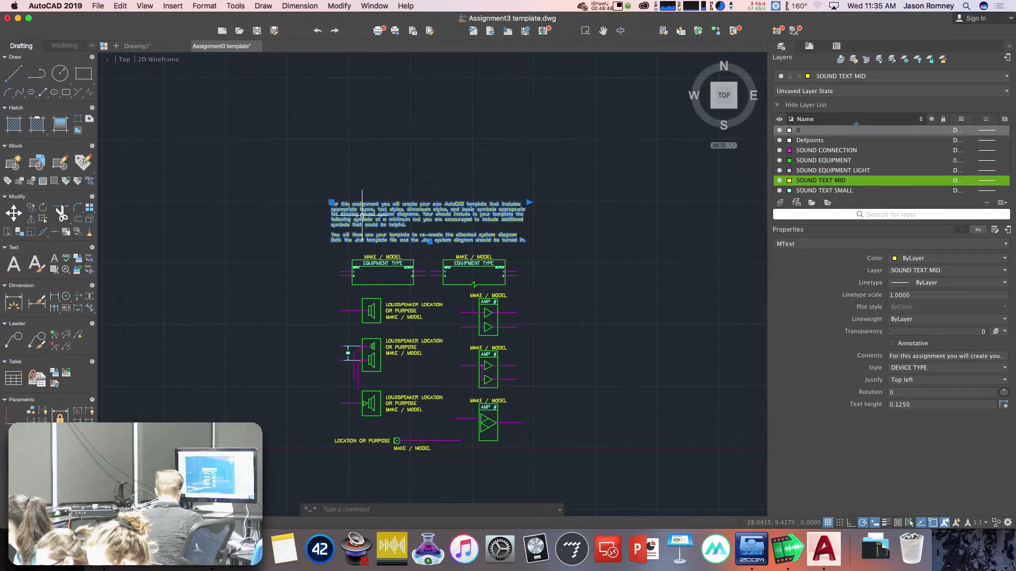
{"action": "key", "text": "e"}
{"action": "key", "text": "Return"}
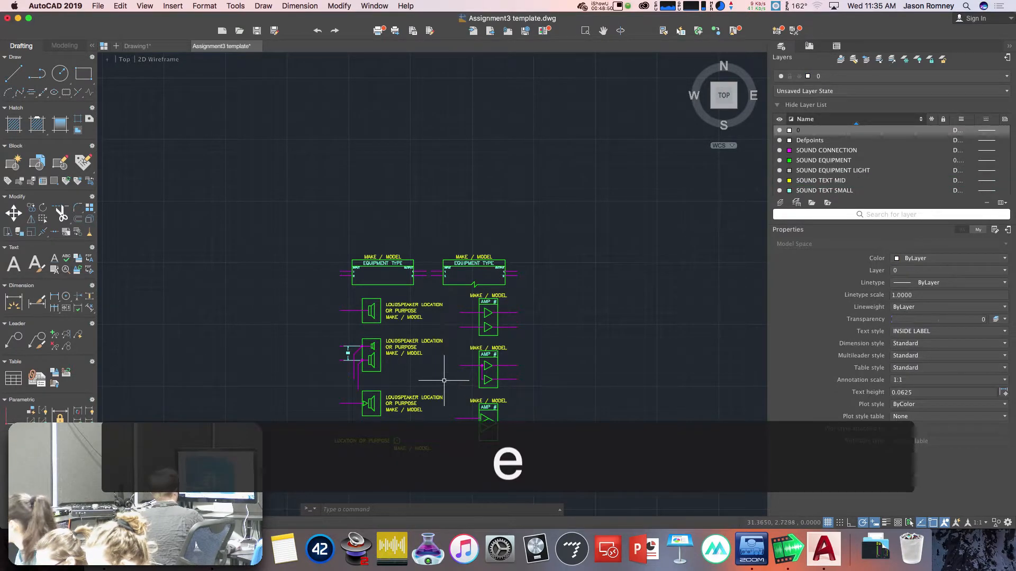
Examine the template's equipment, loudspeaker and amplifier symbols, including the NL4 dimension across the two-way loudspeaker's connection lines.
{"action": "middle_click_drag", "start_coordinate": [444, 380], "coordinate": [428, 293]}
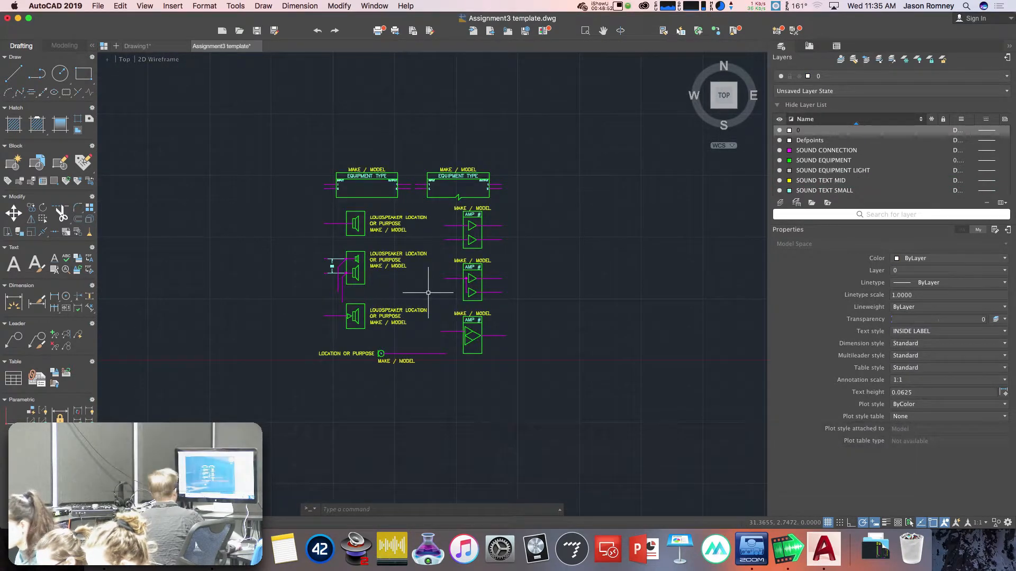
{"action": "scroll", "coordinate": [428, 293], "scroll_direction": "up", "scroll_amount": 1}
{"action": "scroll", "coordinate": [428, 292], "scroll_direction": "up", "scroll_amount": 2}
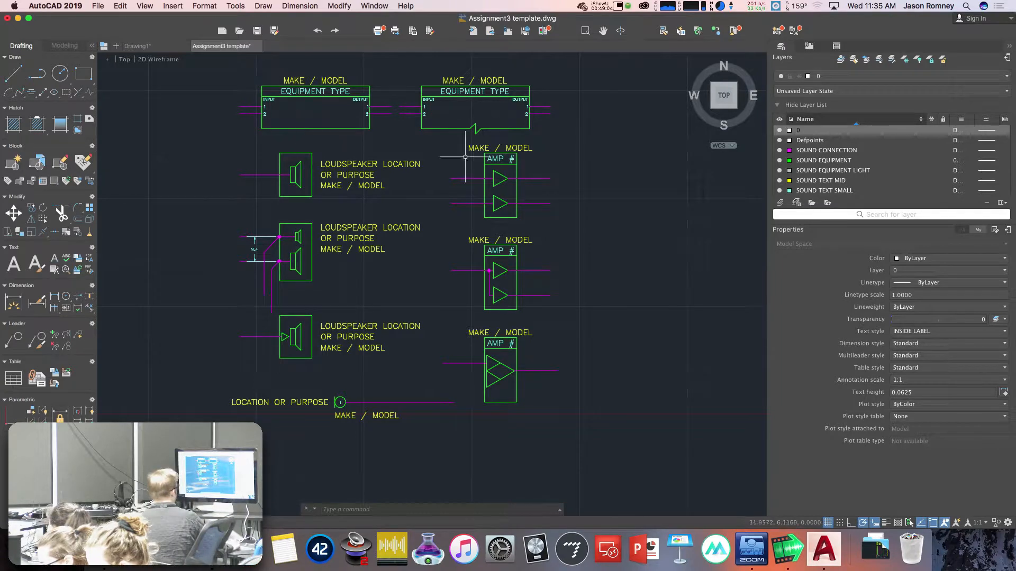
{"action": "scroll", "coordinate": [818, 166], "scroll_direction": "down", "scroll_amount": 1}
{"action": "scroll", "coordinate": [819, 166], "scroll_direction": "up", "scroll_amount": 1}
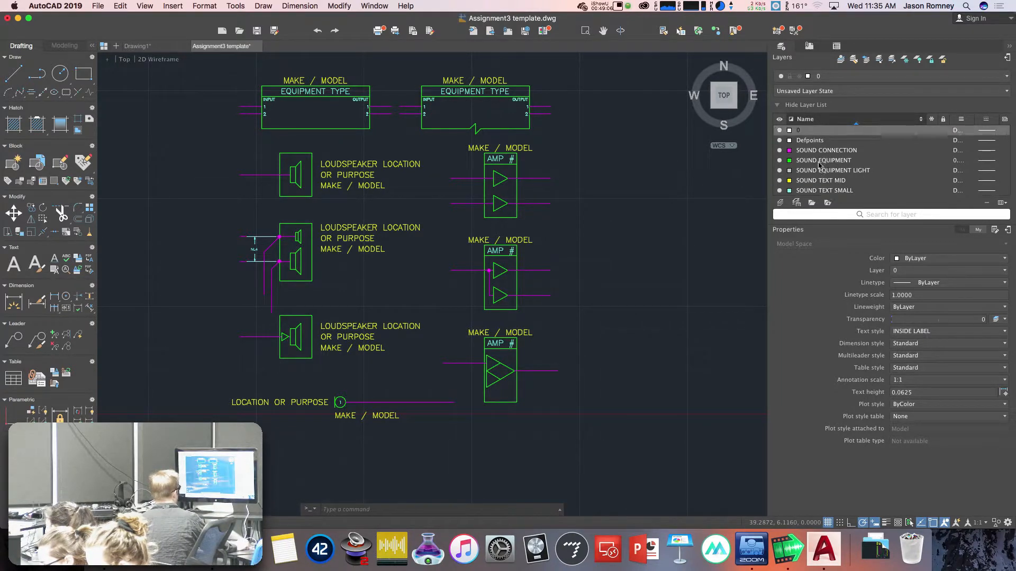
{"action": "scroll", "coordinate": [818, 166], "scroll_direction": "down", "scroll_amount": 1}
{"action": "scroll", "coordinate": [819, 165], "scroll_direction": "up", "scroll_amount": 1}
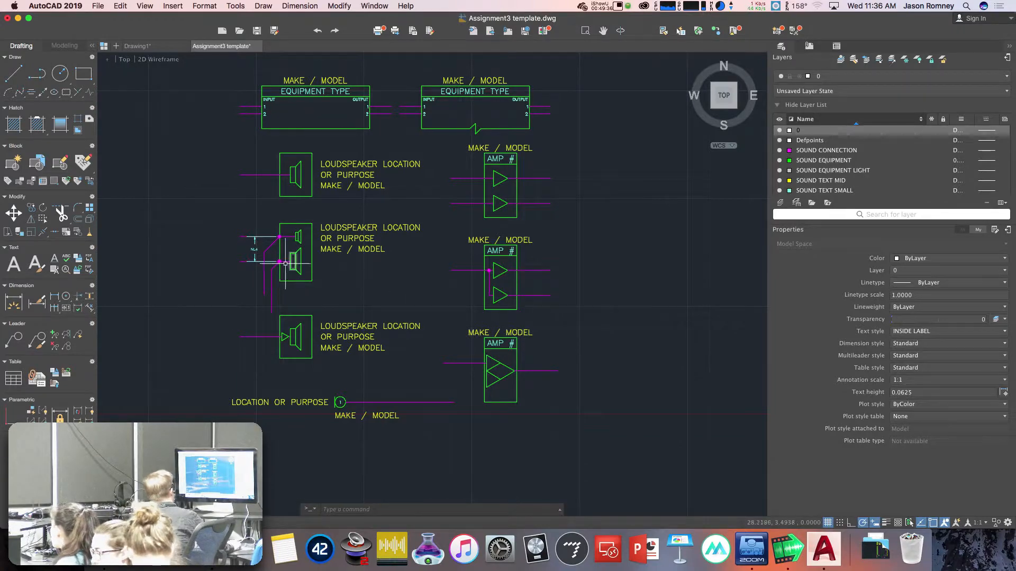
{"action": "scroll", "coordinate": [263, 242], "scroll_direction": "up", "scroll_amount": 3}
{"action": "scroll", "coordinate": [262, 241], "scroll_direction": "up", "scroll_amount": 3}
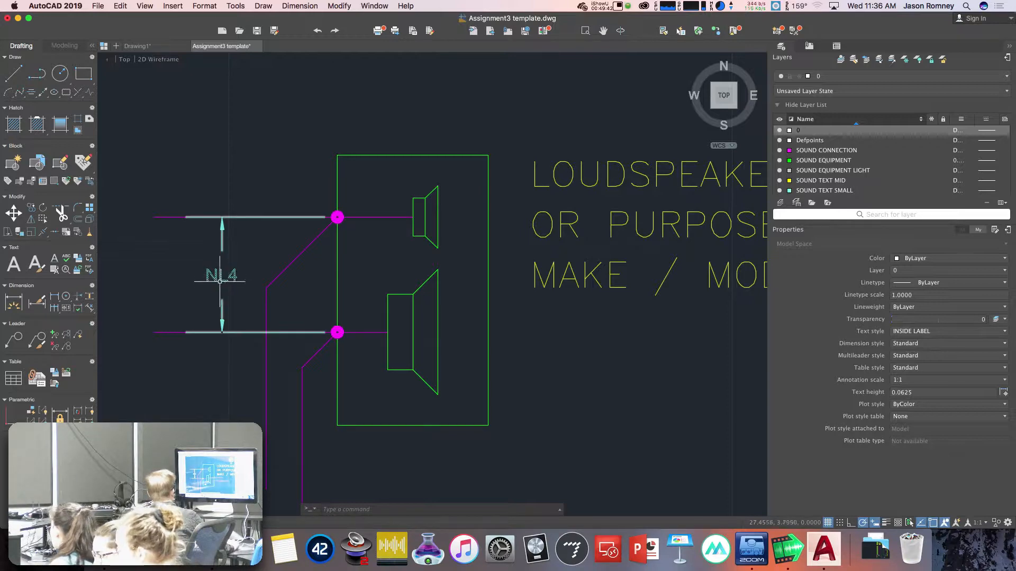
{"action": "scroll", "coordinate": [219, 283], "scroll_direction": "down", "scroll_amount": 5}
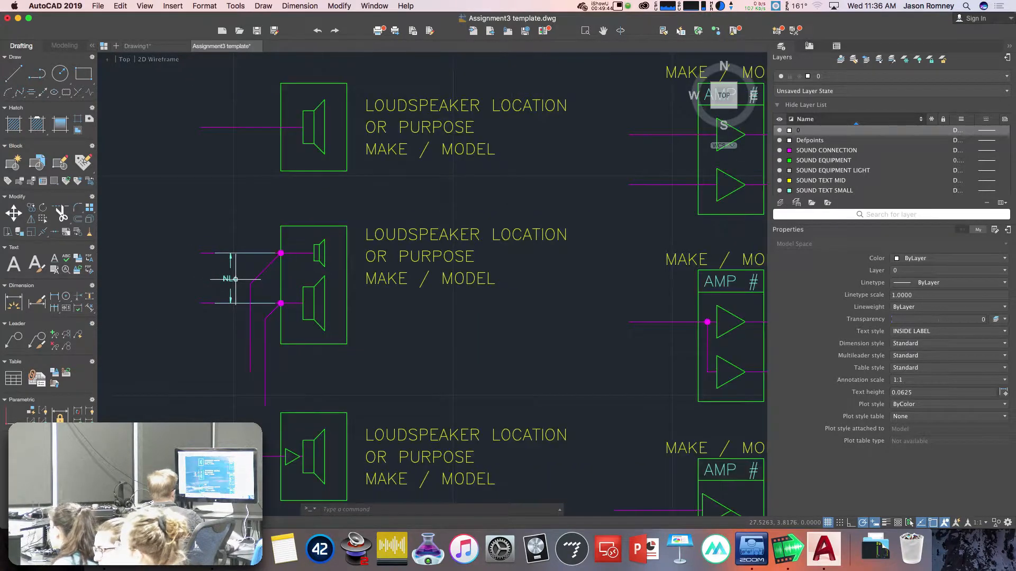
{"action": "mouse_move", "coordinate": [483, 291]}
{"action": "middle_mouse_down"}
{"action": "mouse_move", "coordinate": [452, 363]}
{"action": "mouse_move", "coordinate": [393, 379]}
{"action": "middle_mouse_up"}
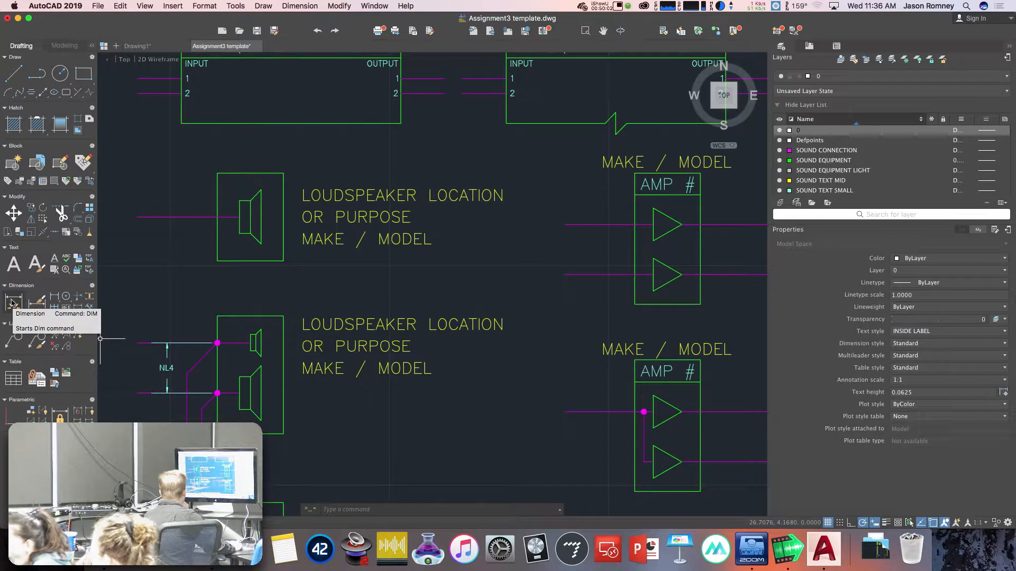
Add a vertical dimension between the two input lines of the uppermost amplifier symbol, placed just outside its outline.
{"action": "type", "text": "dim"}
{"action": "key", "text": "Return"}
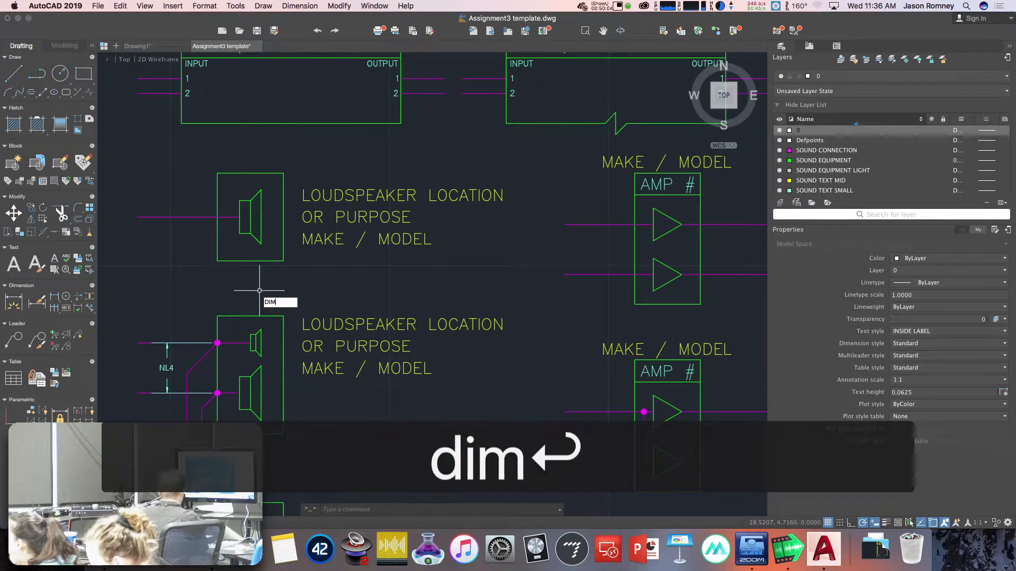
{"action": "scroll", "coordinate": [370, 267], "scroll_direction": "up", "scroll_amount": 1}
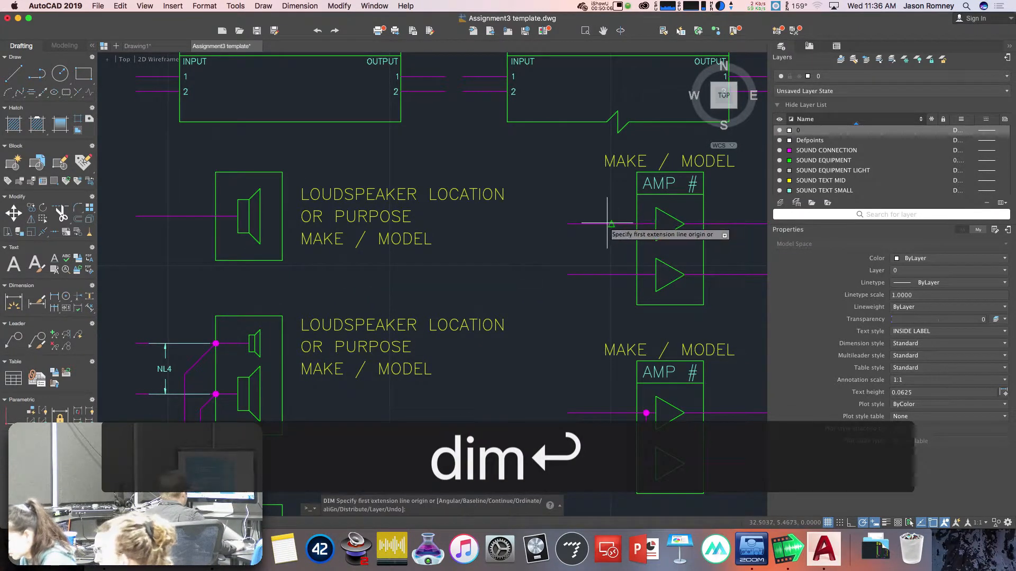
{"action": "left_click", "coordinate": [611, 224]}
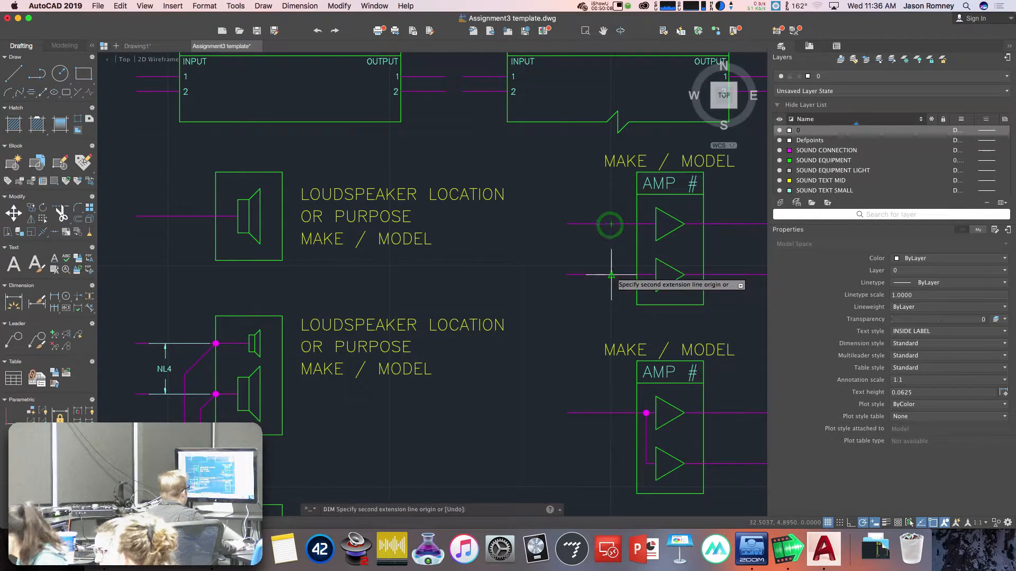
{"action": "left_click", "coordinate": [611, 275]}
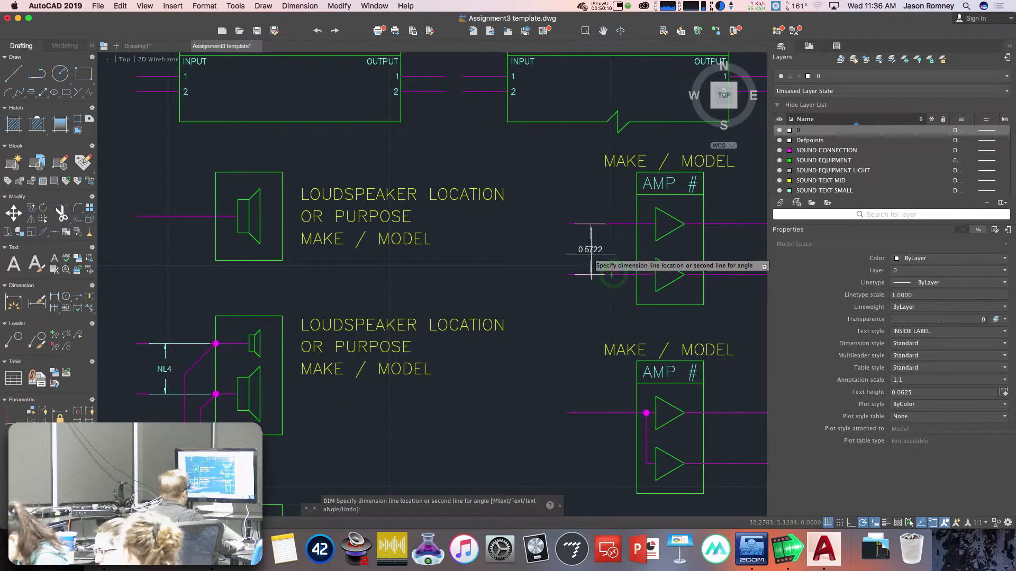
{"action": "left_click", "coordinate": [593, 254]}
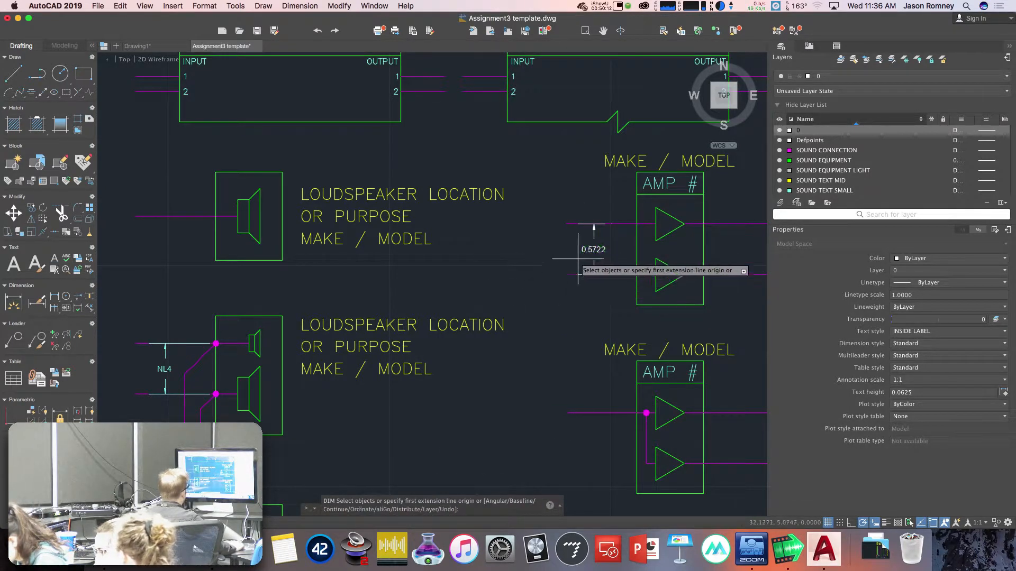
{"action": "key", "text": "Escape"}
Replace the text of the vertical dimension between the uppermost amplifier's input lines with NL4.
{"action": "double_click", "coordinate": [595, 250]}
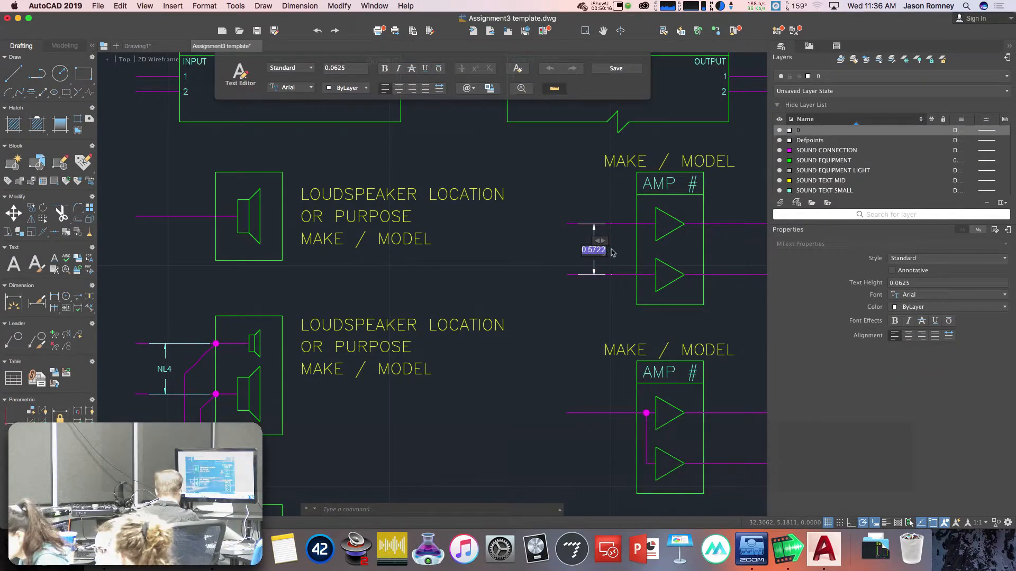
{"action": "type", "text": "NL"}
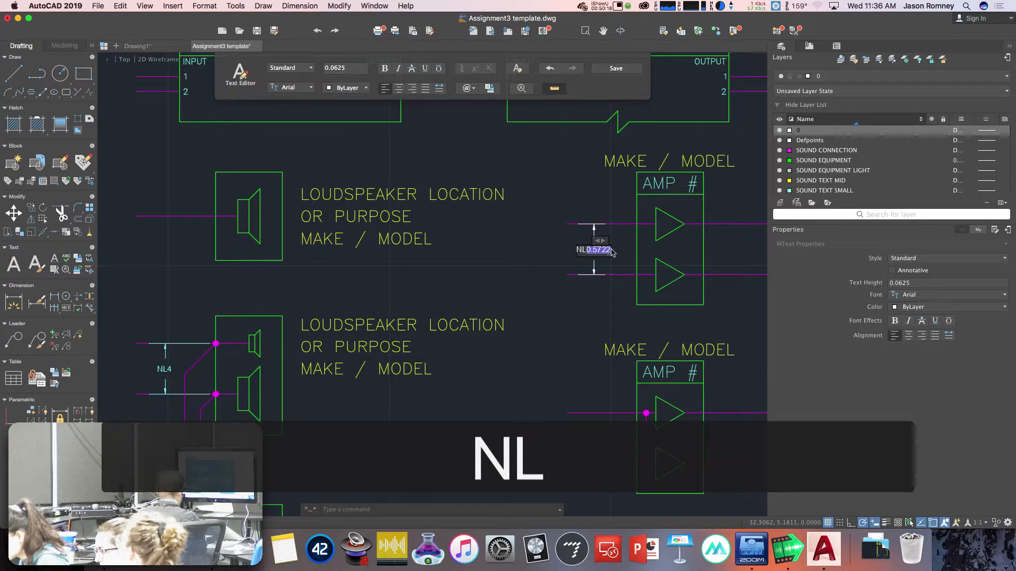
{"action": "type", "text": "4"}
{"action": "key", "text": "BackSpace"}
{"action": "key", "text": "BackSpace"}
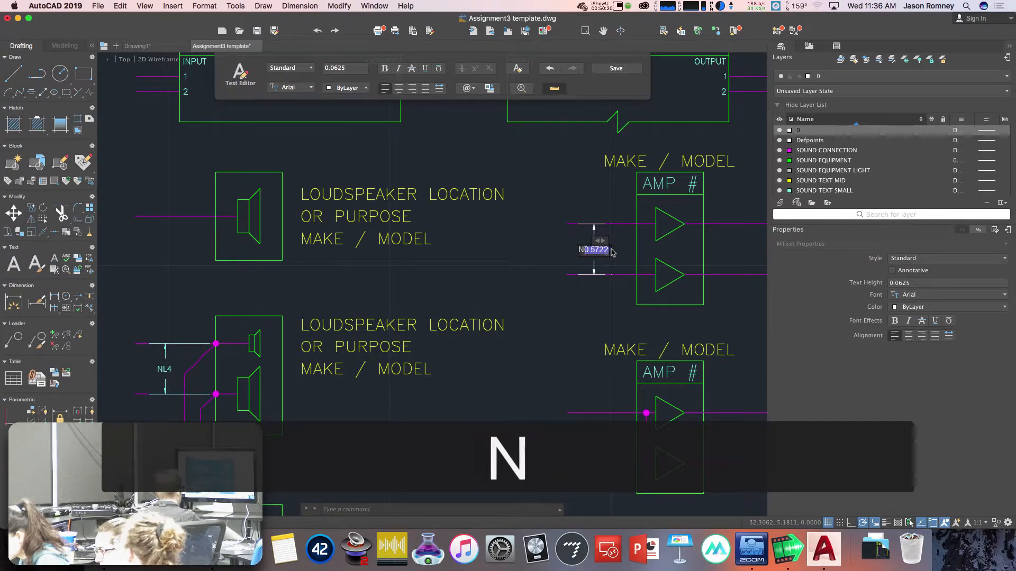
{"action": "key", "text": "BackSpace"}
{"action": "key", "text": "Right"}
{"action": "key", "text": "BackSpace"}
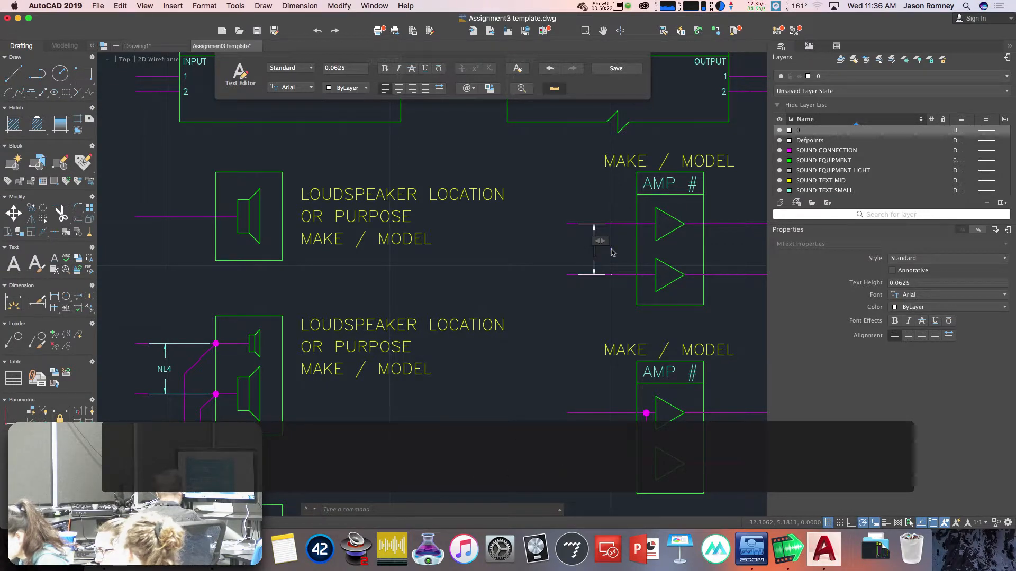
{"action": "type", "text": "NL4"}
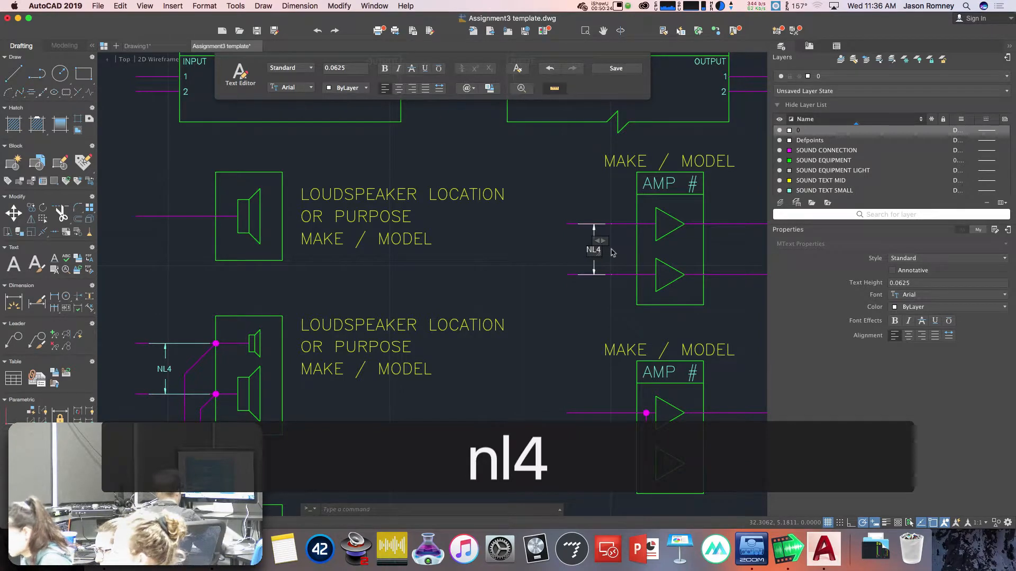
{"action": "key", "text": "Return"}
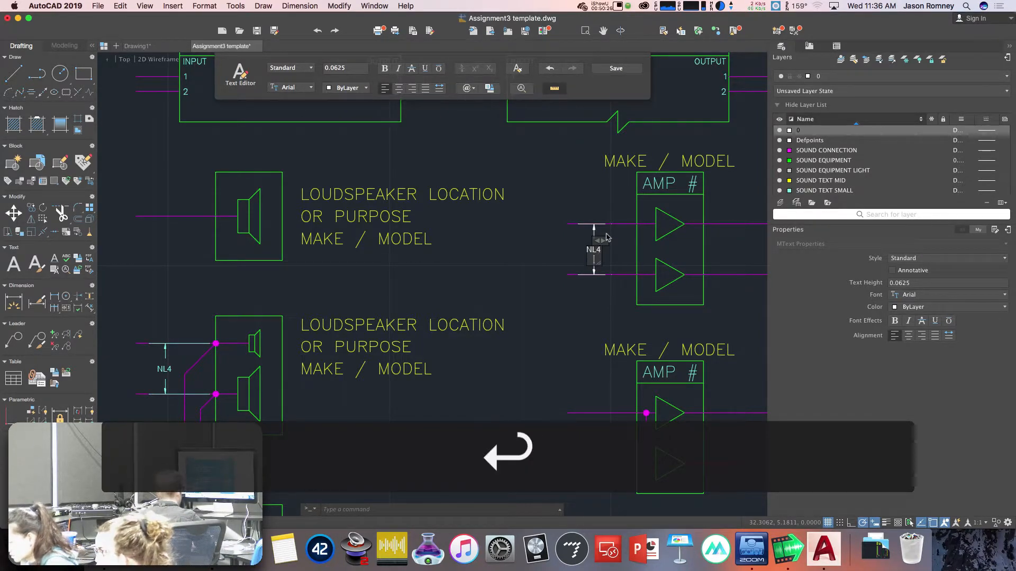
{"action": "left_click", "coordinate": [603, 68]}
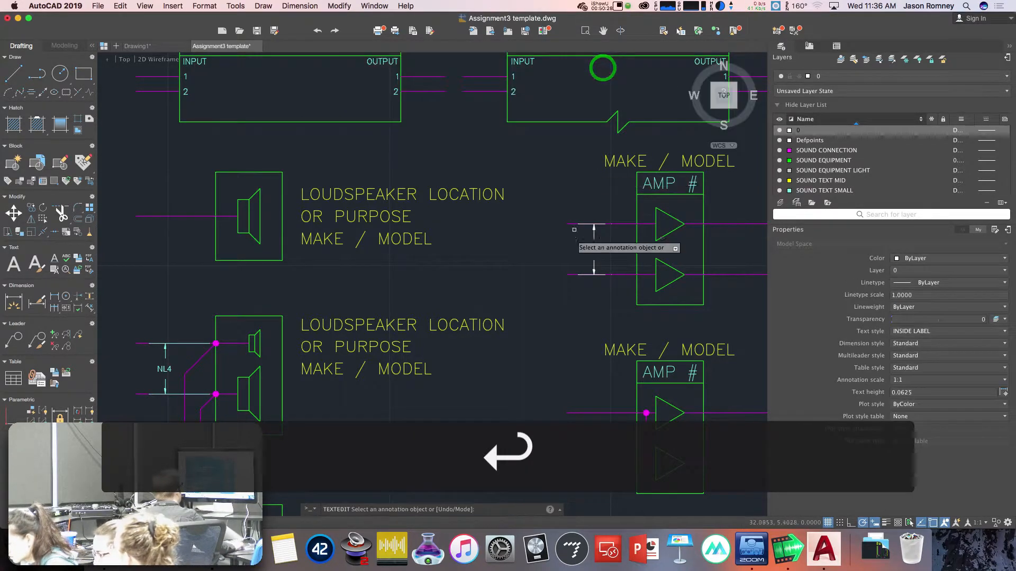
{"action": "key", "text": "Return"}
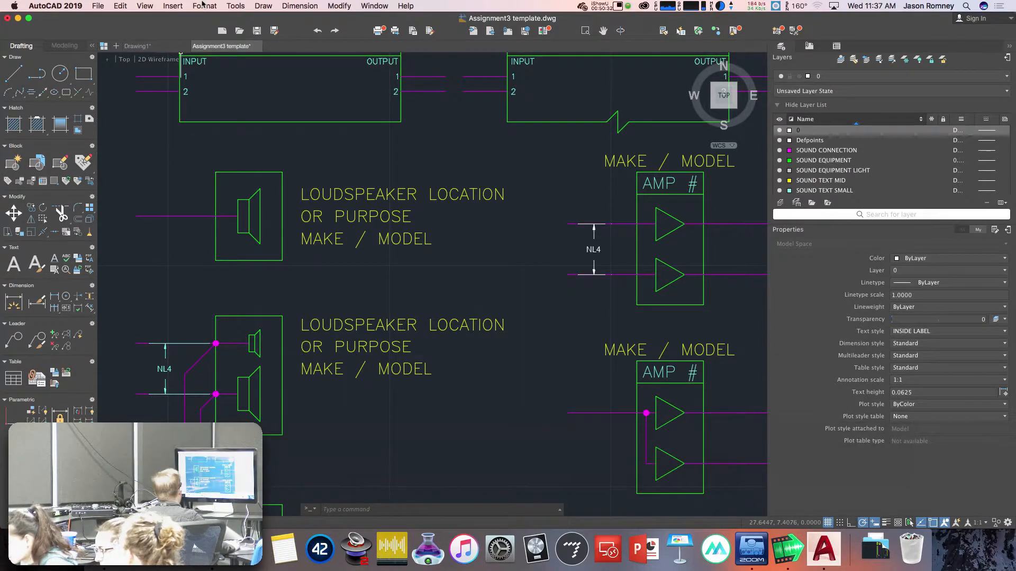
Open the Standard dimension style for modification and review its arrowhead settings.
{"action": "left_click", "coordinate": [207, 6]}
{"action": "left_click", "coordinate": [246, 115]}
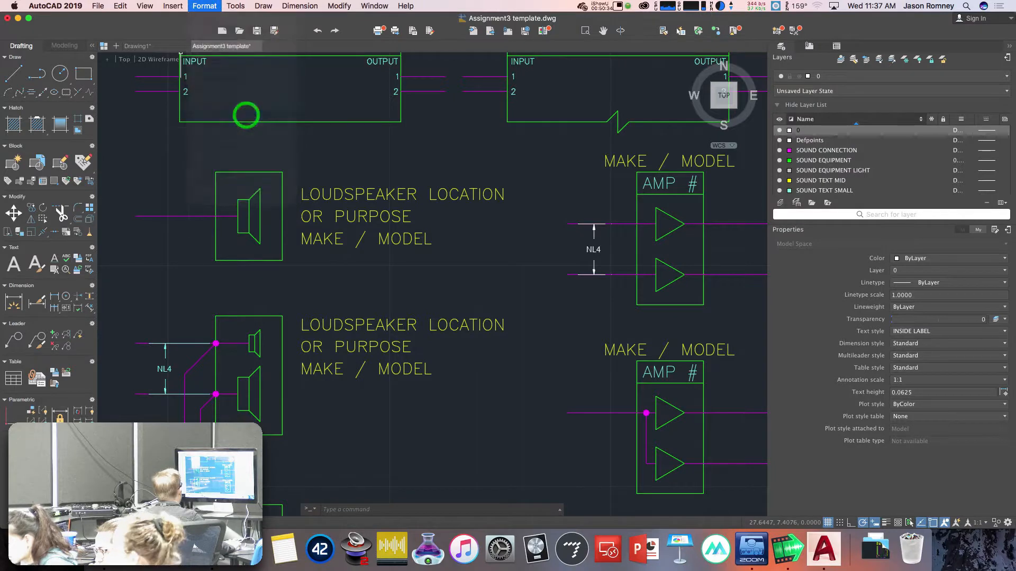
{"action": "left_click_drag", "start_coordinate": [456, 90], "coordinate": [311, 179]}
{"action": "left_click", "coordinate": [304, 236]}
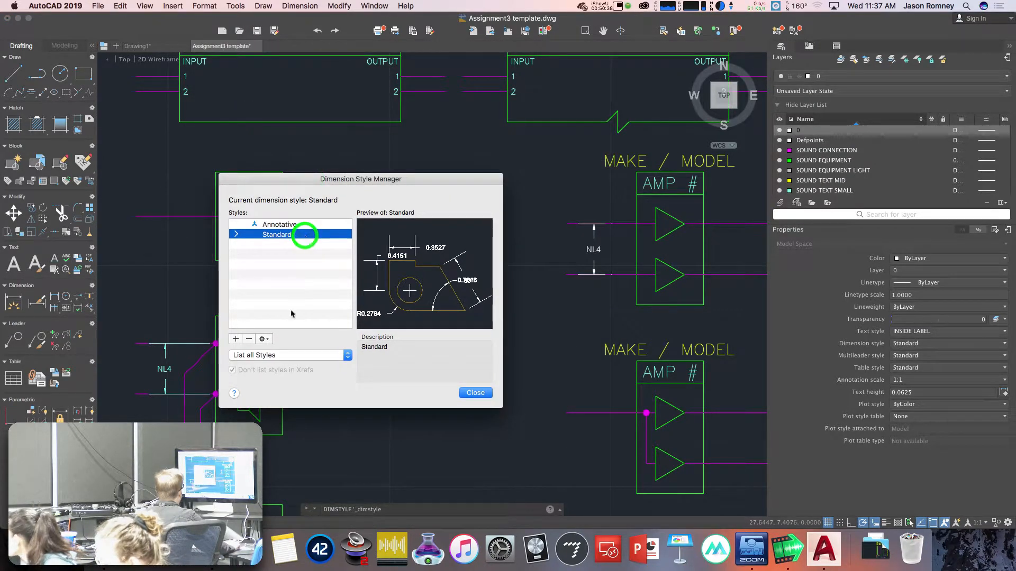
{"action": "left_click", "coordinate": [264, 338]}
{"action": "left_click", "coordinate": [274, 359]}
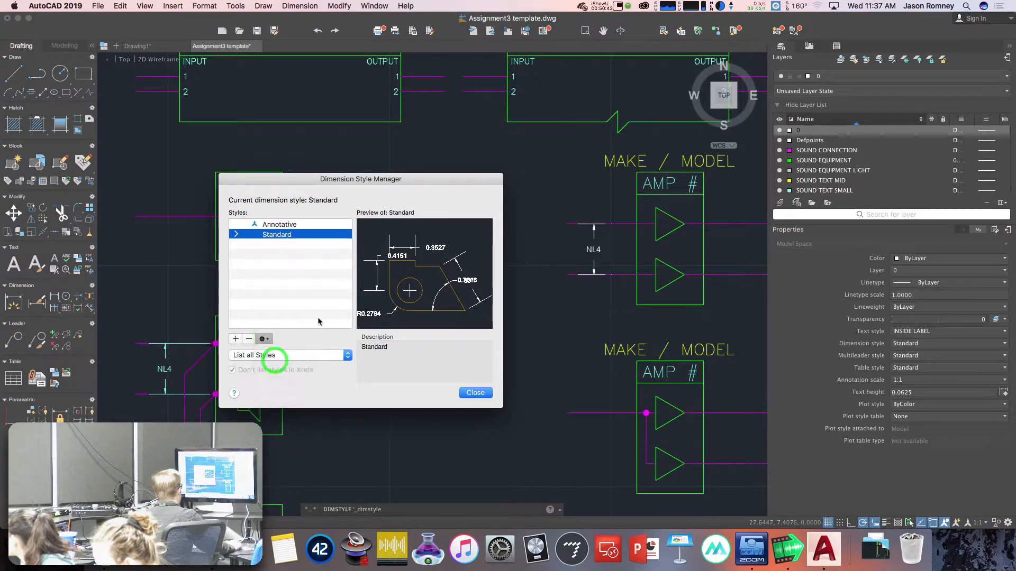
{"action": "left_click_drag", "start_coordinate": [450, 72], "coordinate": [274, 177]}
{"action": "left_click", "coordinate": [259, 197]}
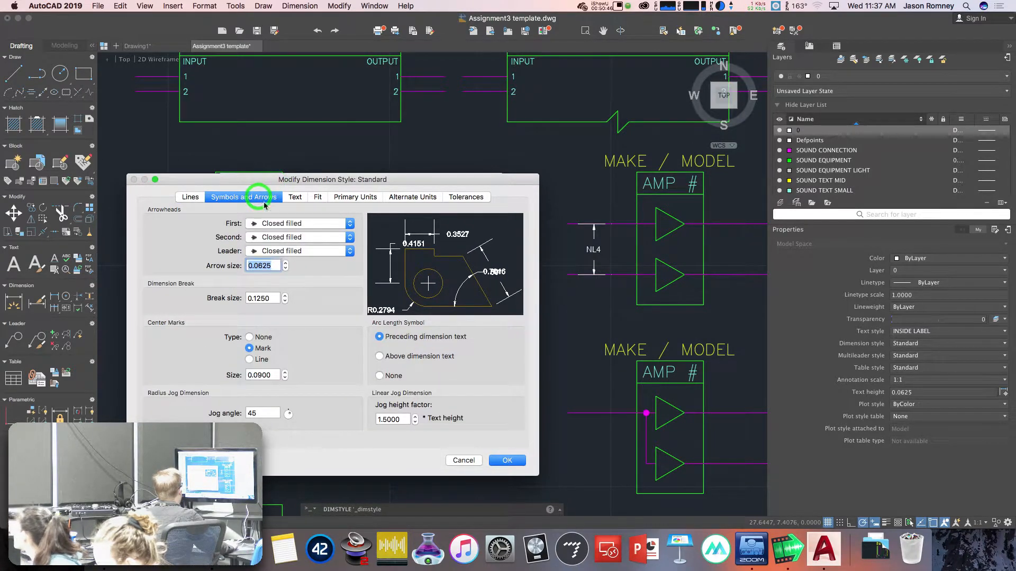
Set the Standard dimension style's text style to INSIDE LABEL and apply the change.
{"action": "left_click", "coordinate": [295, 197]}
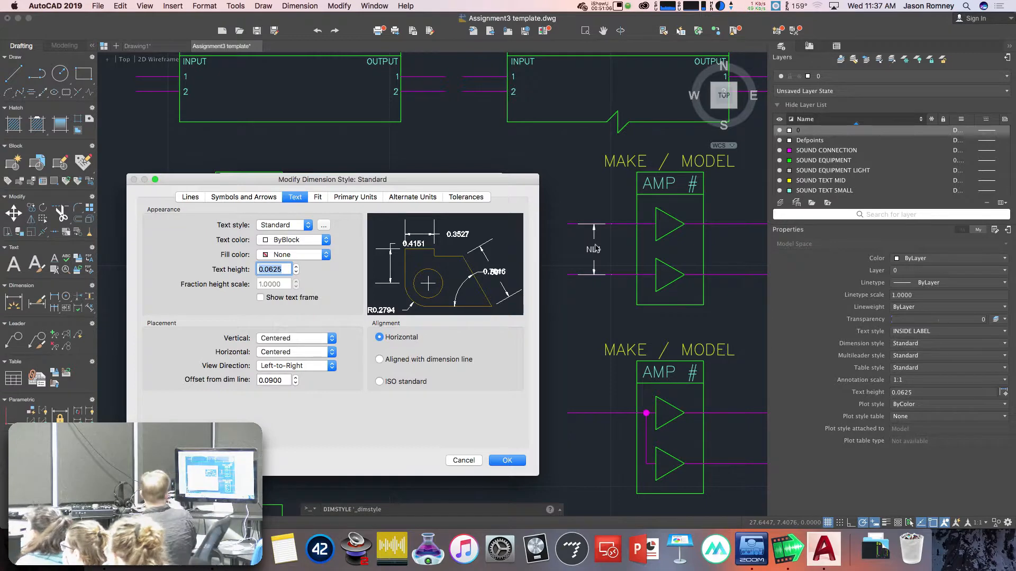
{"action": "left_click", "coordinate": [267, 197]}
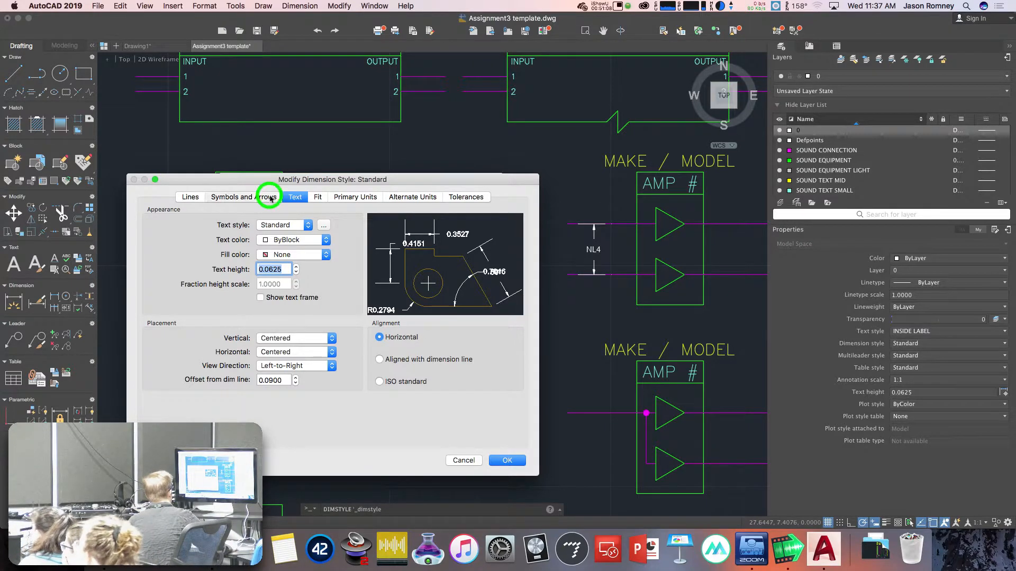
{"action": "left_click", "coordinate": [295, 198]}
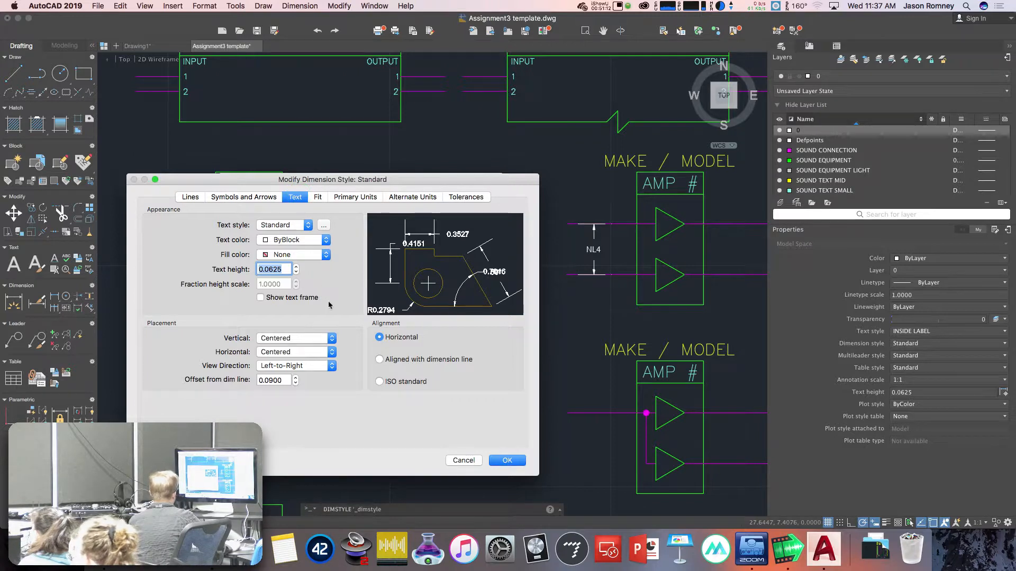
{"action": "left_click", "coordinate": [295, 228]}
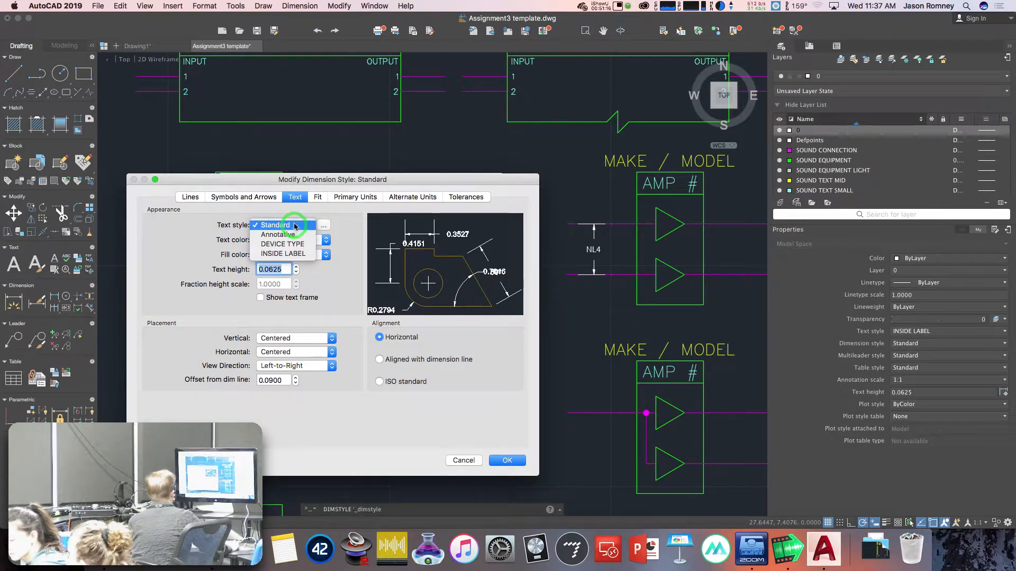
{"action": "left_click", "coordinate": [293, 254]}
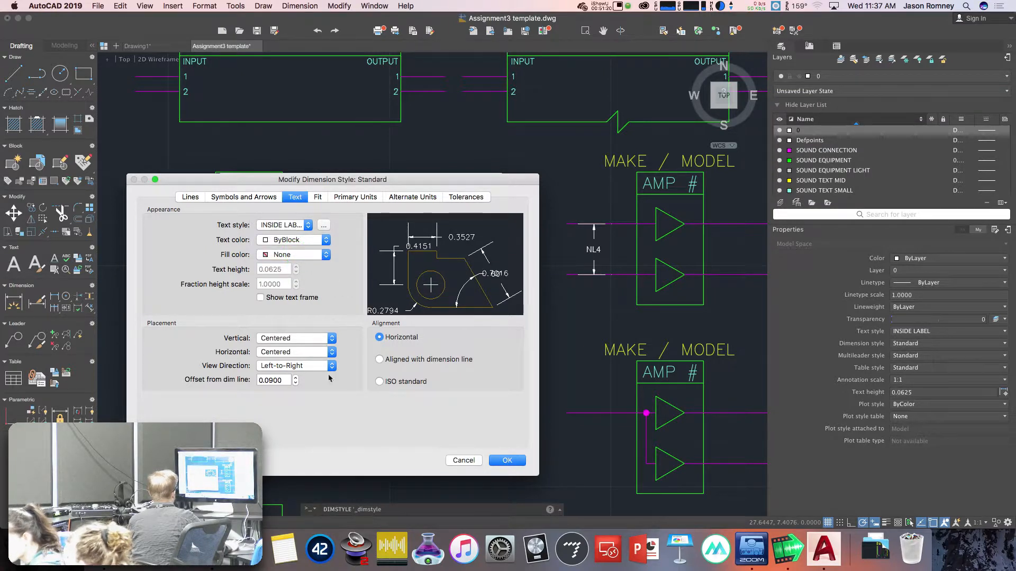
{"action": "left_click", "coordinate": [500, 458]}
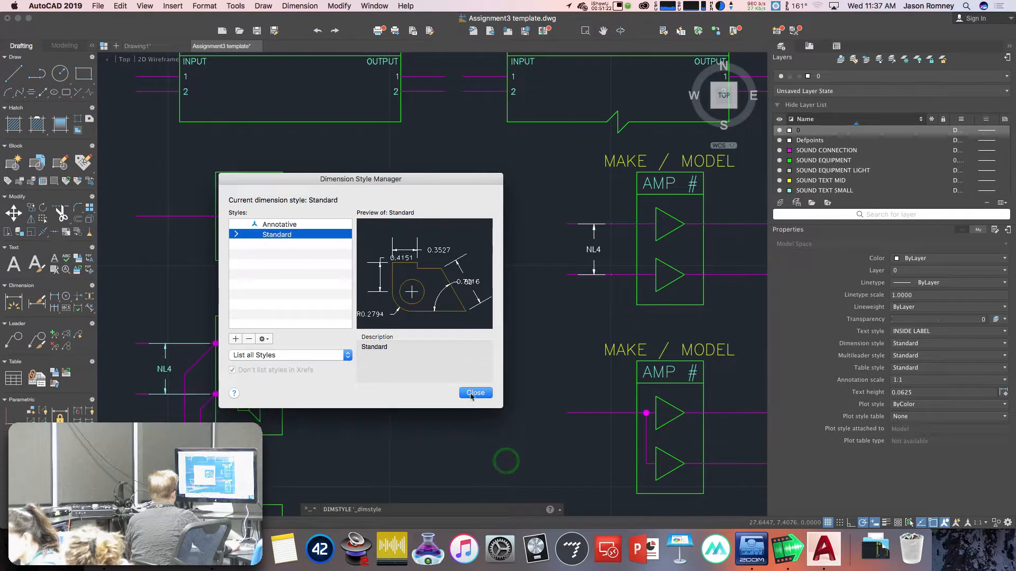
{"action": "left_click", "coordinate": [470, 392]}
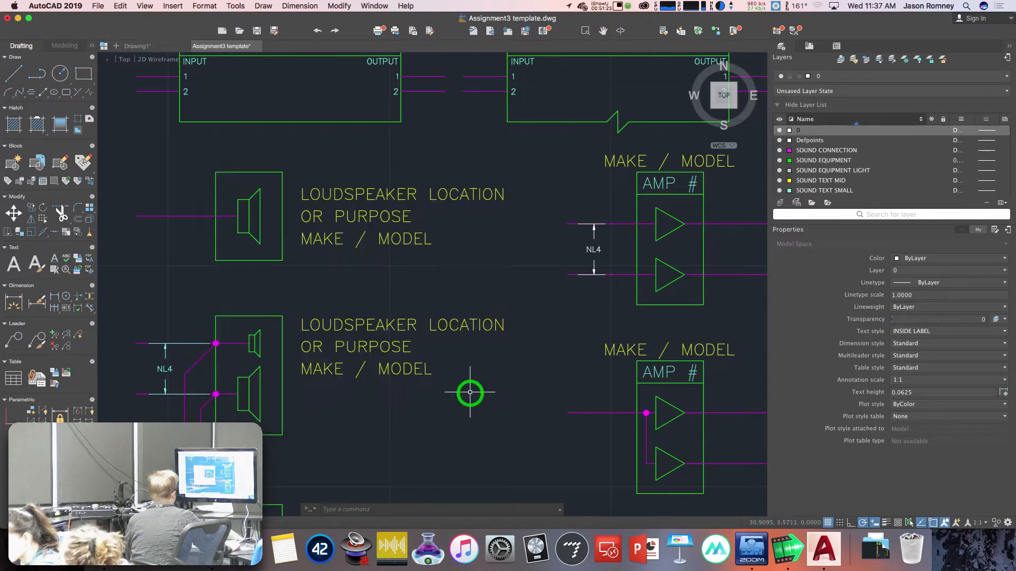
Assign the NL4 dimension beside the uppermost amplifier to the SOUND TEXT SMALL layer.
{"action": "left_click", "coordinate": [593, 249]}
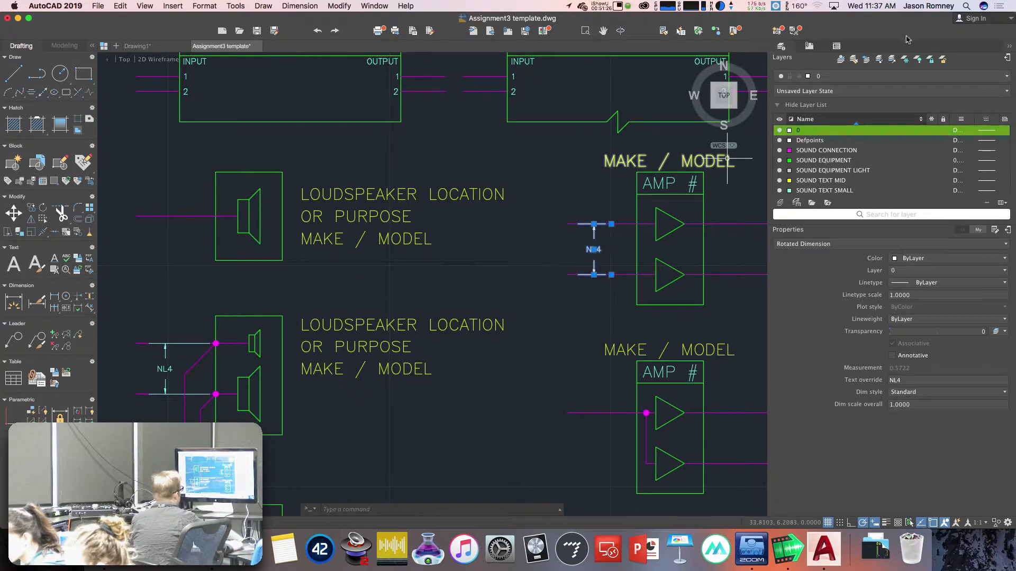
{"action": "left_click", "coordinate": [835, 75]}
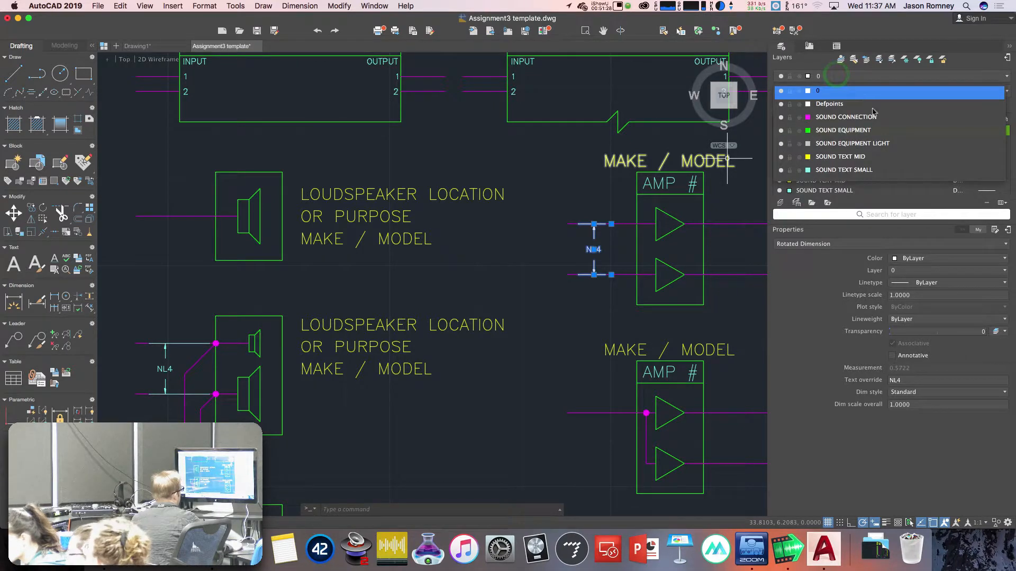
{"action": "left_click", "coordinate": [872, 166]}
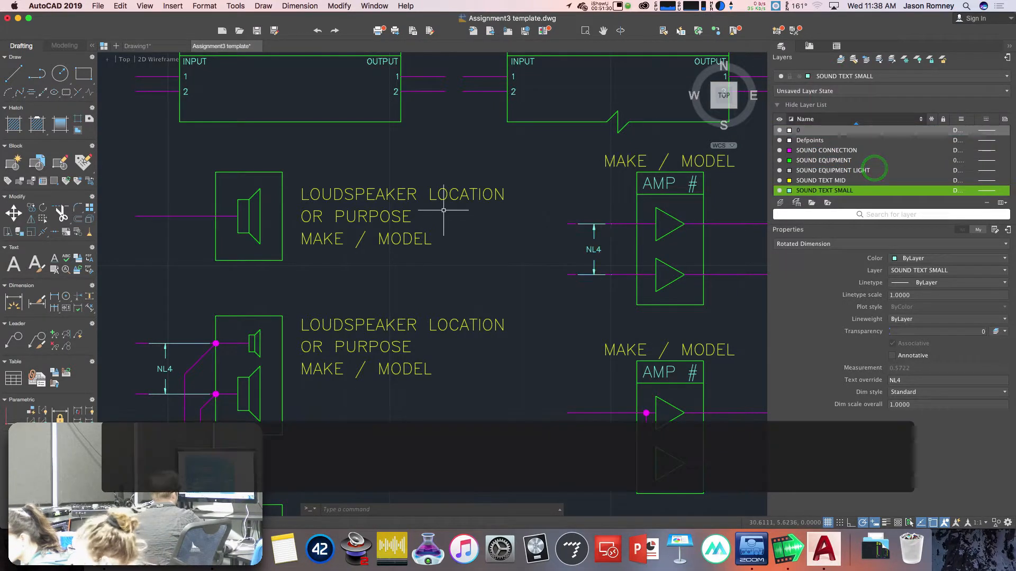
{"action": "key", "text": "Escape"}
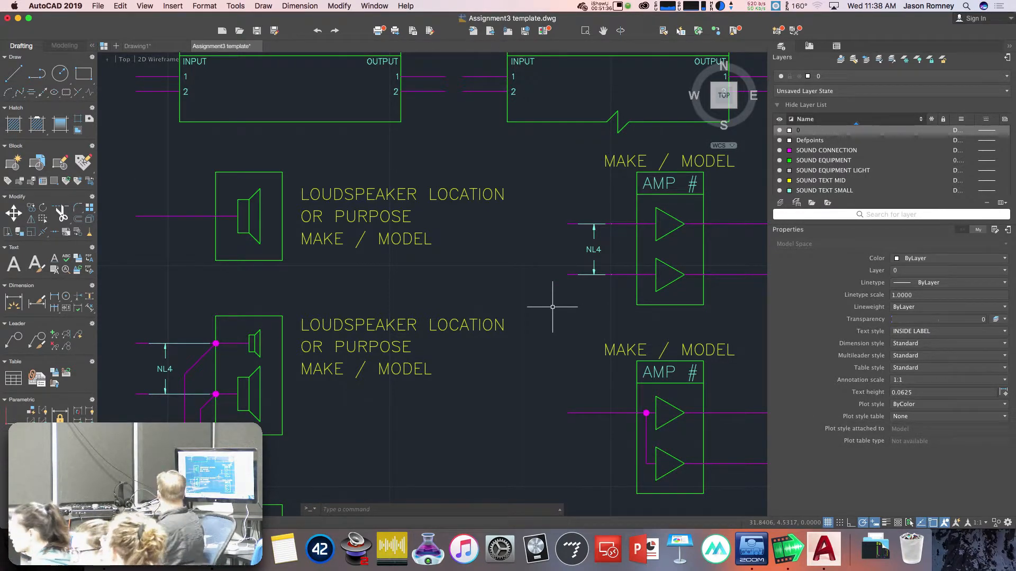
Erase the NL4 dimension from the uppermost amplifier's input lines.
{"action": "scroll", "coordinate": [553, 291], "scroll_direction": "down", "scroll_amount": 3}
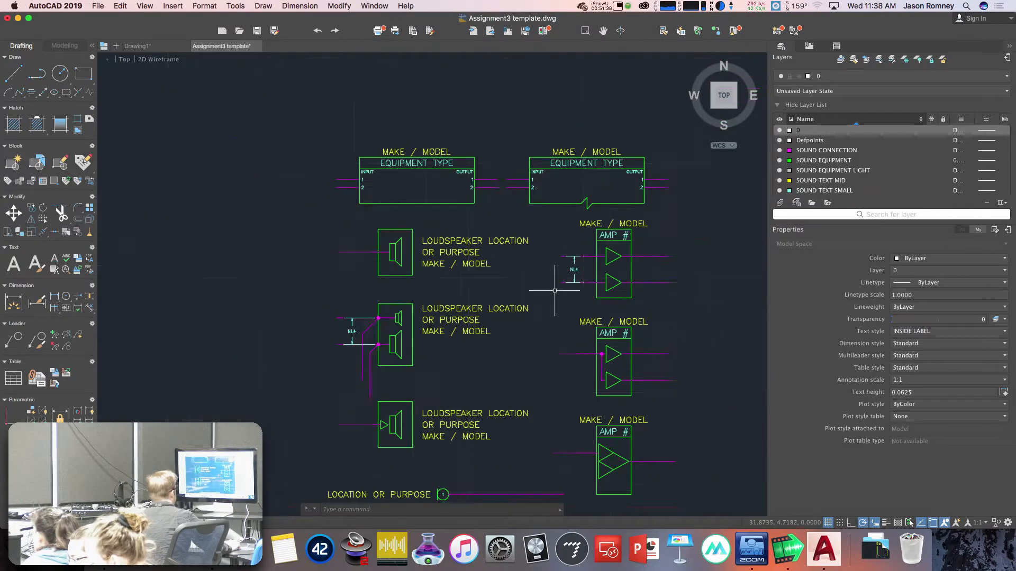
{"action": "middle_click_drag", "start_coordinate": [554, 290], "coordinate": [515, 241]}
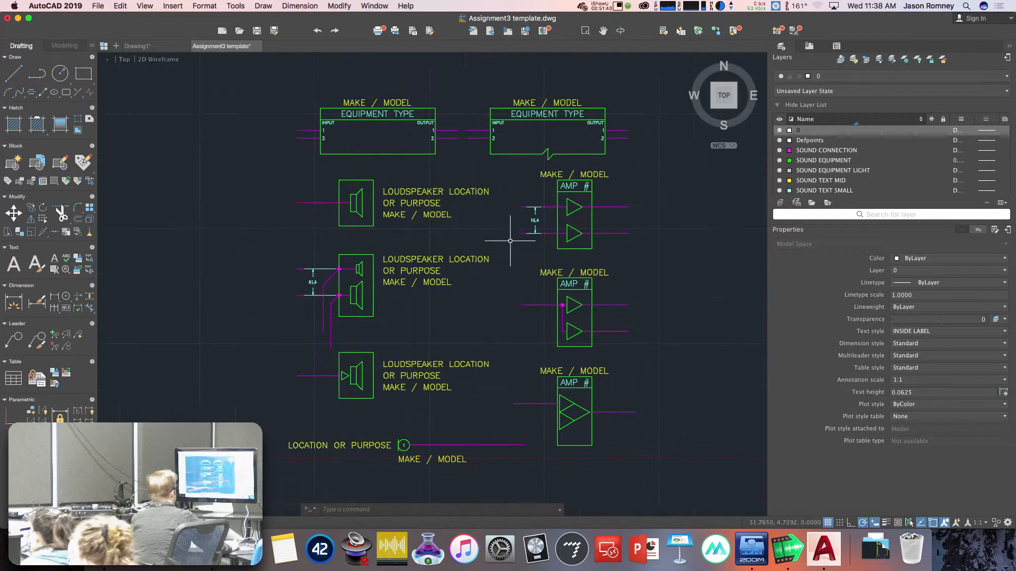
{"action": "left_click", "coordinate": [534, 219]}
{"action": "key", "text": "e"}
{"action": "key", "text": "Return"}
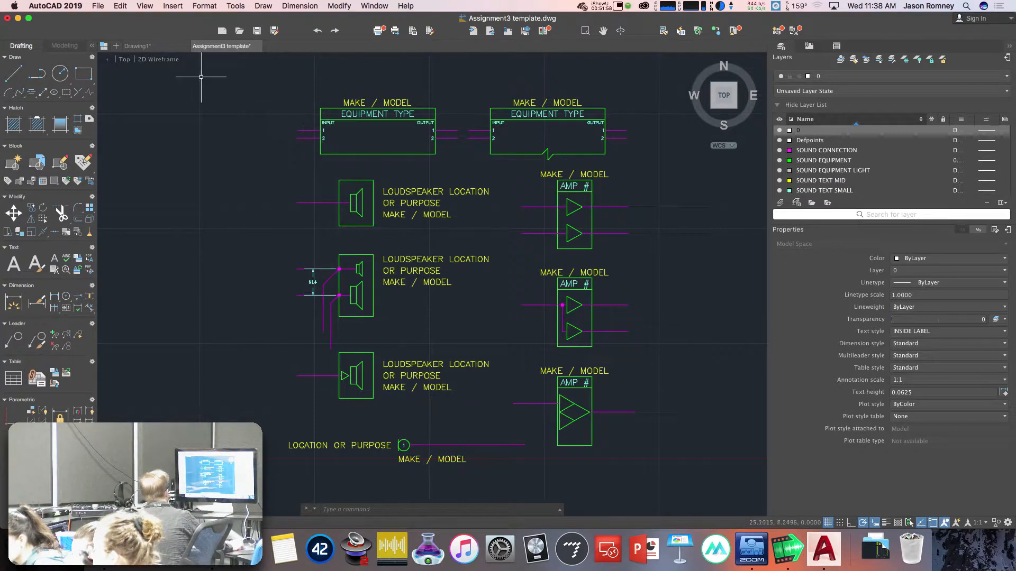
Save the drawing on the Desktop in AutoCAD Drawing Template (*.dwt) format, keeping the name Assignment3 template.
{"action": "key", "text": "super+shift+s"}
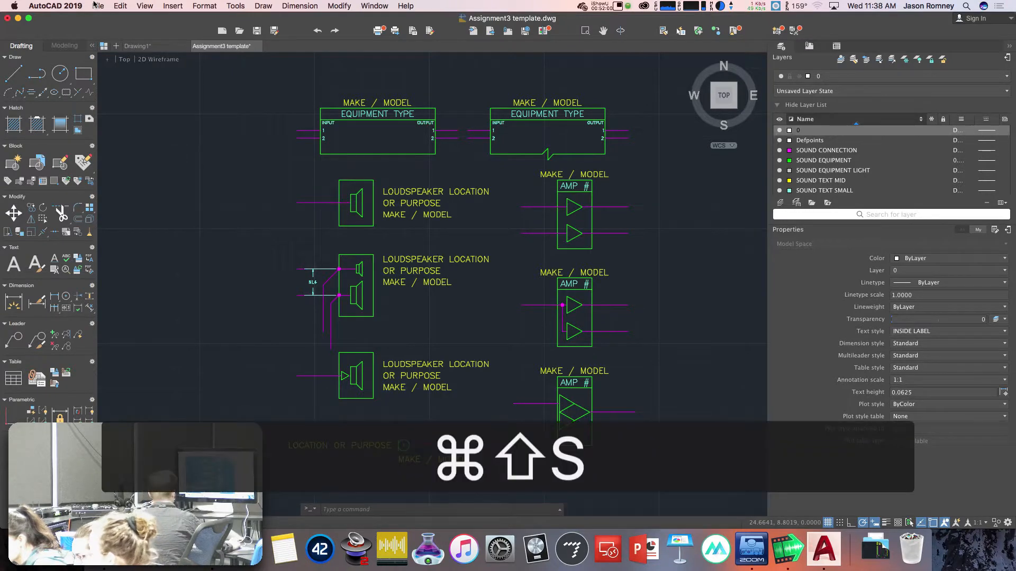
{"action": "key", "text": "Escape"}
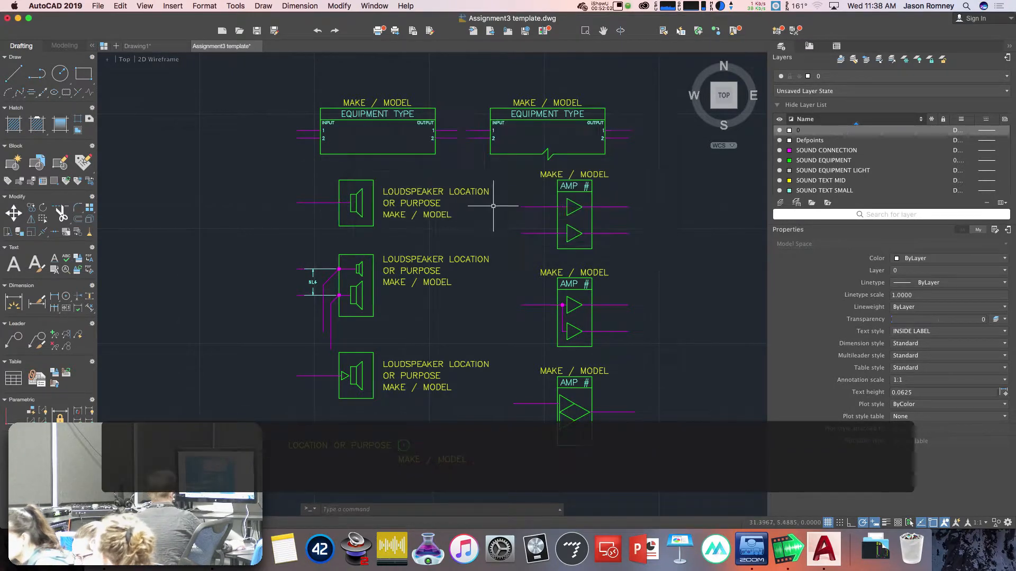
{"action": "left_click", "coordinate": [98, 6]}
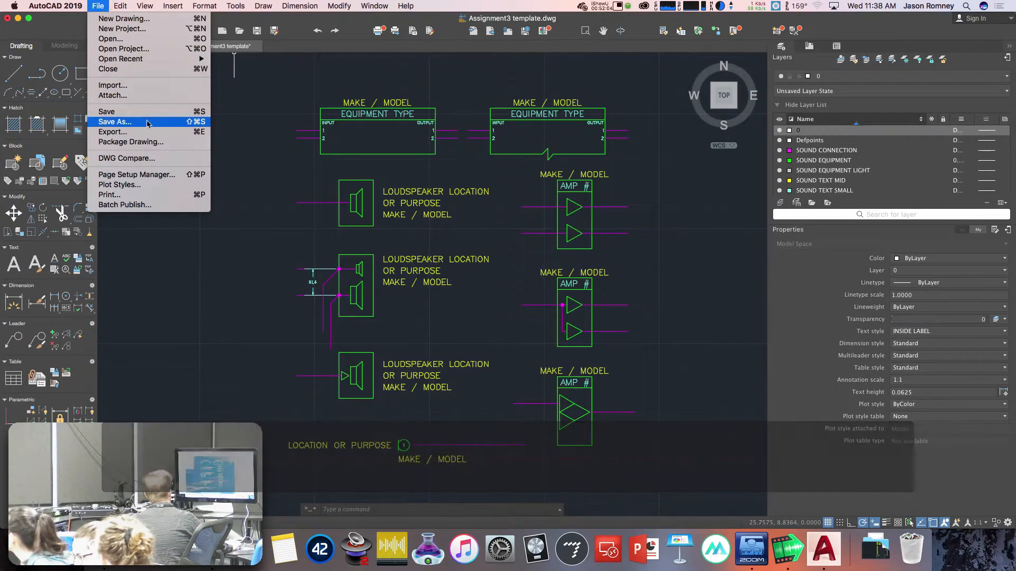
{"action": "left_click", "coordinate": [145, 122]}
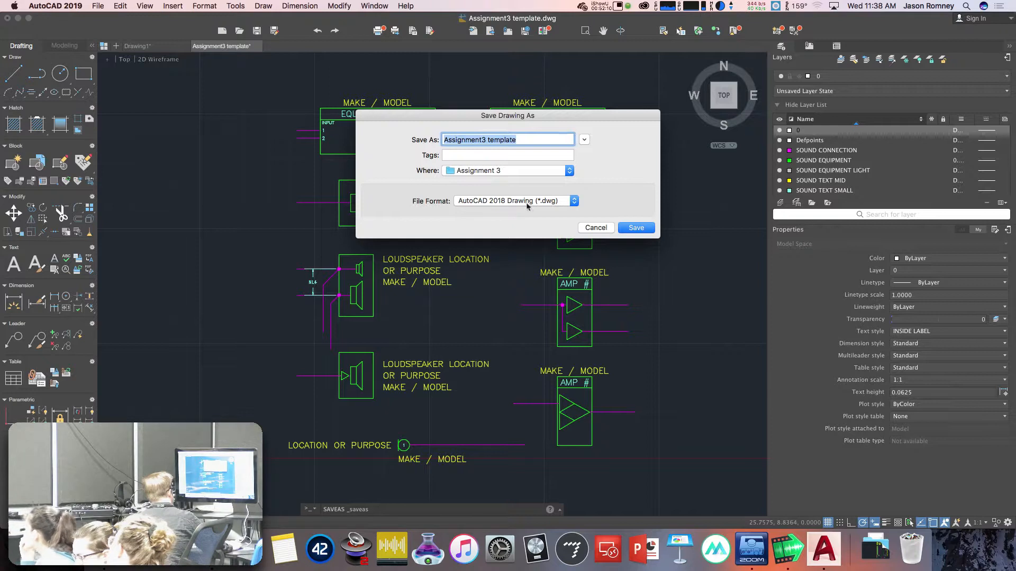
{"action": "left_click", "coordinate": [558, 203]}
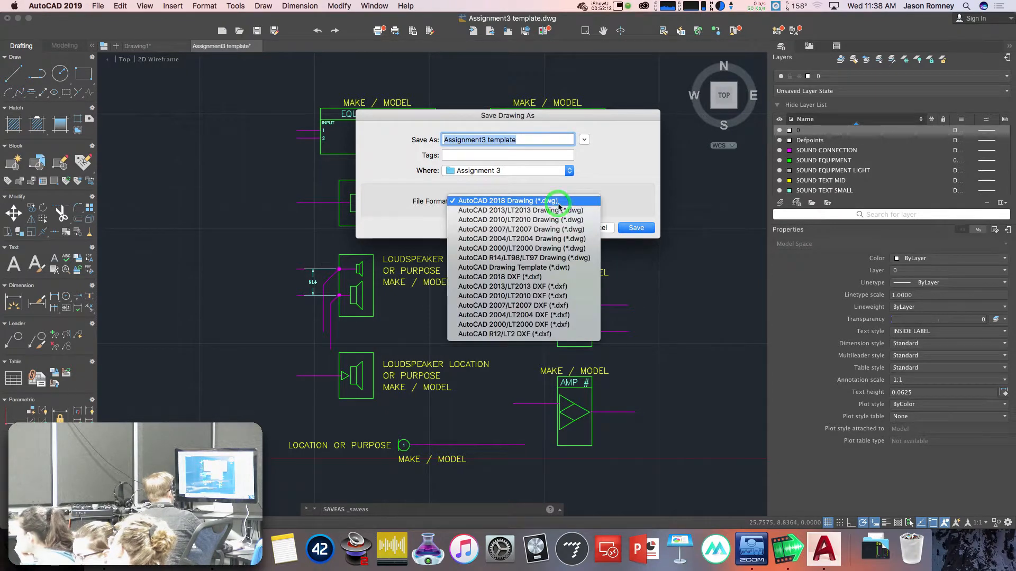
{"action": "left_click", "coordinate": [580, 273]}
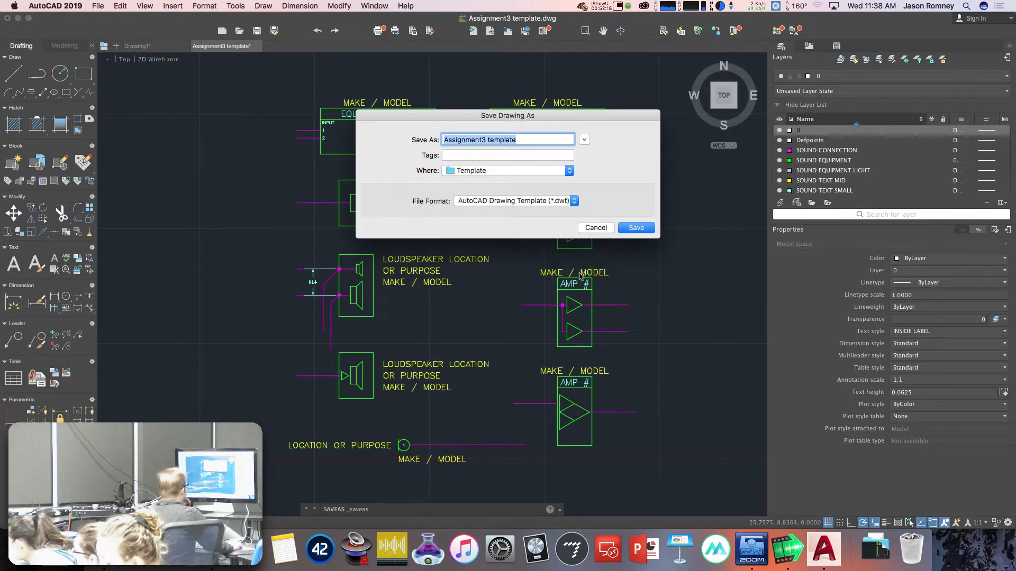
{"action": "left_click", "coordinate": [584, 140]}
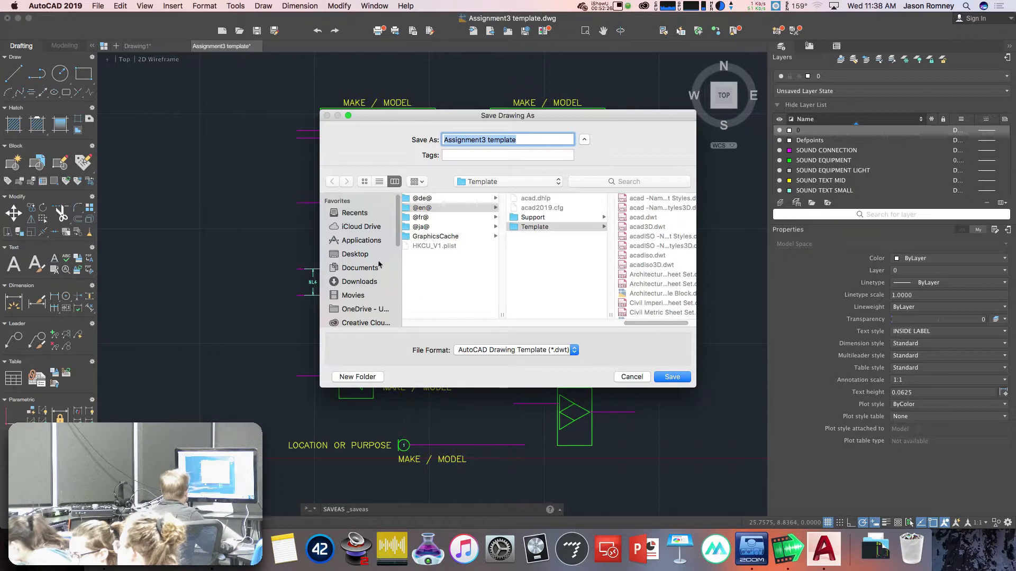
{"action": "left_click", "coordinate": [354, 254]}
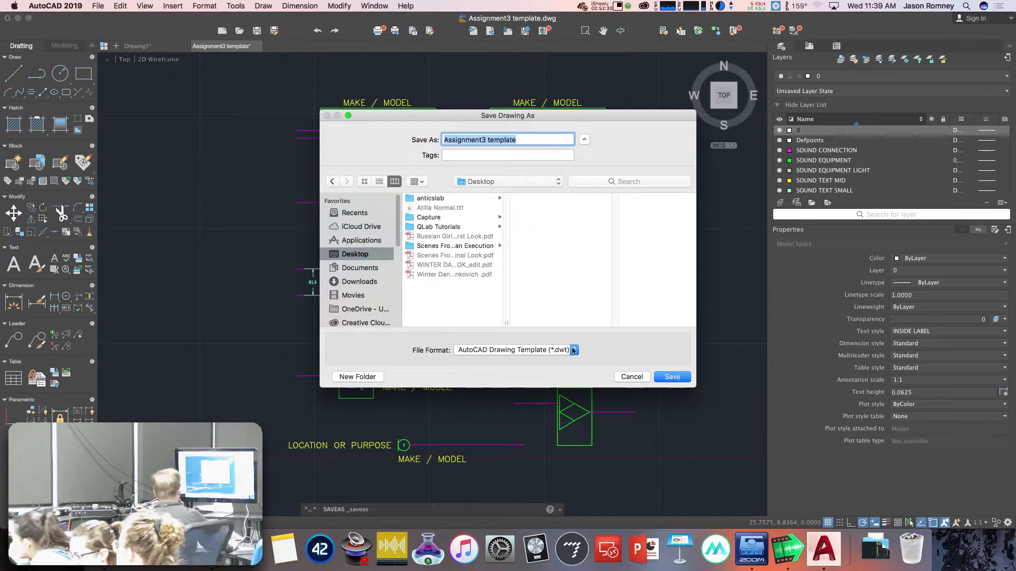
{"action": "left_click", "coordinate": [672, 377]}
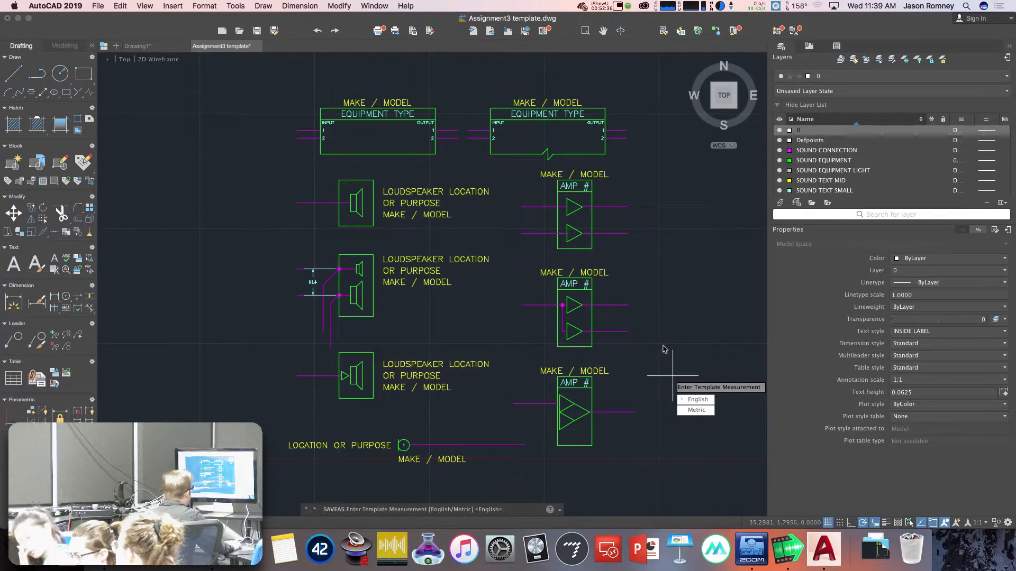
Set the template's measurement to English and describe it as "system diagram template" to complete the save.
{"action": "left_click", "coordinate": [696, 402]}
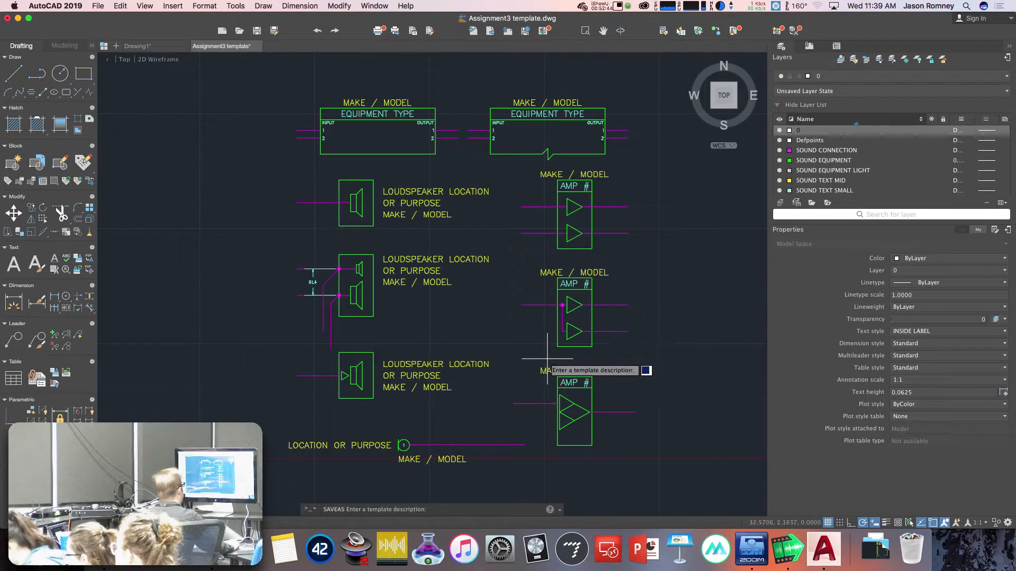
{"action": "type", "text": "sy"}
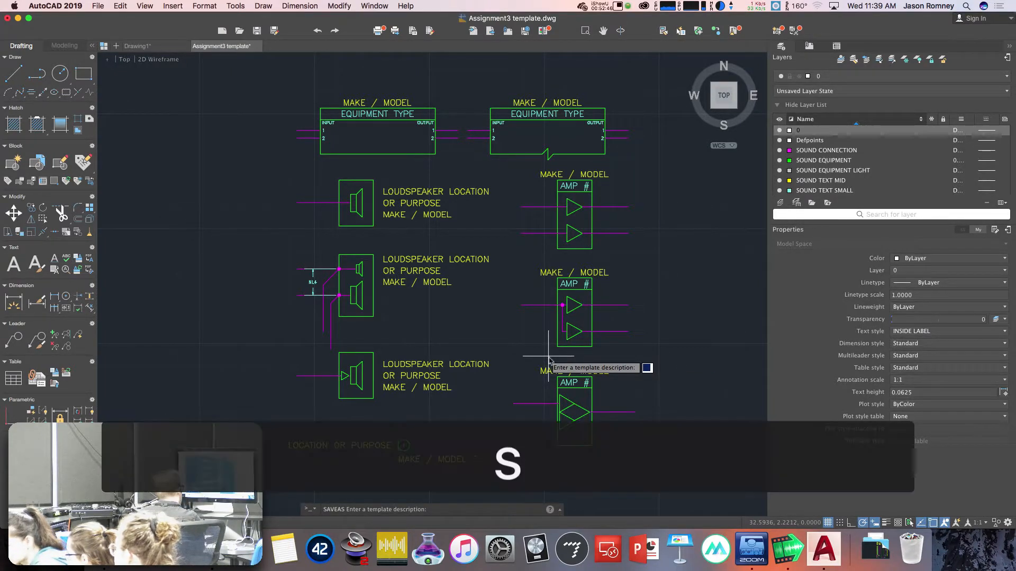
{"action": "type", "text": "stem dia"}
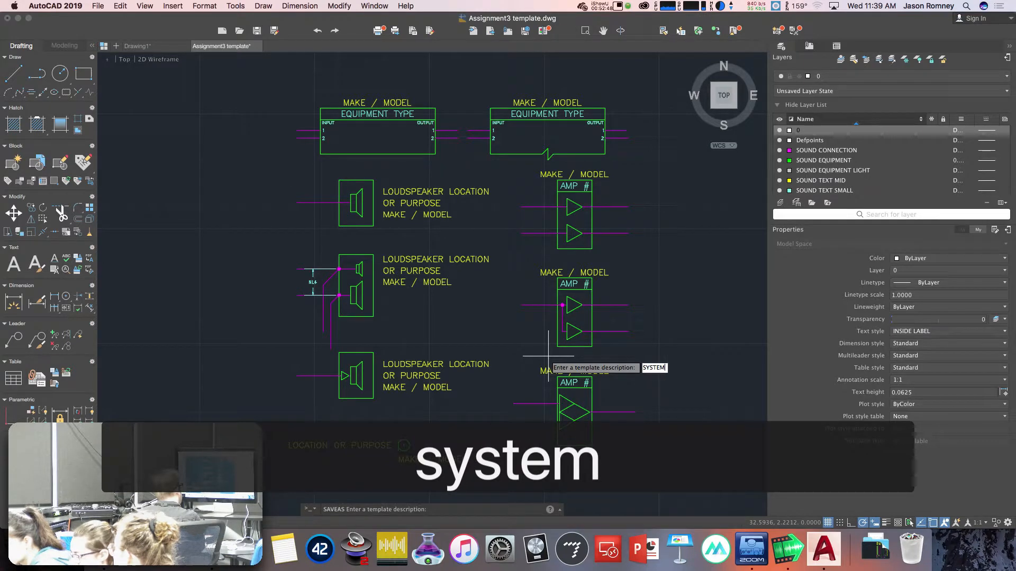
{"action": "type", "text": "gram templa"}
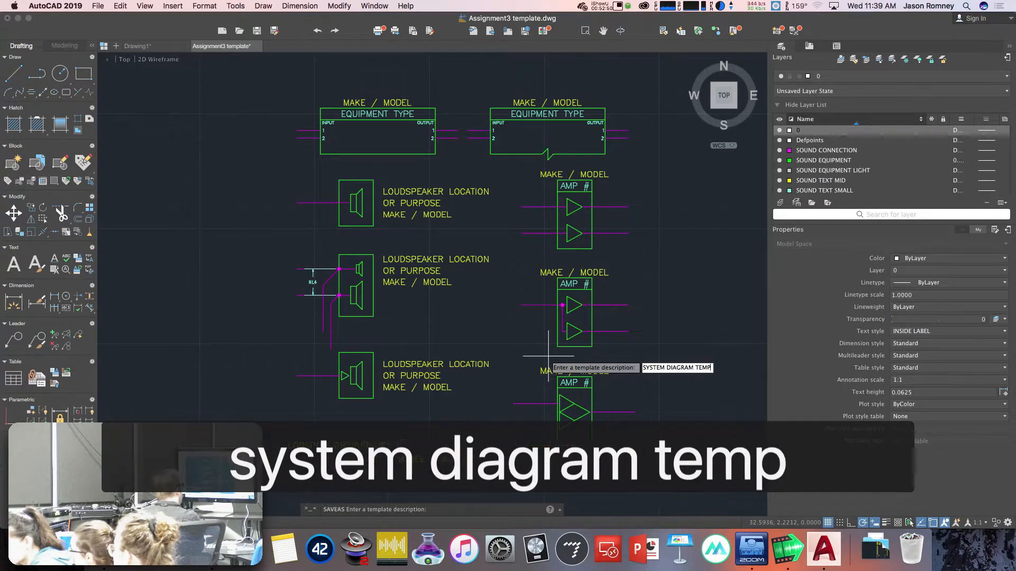
{"action": "type", "text": "te"}
{"action": "key", "text": "Return"}
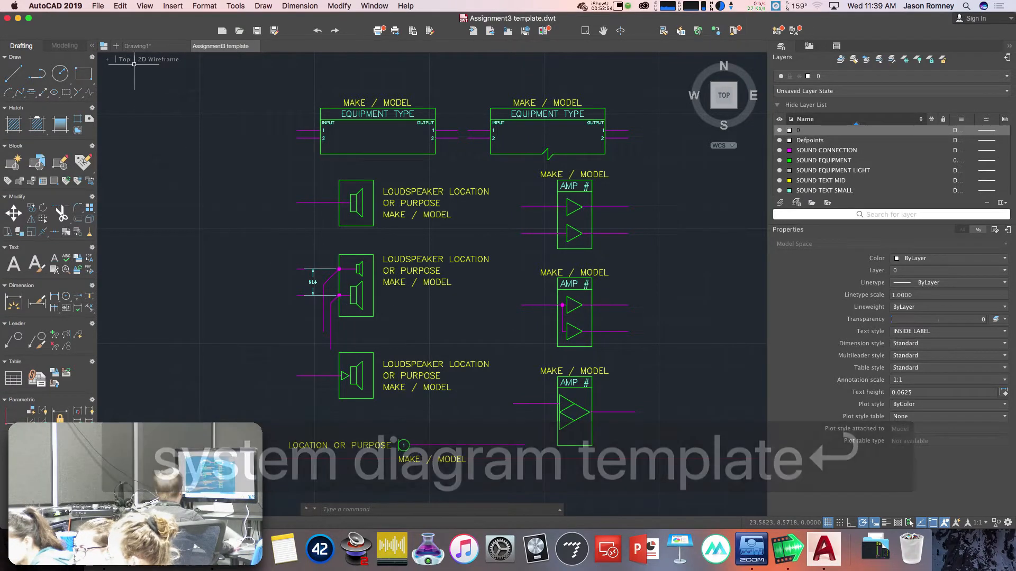
Create a new drawing based on the Assignment3 template.dwt file stored on the Desktop.
{"action": "left_click", "coordinate": [97, 5]}
{"action": "left_click", "coordinate": [101, 19]}
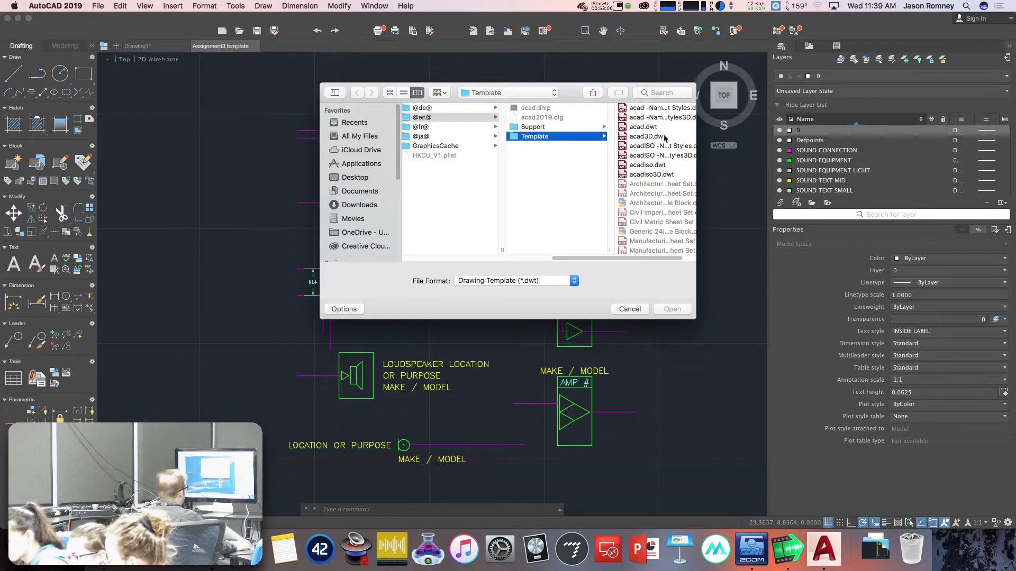
{"action": "left_click", "coordinate": [354, 177]}
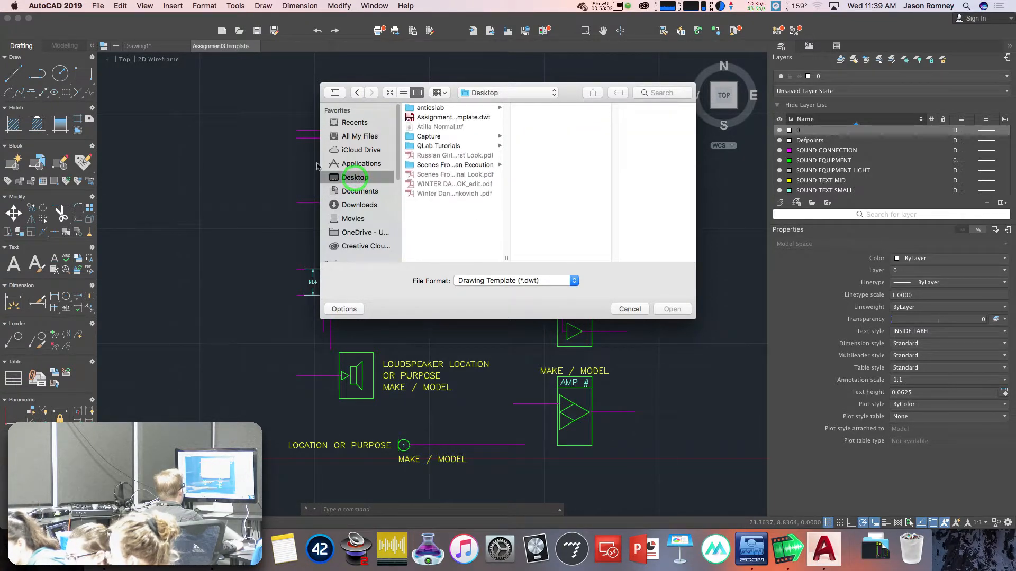
{"action": "left_click", "coordinate": [440, 117]}
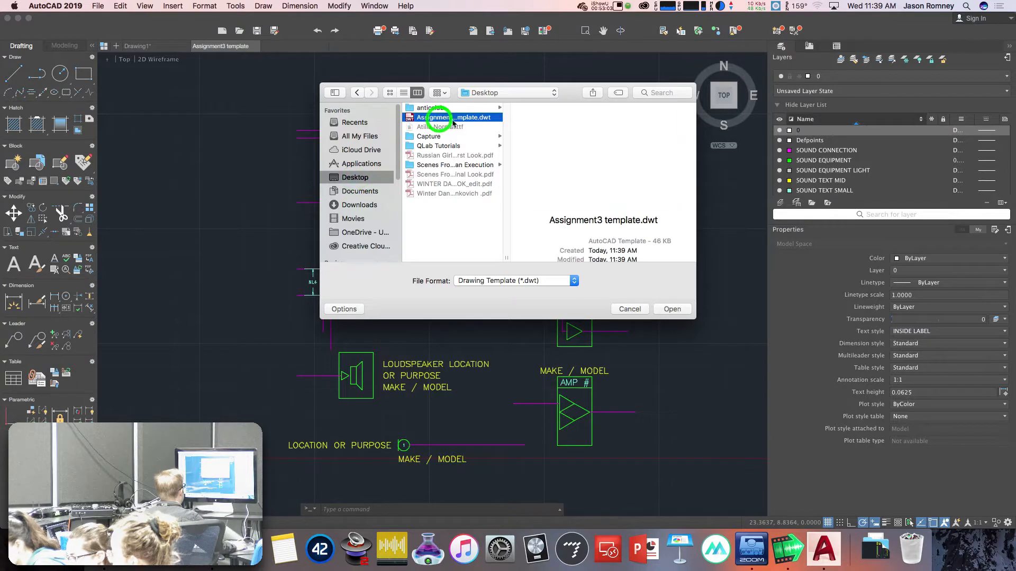
{"action": "left_click", "coordinate": [672, 309]}
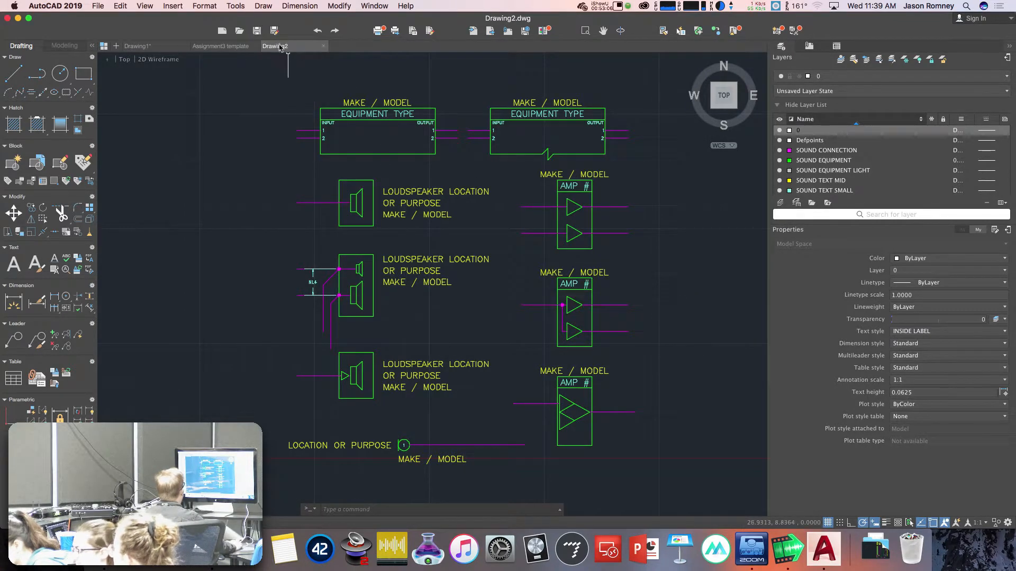
{"action": "left_click", "coordinate": [288, 50]}
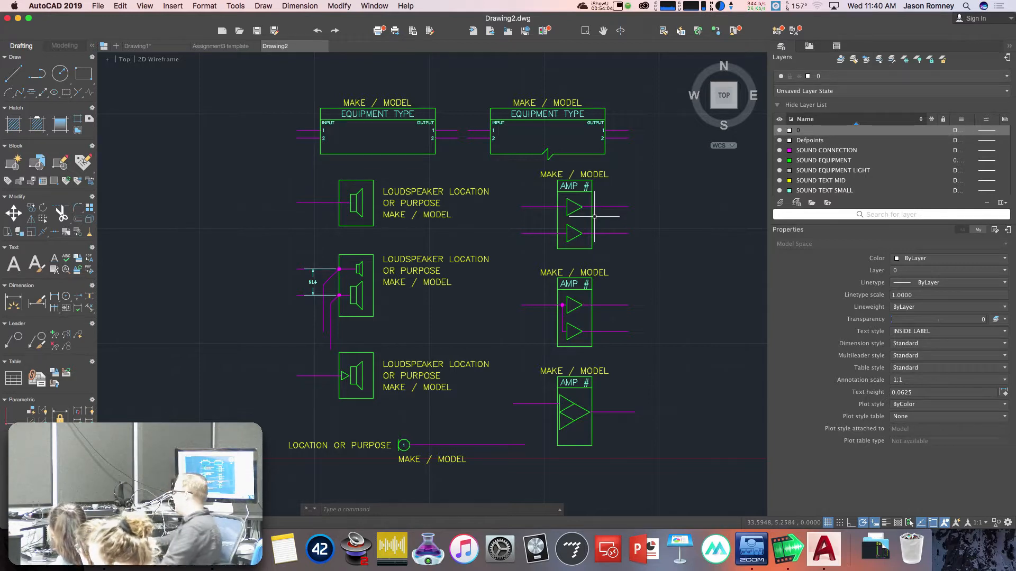
Switch to Safari and open the Annotated System Diagram assignment in the course's Creating and Editing AutoCAD Text module.
{"action": "key", "text": "super+Tab"}
{"action": "key", "text": "super+Tab"}
{"action": "key", "text": "super+Tab"}
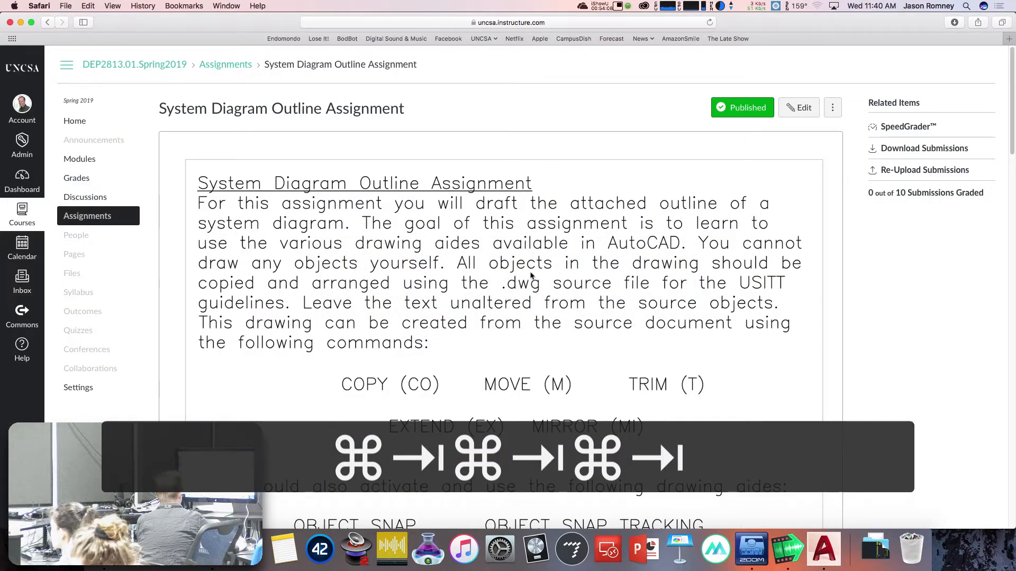
{"action": "scroll", "coordinate": [532, 276], "scroll_direction": "down", "scroll_amount": 10}
{"action": "scroll", "coordinate": [532, 276], "scroll_direction": "up", "scroll_amount": 8}
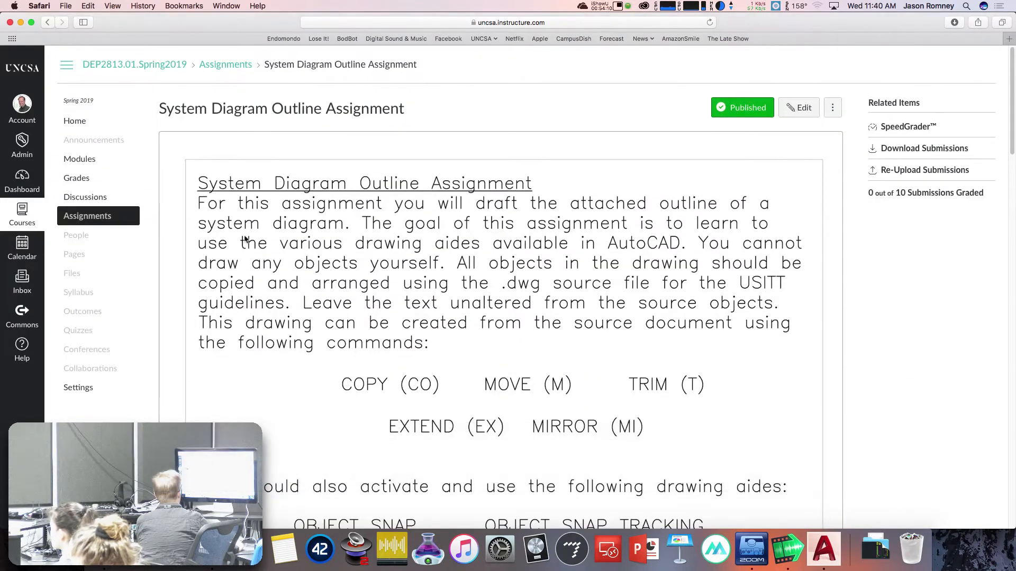
{"action": "left_click", "coordinate": [95, 217]}
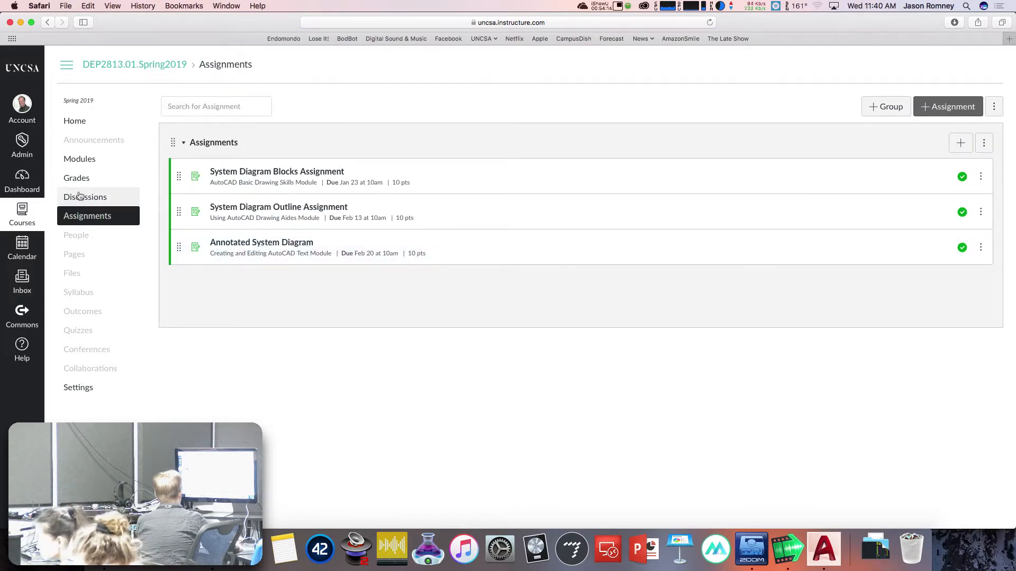
{"action": "left_click", "coordinate": [87, 162]}
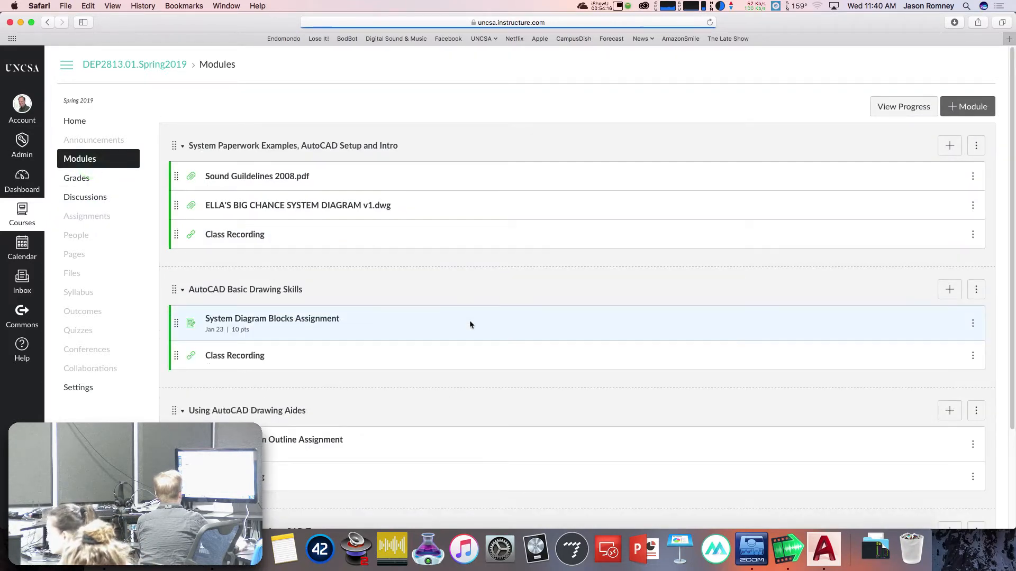
{"action": "scroll", "coordinate": [452, 333], "scroll_direction": "down", "scroll_amount": 4}
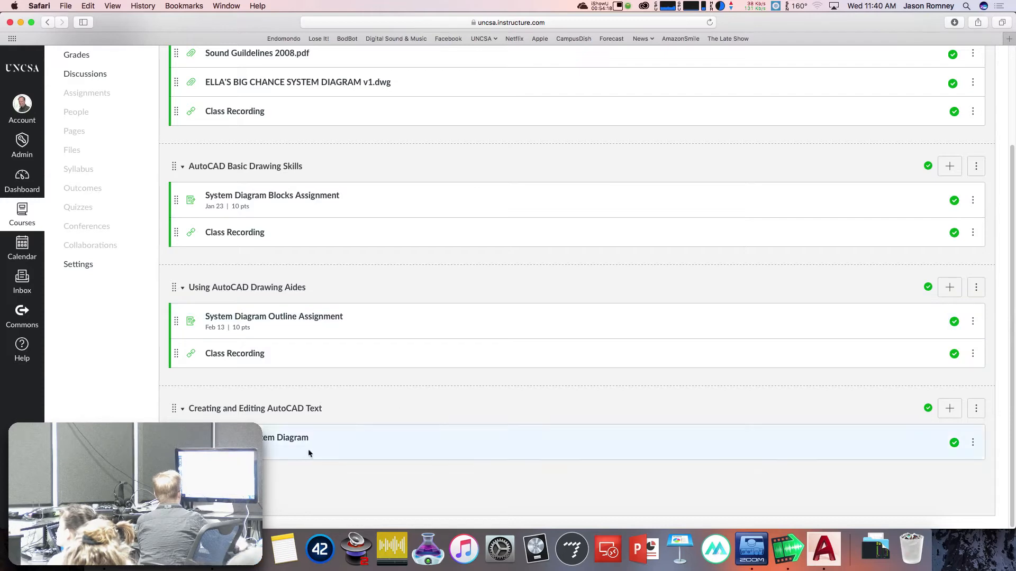
{"action": "left_click", "coordinate": [375, 435]}
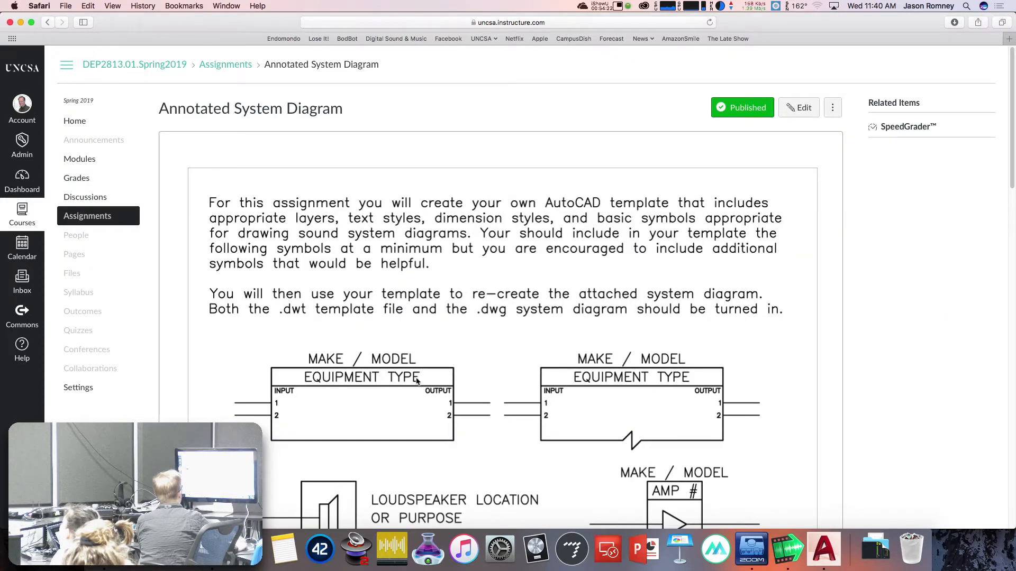
Save the assignment's sample system diagram image to the Downloads folder and open it in Preview.
{"action": "scroll", "coordinate": [416, 381], "scroll_direction": "down", "scroll_amount": 10}
{"action": "scroll", "coordinate": [416, 381], "scroll_direction": "down", "scroll_amount": 6}
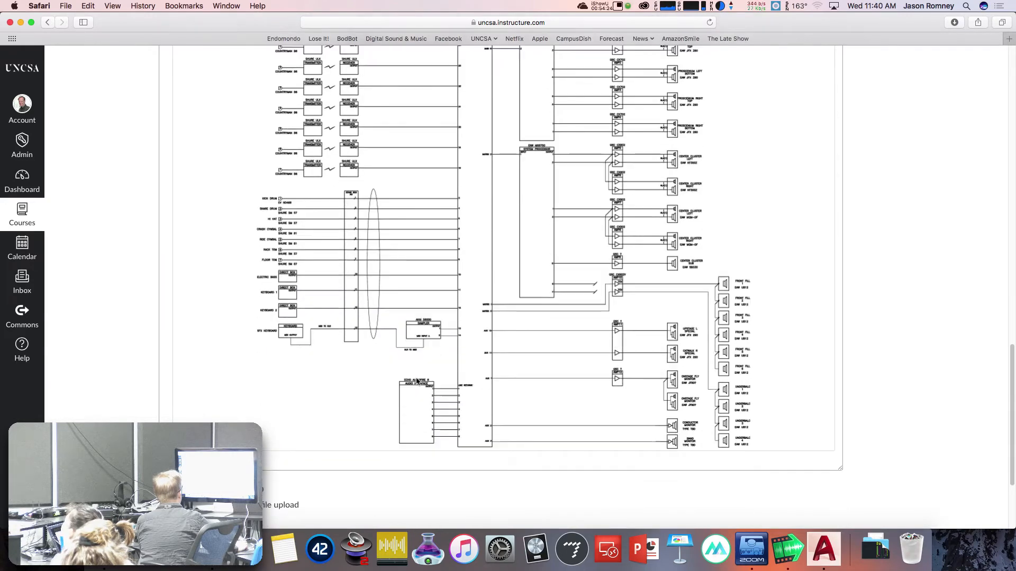
{"action": "scroll", "coordinate": [416, 381], "scroll_direction": "up", "scroll_amount": 2}
{"action": "scroll", "coordinate": [416, 381], "scroll_direction": "down", "scroll_amount": 2}
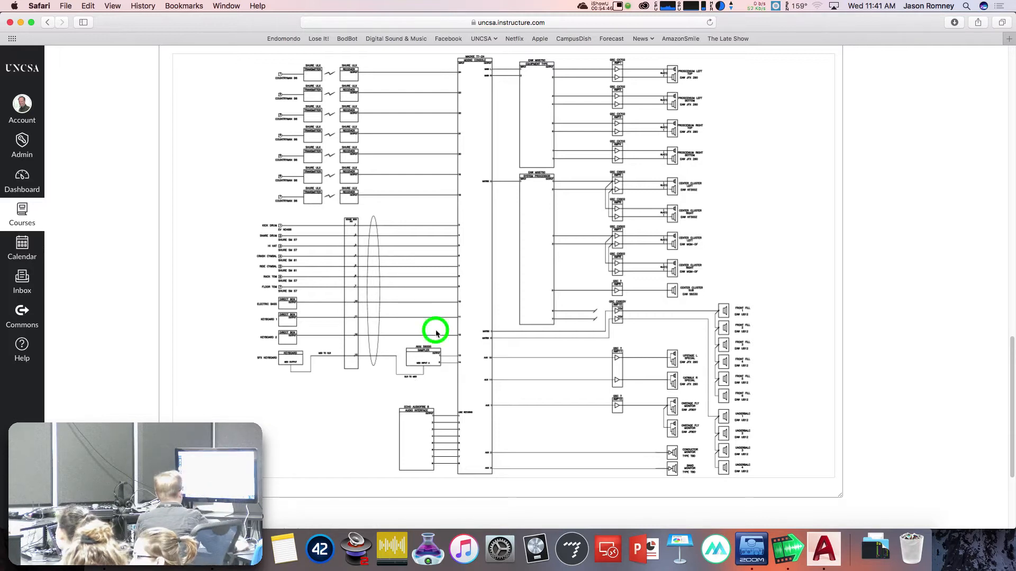
{"action": "right_click", "coordinate": [423, 322]}
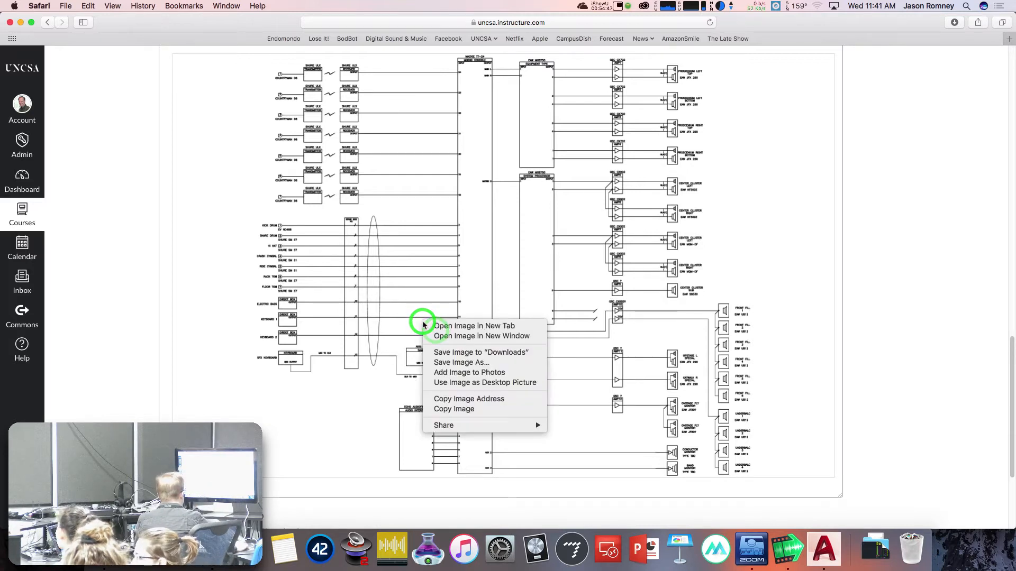
{"action": "left_click", "coordinate": [436, 356]}
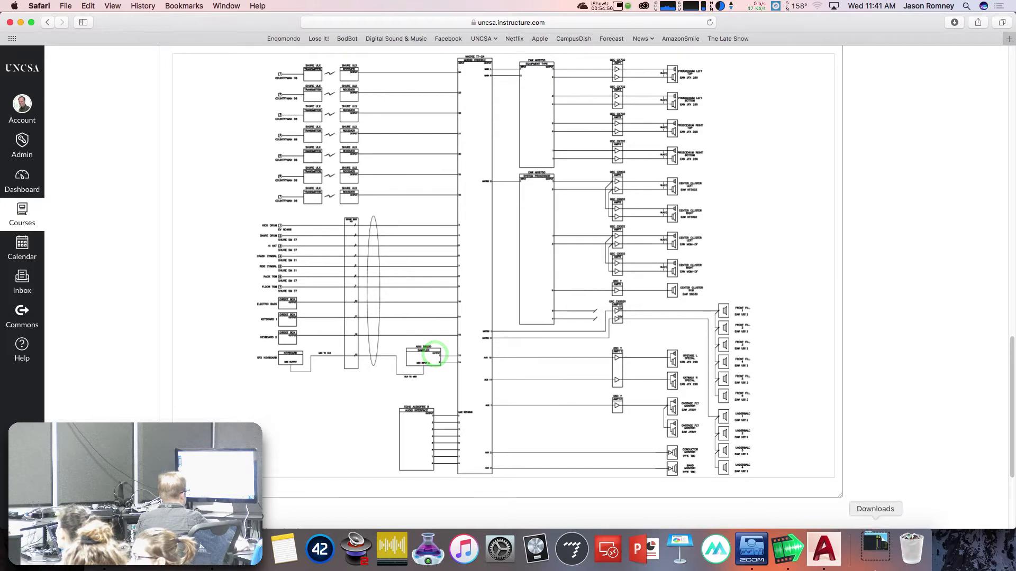
{"action": "left_click", "coordinate": [870, 557]}
{"action": "left_click", "coordinate": [870, 510]}
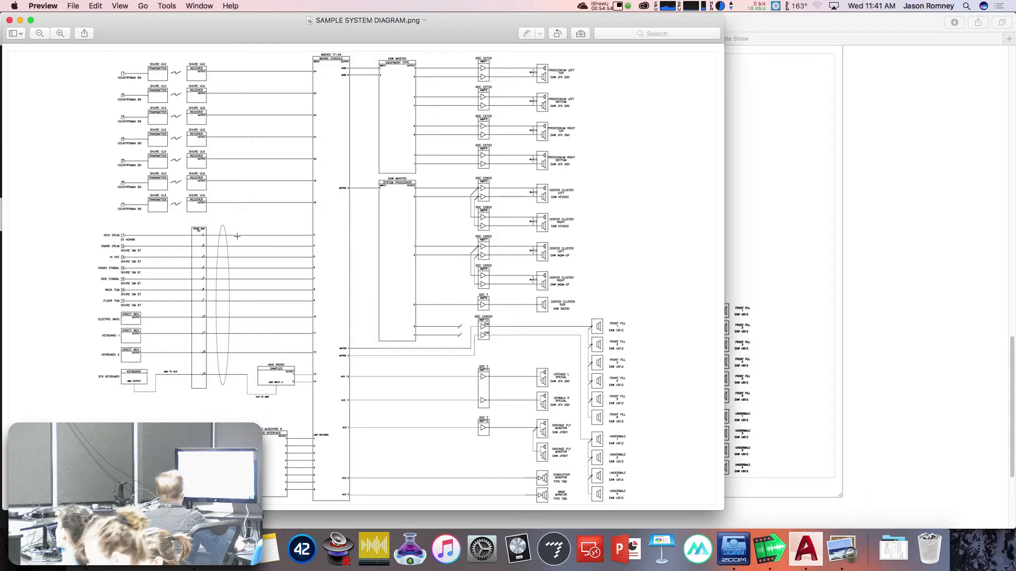
Examine an enlarged view of the sample diagram's matrix and aux outputs and the amplifiers they feed.
{"action": "left_click", "coordinate": [61, 33]}
{"action": "left_click", "coordinate": [60, 33]}
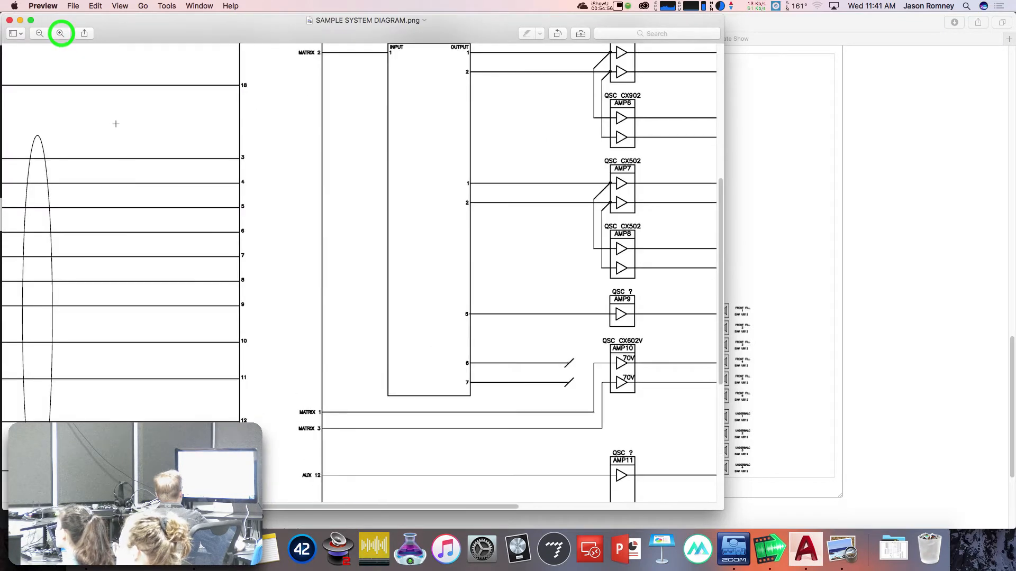
{"action": "scroll", "coordinate": [225, 228], "scroll_direction": "down", "scroll_amount": 5}
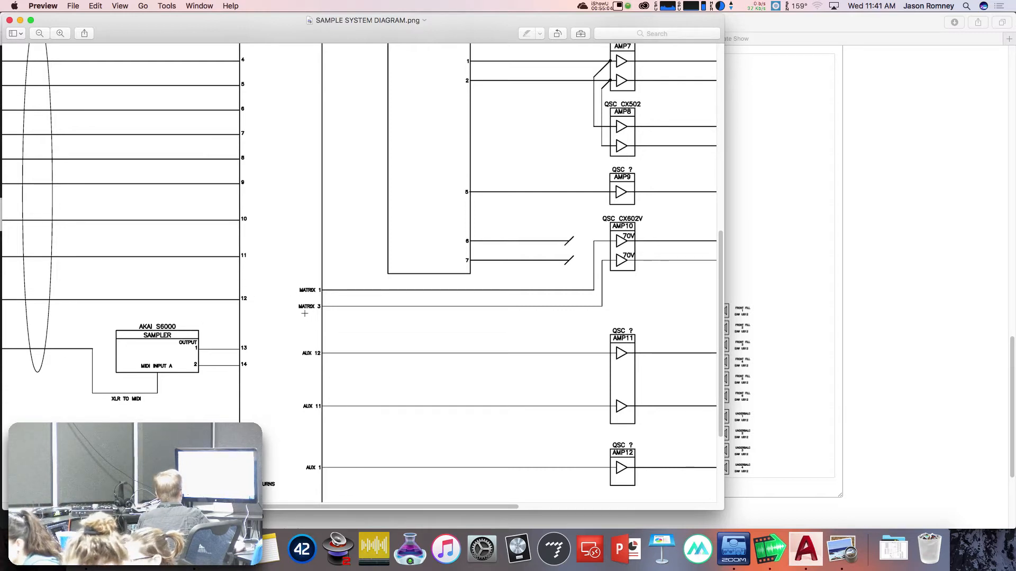
{"action": "scroll", "coordinate": [305, 315], "scroll_direction": "up", "scroll_amount": 1}
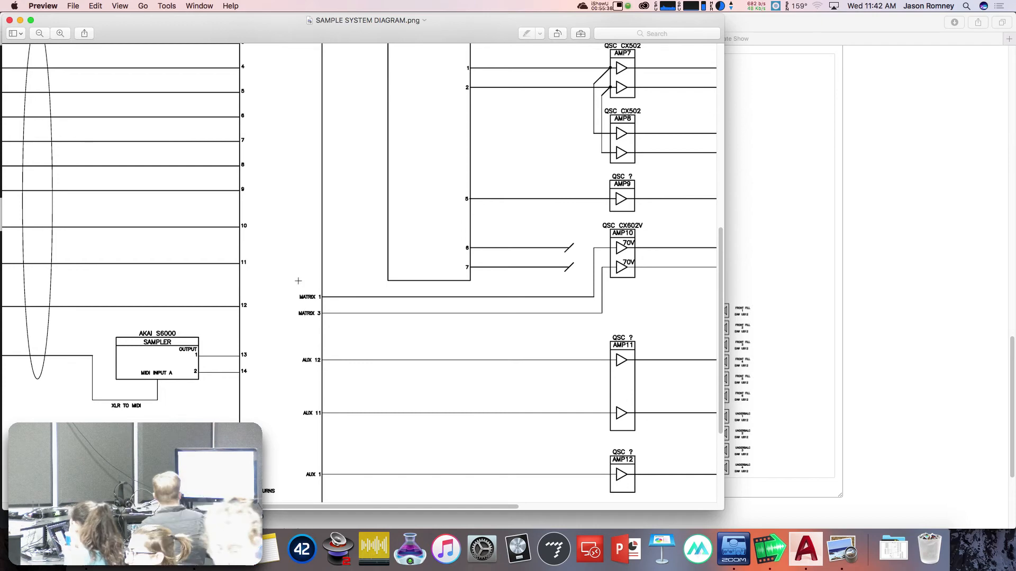
Switch to AutoCAD, view the Standard dimension style in the Dimension Style Manager, and close the manager.
{"action": "key", "text": "super+Tab"}
{"action": "key", "text": "super+Tab"}
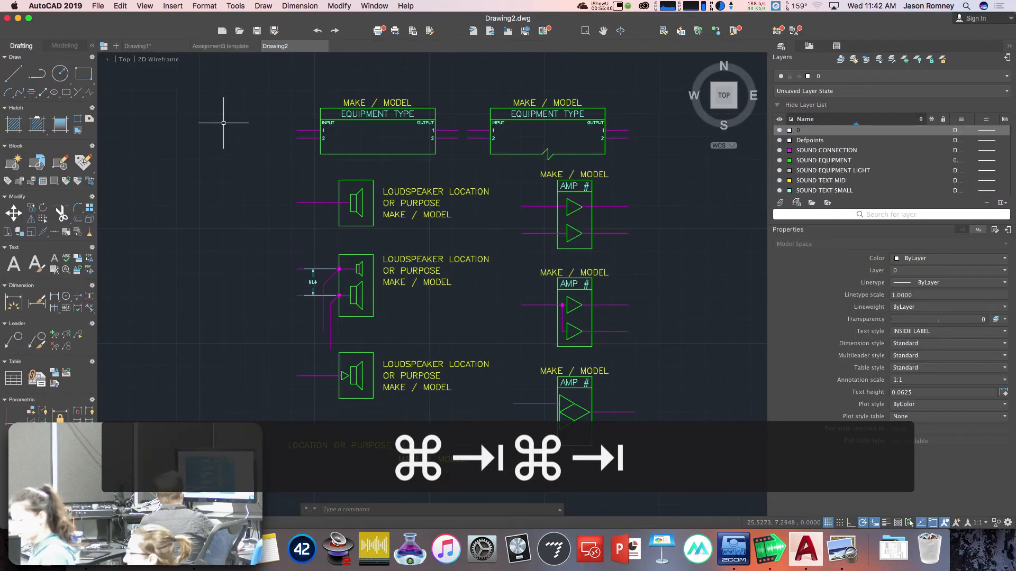
{"action": "left_click", "coordinate": [212, 6]}
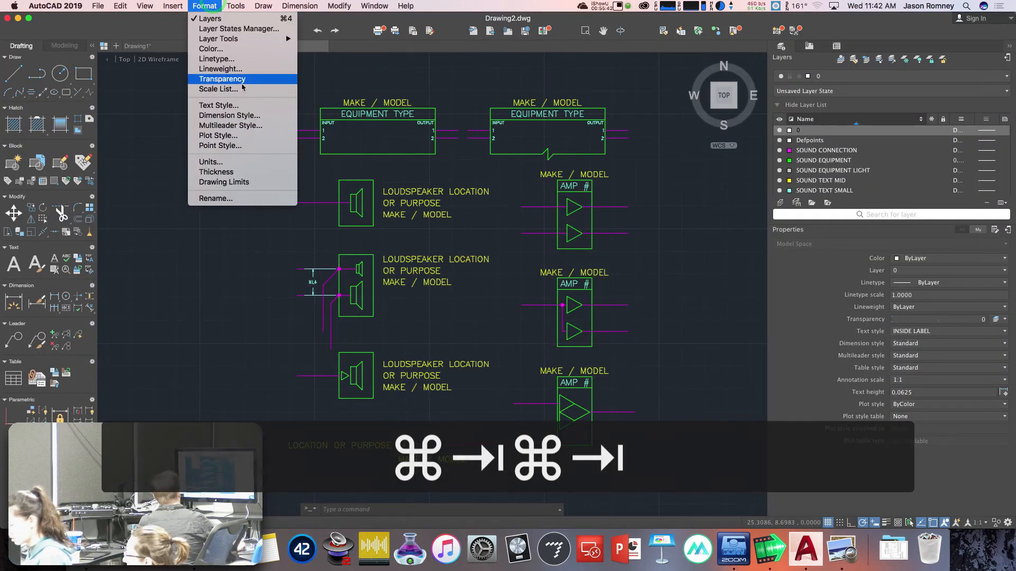
{"action": "left_click", "coordinate": [242, 115]}
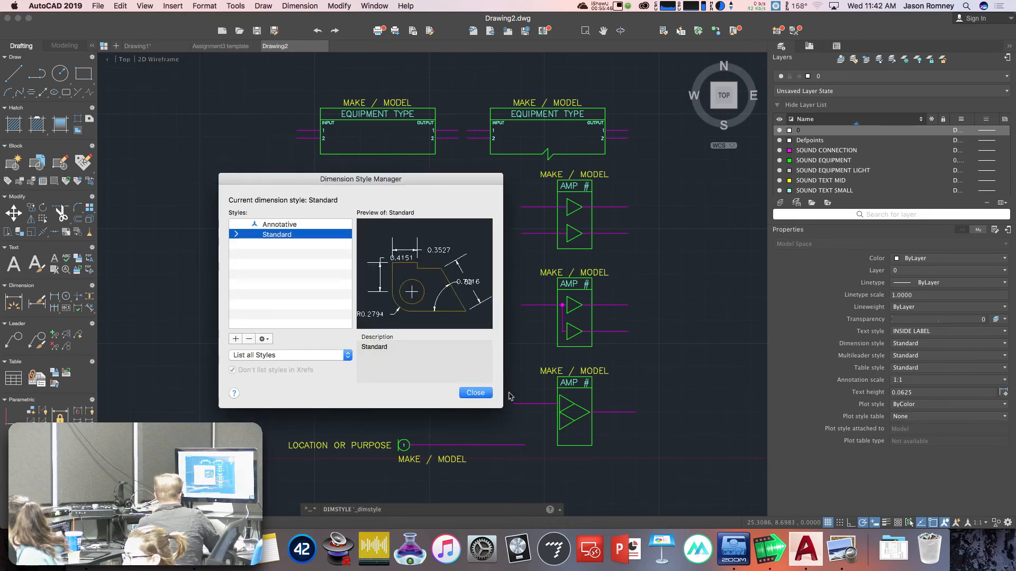
{"action": "left_click", "coordinate": [488, 392]}
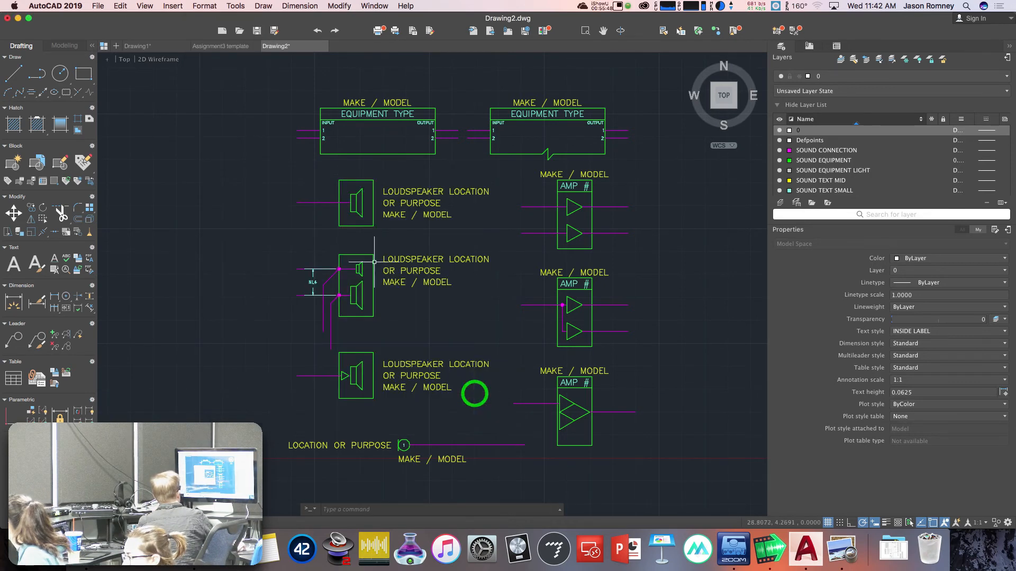
Open the Dimension Style Manager again for the current drawing and dismiss it without editing any style.
{"action": "left_click", "coordinate": [204, 5]}
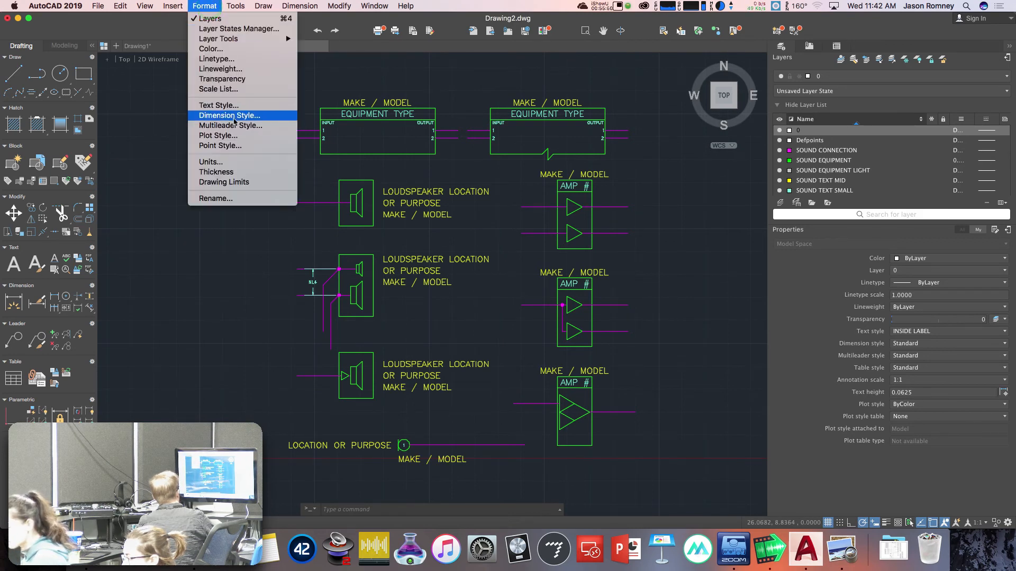
{"action": "left_click", "coordinate": [230, 115]}
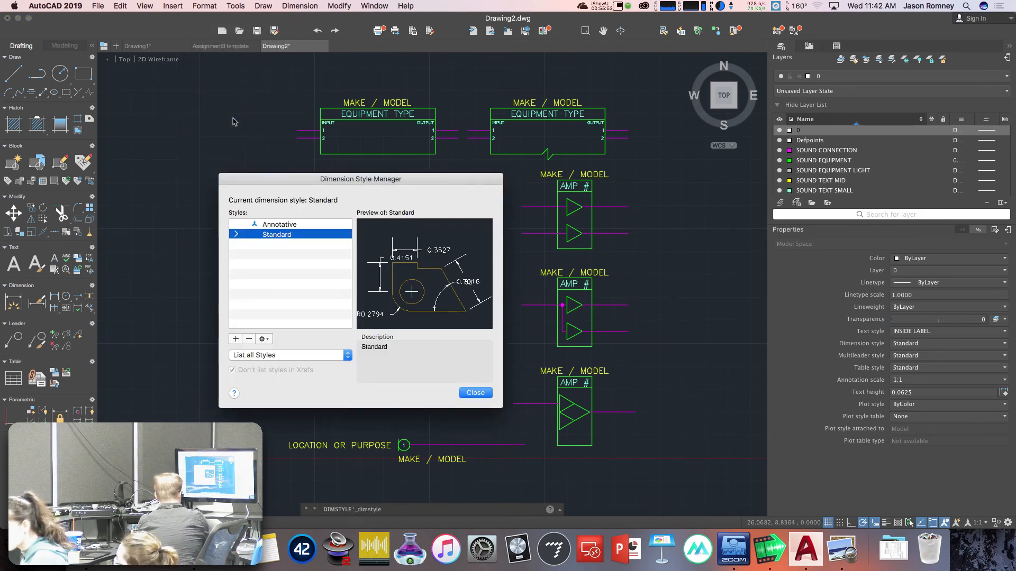
{"action": "key", "text": "Return"}
{"action": "key", "text": "Escape"}
{"action": "key", "text": "Escape"}
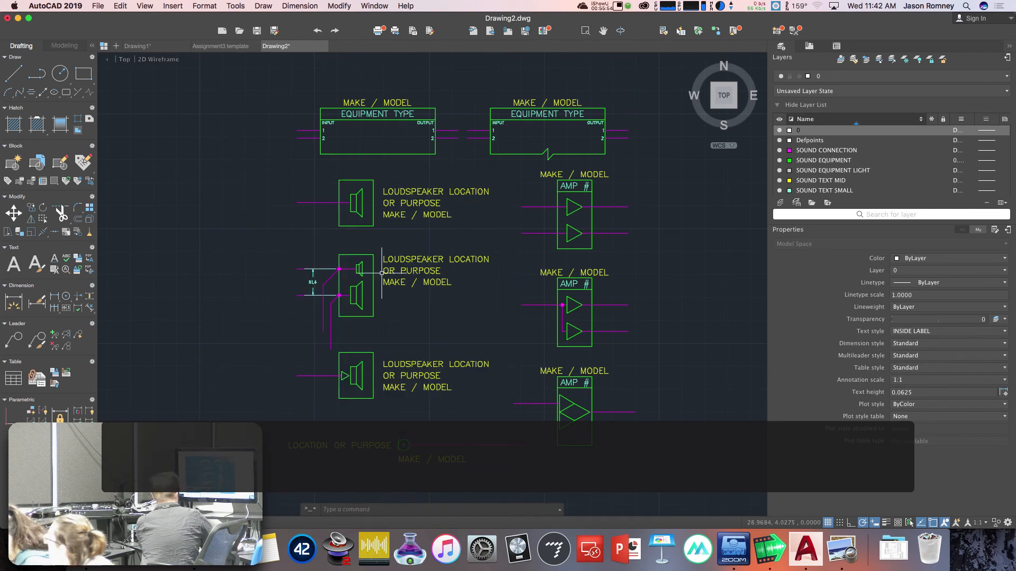
Run the DIMSTYLE command to bring up the Dimension Style Manager with the Standard style selected.
{"action": "type", "text": "dims"}
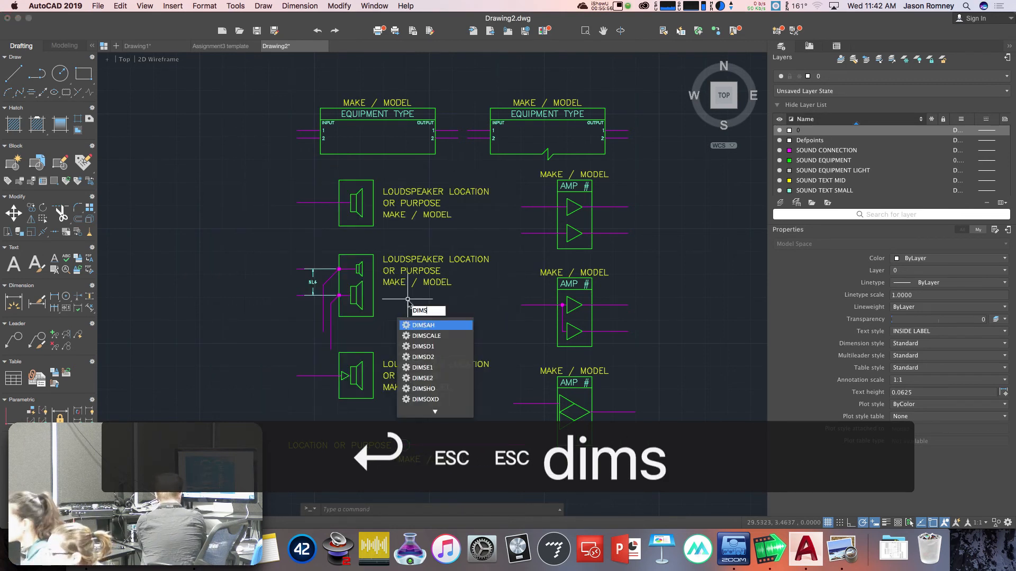
{"action": "type", "text": "ty"}
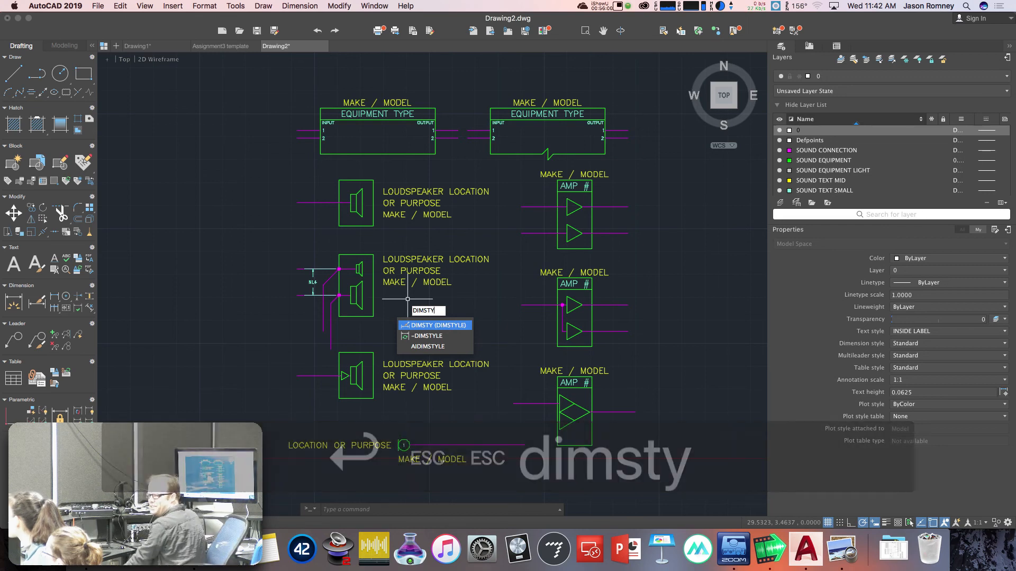
{"action": "key", "text": "Return"}
{"action": "key", "text": "Return"}
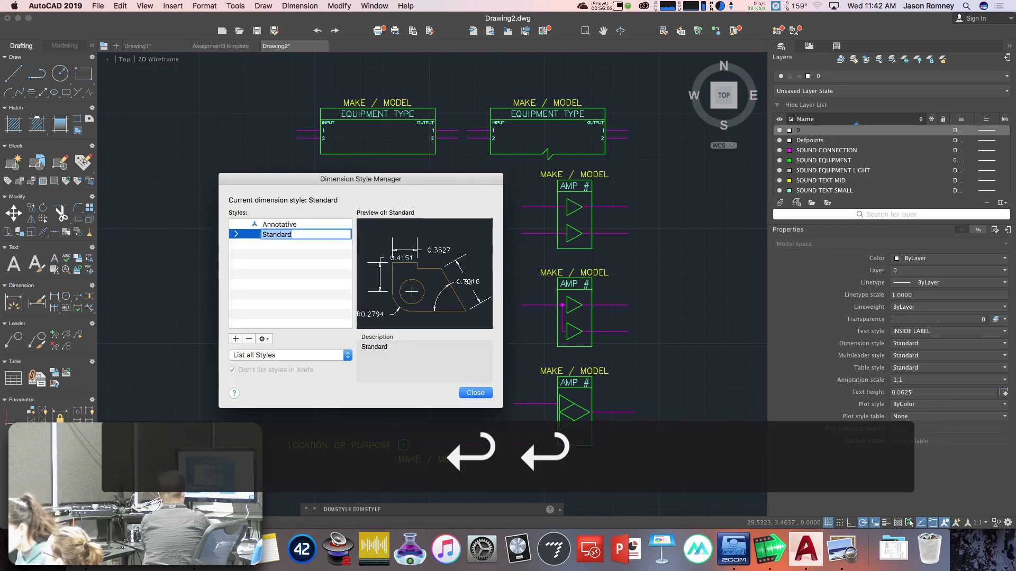